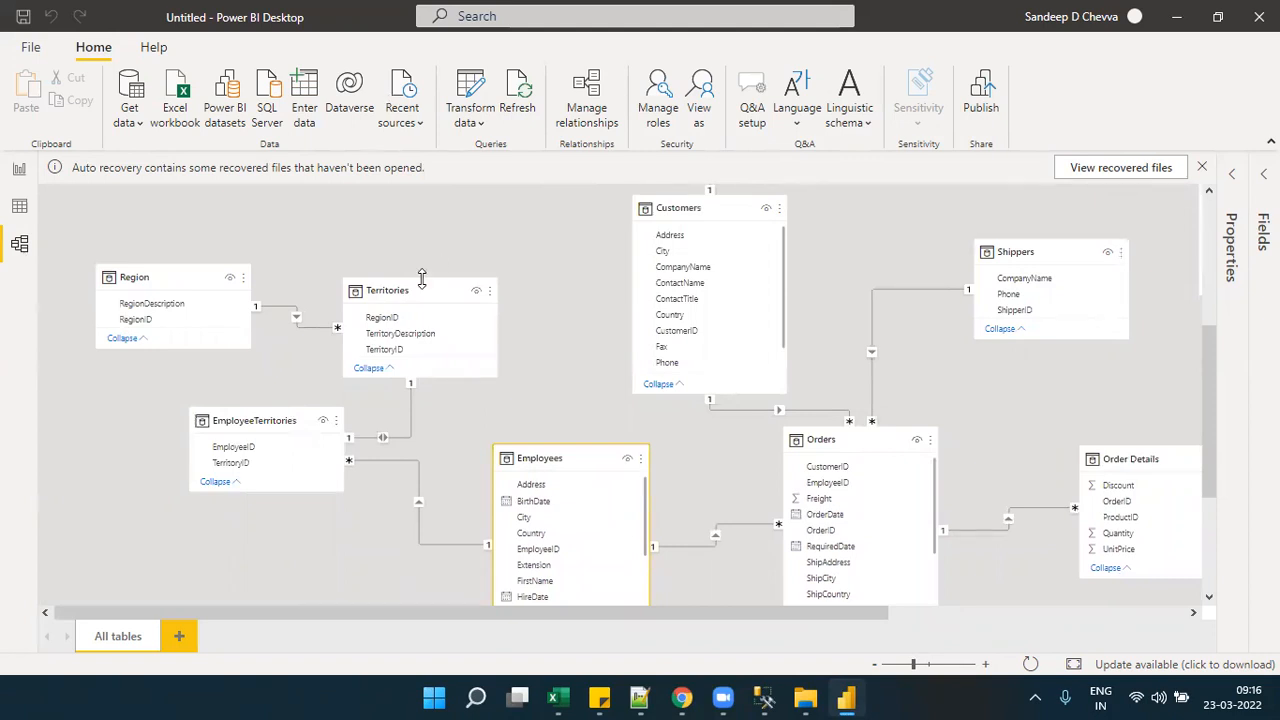
- Examine the model diagram's tables and relationships, including Region, Orders, Shippers, Customers, CustomerCustomerDemo and CustomerDemographics
left_click(128, 270)
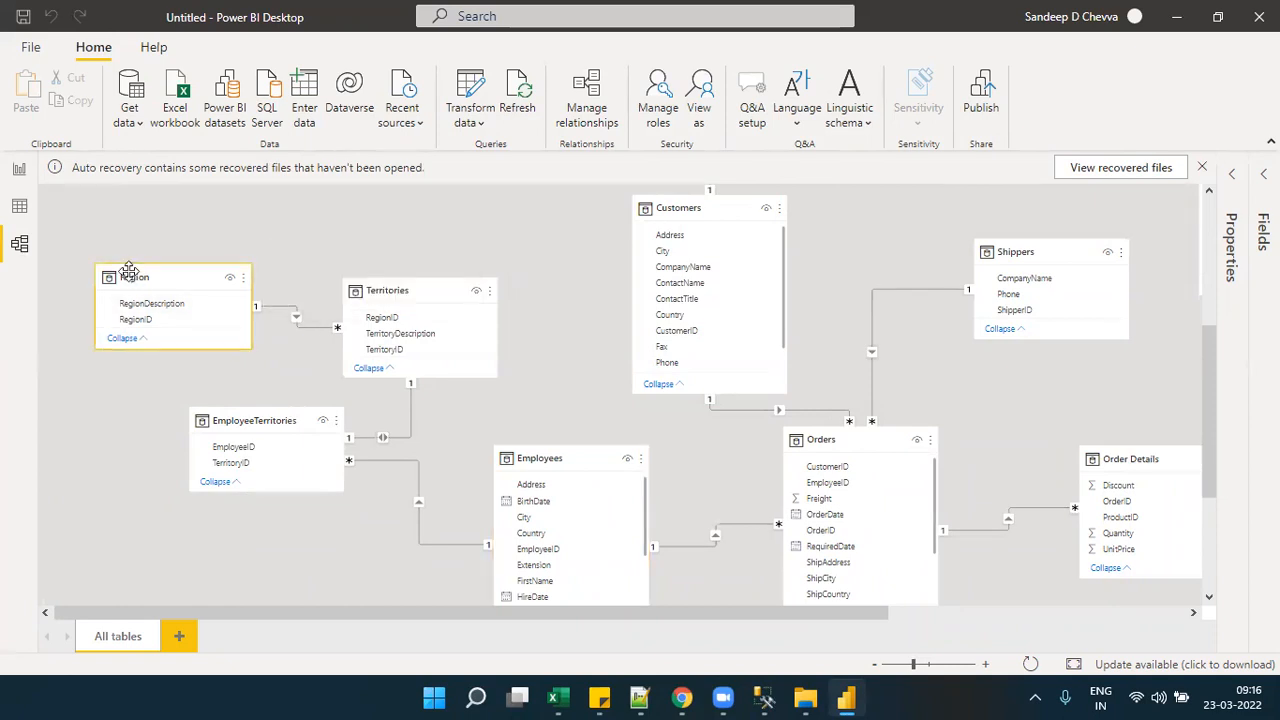
left_click(856, 443)
left_click_drag(678, 615, 978, 621)
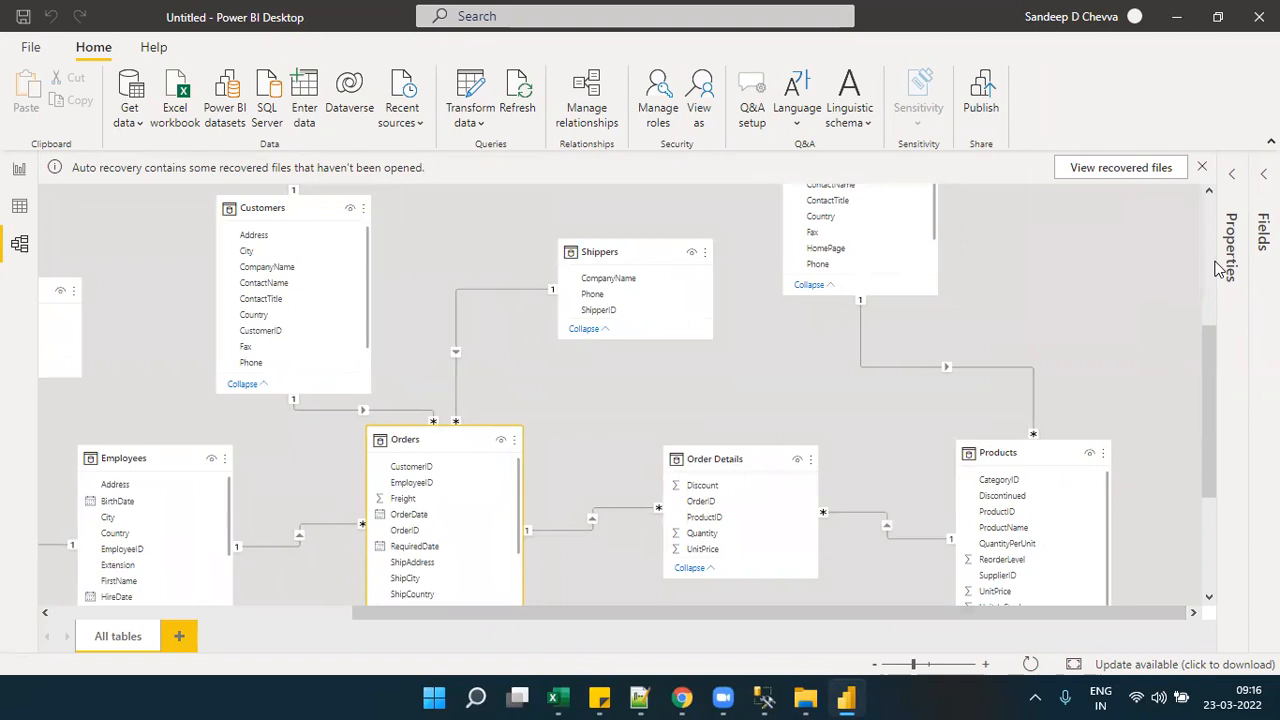
scroll(1215, 268, "up", 3)
left_click_drag(1218, 268, 1203, 362)
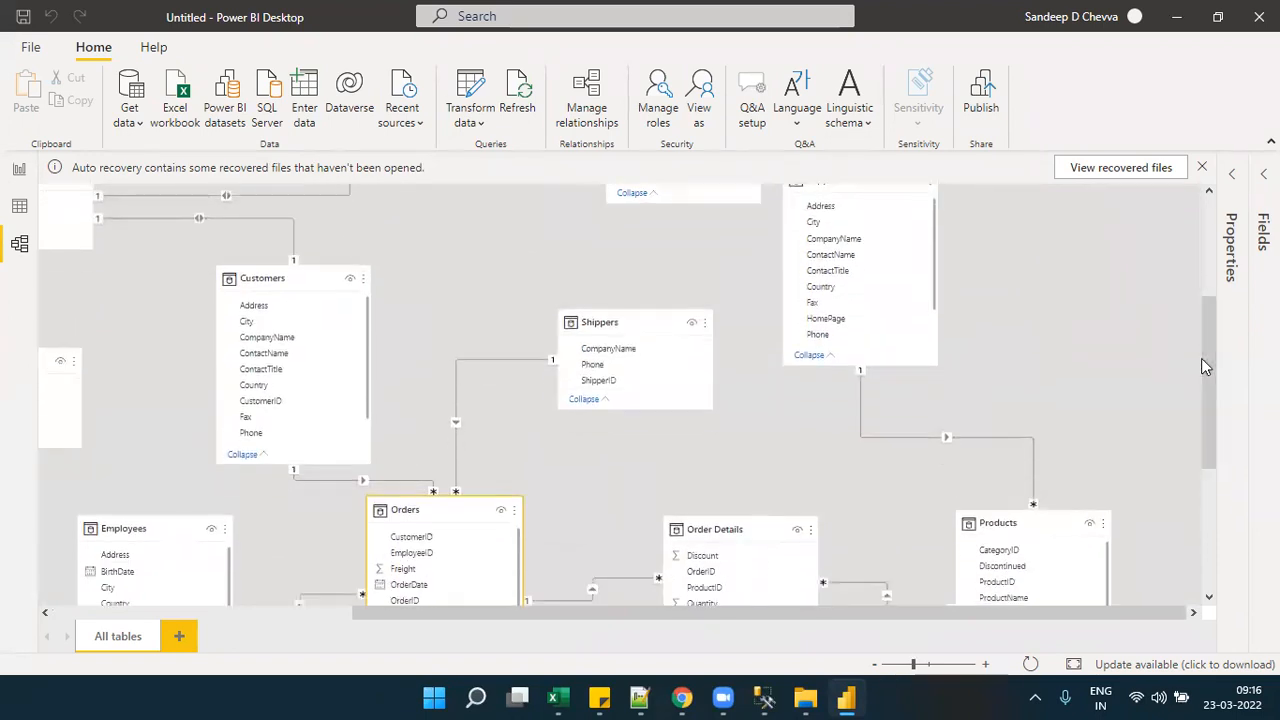
left_click(604, 322)
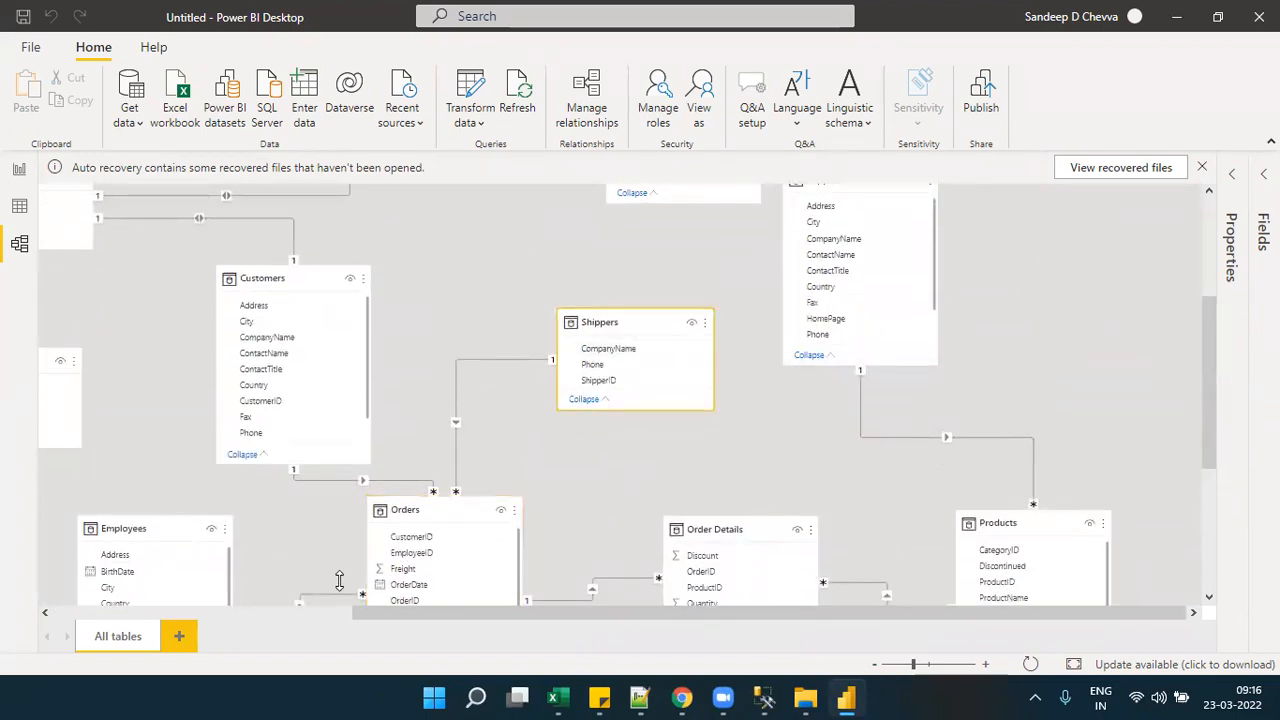
left_click(340, 610)
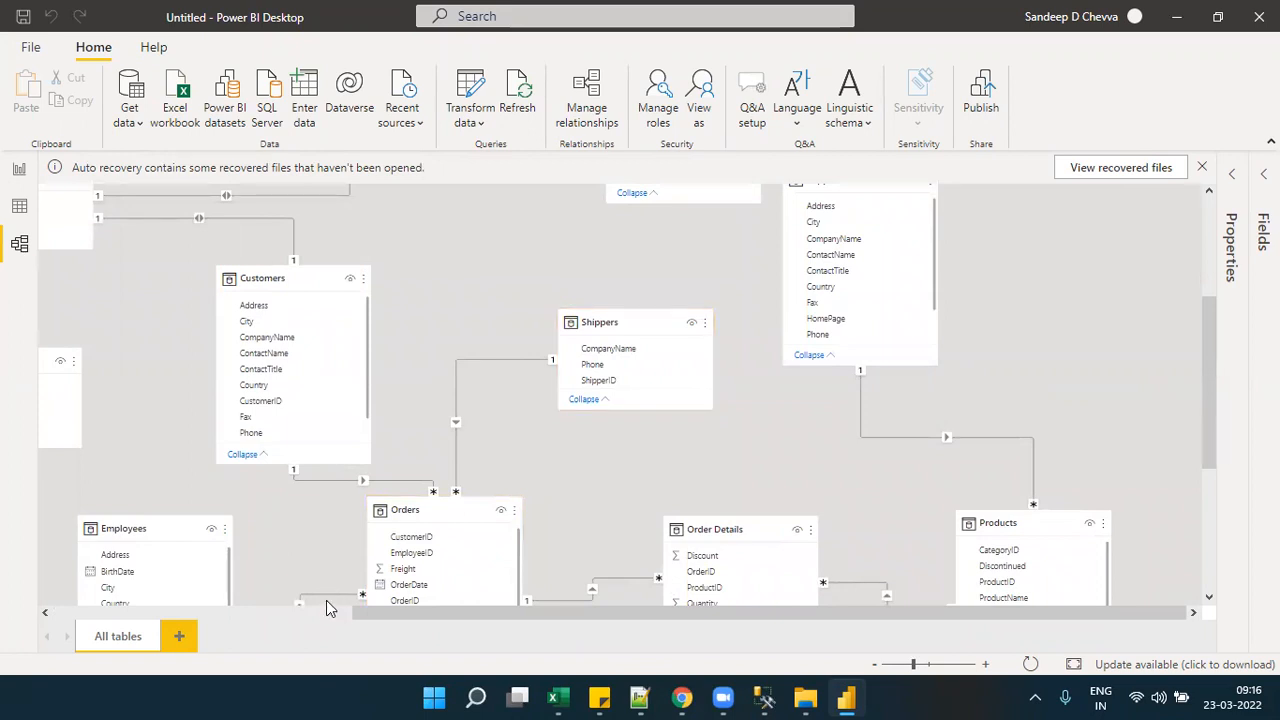
left_click(324, 615)
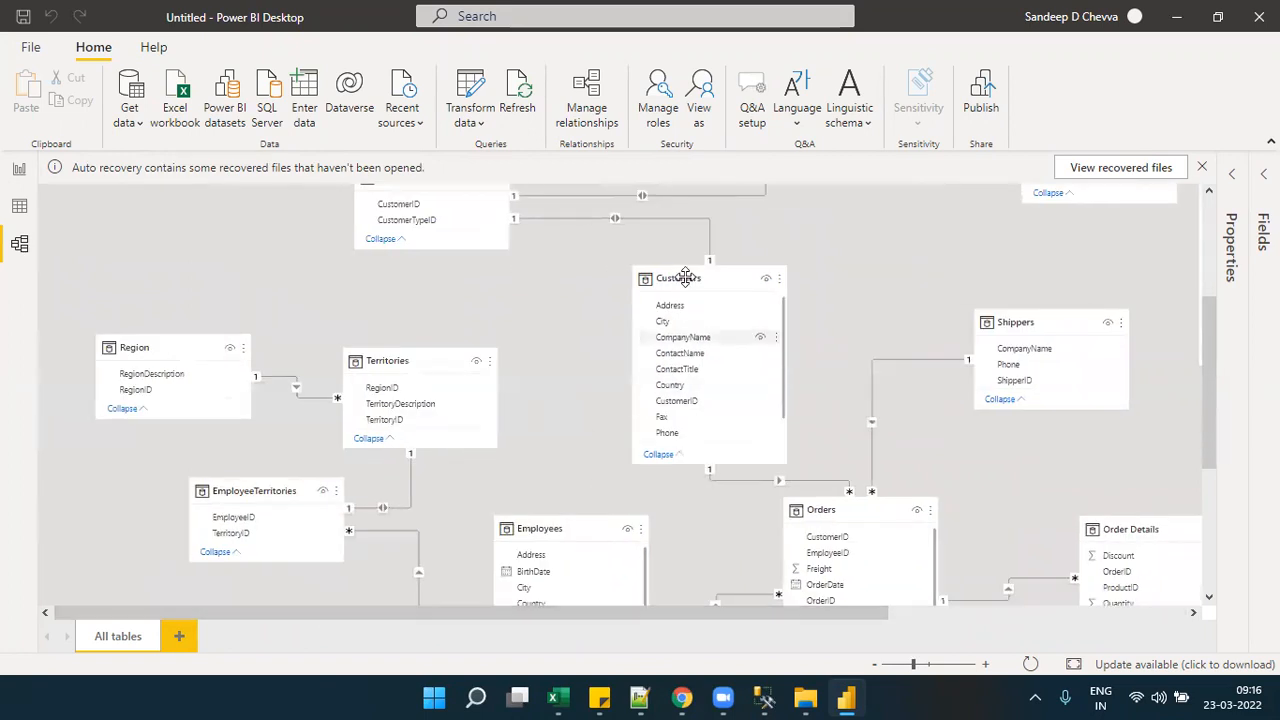
left_click(687, 277)
left_click(1208, 191)
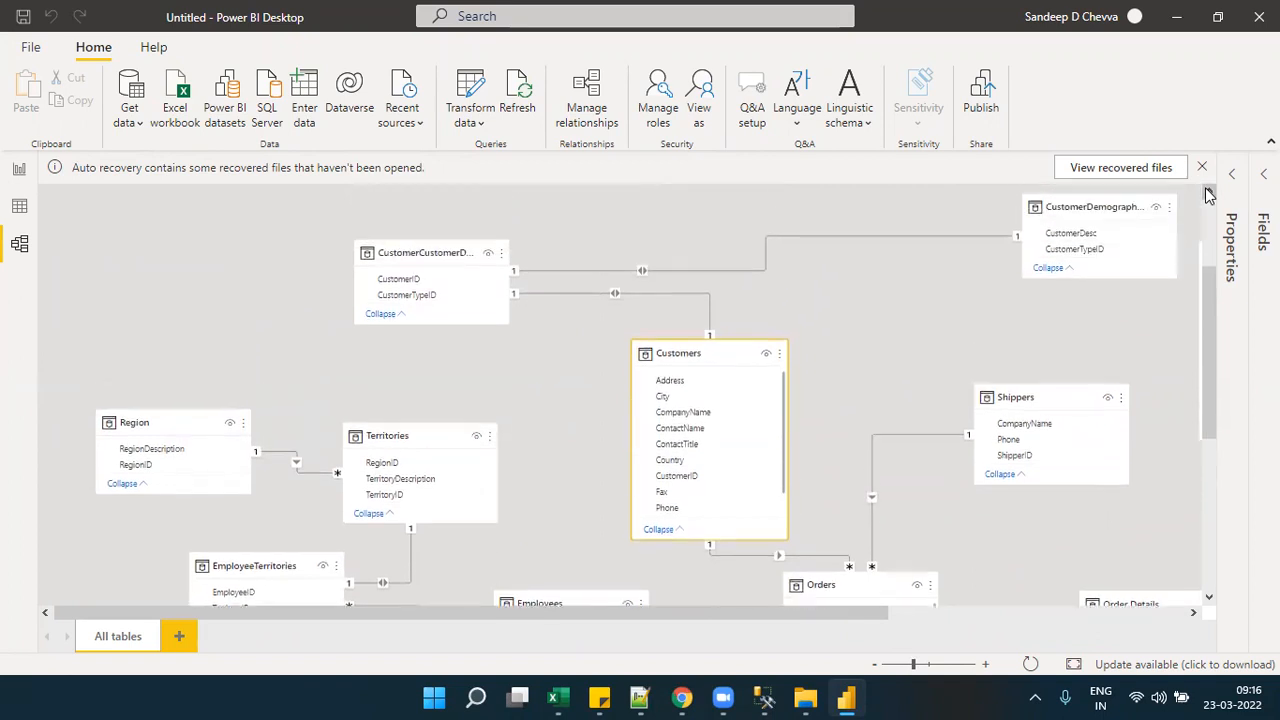
left_click(423, 253)
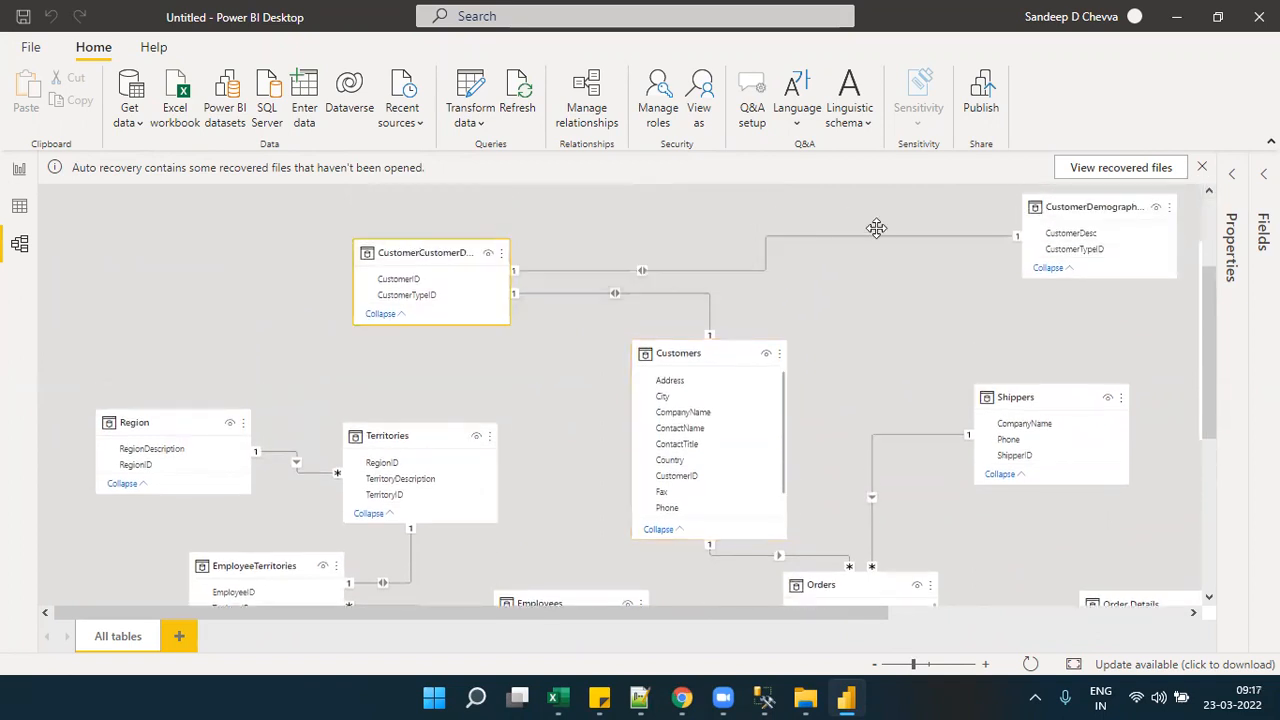
left_click(1065, 207)
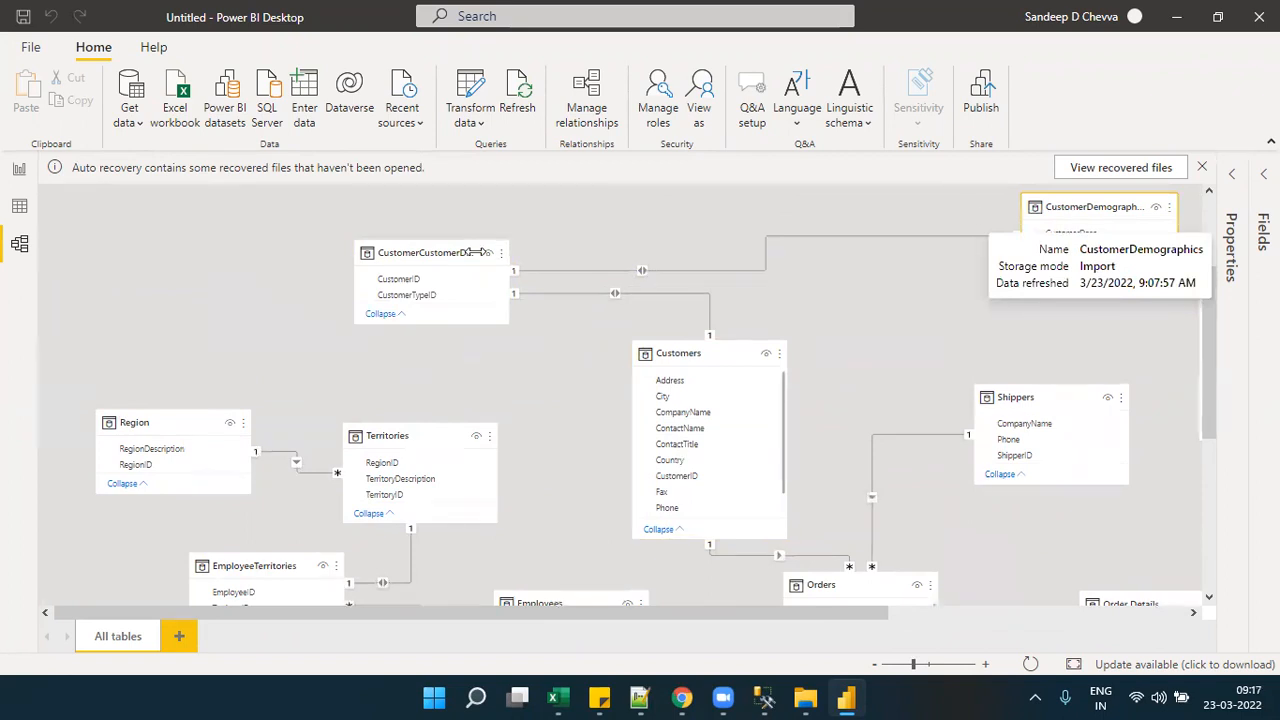
left_click(128, 418)
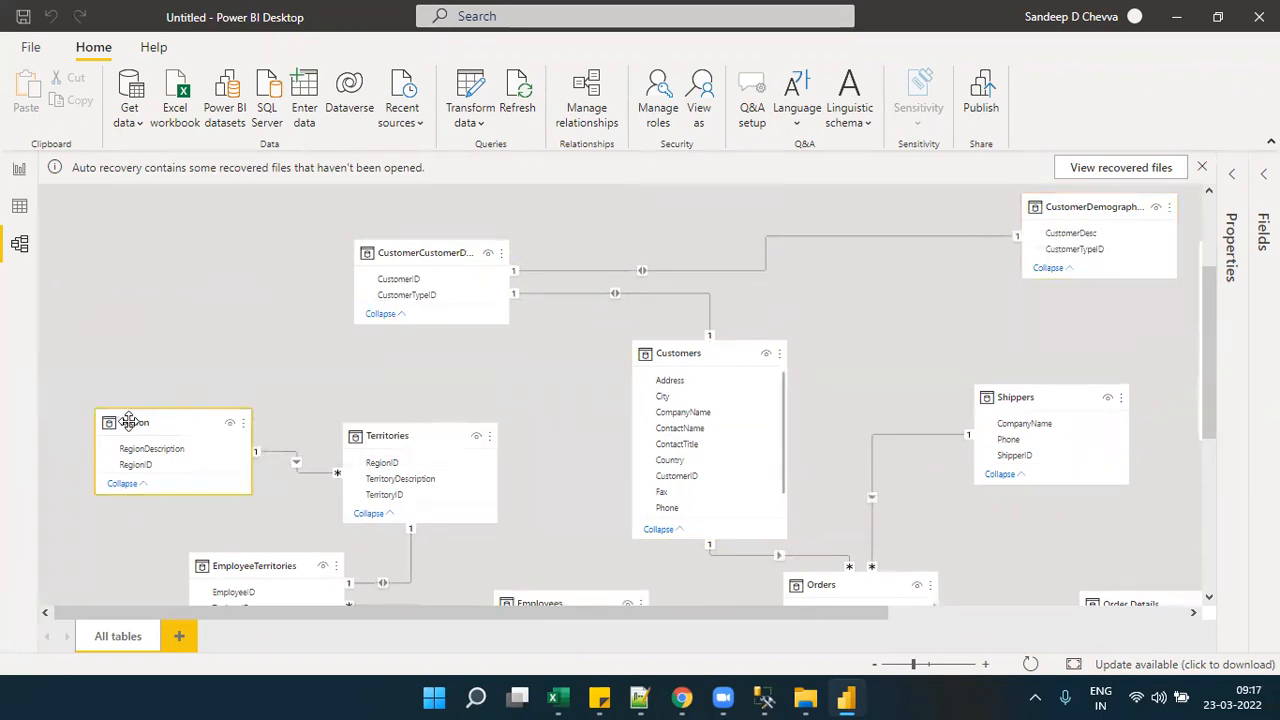
left_click(1208, 597)
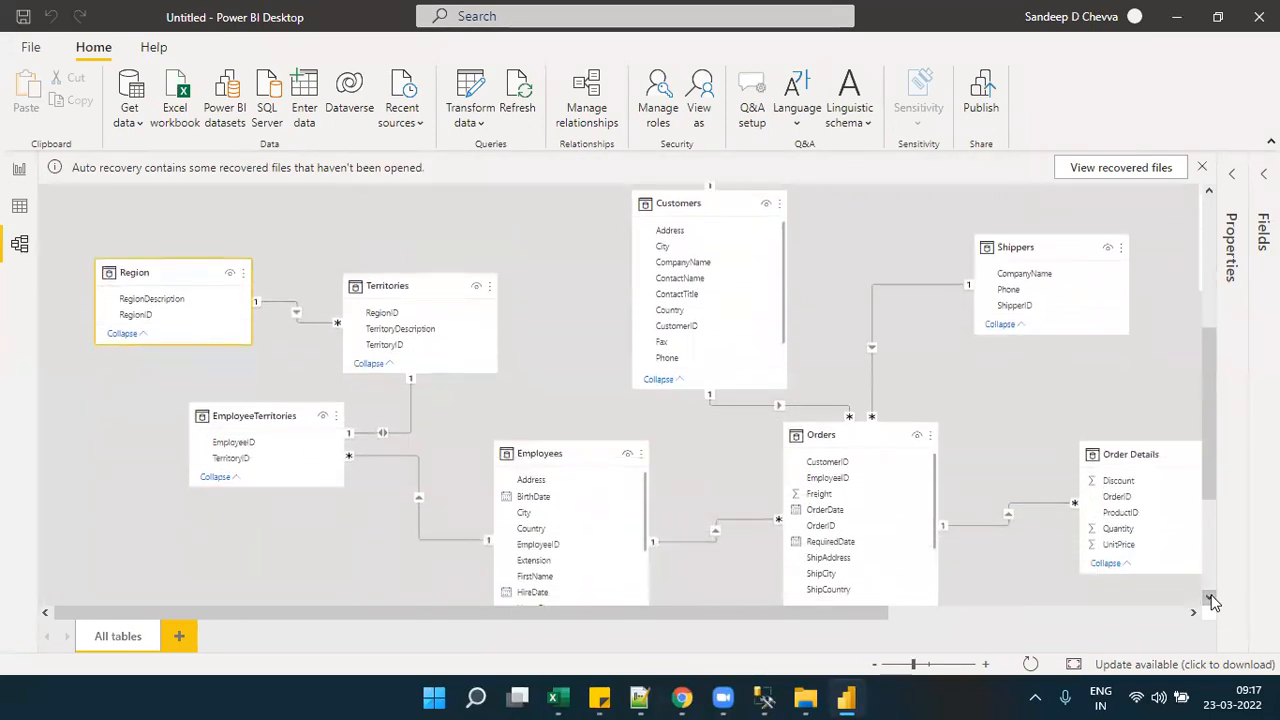
left_click(810, 435)
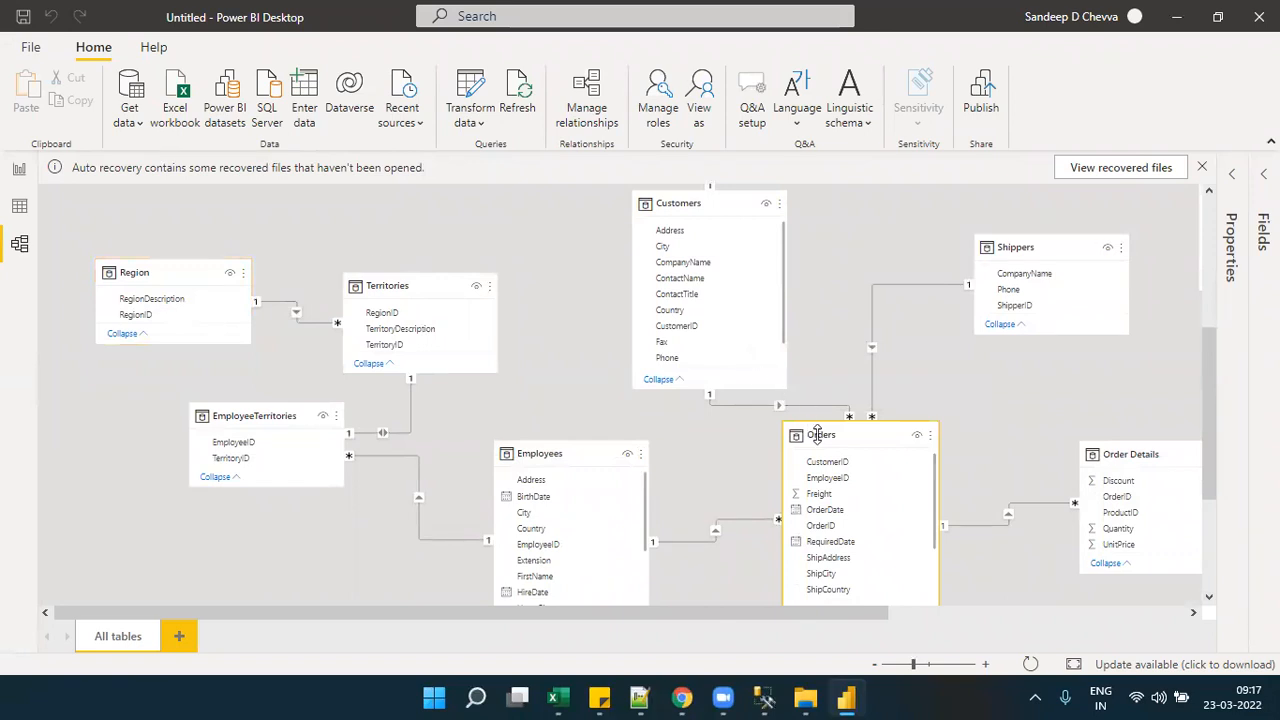
- Add a table visual to the report page with RegionDescription from the Region table as its value
left_click(8, 170)
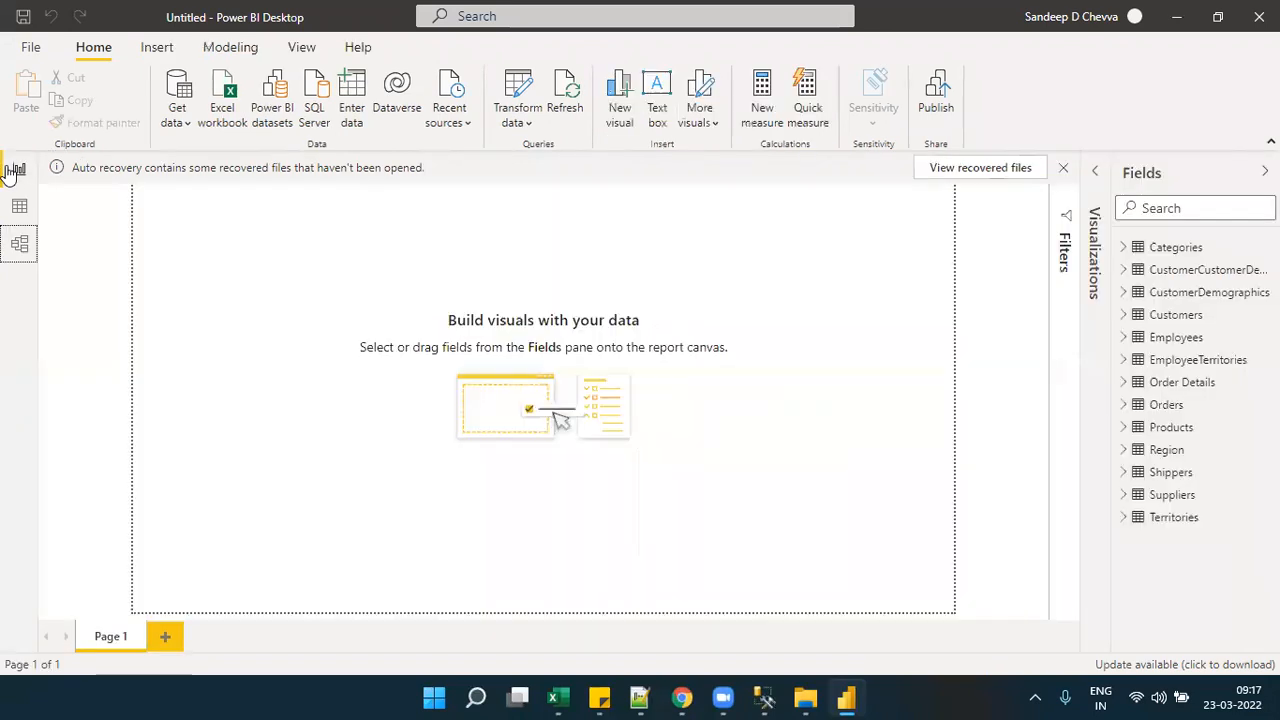
left_click(1095, 175)
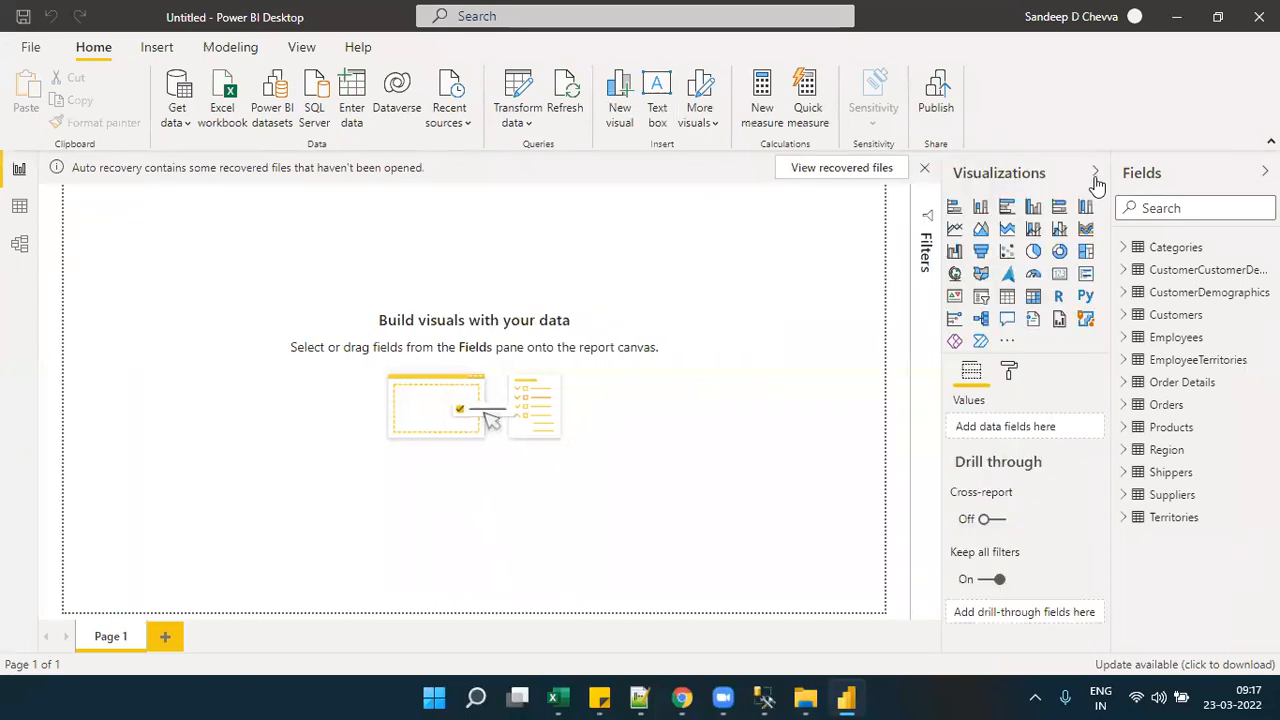
left_click(1010, 300)
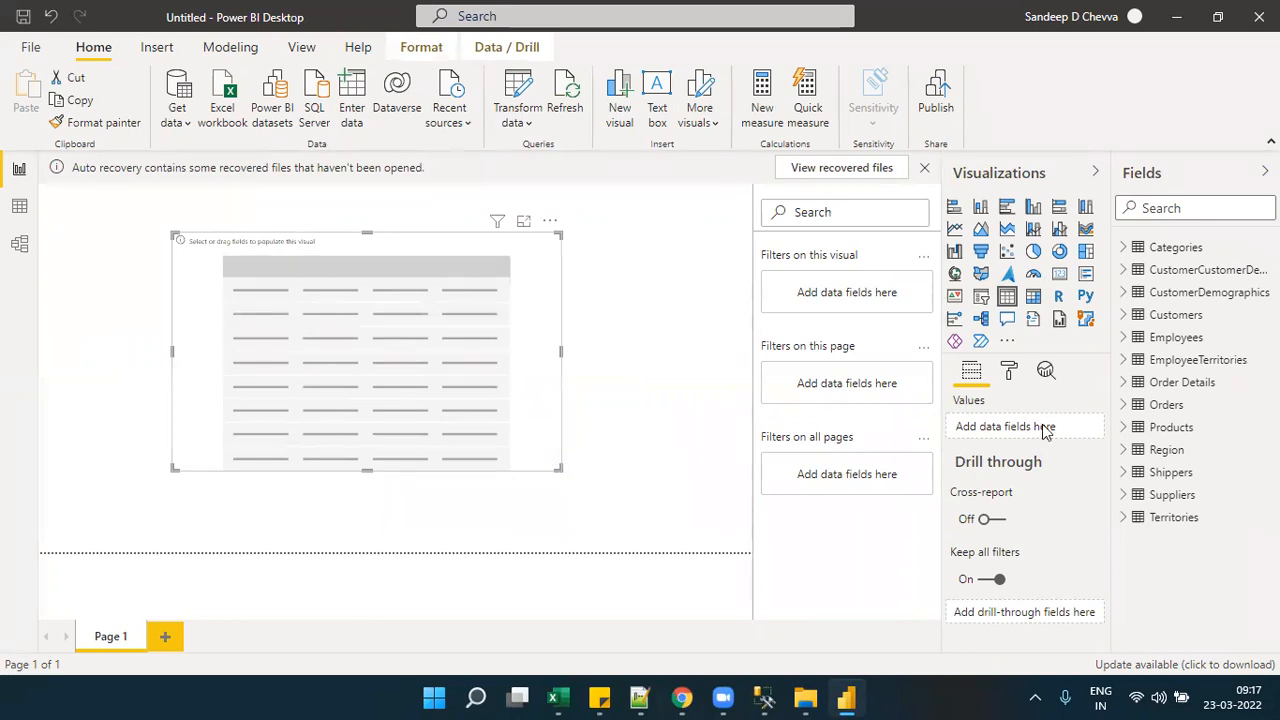
left_click(1123, 451)
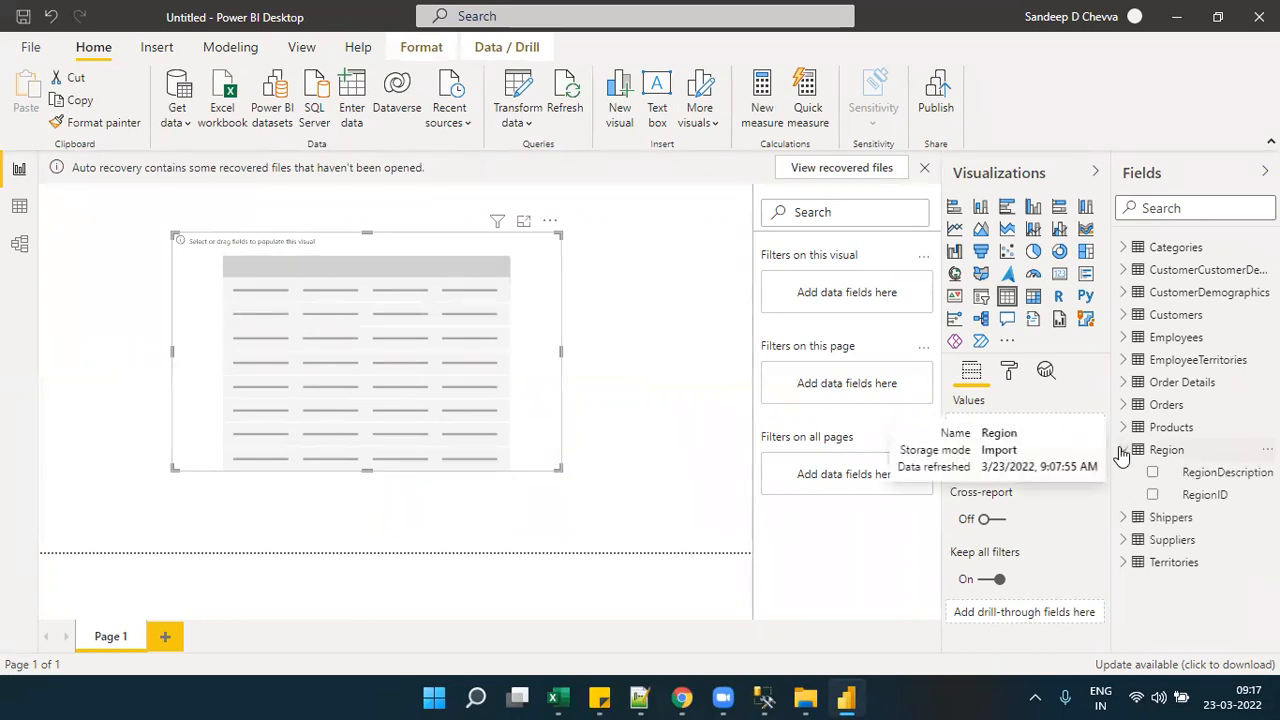
left_click_drag(1212, 480, 1054, 430)
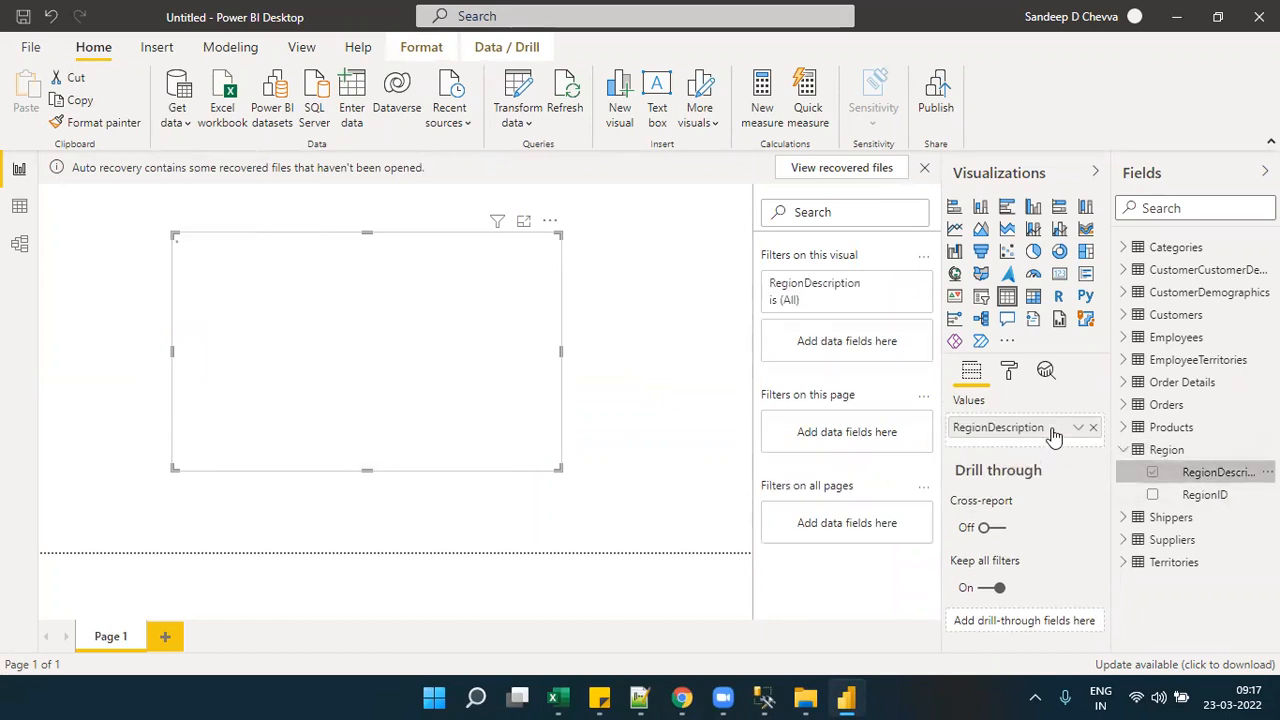
left_click(1124, 451)
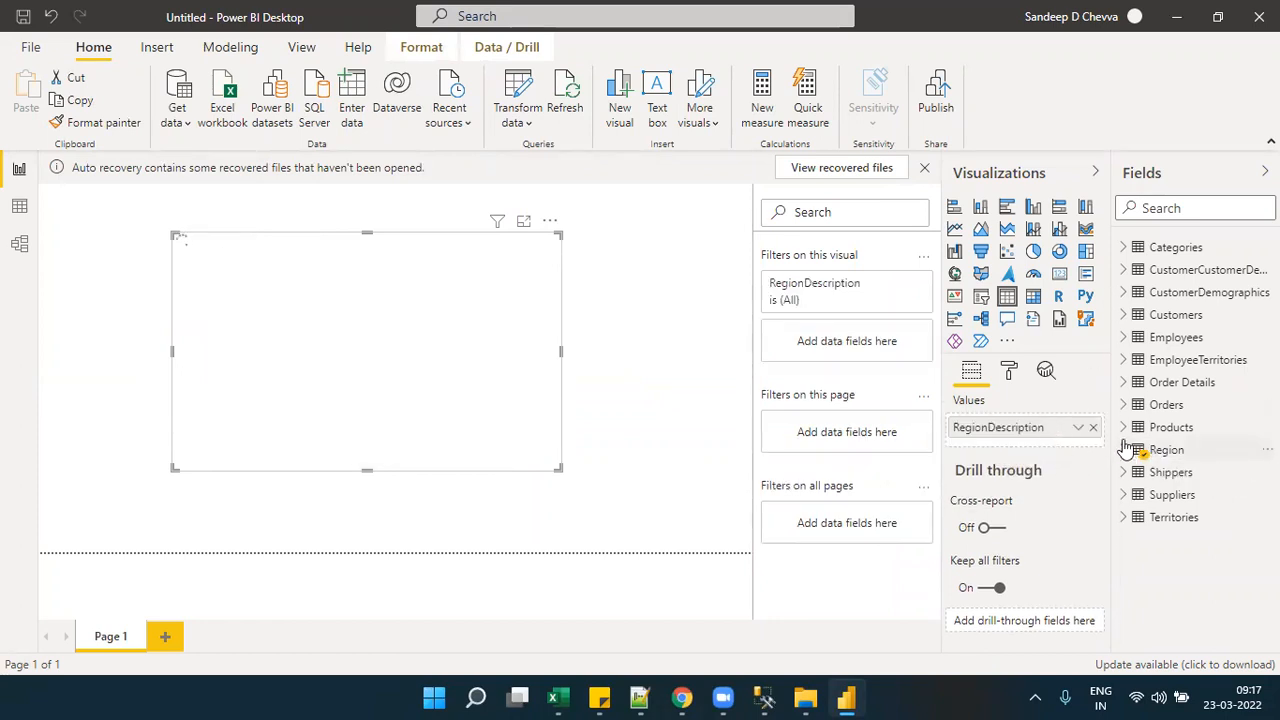
- Add OrderID from the Orders table to the table visual and summarize it as Count (Distinct)
left_click(1124, 406)
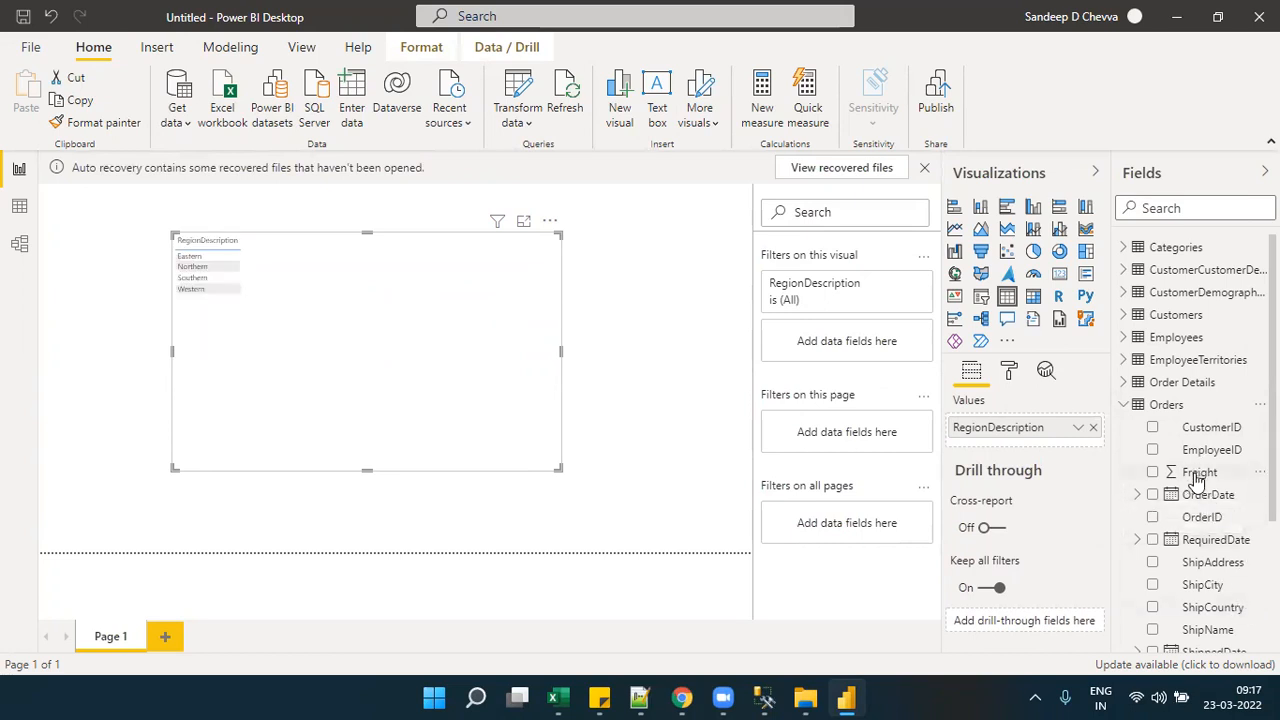
left_click_drag(1210, 523, 1052, 452)
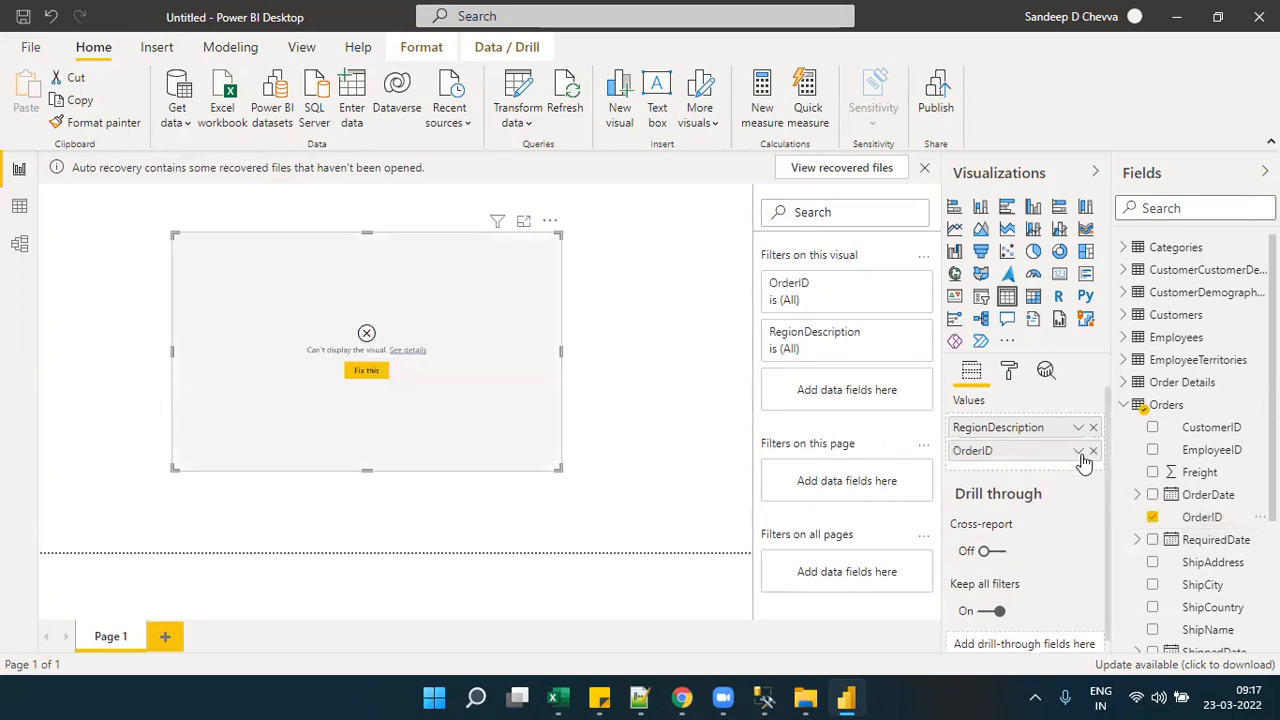
left_click(1078, 451)
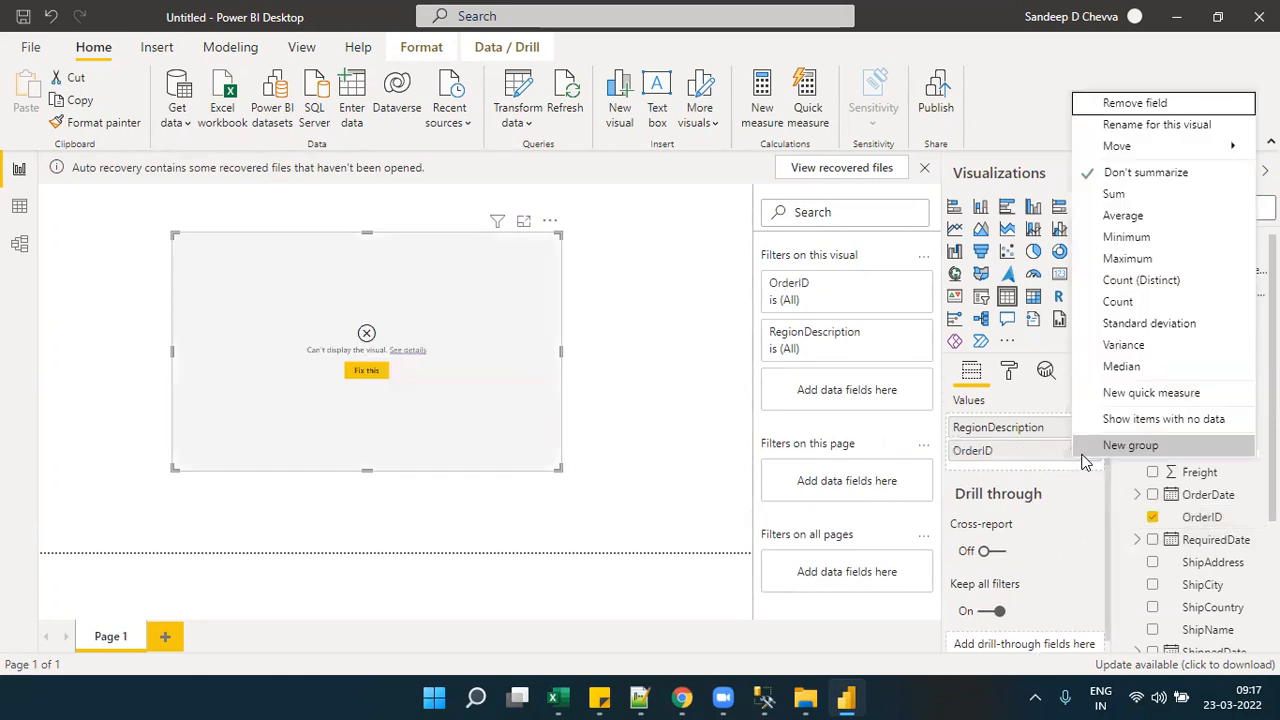
left_click(1151, 283)
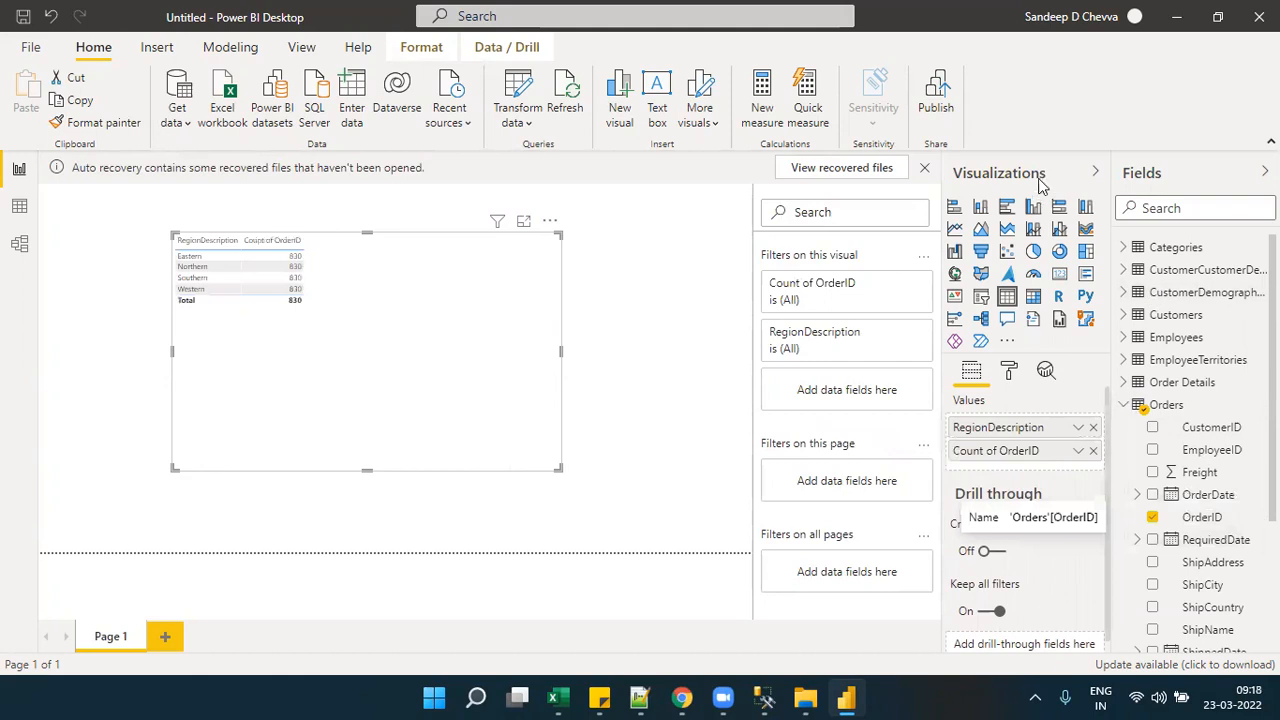
- Collapse the Visualizations and Fields panes, and dismiss the auto recovery notice while keeping the recovered files for viewing
left_click(1095, 172)
left_click(1176, 178)
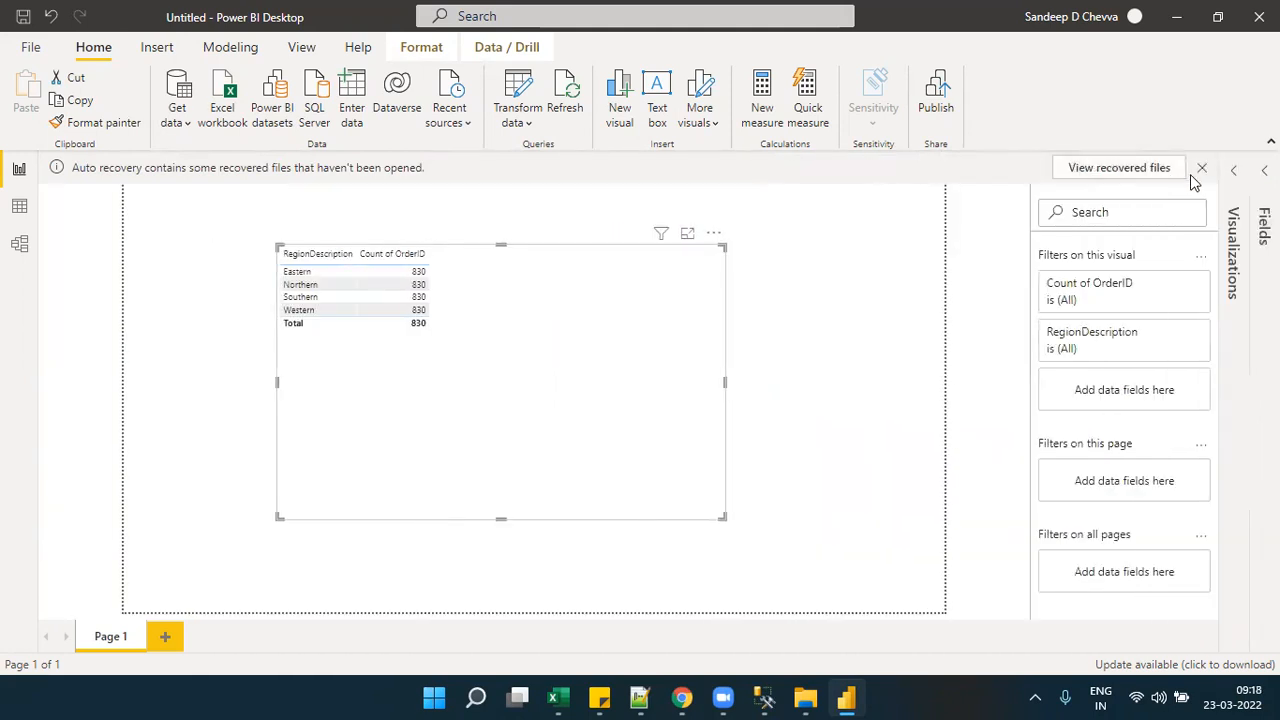
left_click(1203, 168)
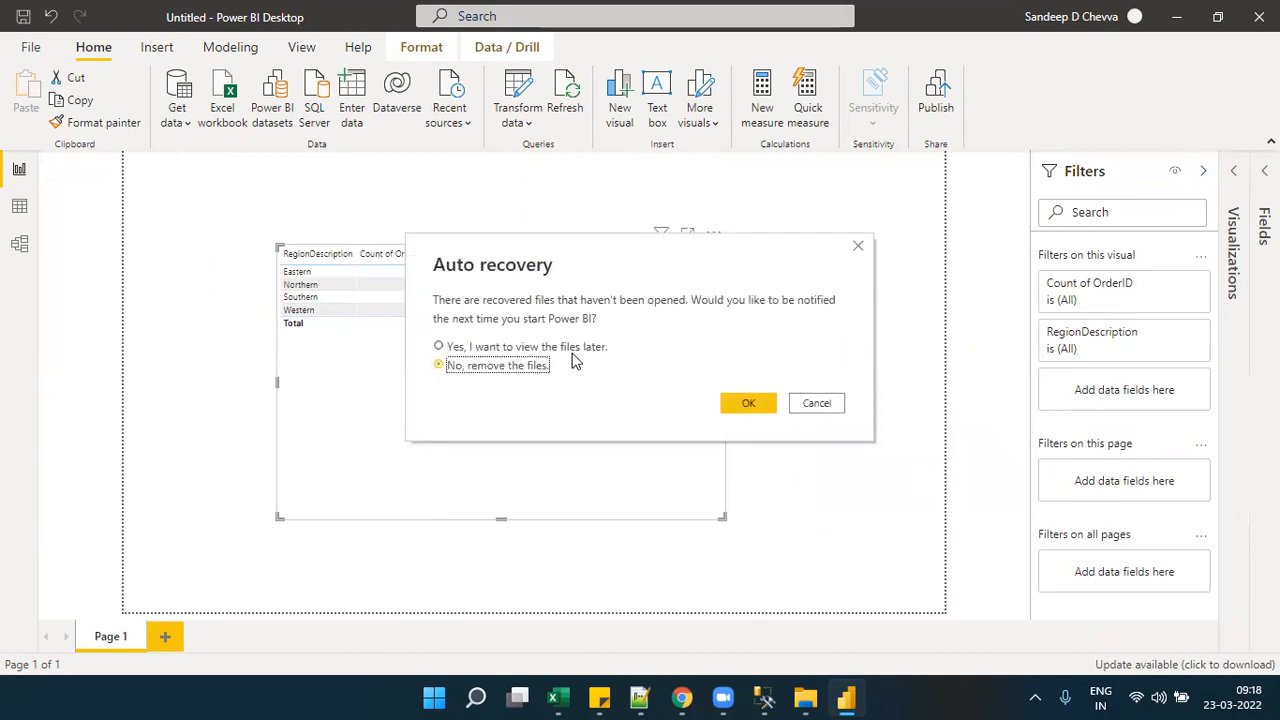
left_click(575, 350)
left_click(748, 403)
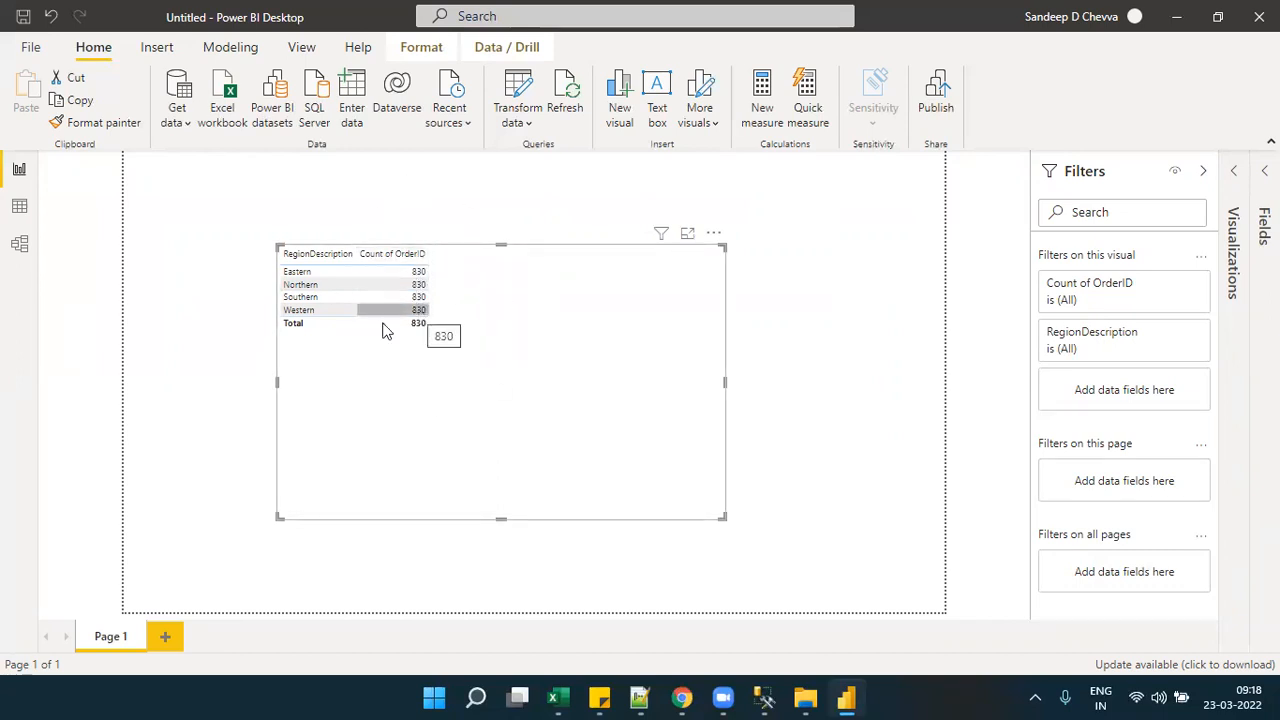
- In the model, set the cross filter direction of the relationship between EmployeeTerritories and Employees to Both
left_click(19, 244)
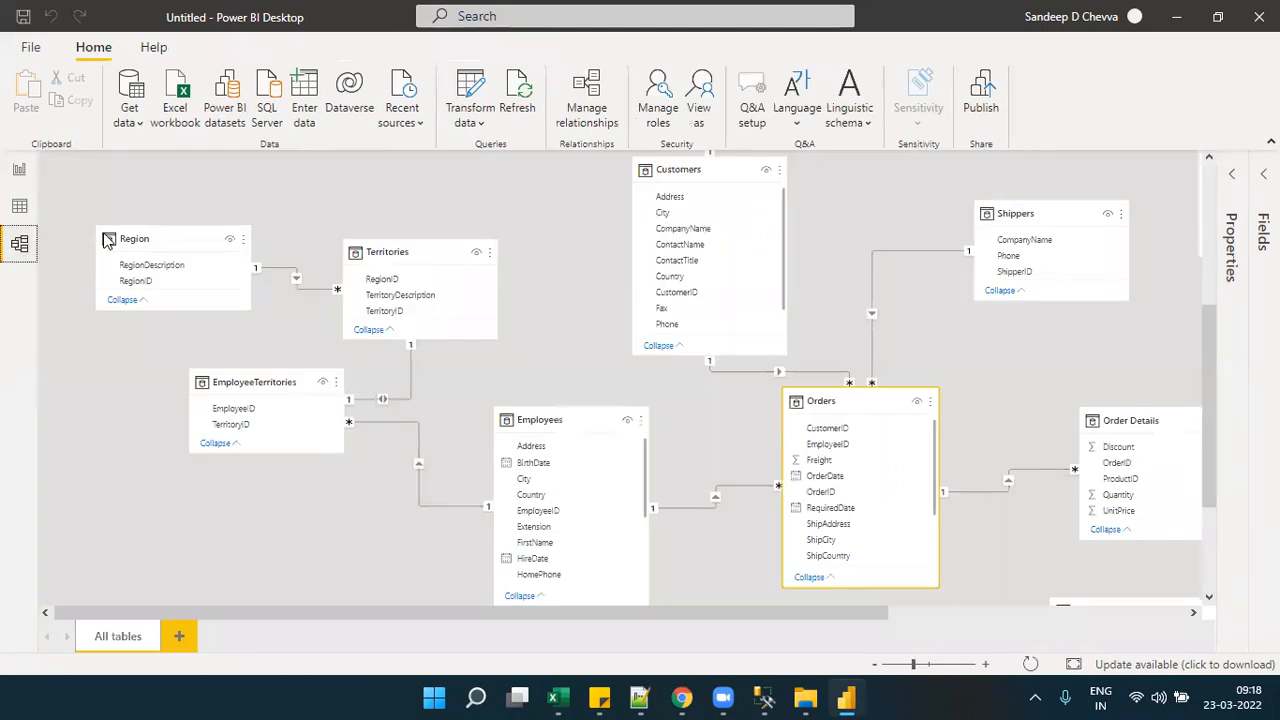
left_click(144, 231)
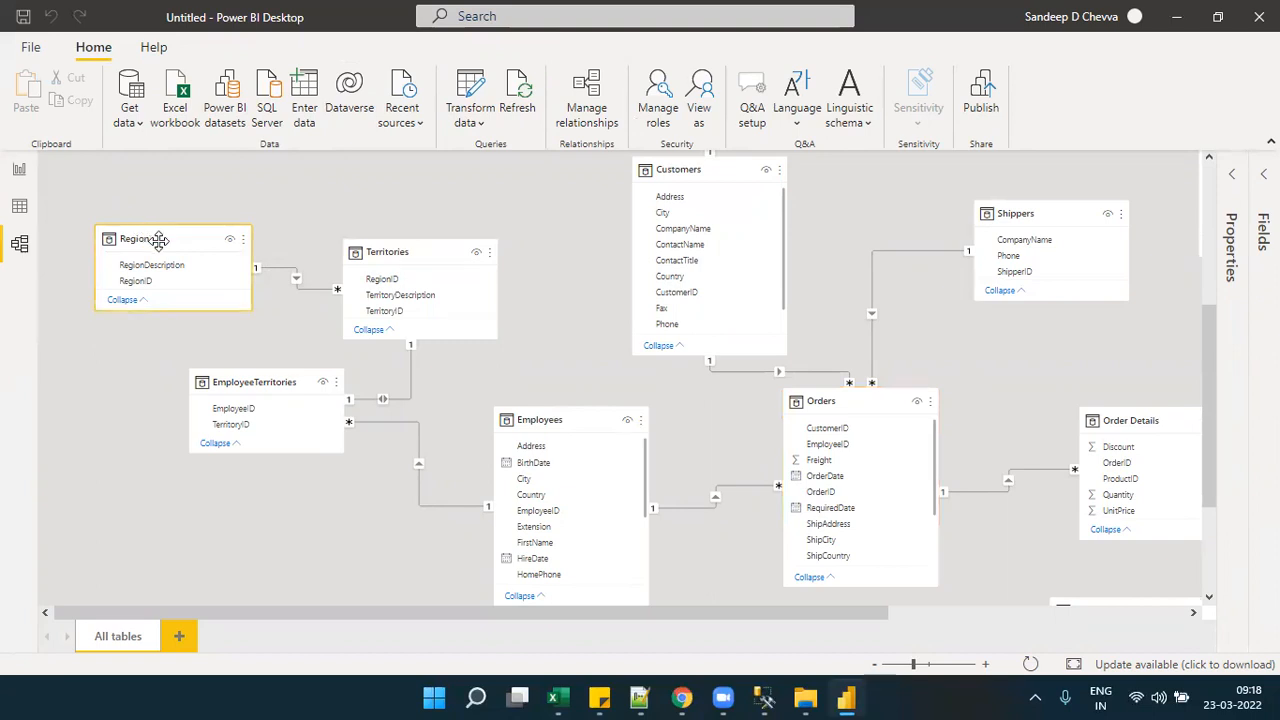
left_click(398, 256)
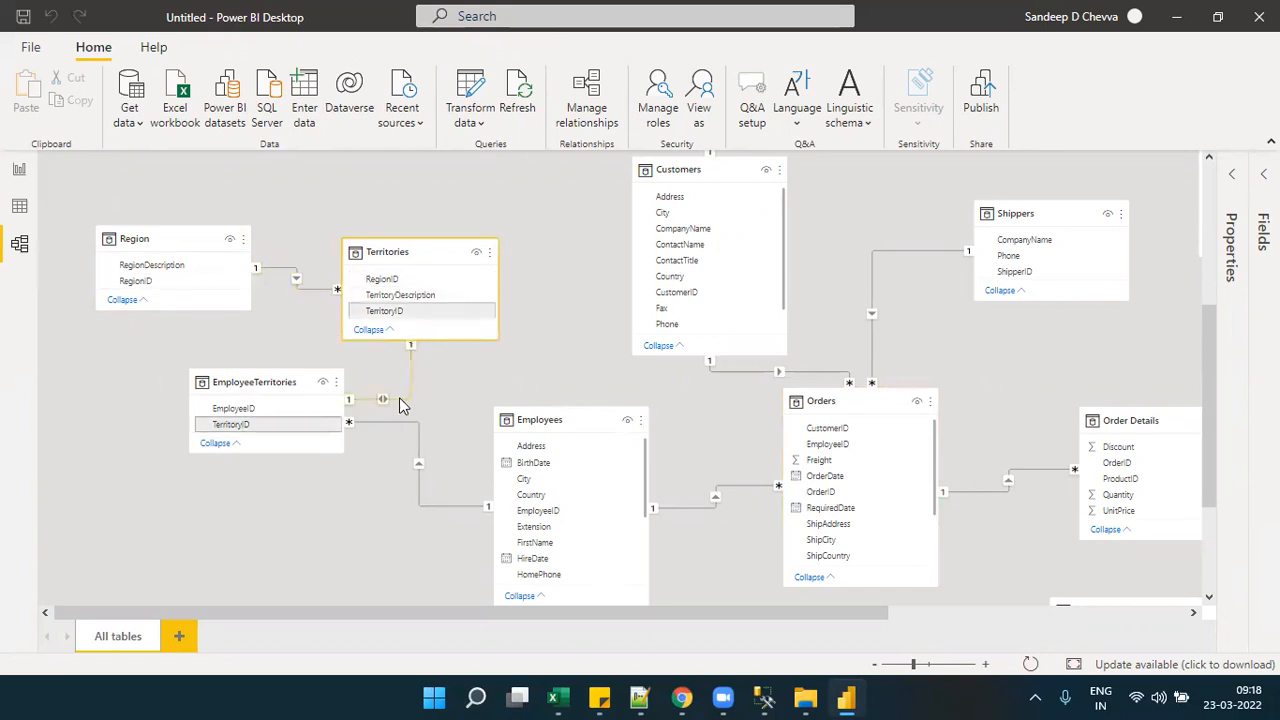
left_click(258, 385)
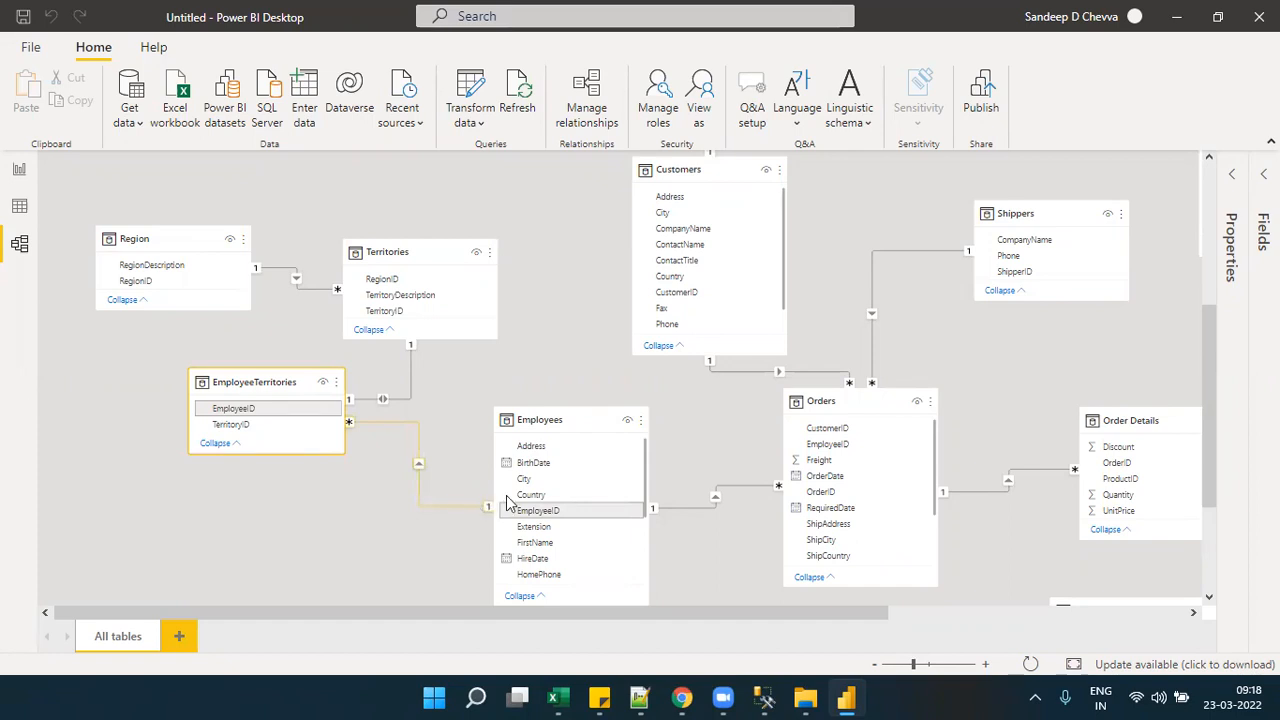
double_click(478, 511)
left_click(723, 486)
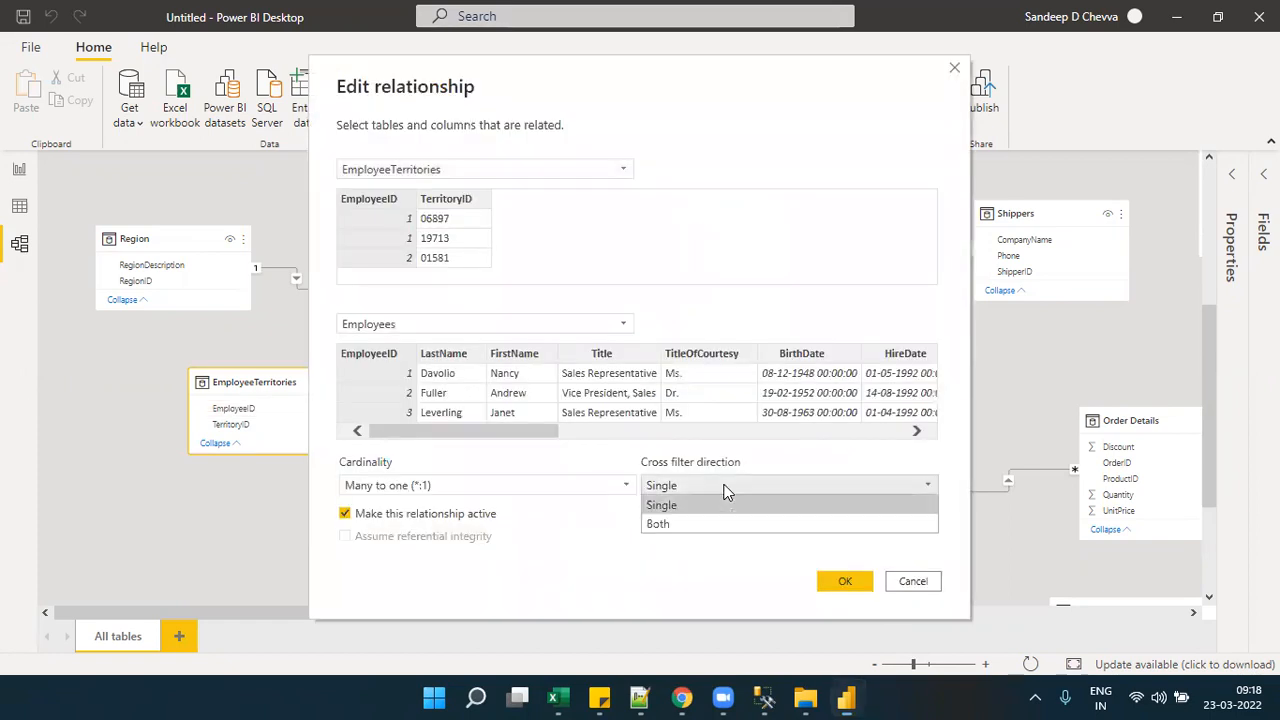
left_click(665, 525)
left_click(838, 578)
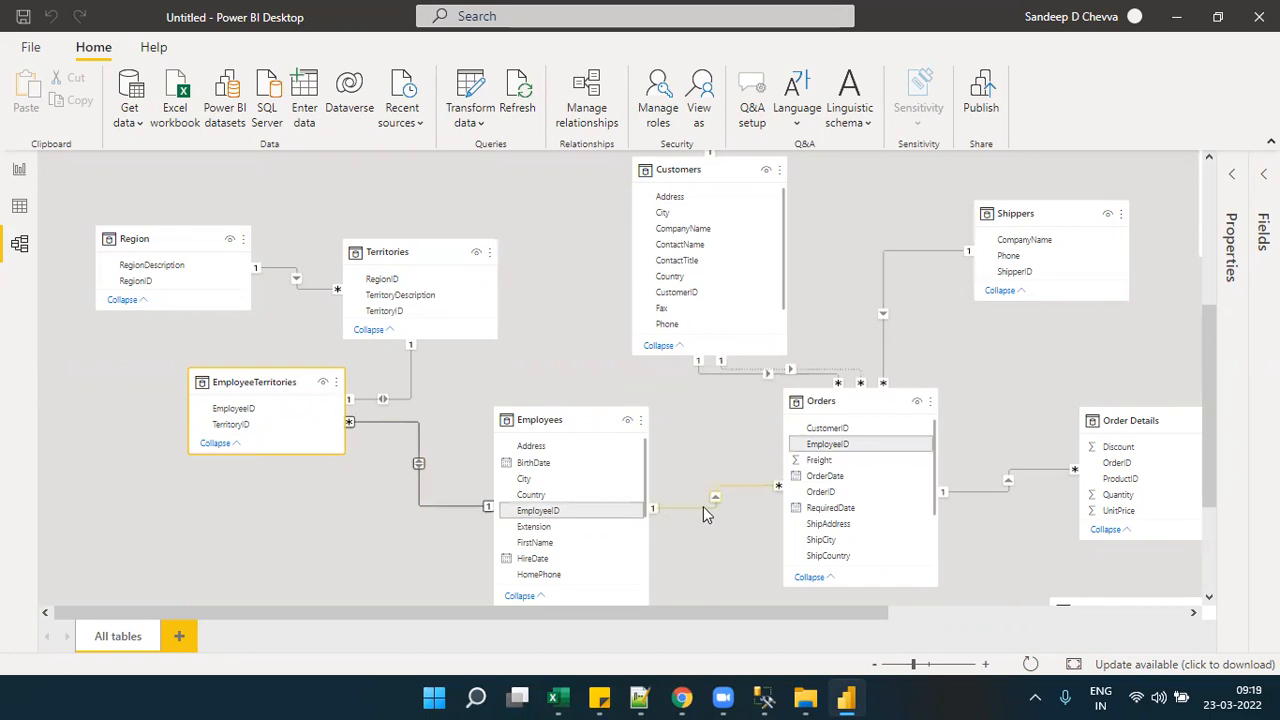
- Check the order counts per region in the report table, and revisit the Region and Orders tables in the model
left_click(20, 172)
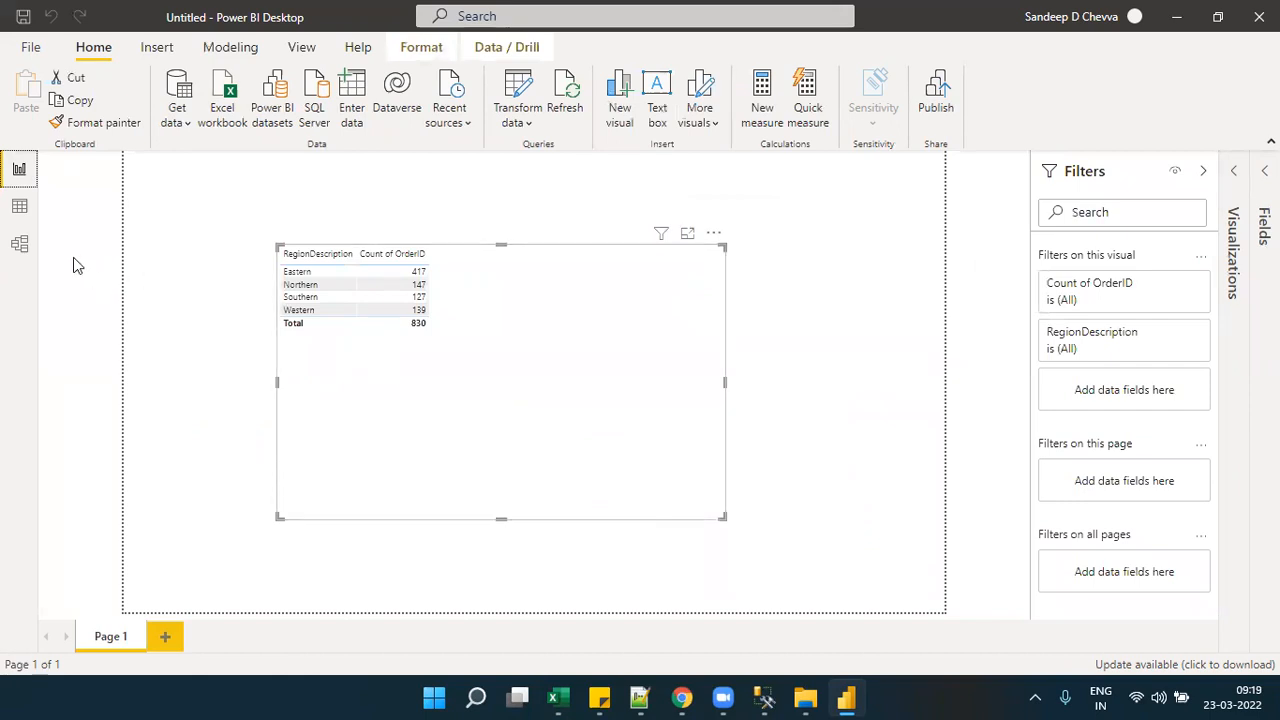
left_click(20, 248)
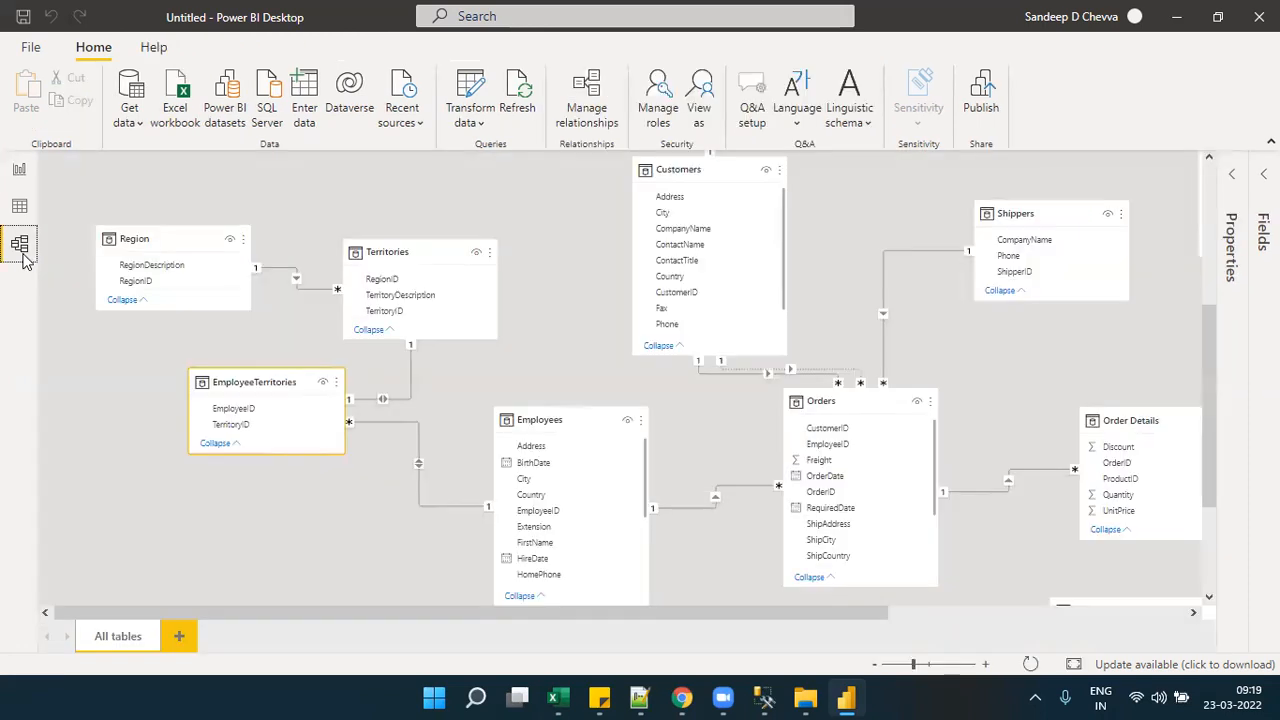
left_click(108, 239)
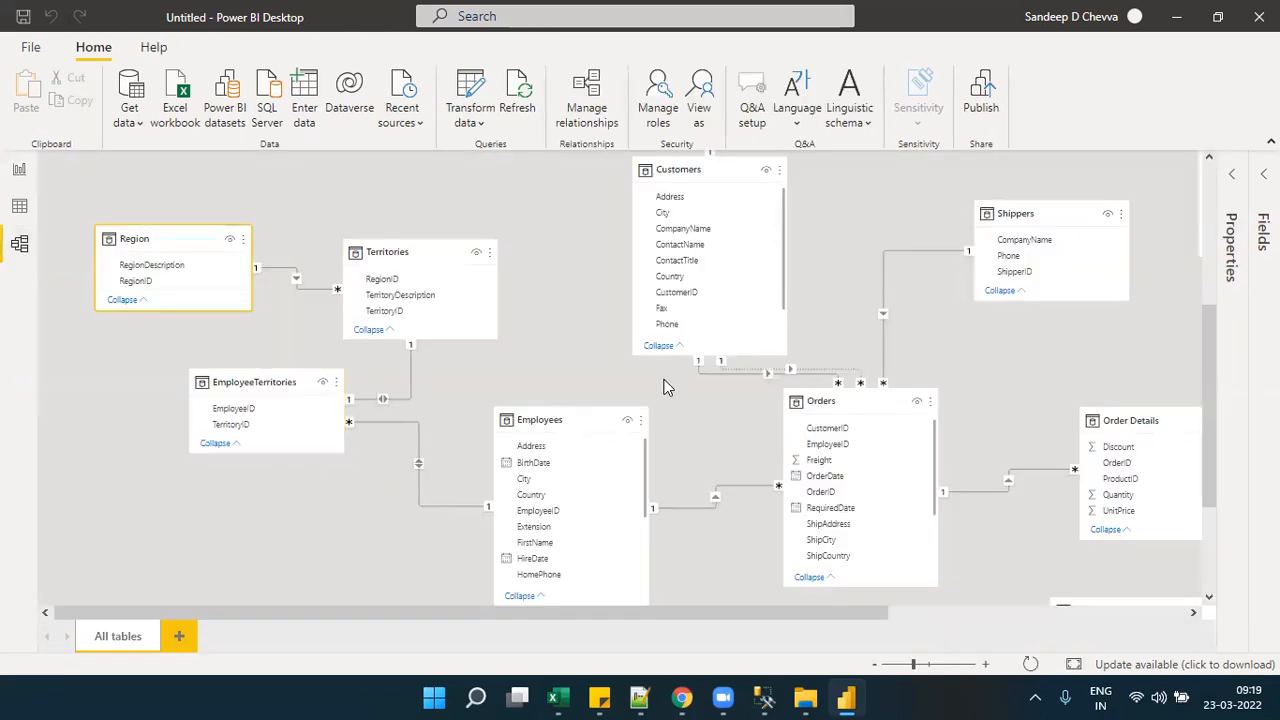
left_click(796, 400)
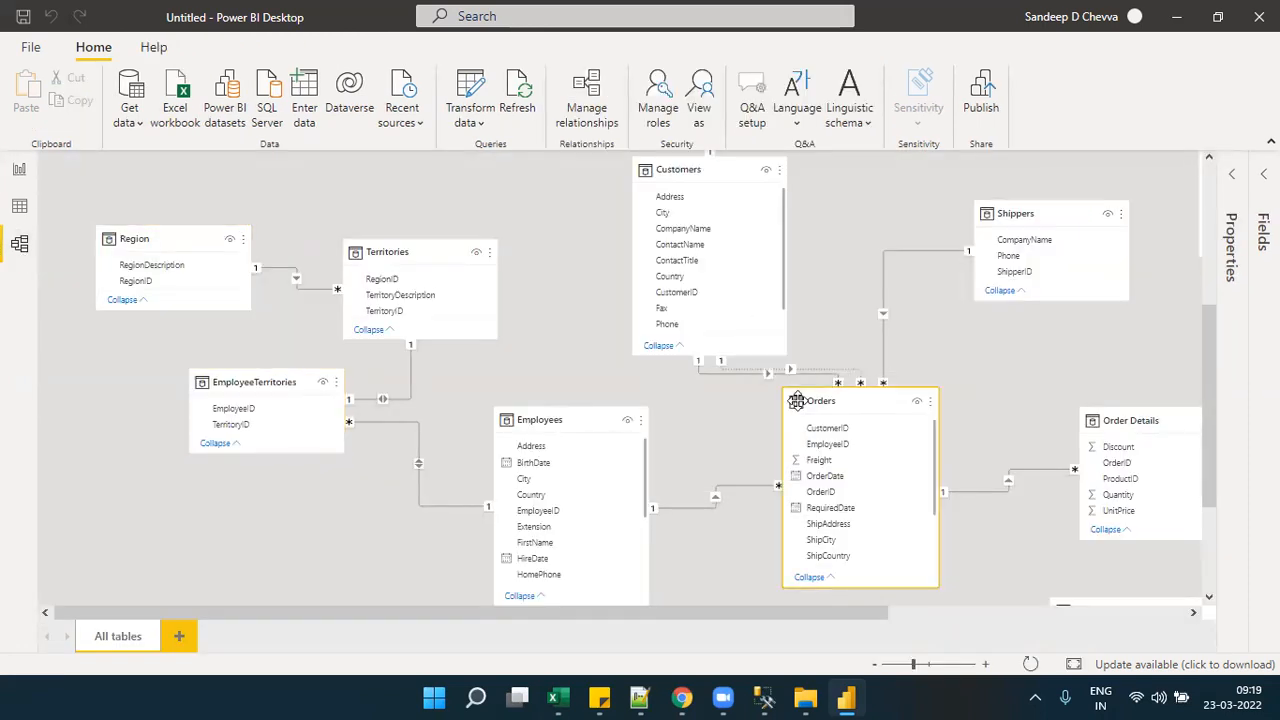
- Trace the relationship path between Orders, Employees, EmployeeTerritories, Territories and Region in the model, and compare it with the report's order counts
left_click(558, 419)
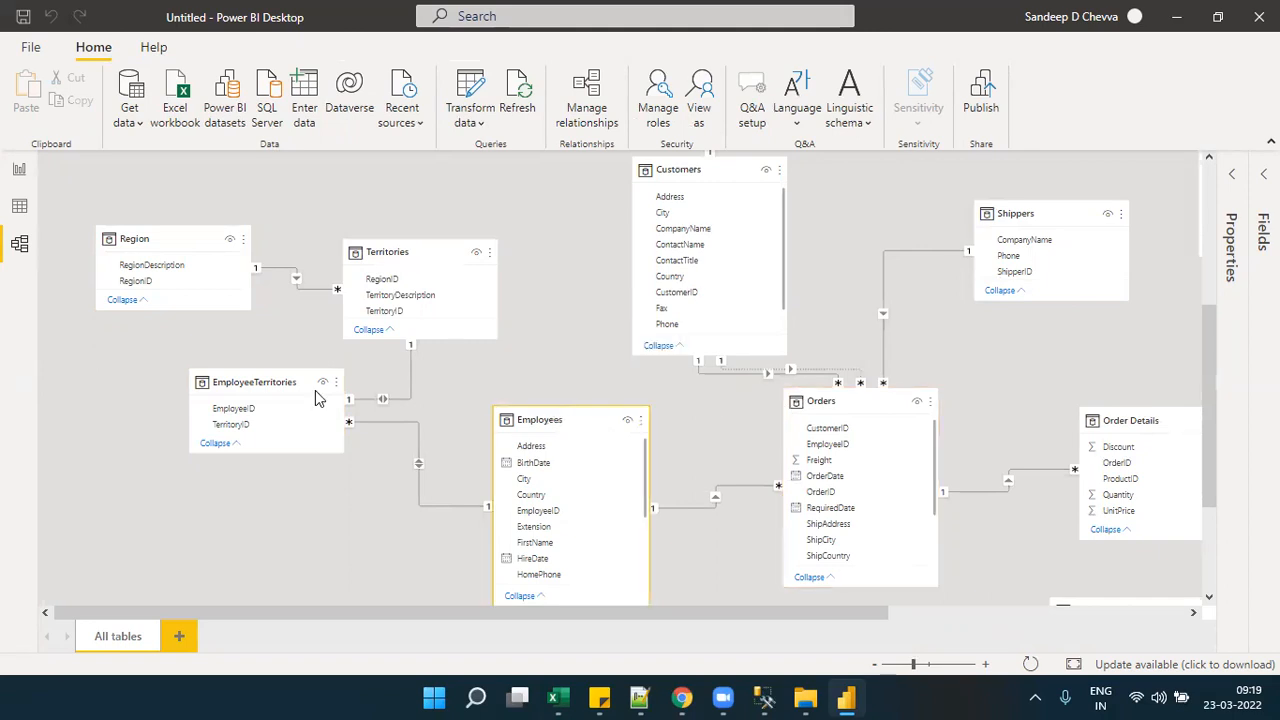
left_click(275, 381)
left_click(421, 257)
left_click(194, 244)
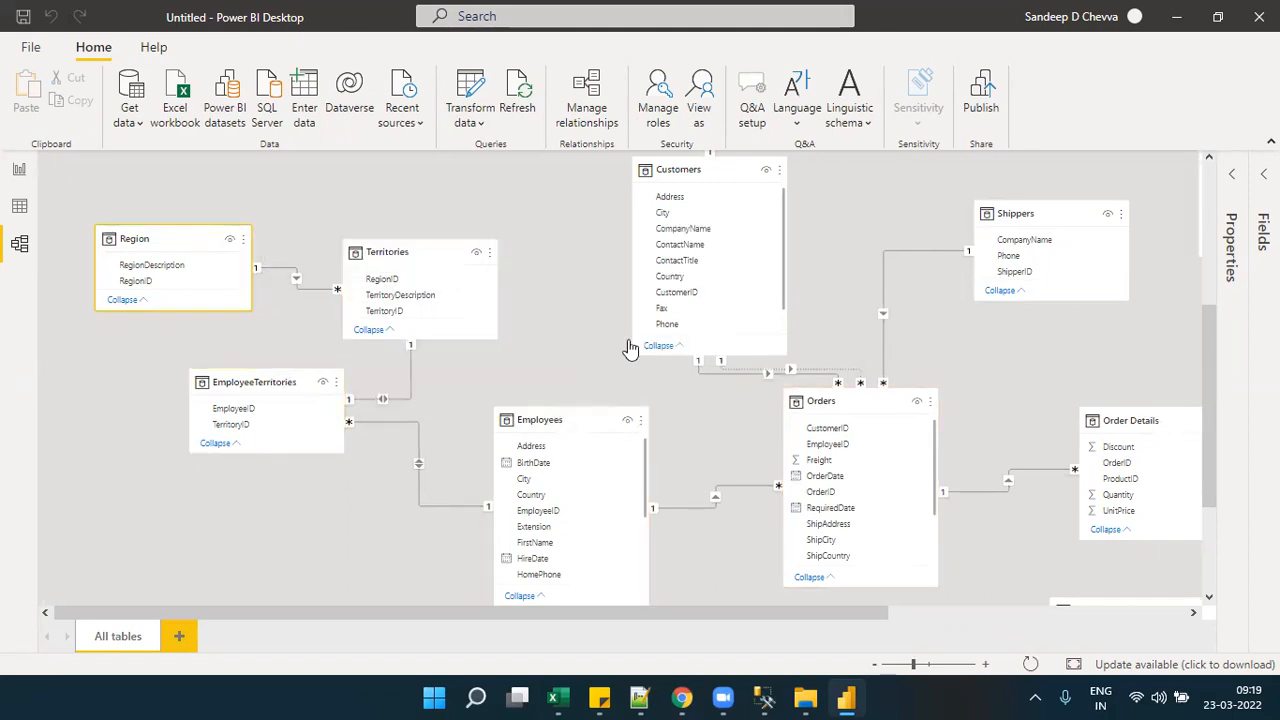
left_click(797, 392)
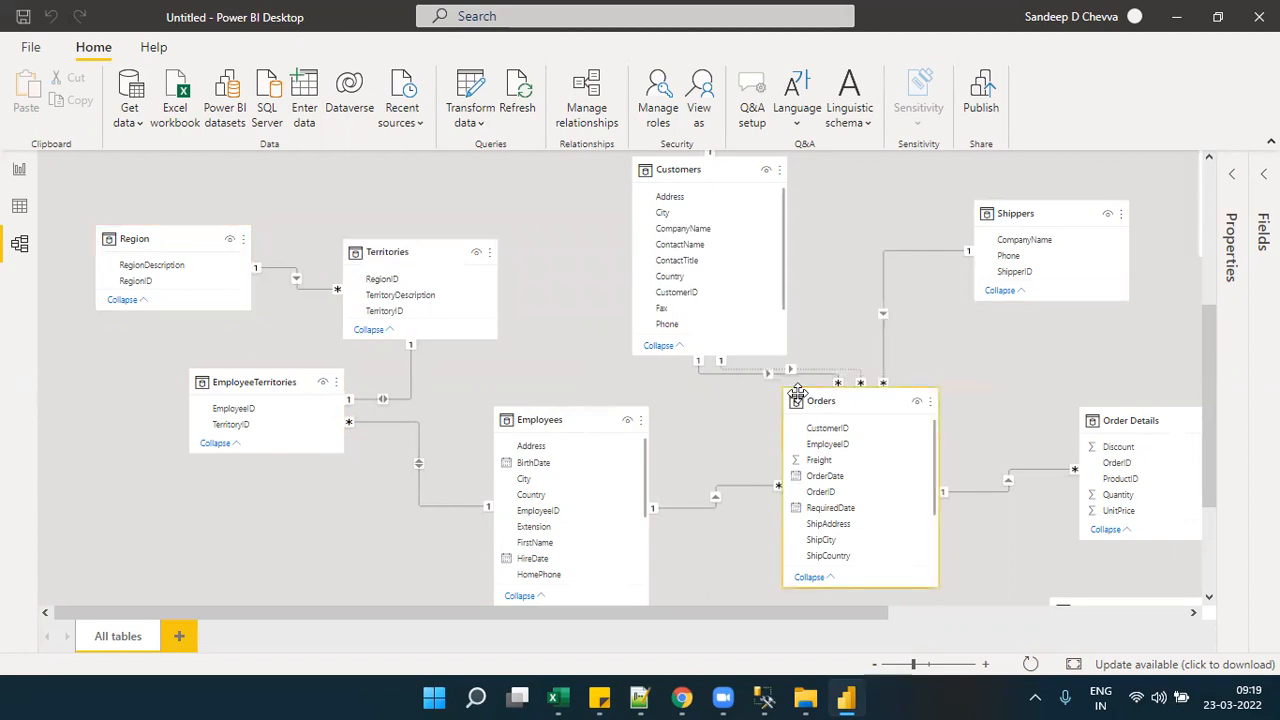
left_click(31, 184)
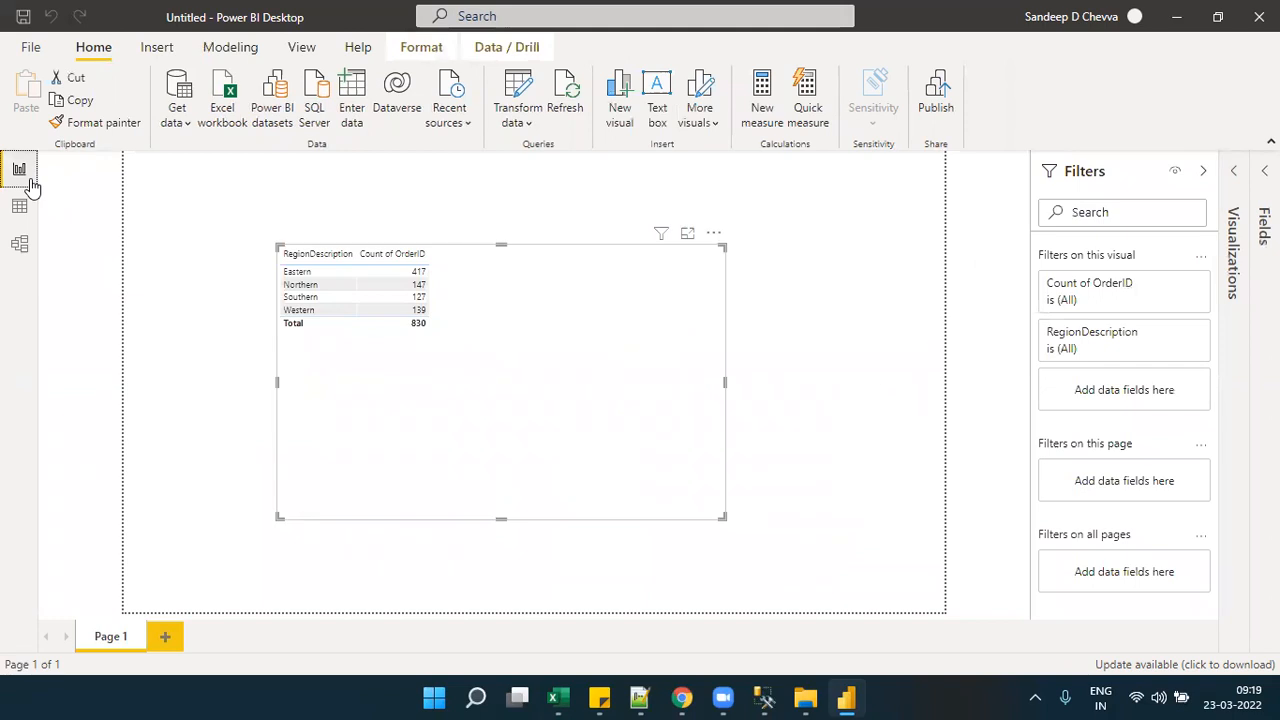
left_click(20, 247)
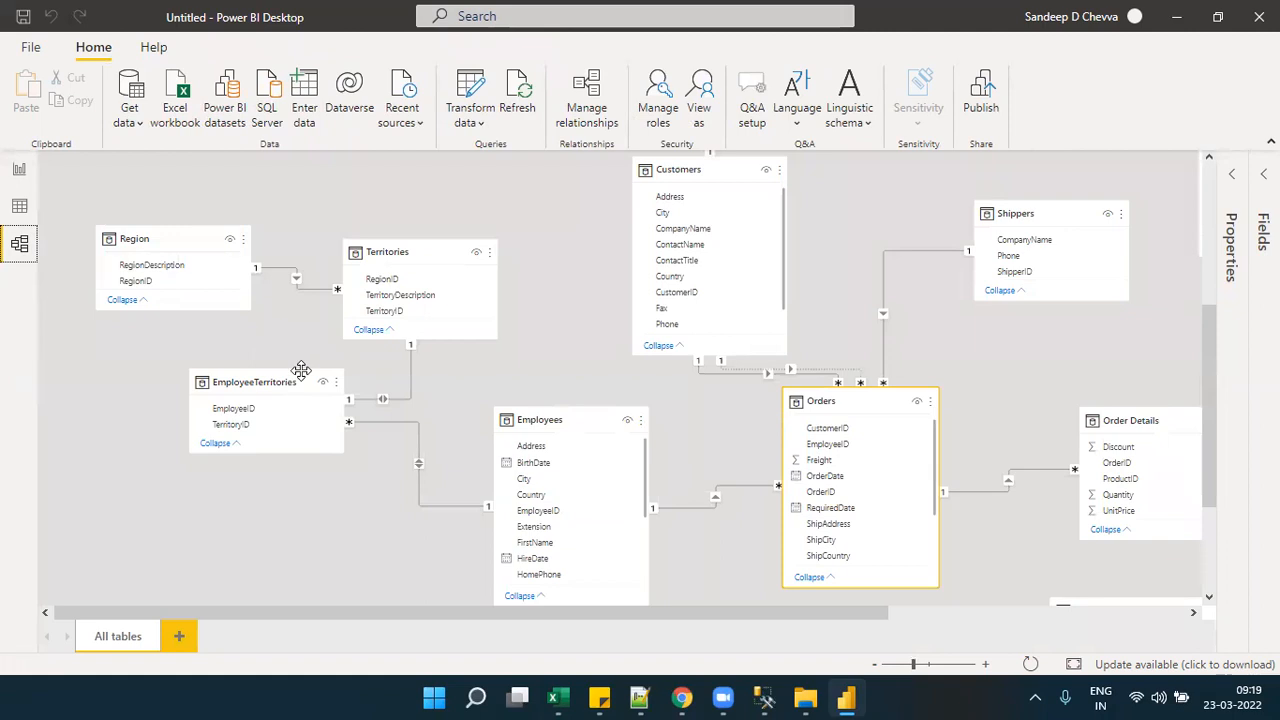
left_click(533, 421)
left_click(425, 252)
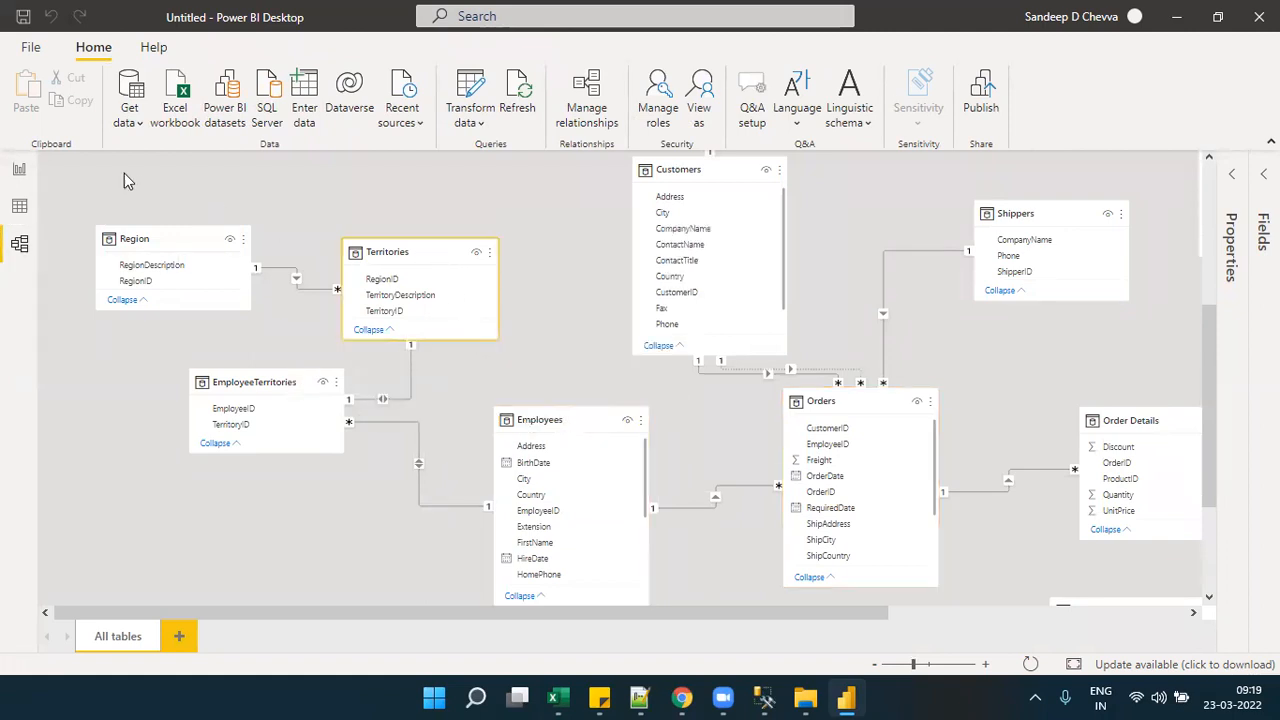
- Add TerritoryDescription from the Territories table to the report's table visual, between RegionDescription and Count of OrderID
left_click(19, 169)
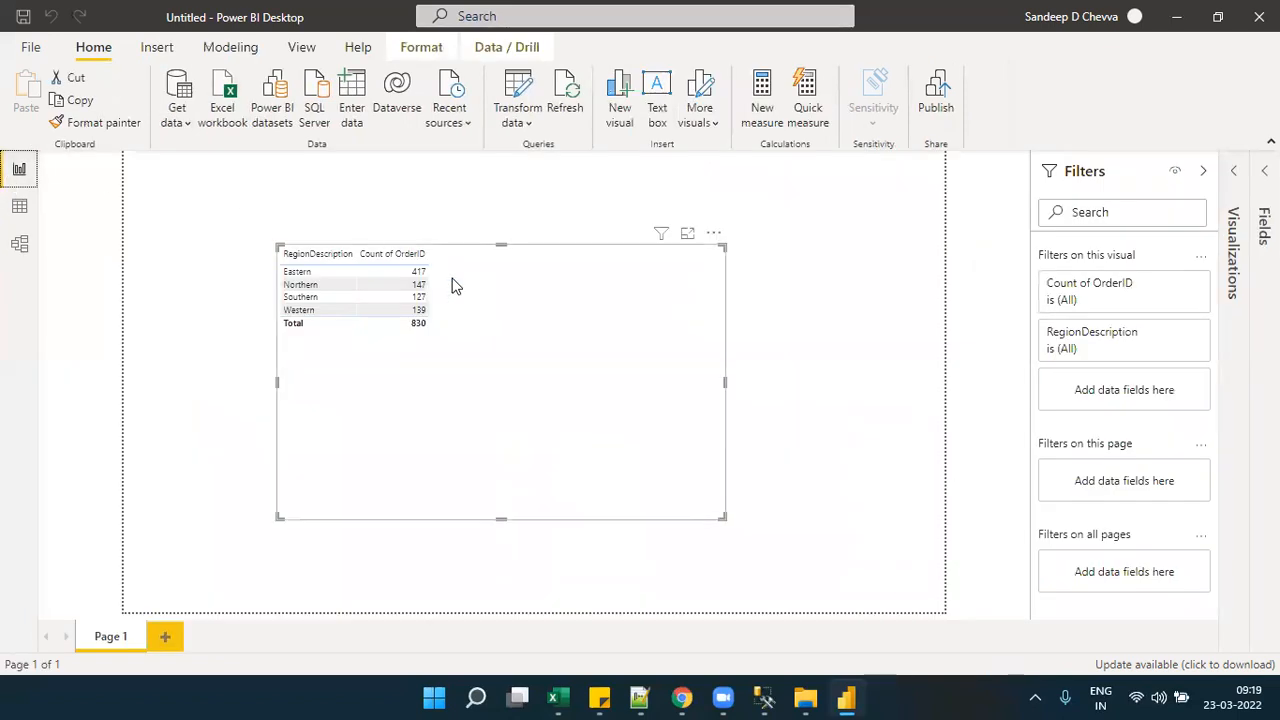
left_click(1264, 171)
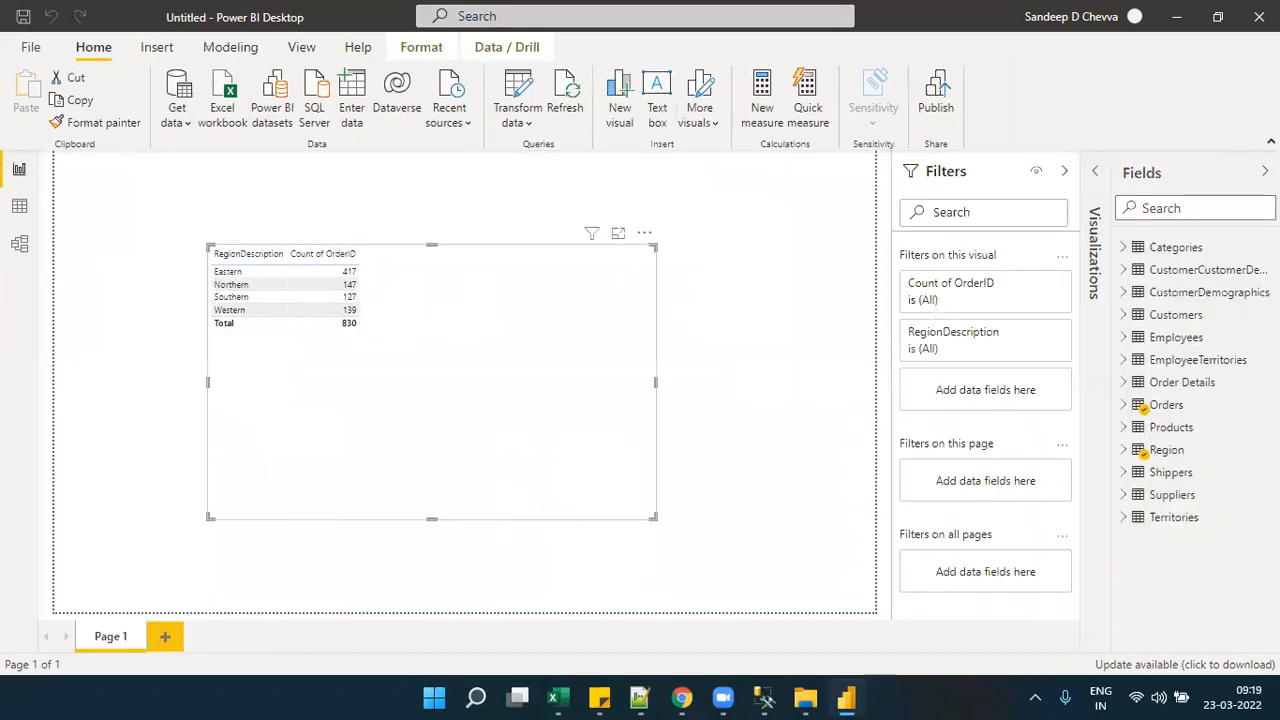
left_click(1096, 230)
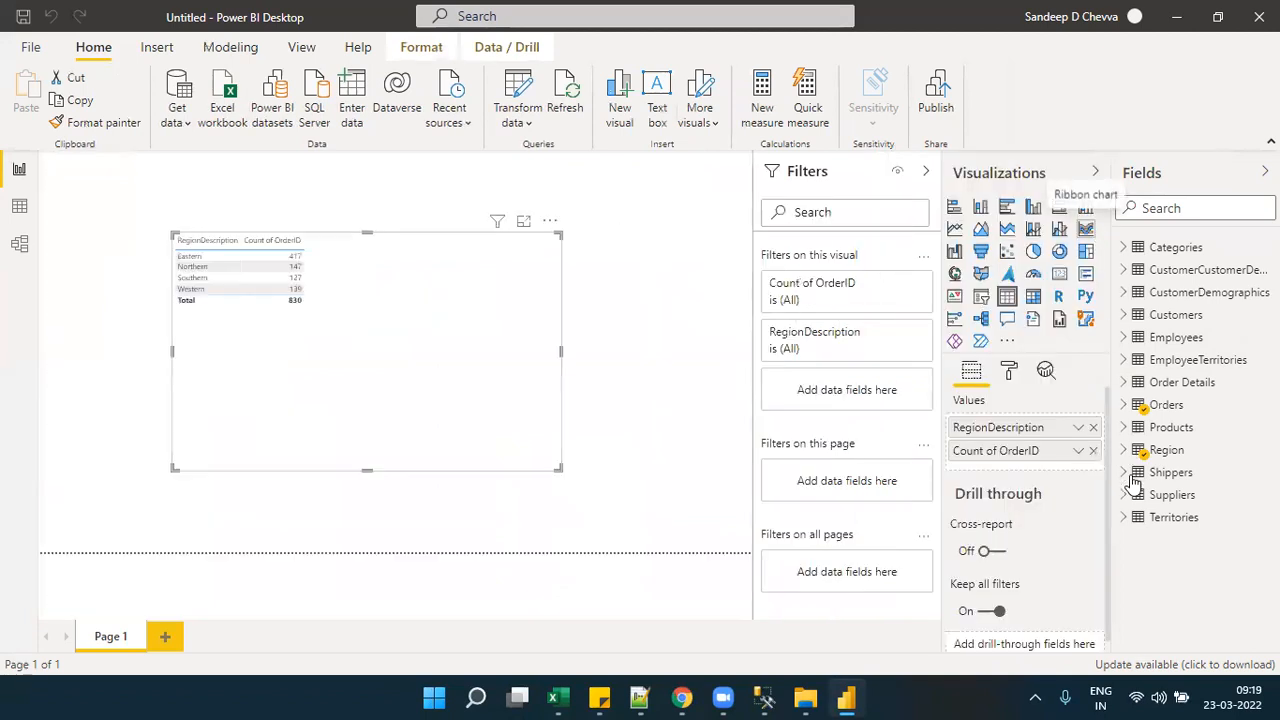
left_click(1125, 519)
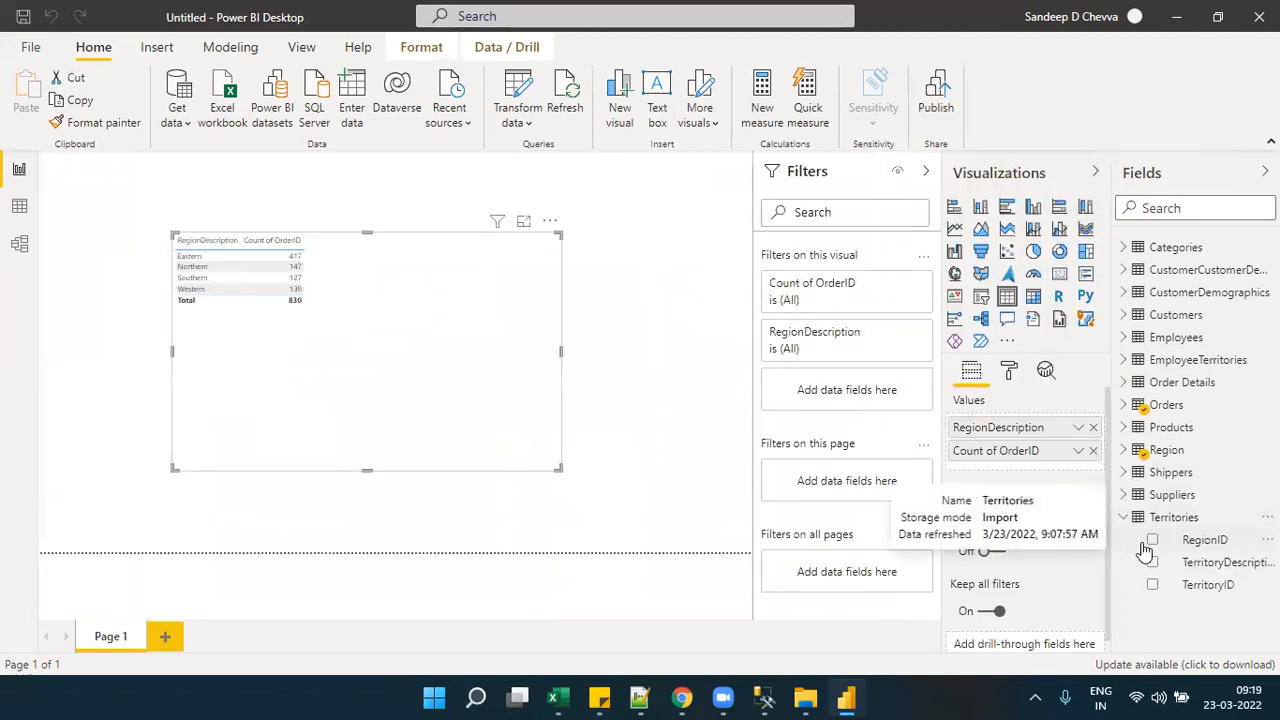
left_click_drag(1222, 565, 1037, 449)
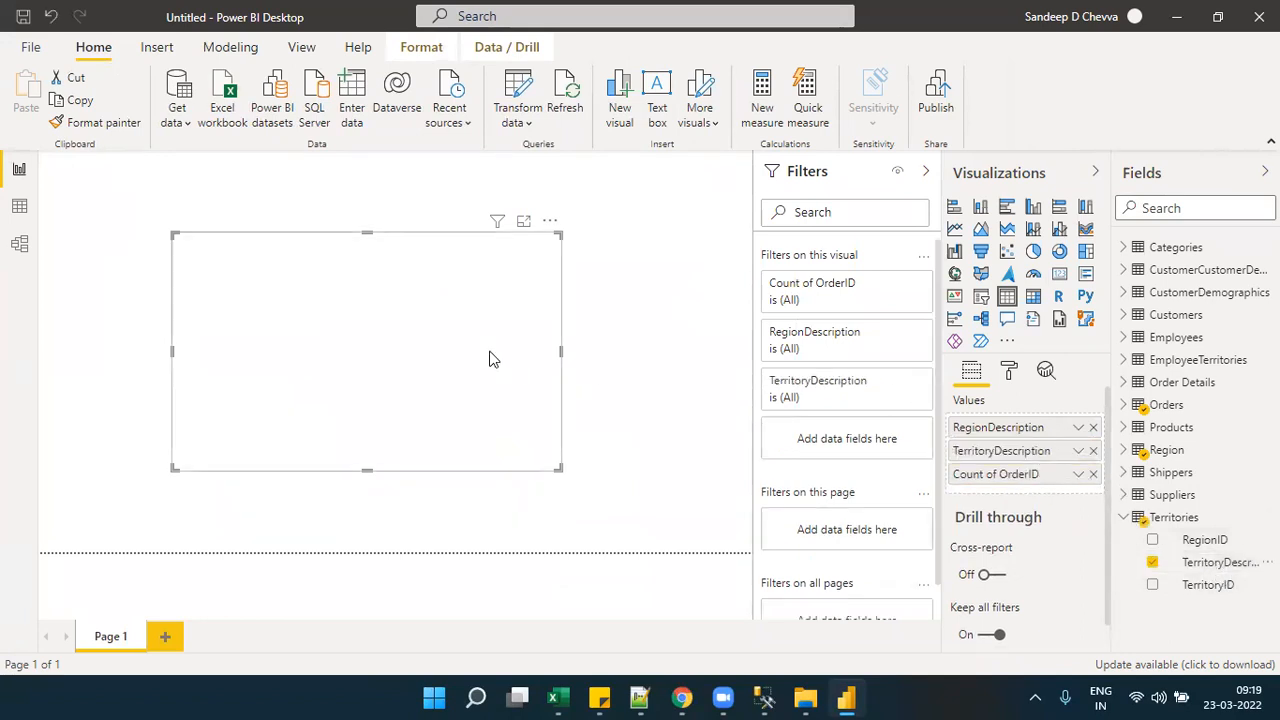
- Convert the table visual to a matrix, and in focus mode move TerritoryDescription from columns to rows beneath RegionDescription
left_click(1034, 297)
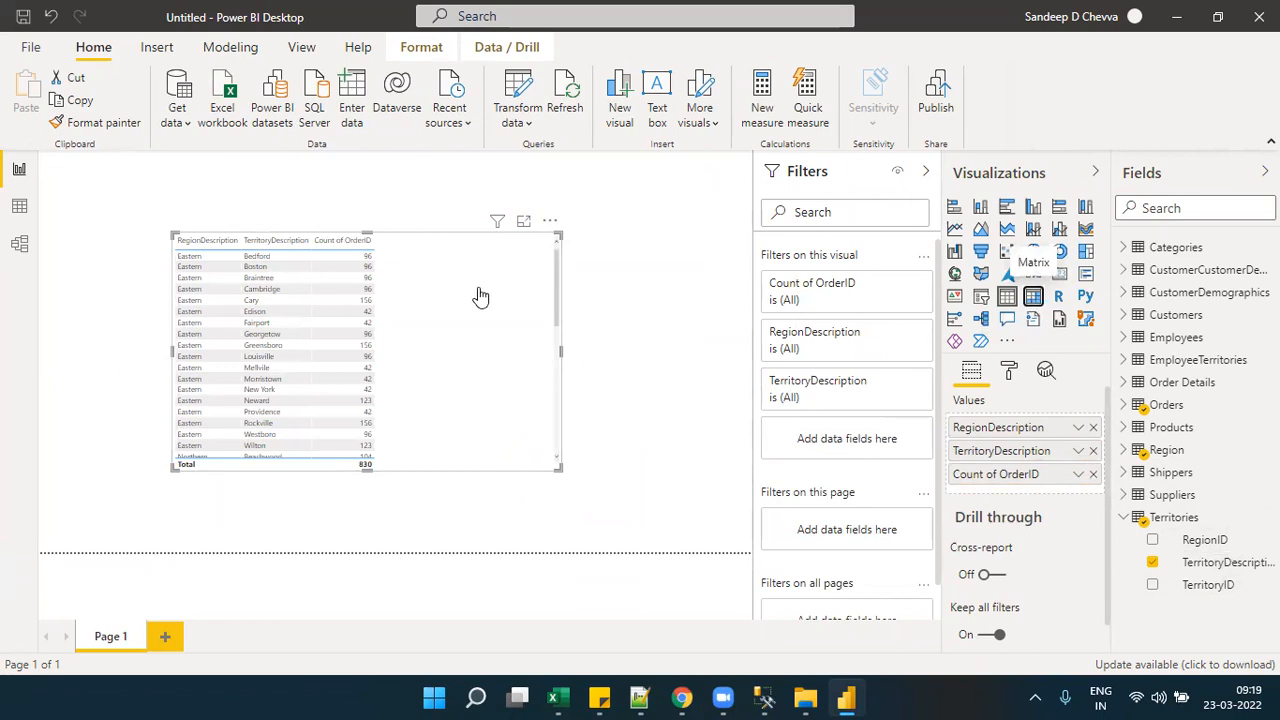
left_click(523, 222)
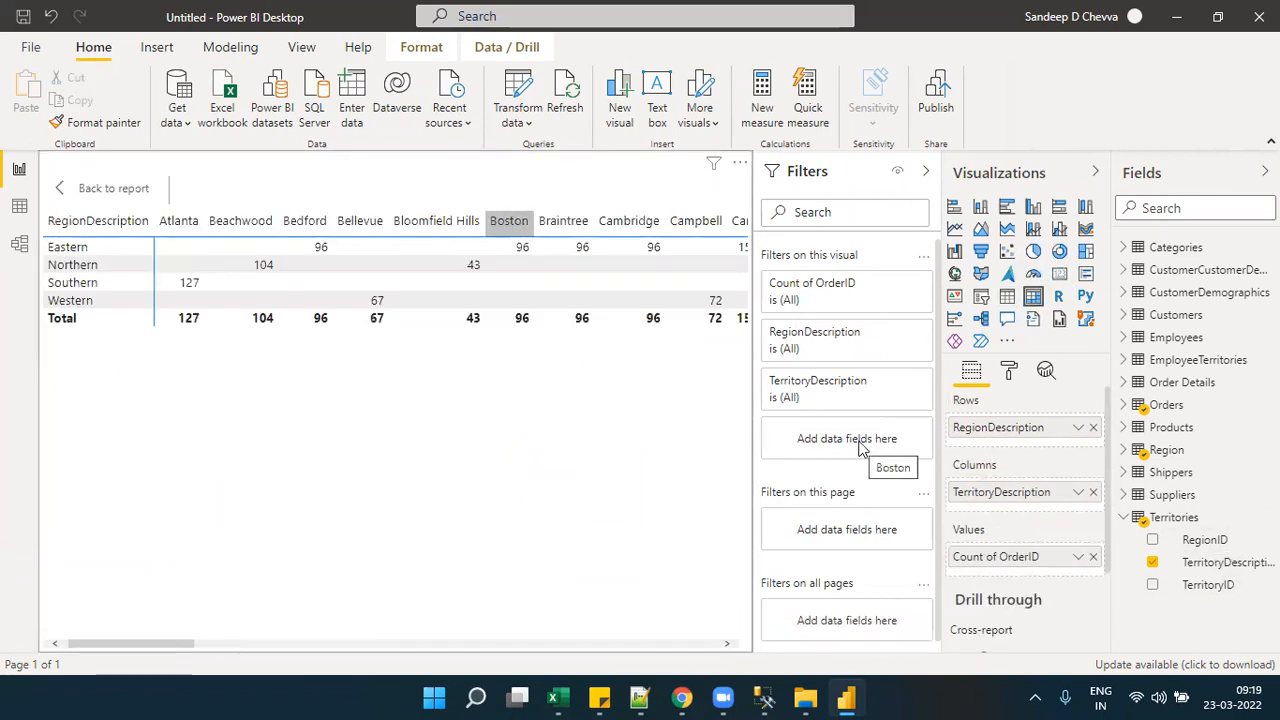
left_click_drag(1000, 492, 988, 446)
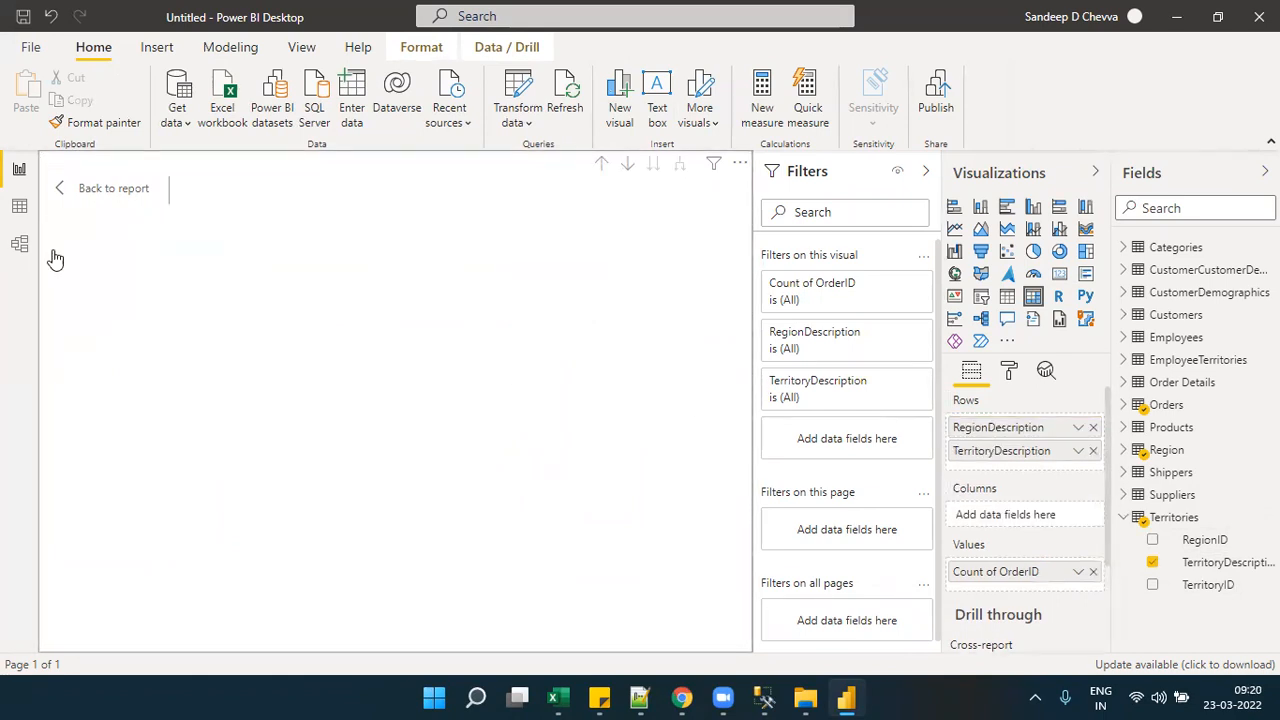
- Sort the matrix by Count of OrderID in descending order, and inspect the territories under Eastern and Northern, leaving only Northern expanded
left_click(52, 247)
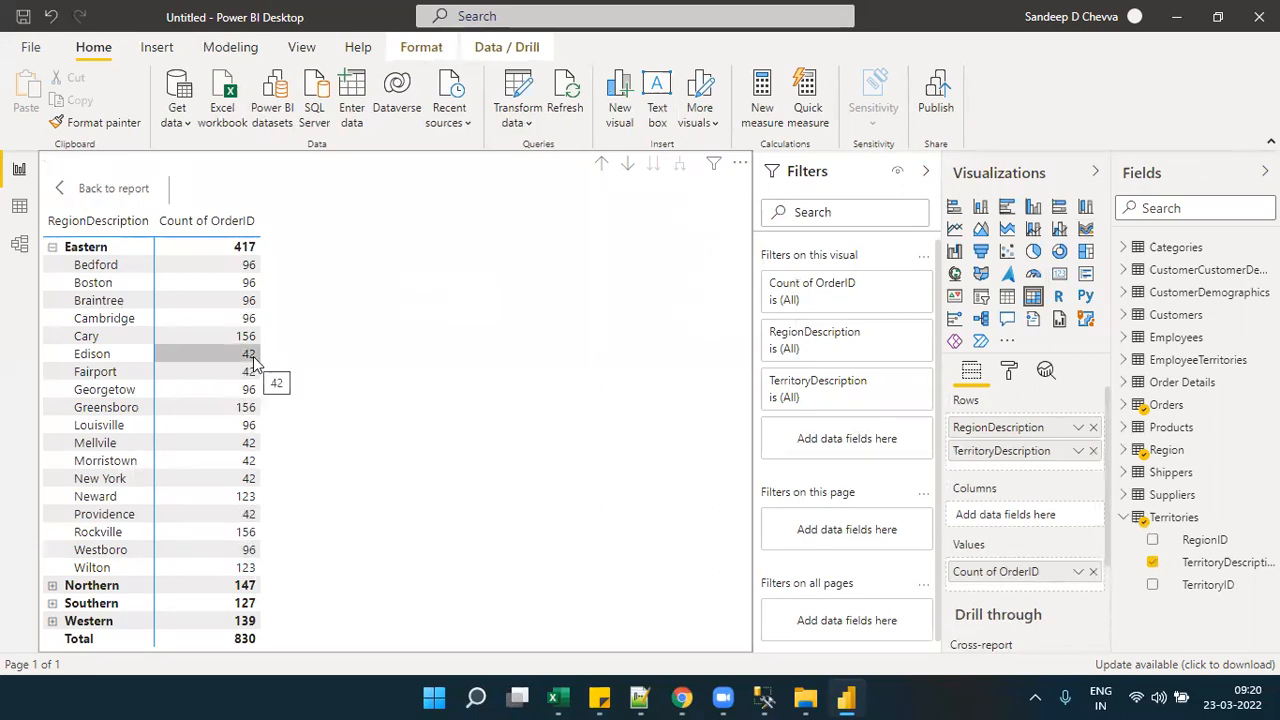
left_click(234, 237)
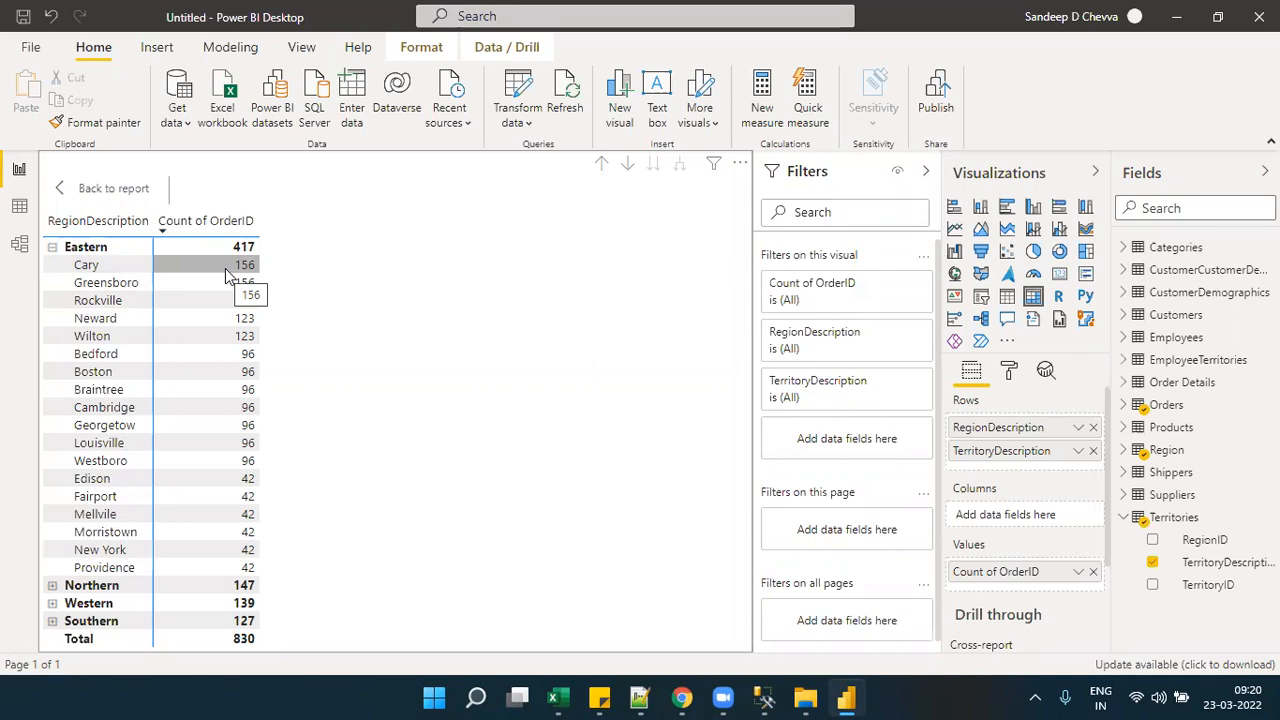
left_click(52, 248)
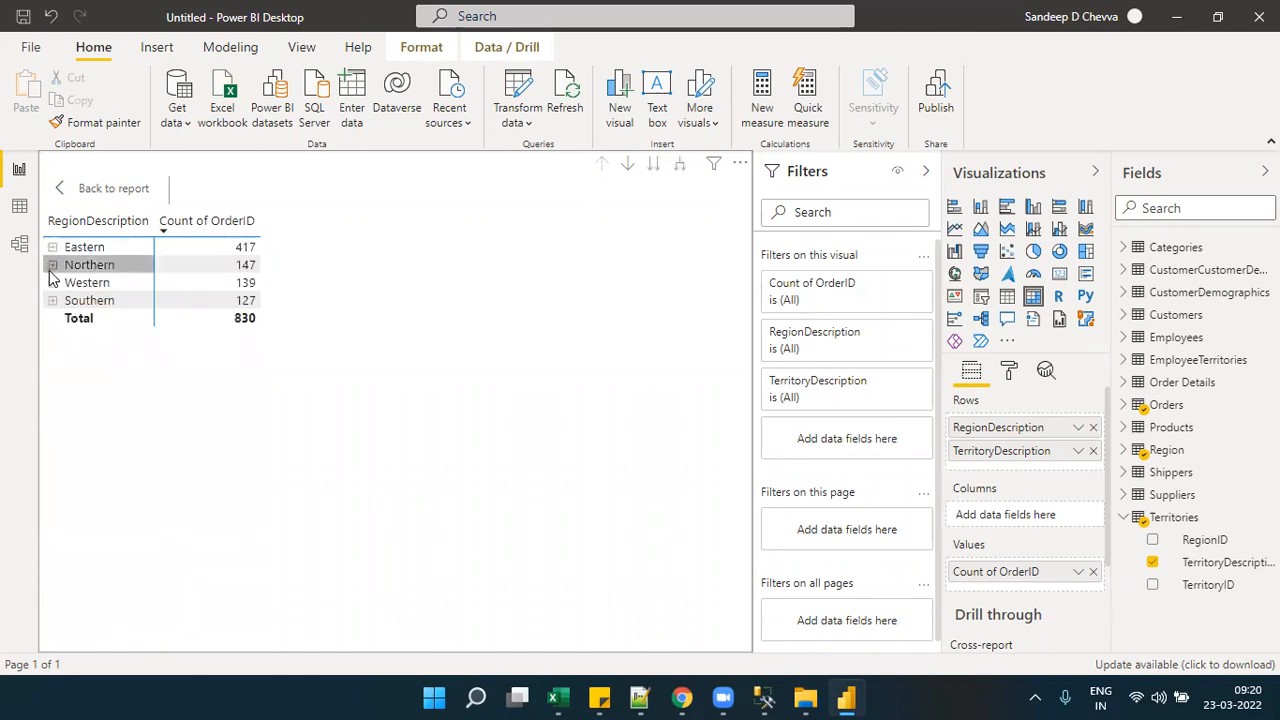
left_click(52, 265)
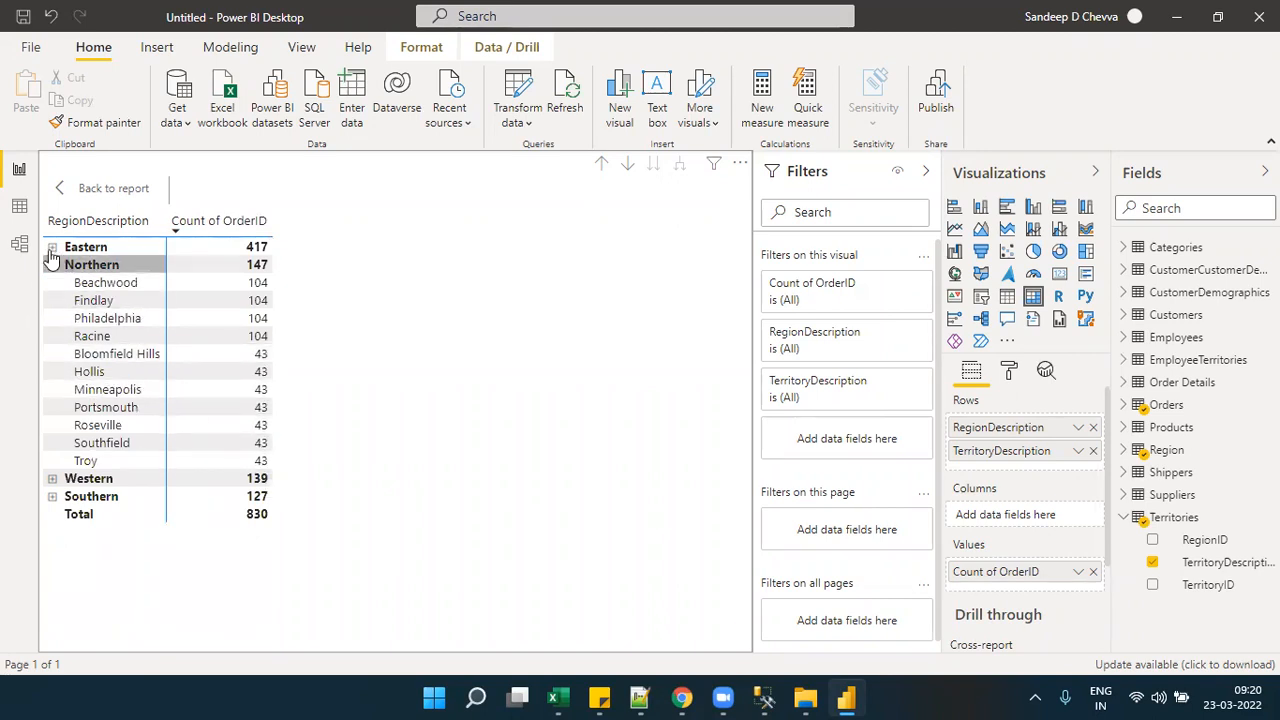
- Examine how the Orders table connects through Order Details and Products to the Categories table in the model
left_click(20, 244)
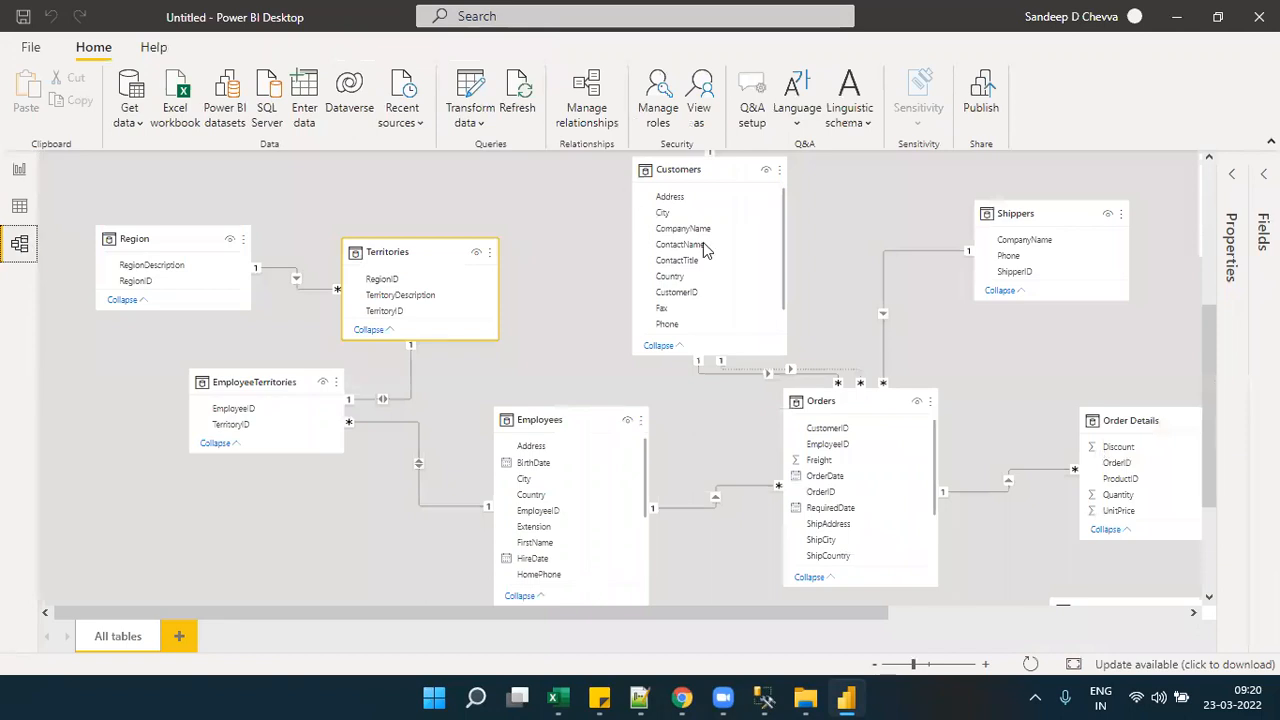
left_click(897, 405)
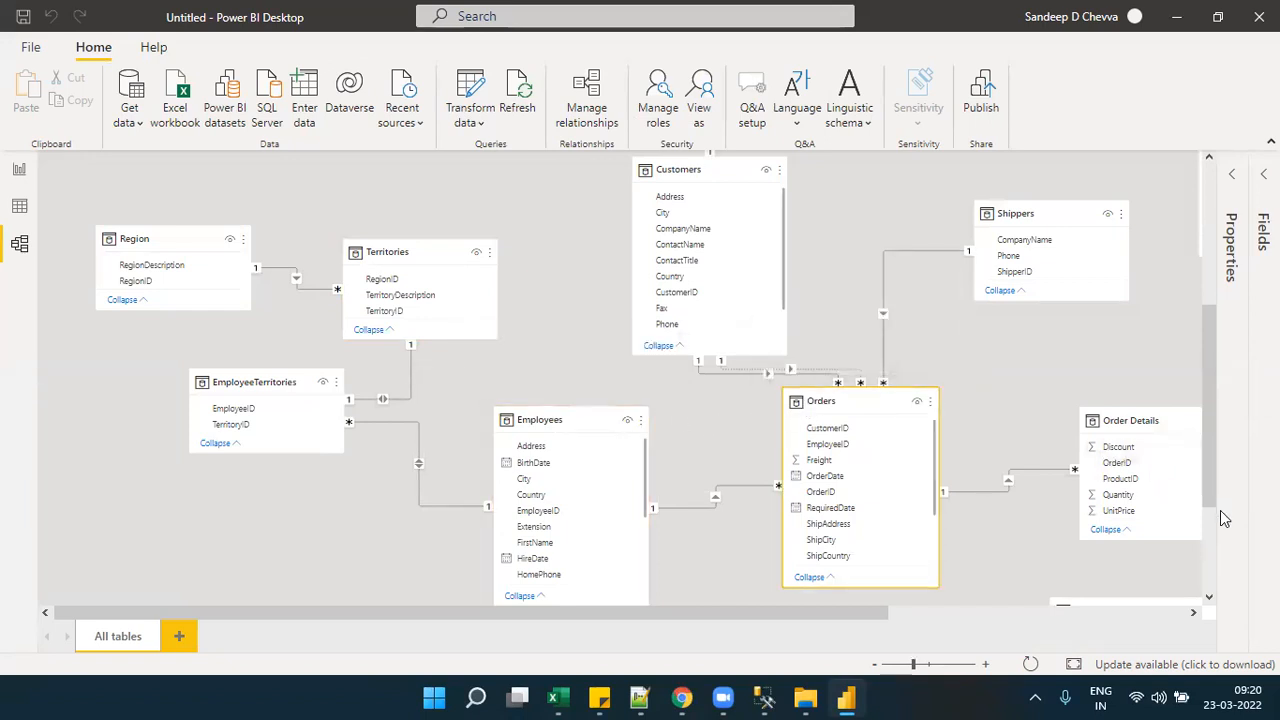
scroll(1209, 523, "down", 3)
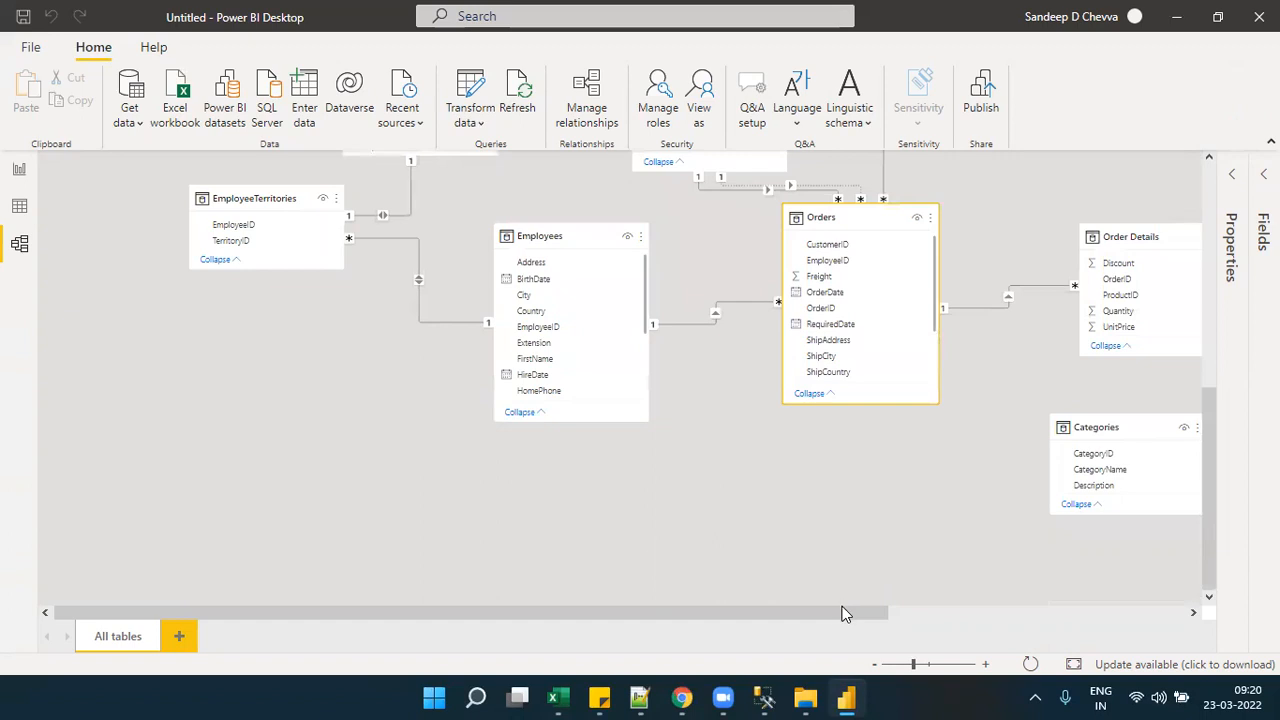
scroll(925, 613, "right", 3)
left_click(878, 430)
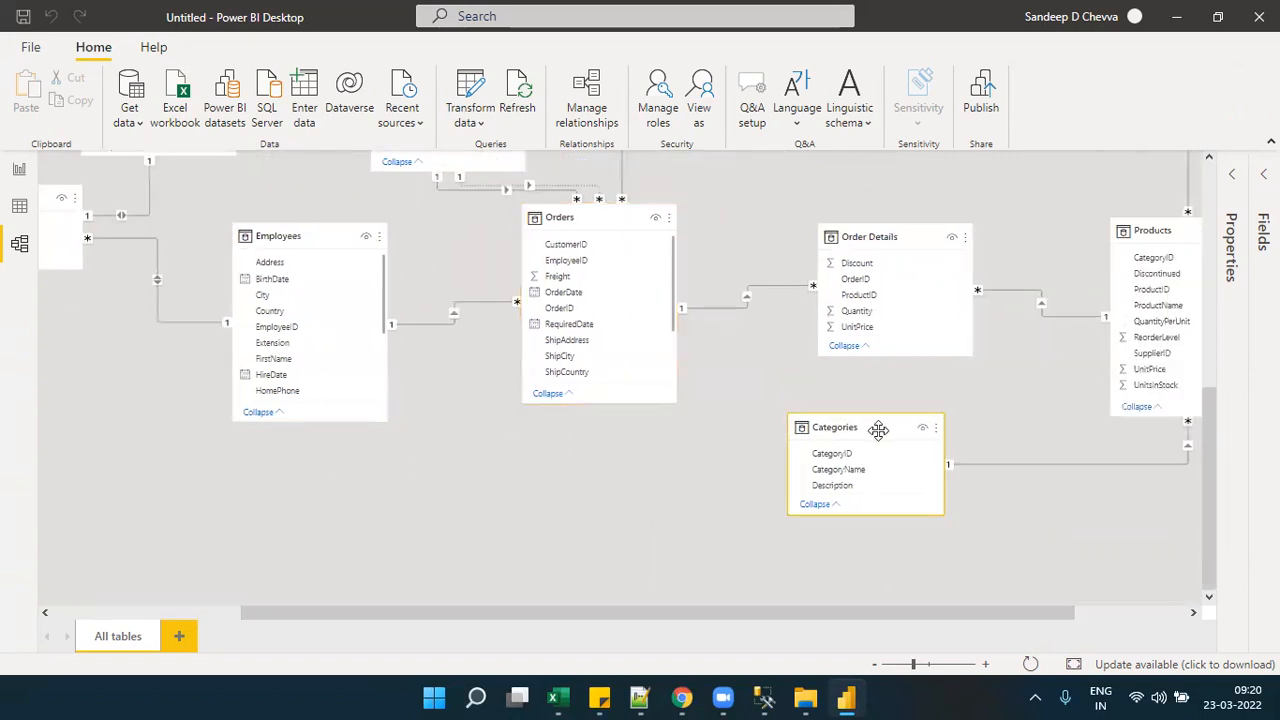
- Narrow the region matrix on the report page, and place an enlarged new table visual beside it
left_click(19, 169)
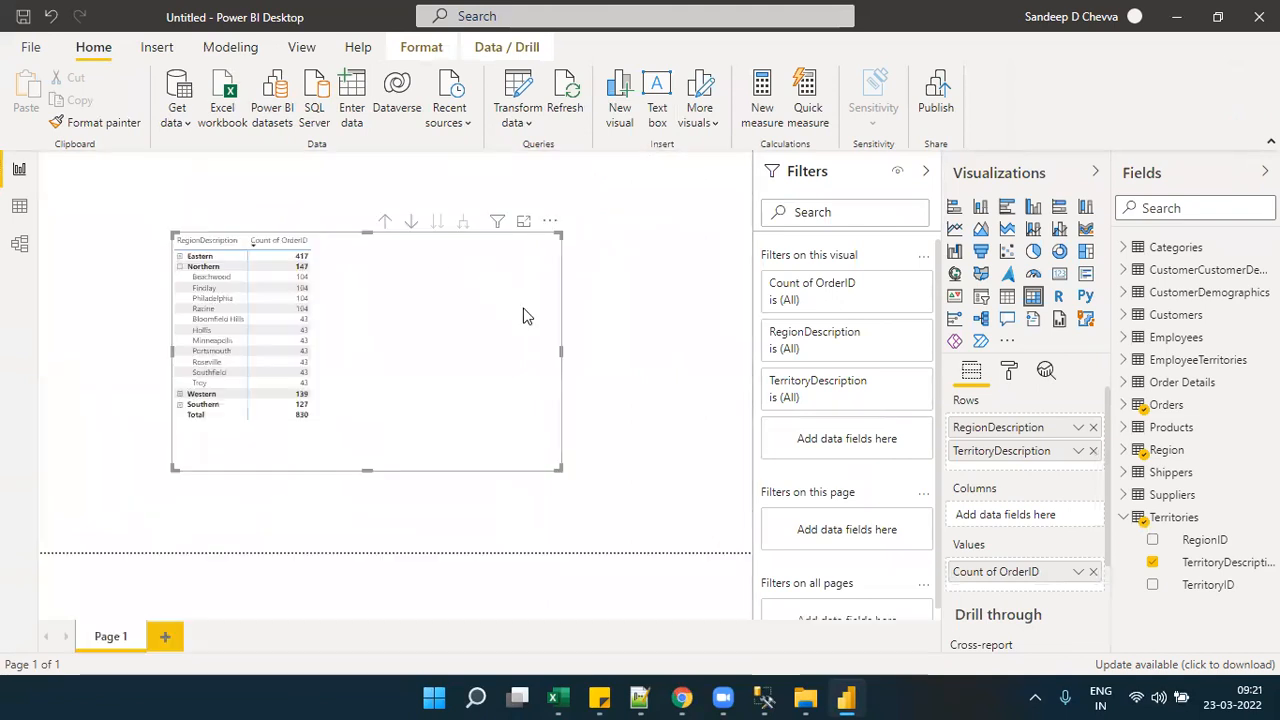
left_click_drag(459, 480, 334, 477)
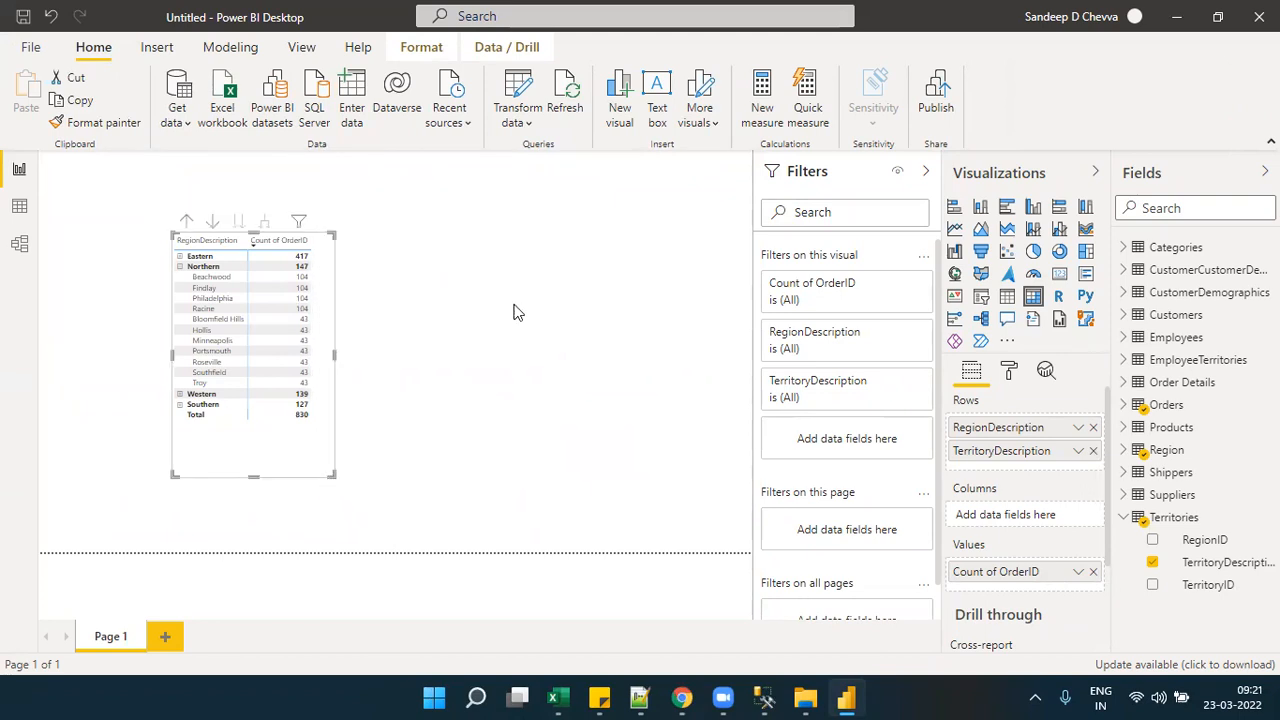
left_click(513, 312)
left_click(1007, 296)
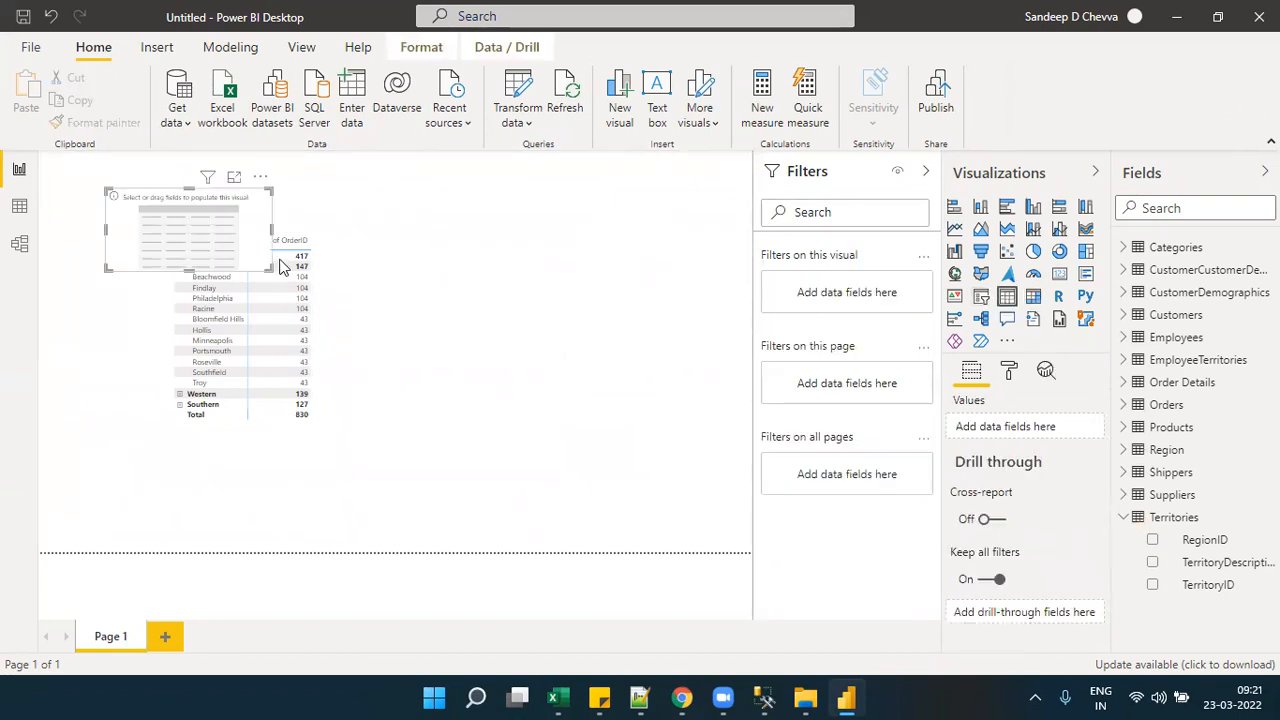
left_click_drag(240, 251, 645, 422)
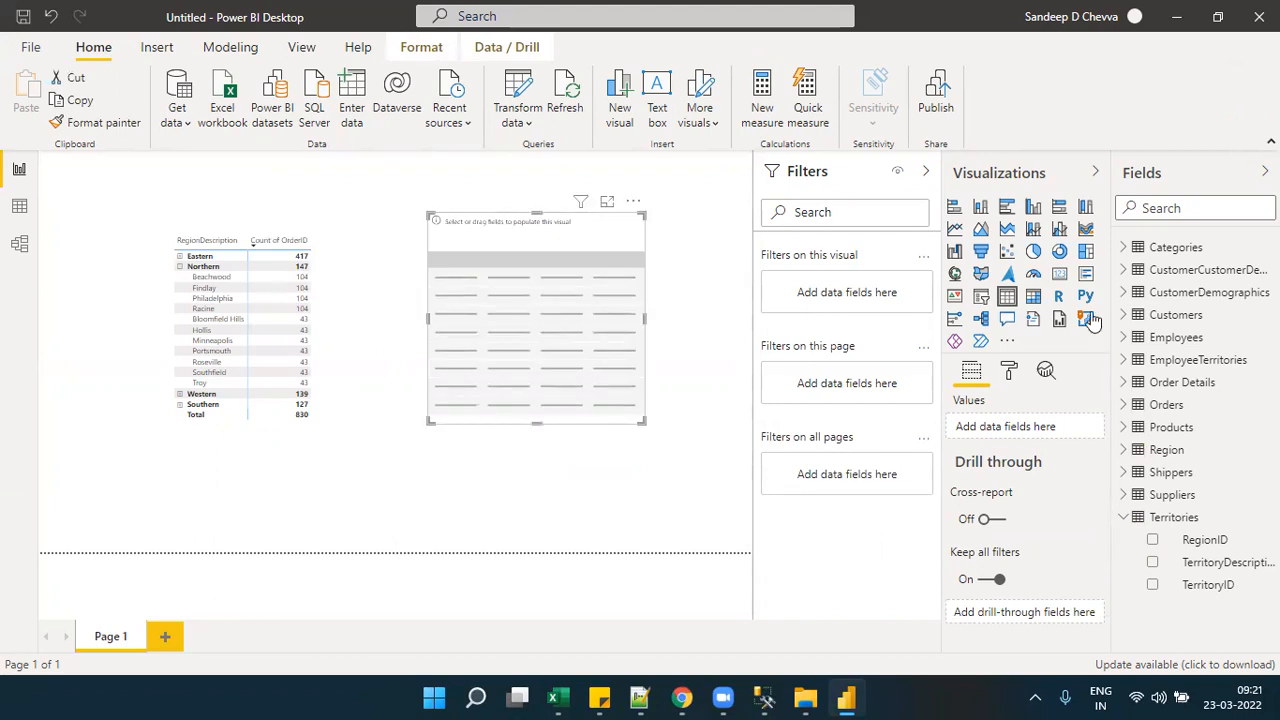
- Add CategoryName from the Categories table to the new table visual
left_click(1123, 247)
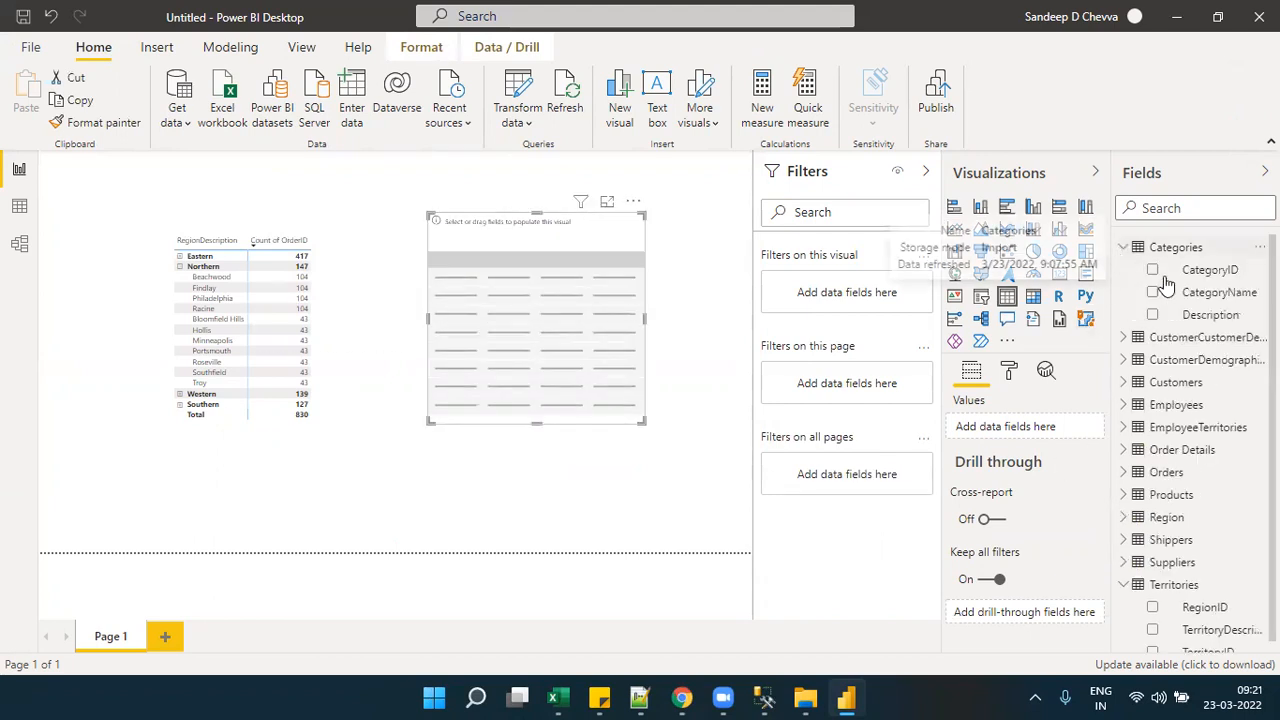
left_click_drag(1205, 292, 1051, 430)
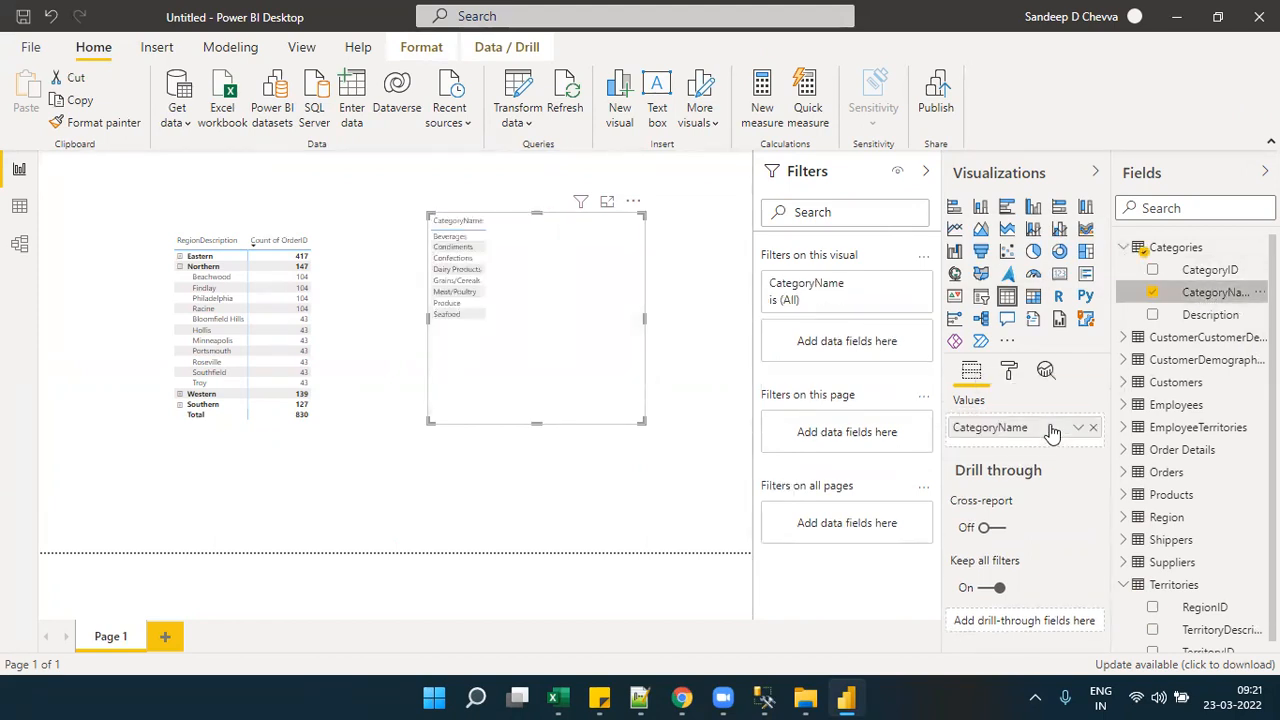
left_click(1123, 249)
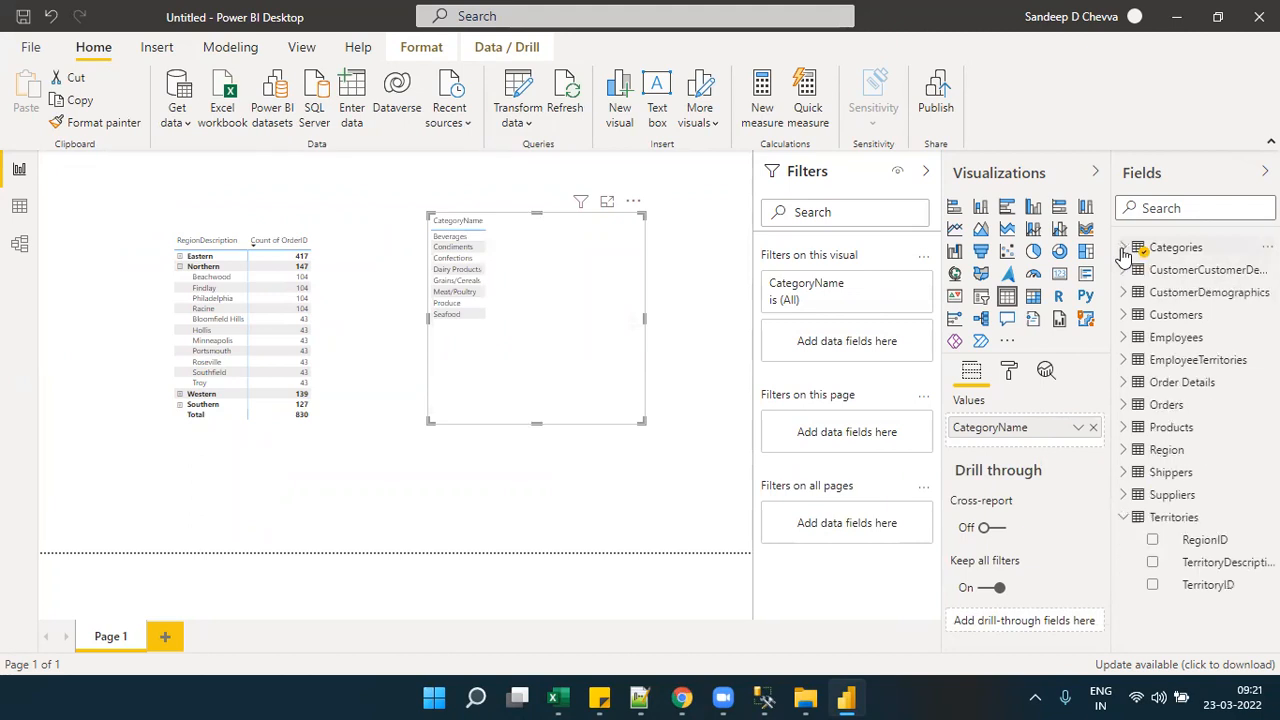
- Add OrderID from the Orders table to the category table visual and summarize it as Count (Distinct)
left_click(1128, 406)
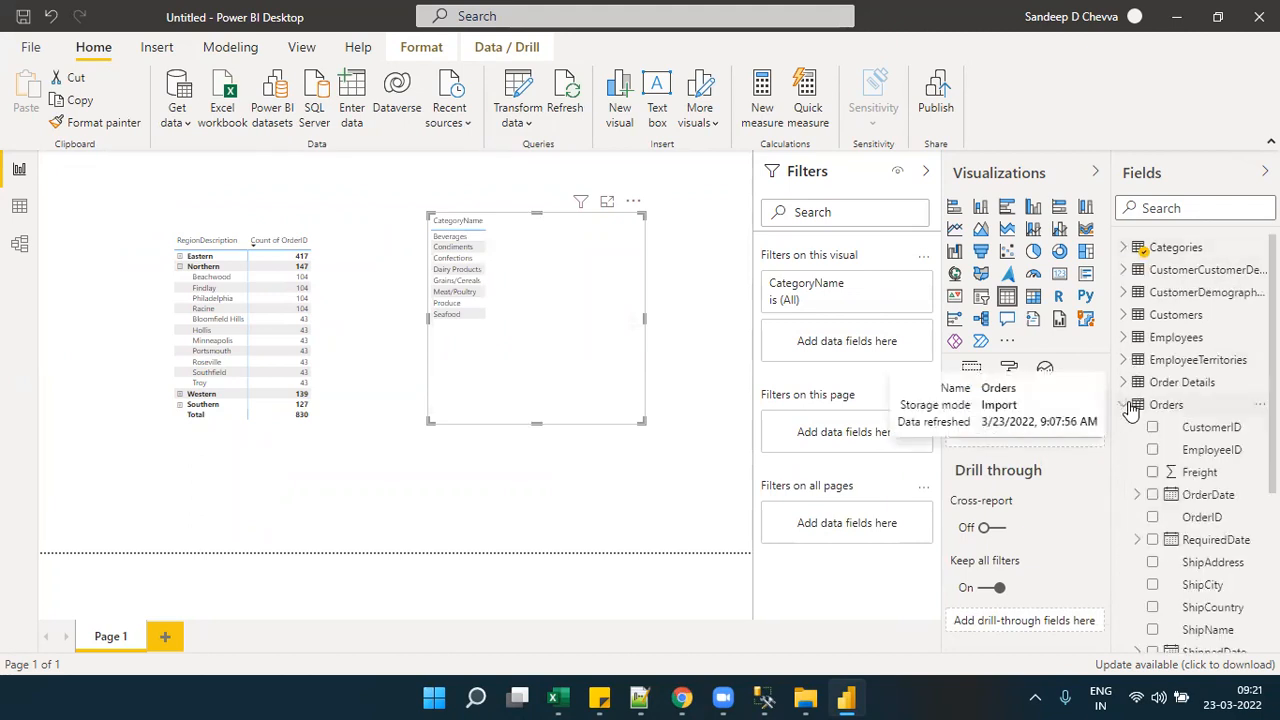
left_click_drag(1214, 522, 1083, 452)
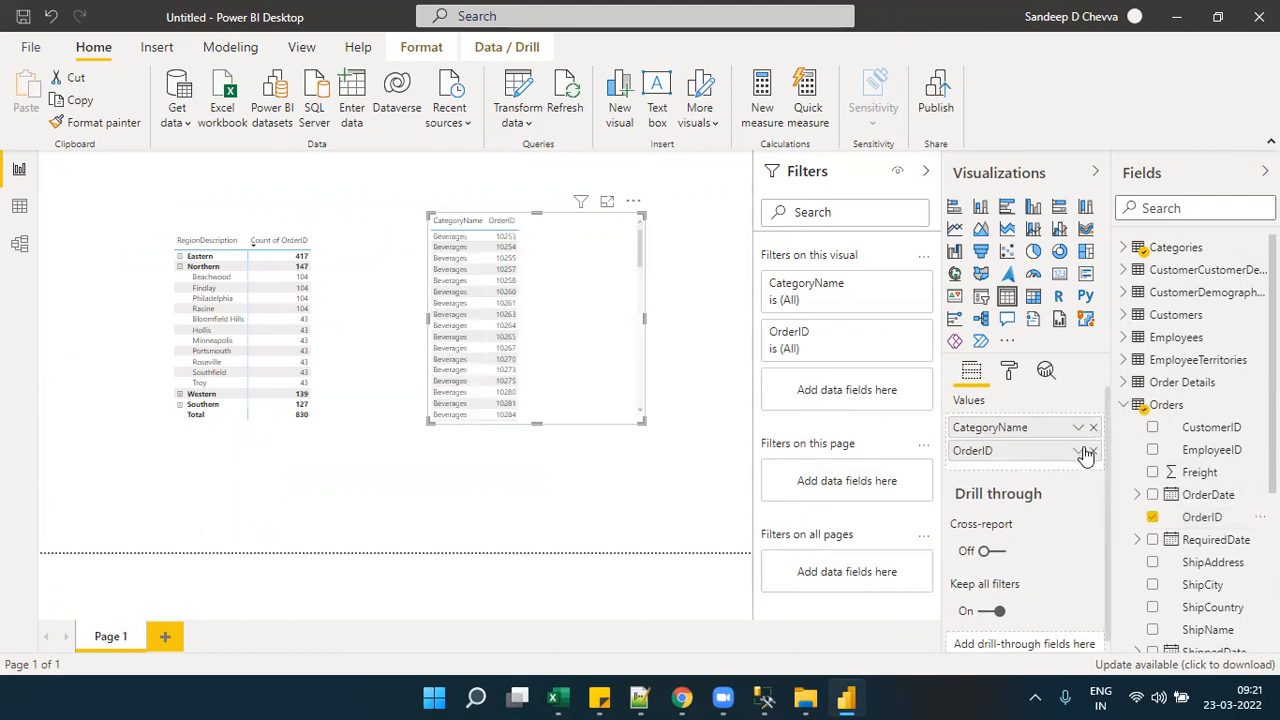
left_click(1078, 452)
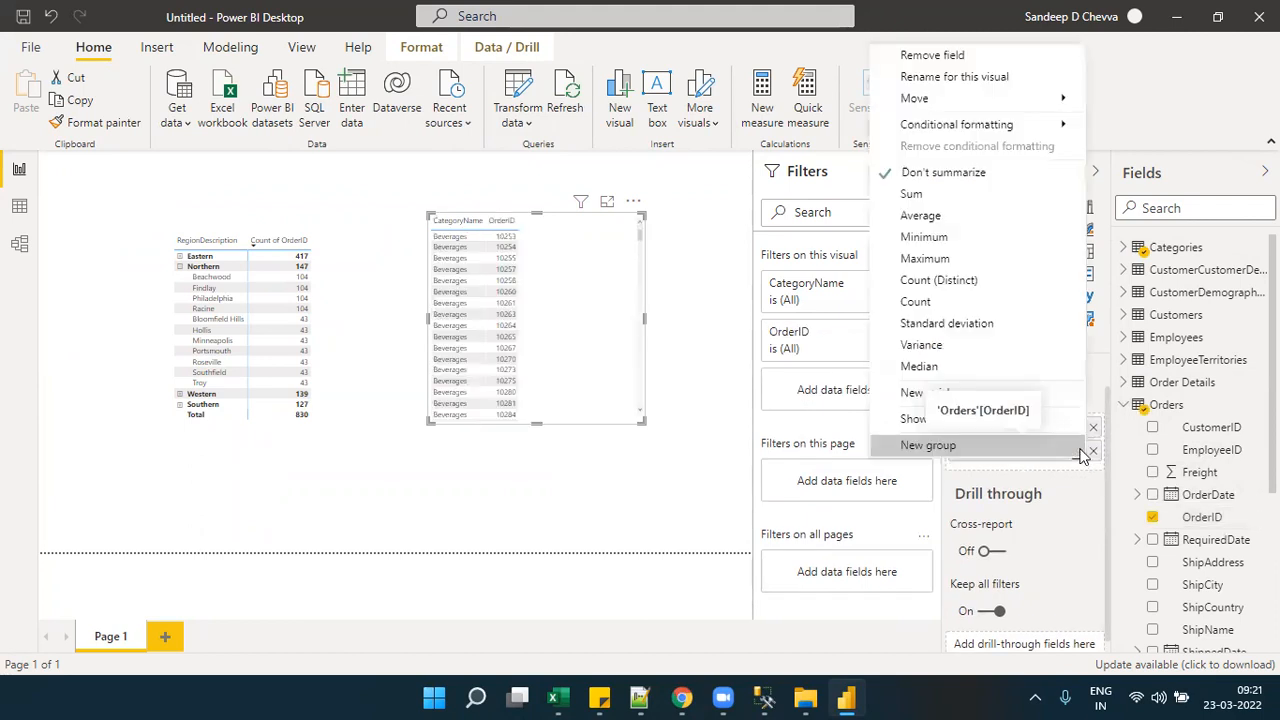
left_click(940, 281)
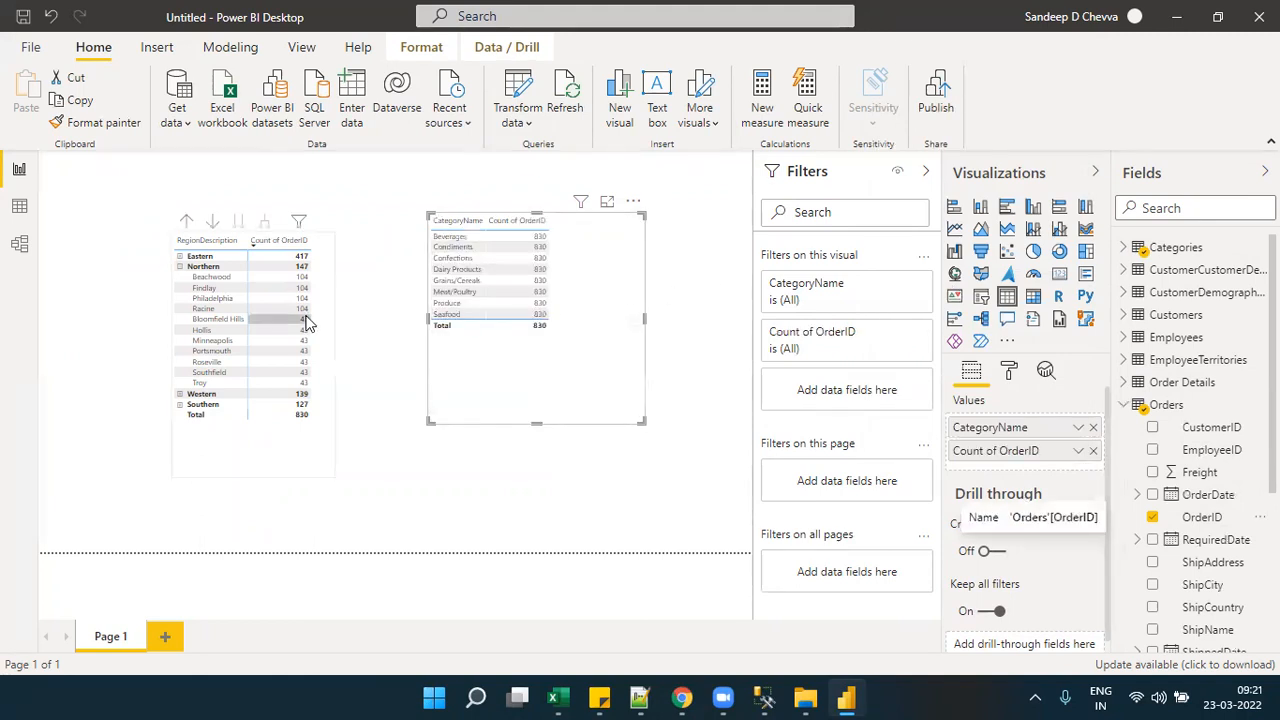
- Set the cross filter direction of the relationship between Order Details and Orders to Both in the model
left_click(18, 245)
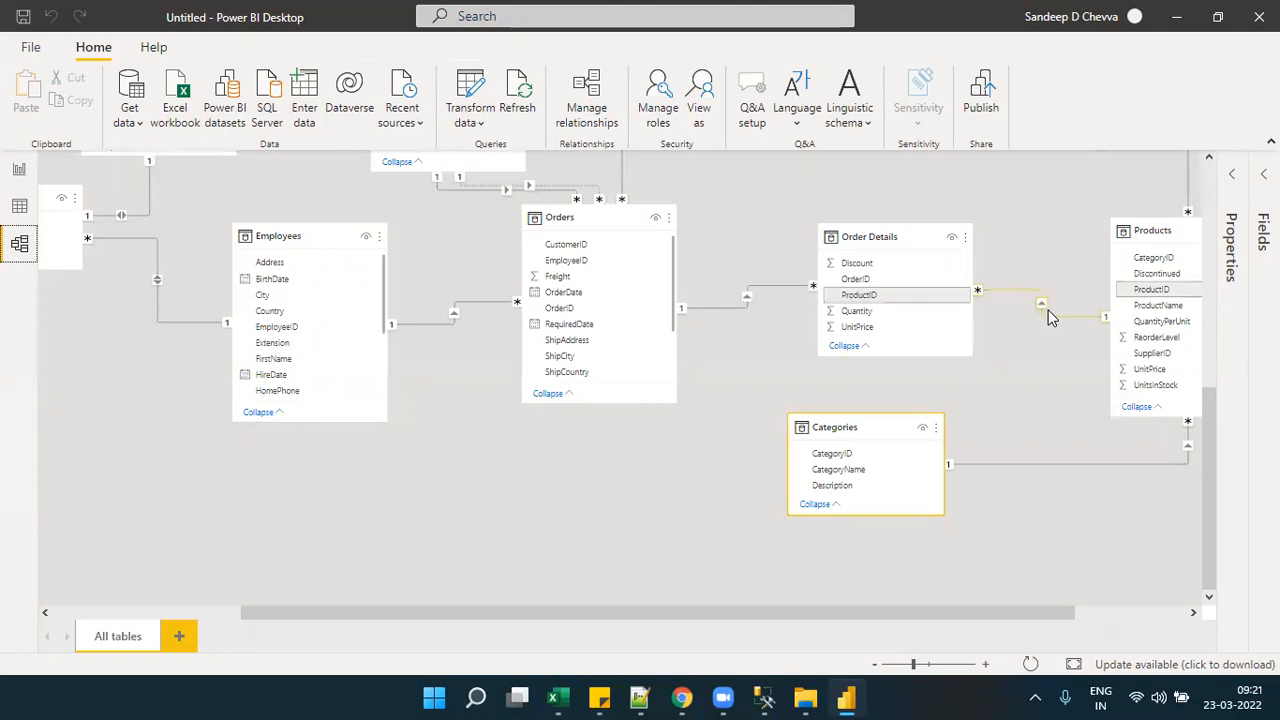
double_click(745, 303)
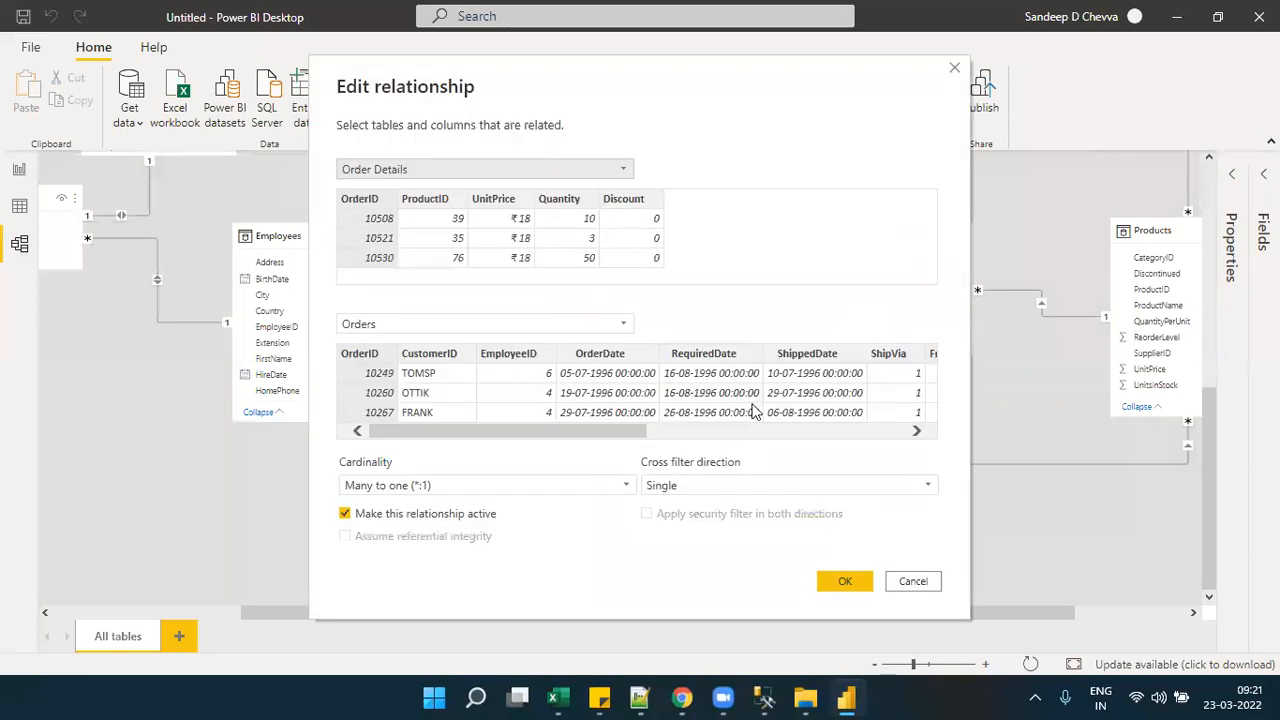
left_click(729, 487)
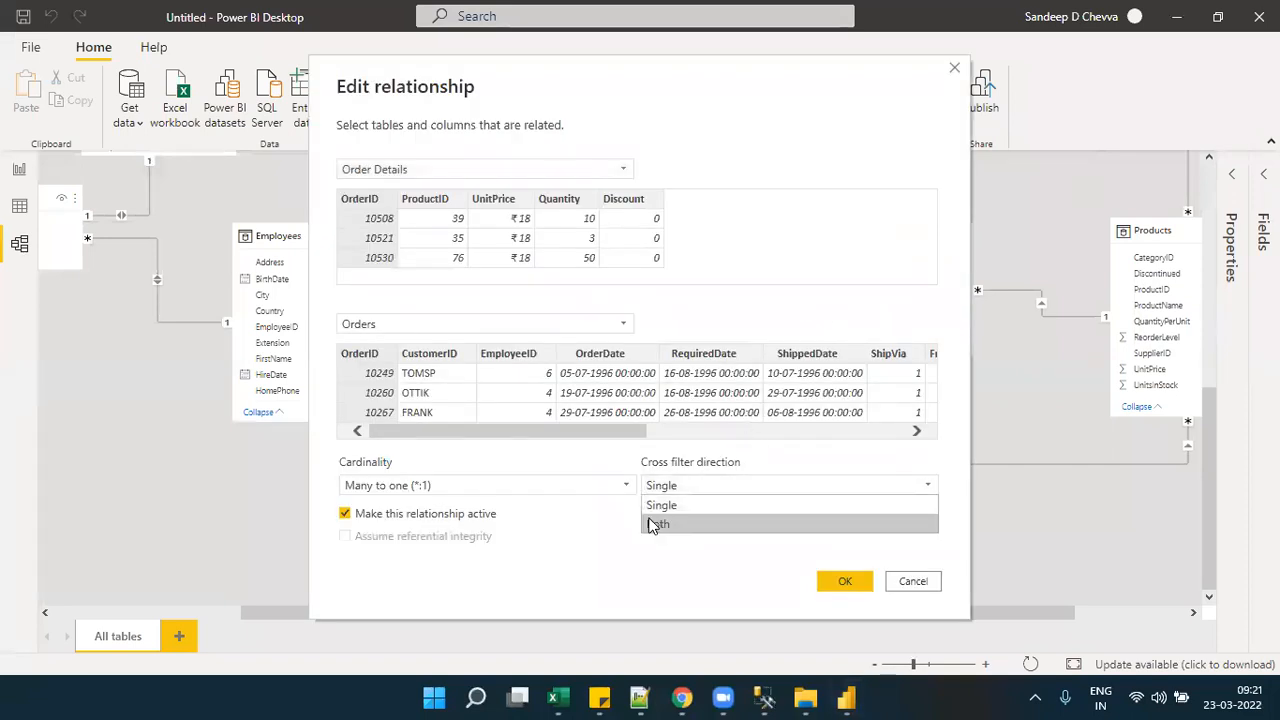
left_click(652, 524)
left_click(845, 581)
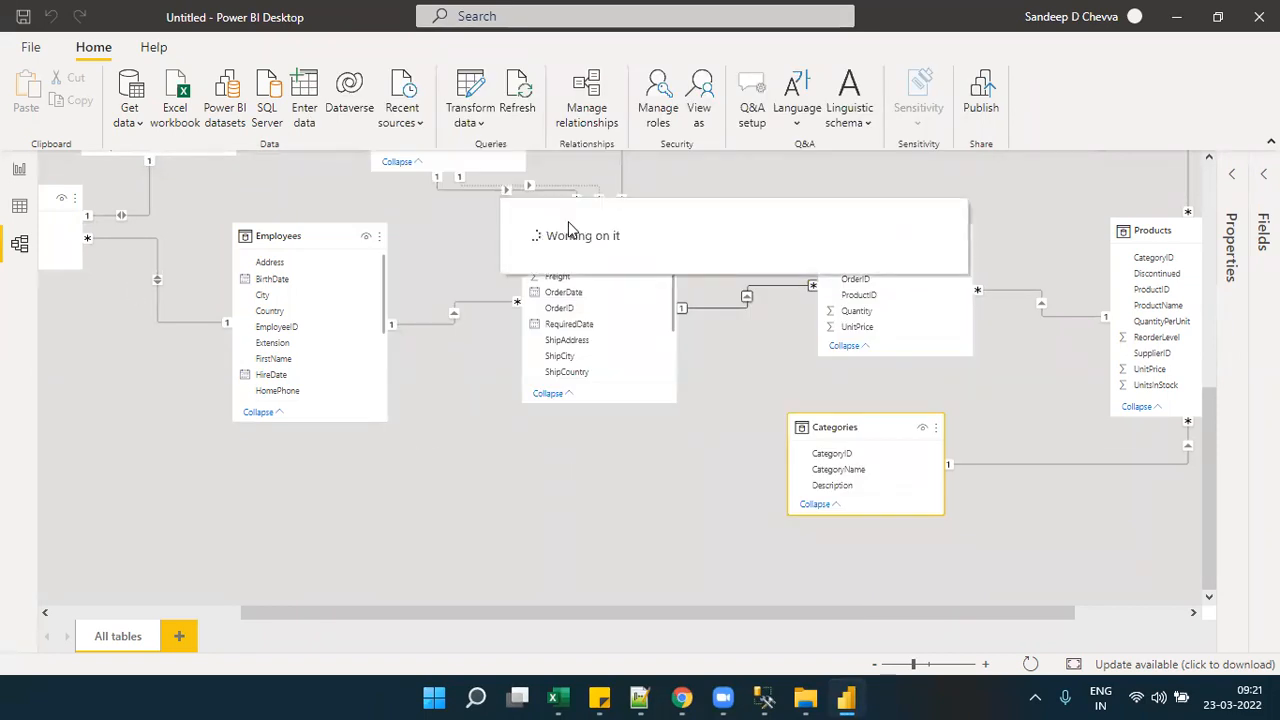
- Review the distinct order counts per category in the report's category table, enlarged in focus mode
left_click(17, 172)
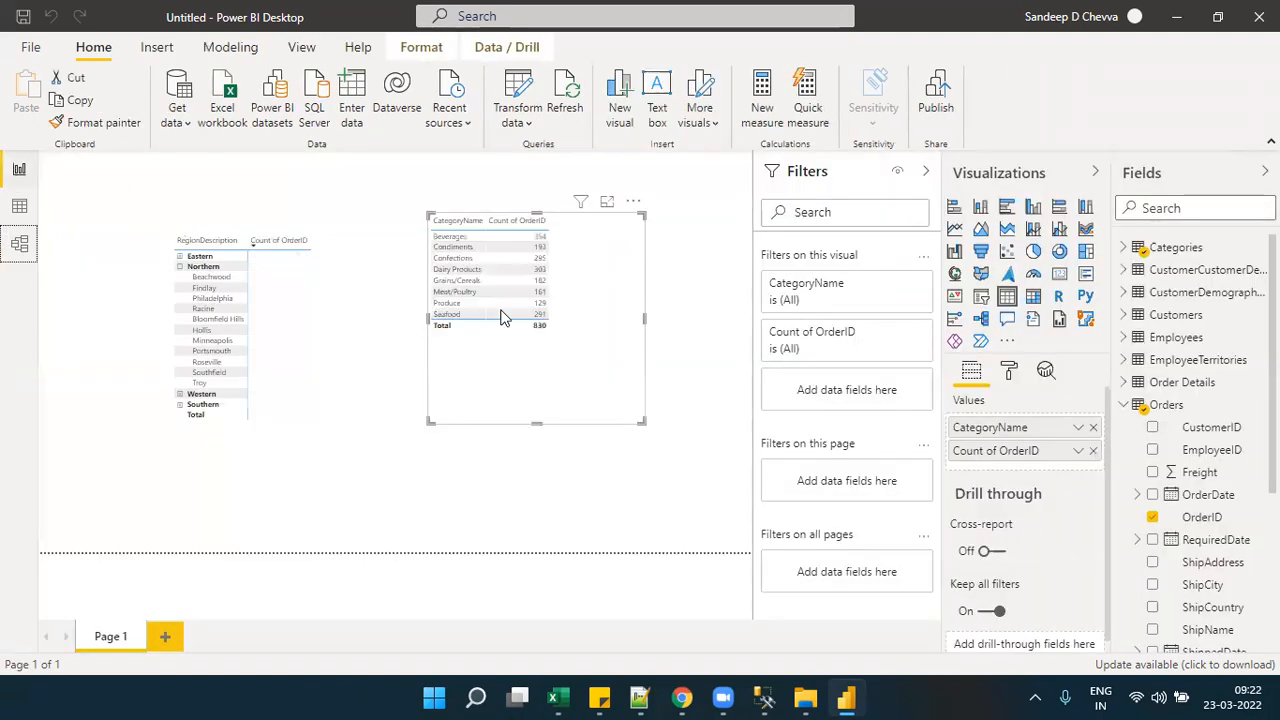
left_click(608, 203)
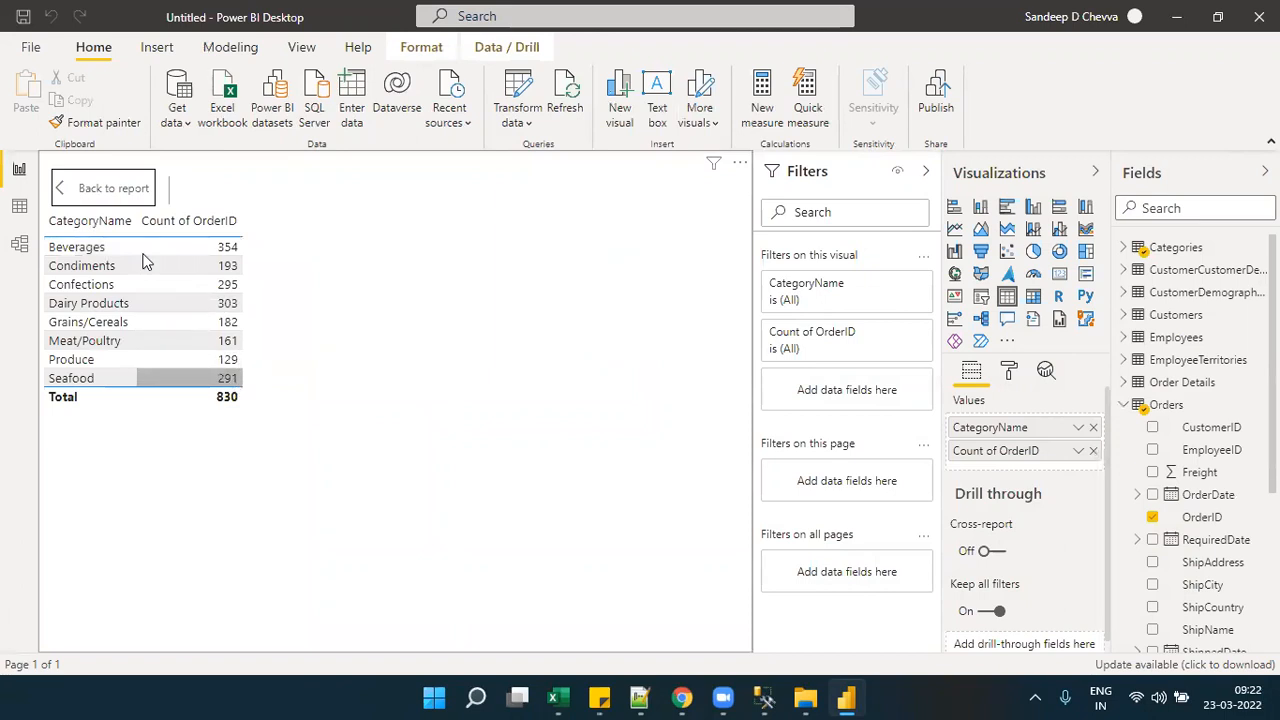
left_click(106, 196)
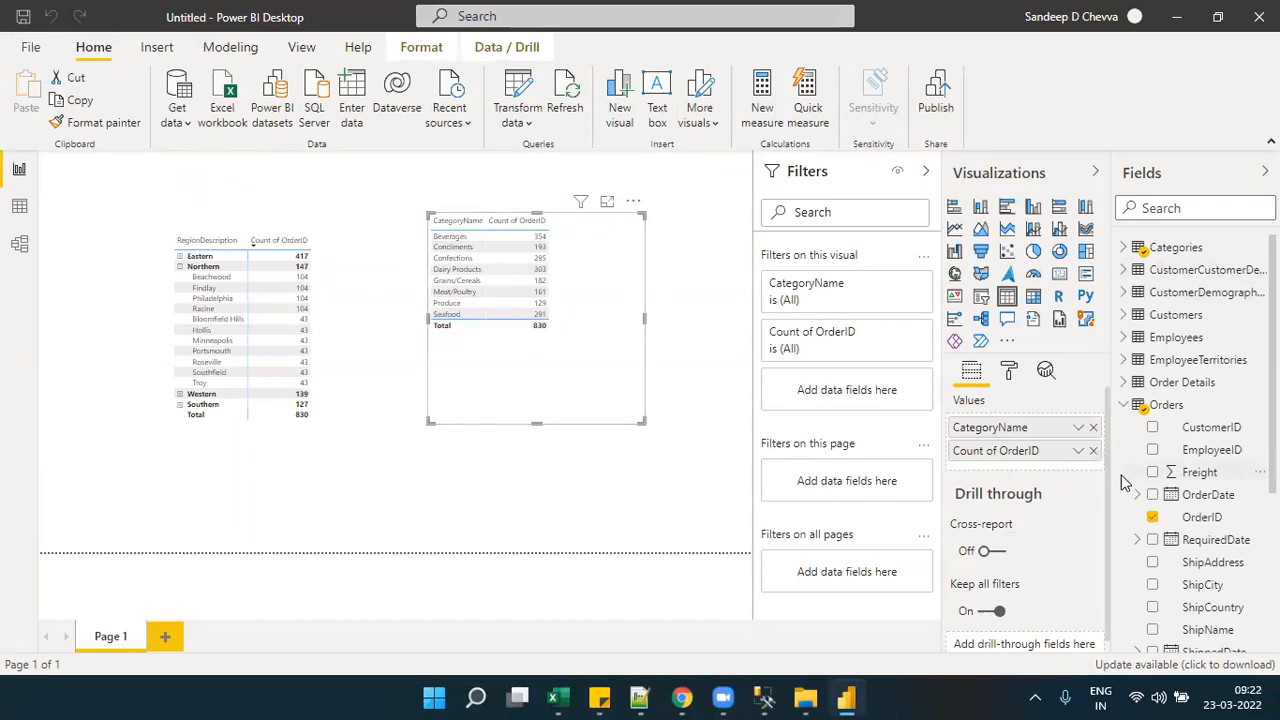
- Add RegionDescription from the Region table to the category table visual, ahead of CategoryName
left_click(1122, 405)
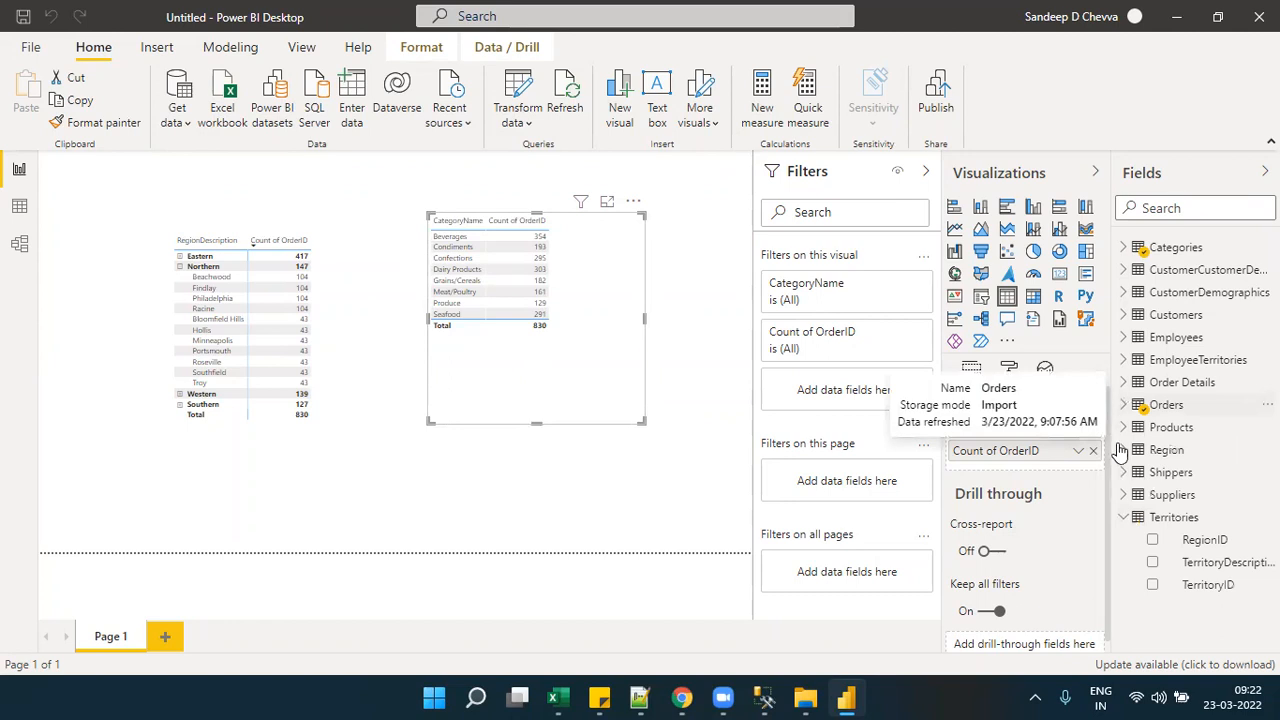
left_click(1122, 451)
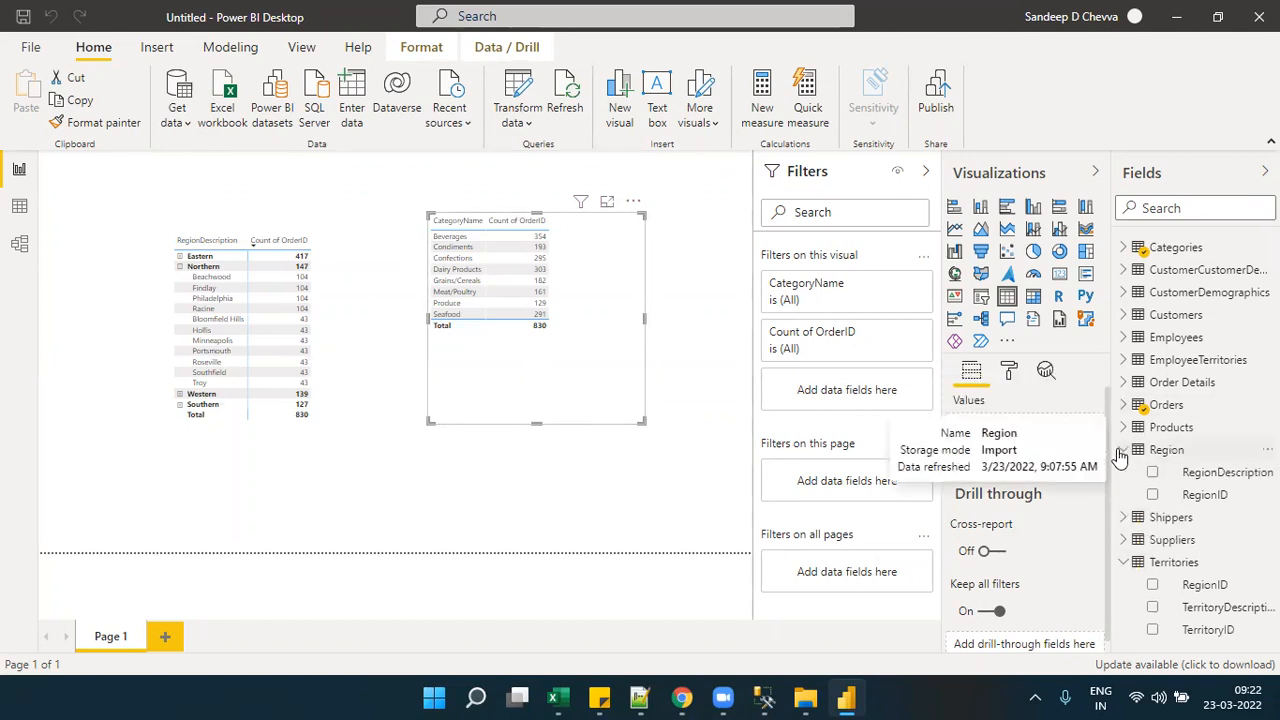
left_click_drag(1207, 483, 1000, 428)
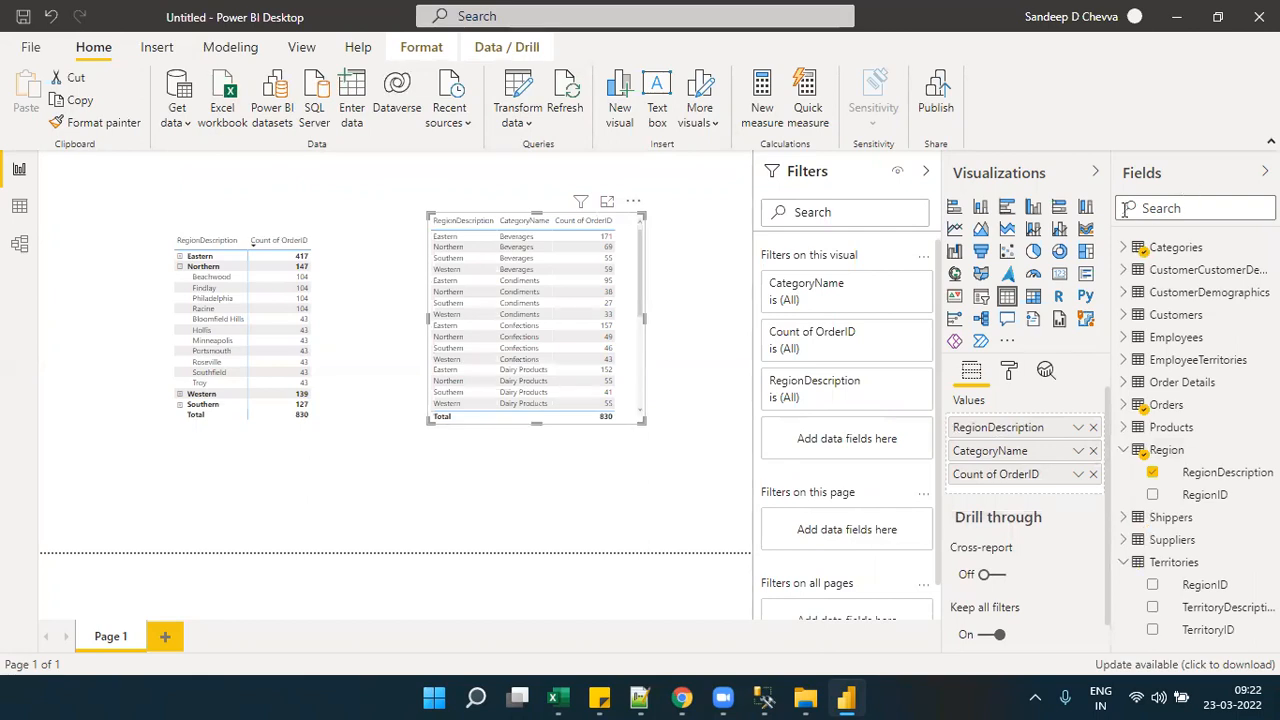
- Convert the category table to a matrix and nest CategoryName under RegionDescription in its rows
left_click(1034, 297)
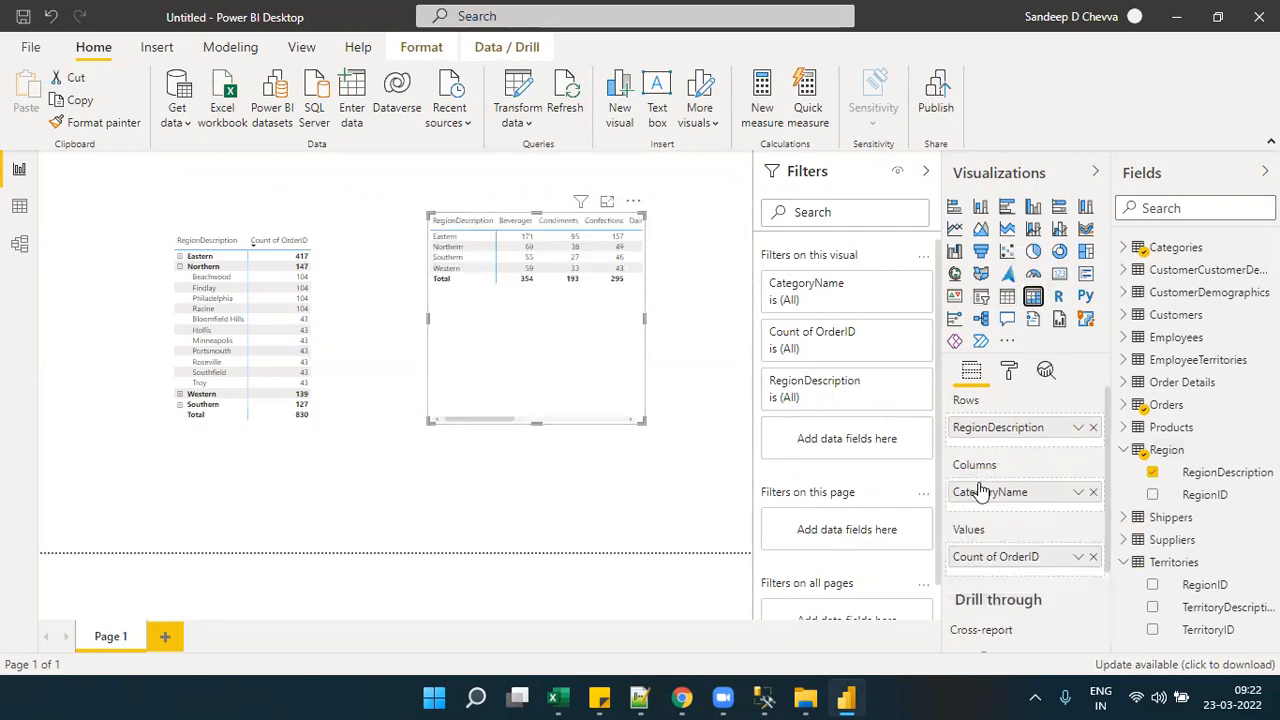
left_click_drag(986, 492, 984, 448)
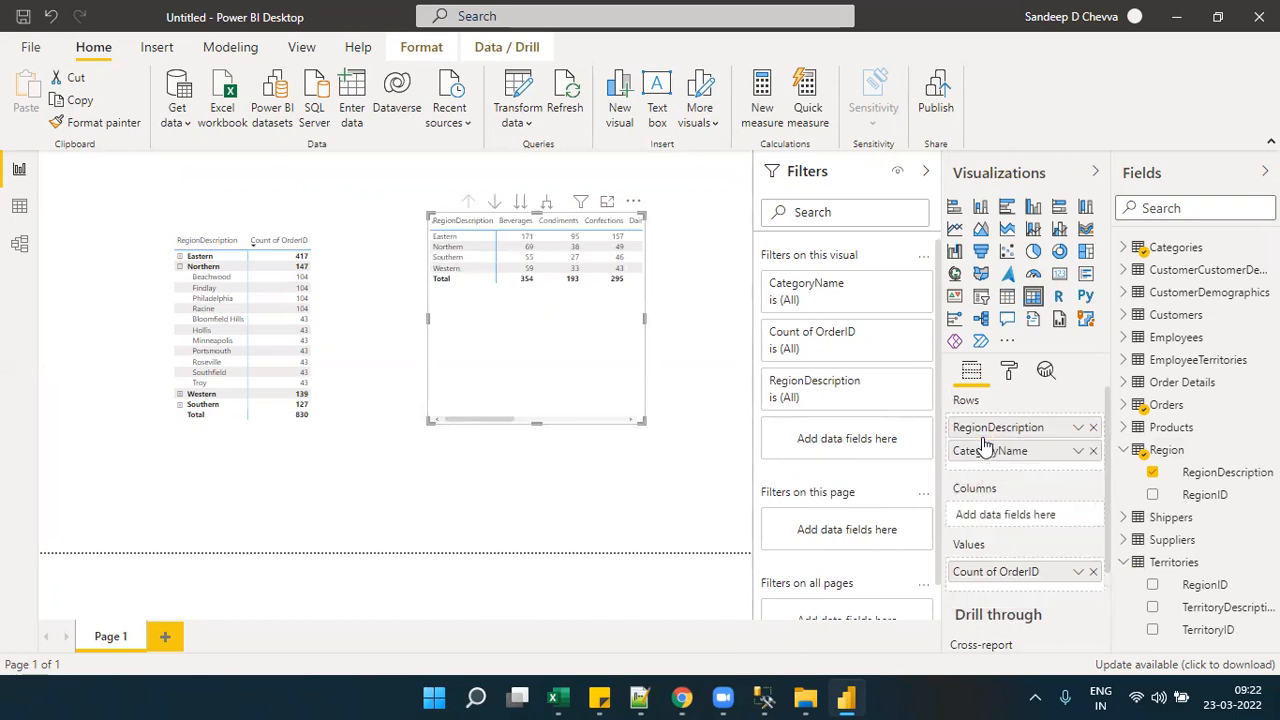
left_click(605, 205)
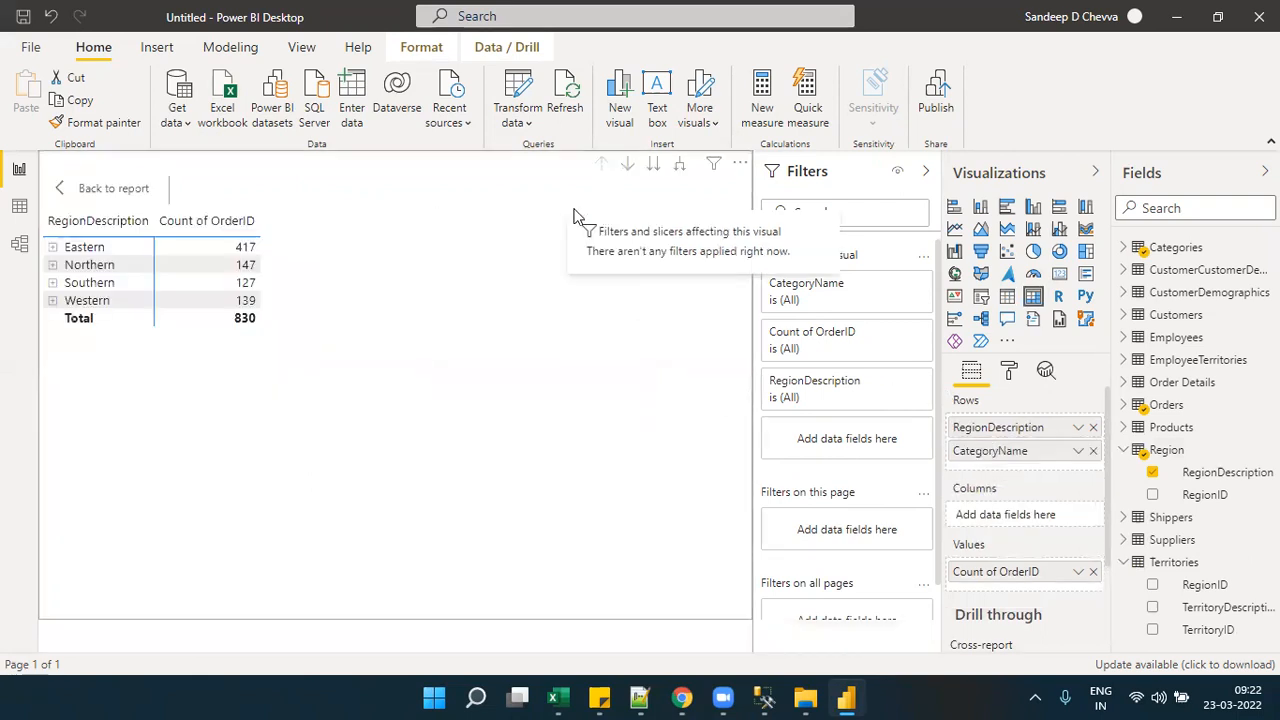
left_click(93, 195)
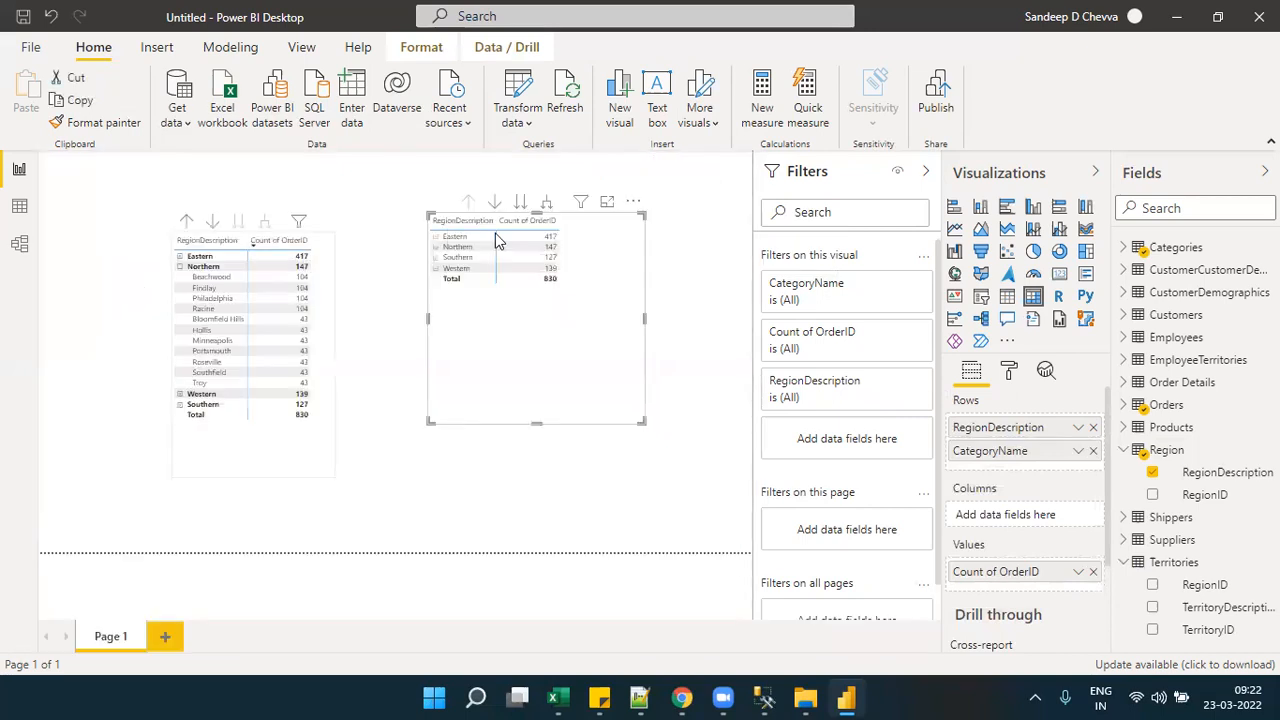
- Examine the category order counts within the Eastern, Northern, Southern and Western regions in the enlarged matrix
left_click(606, 206)
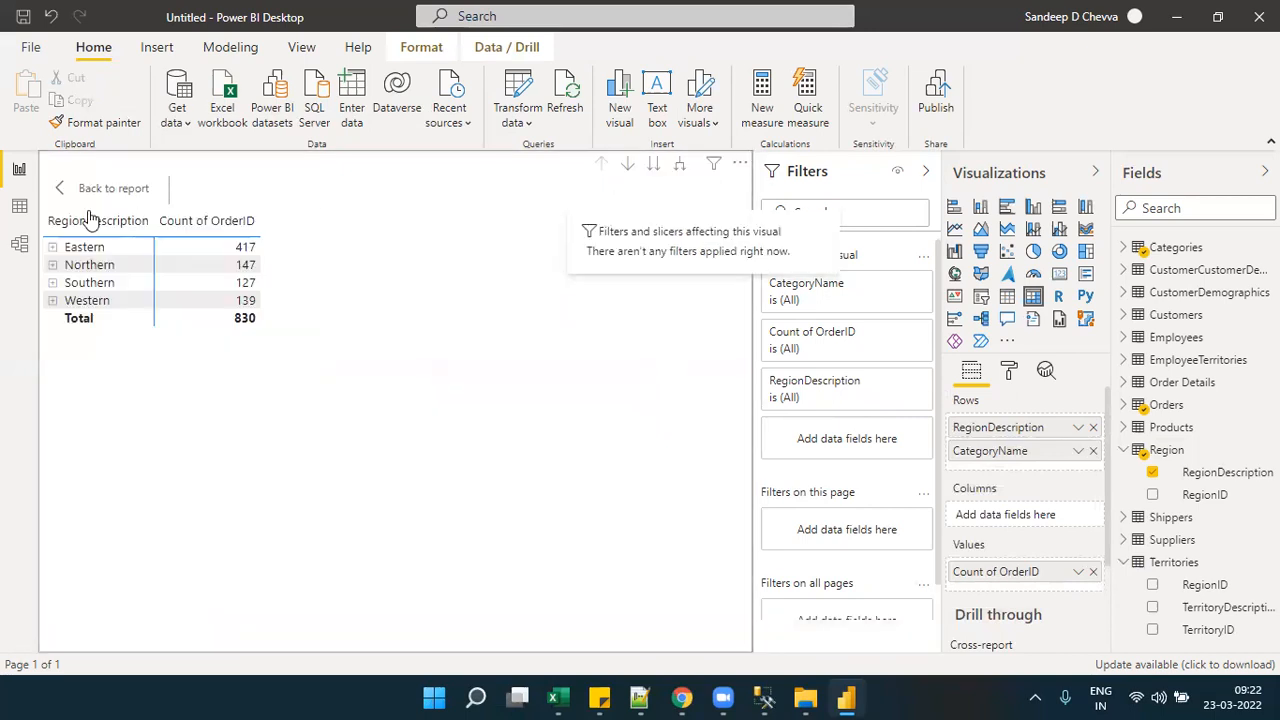
left_click(52, 250)
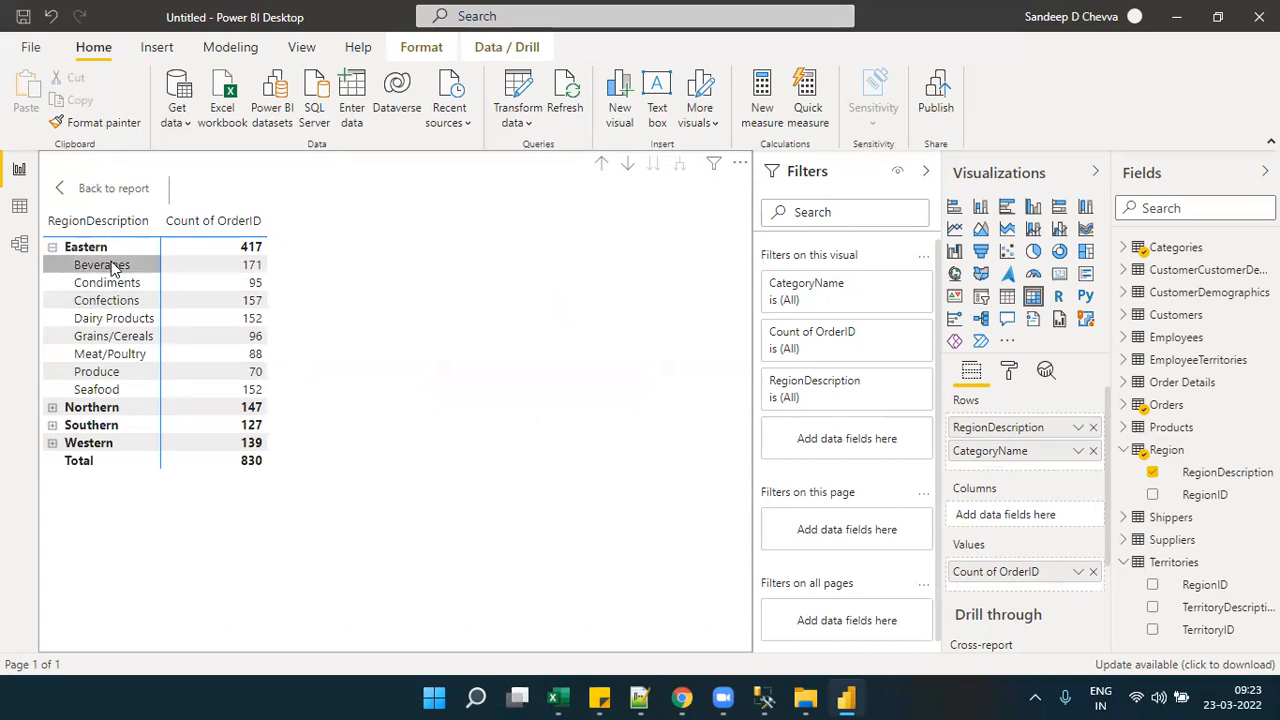
left_click(53, 408)
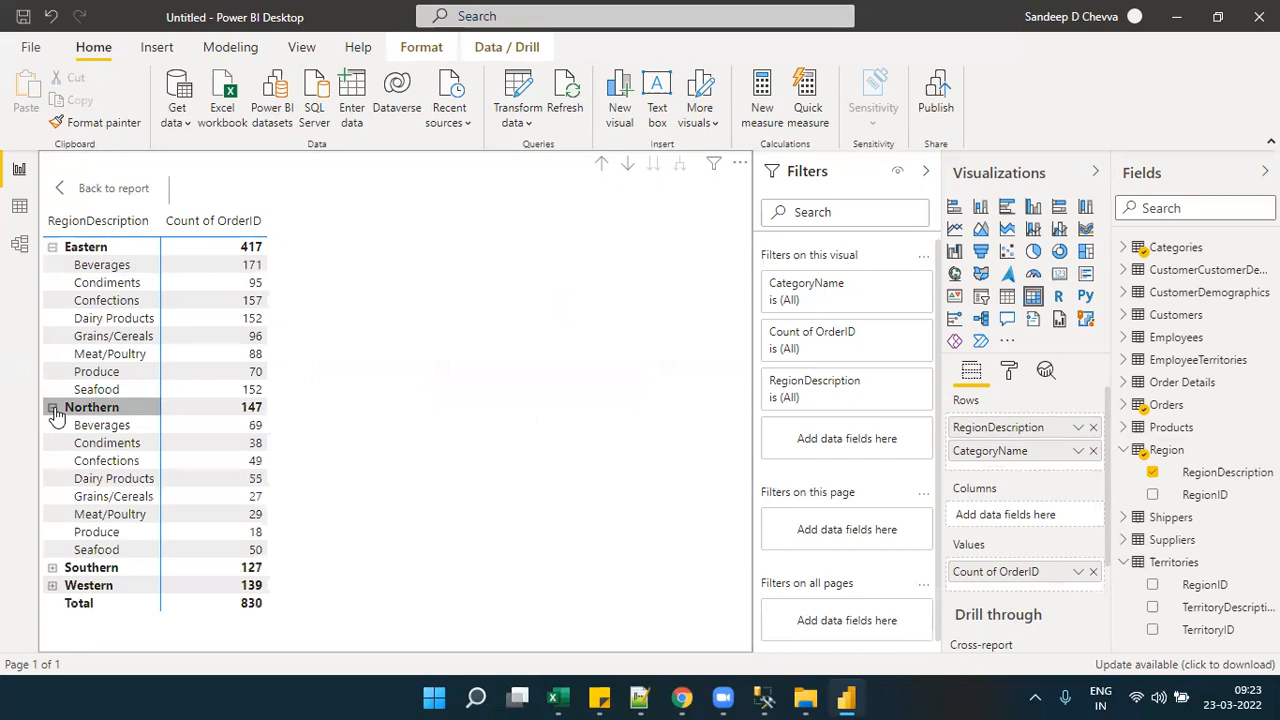
left_click(52, 248)
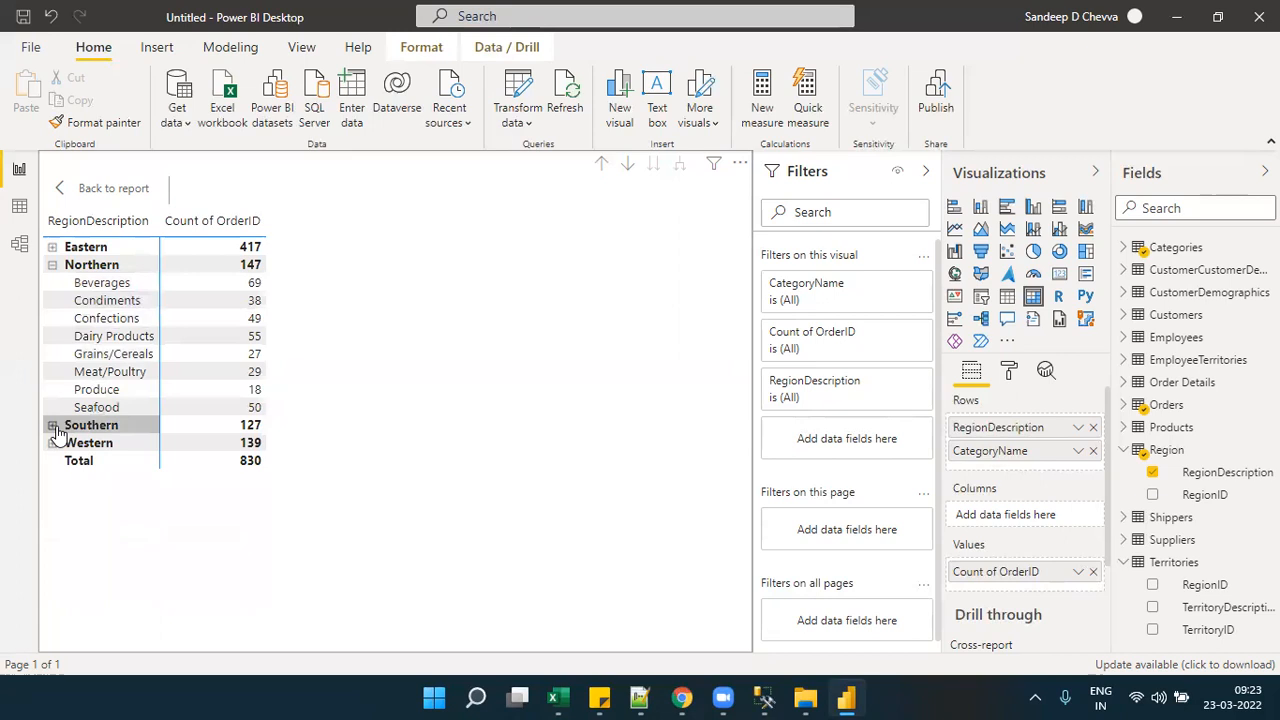
left_click(52, 425)
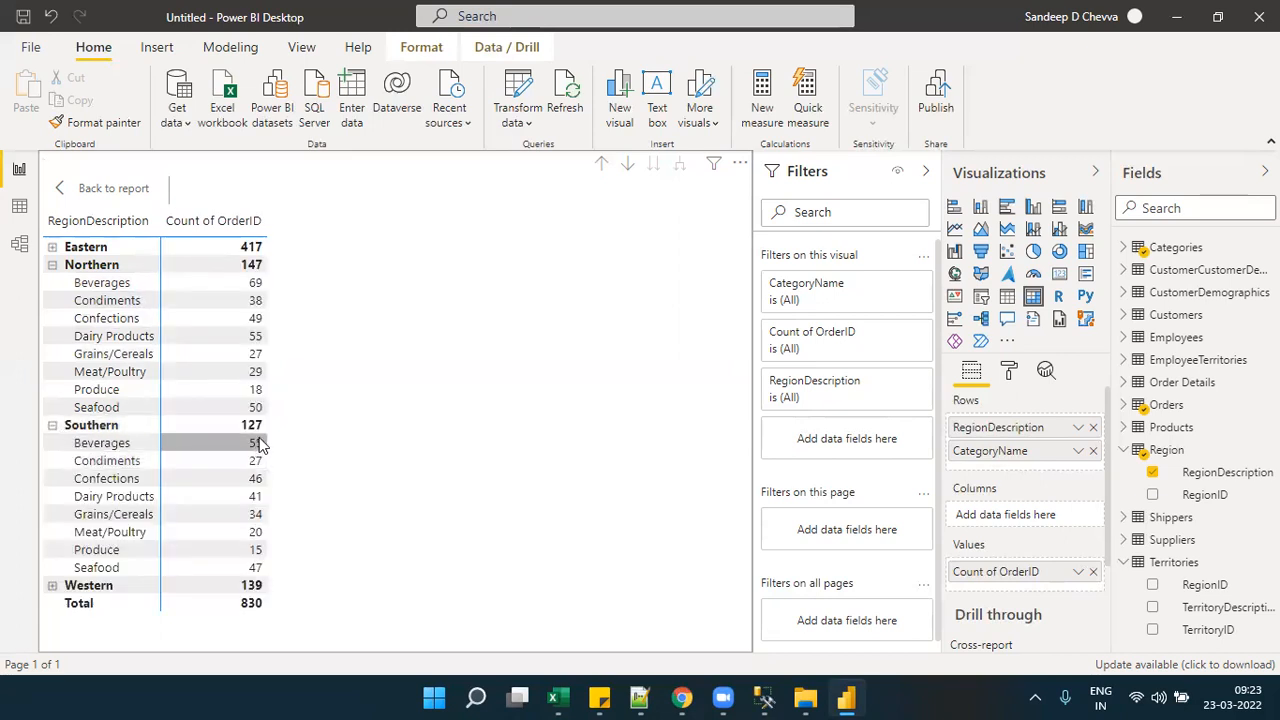
left_click(51, 586)
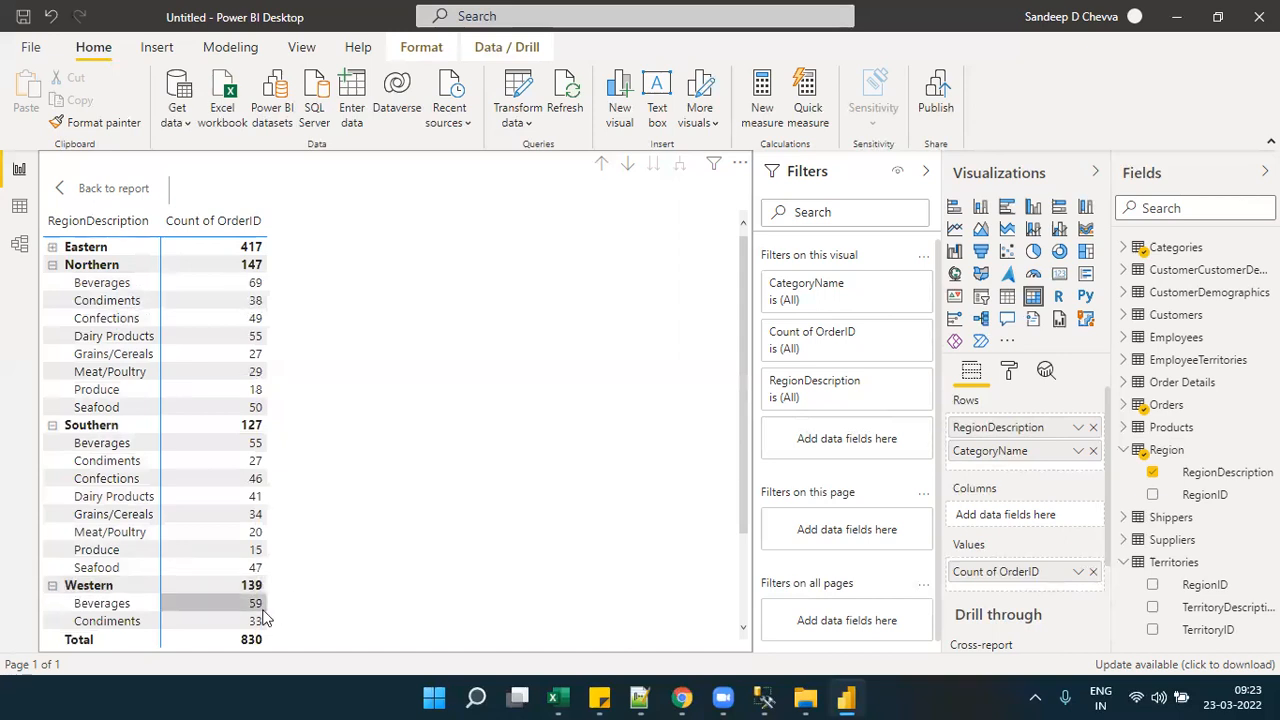
left_click(743, 572)
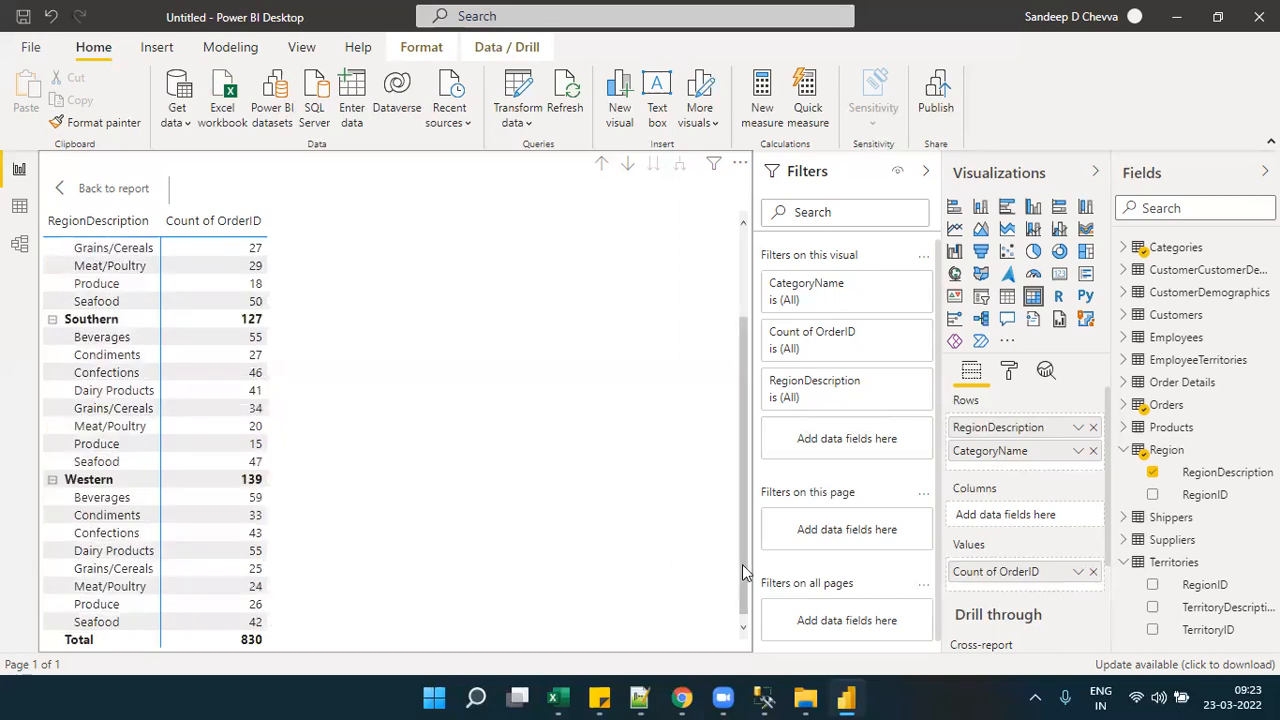
left_click(744, 255)
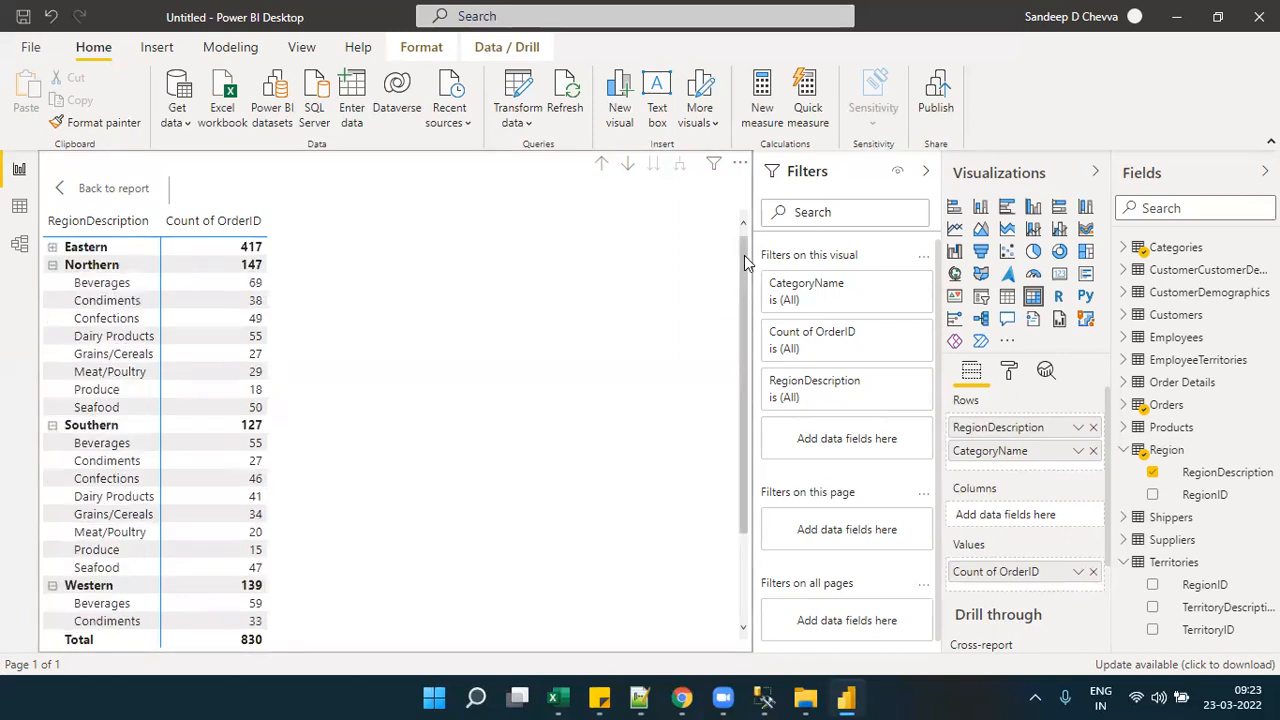
left_click(143, 192)
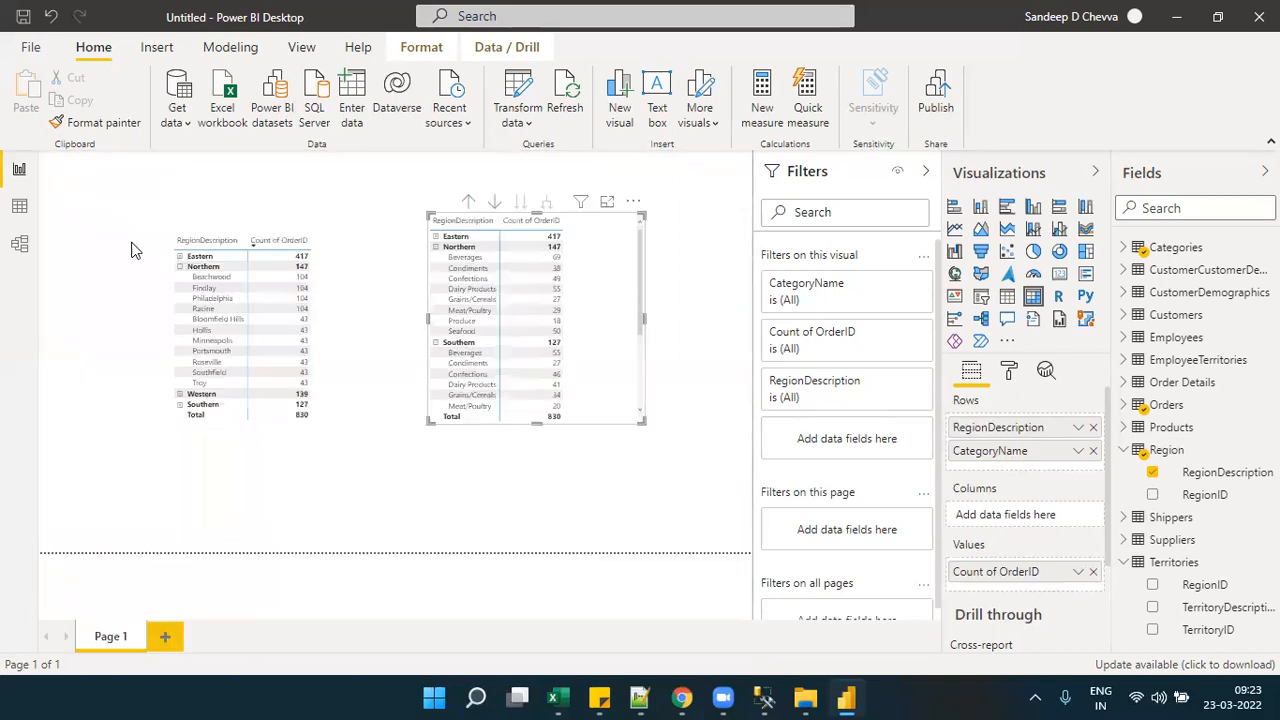
- Resize the category matrix beside the region matrix and add CompanyName from the Suppliers table as its columns
left_click_drag(431, 422, 364, 437)
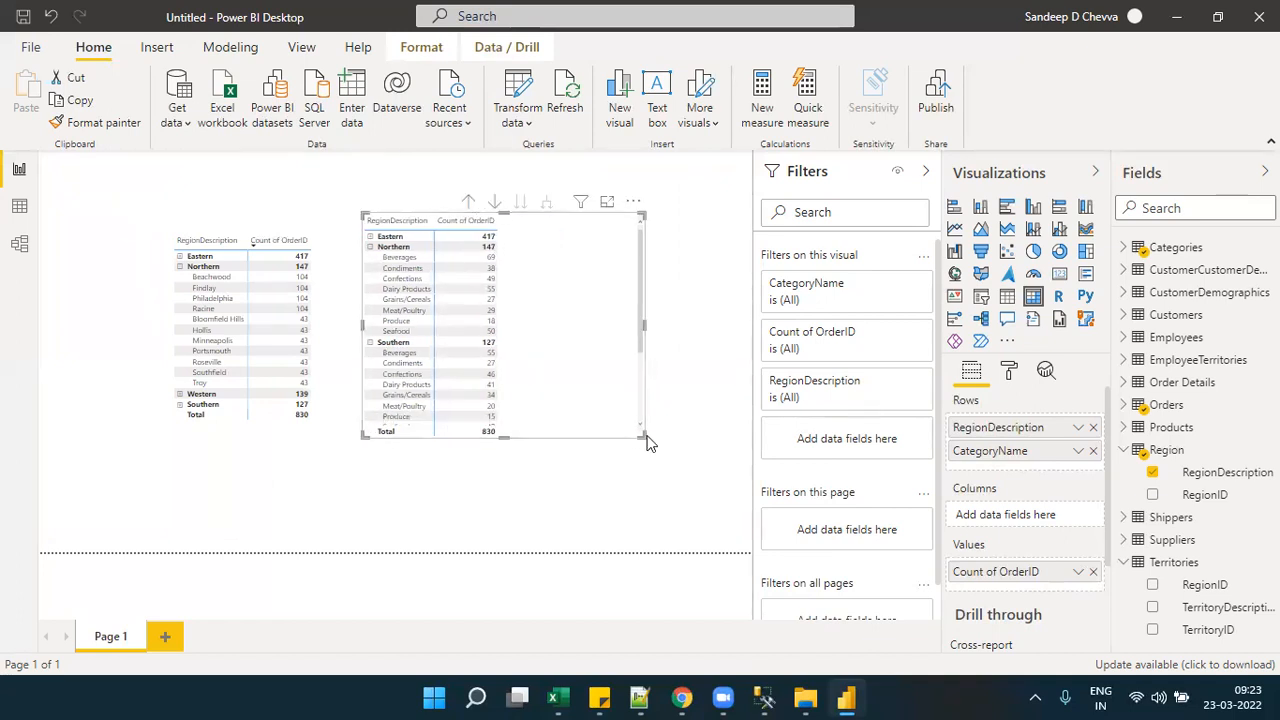
left_click_drag(645, 437, 530, 448)
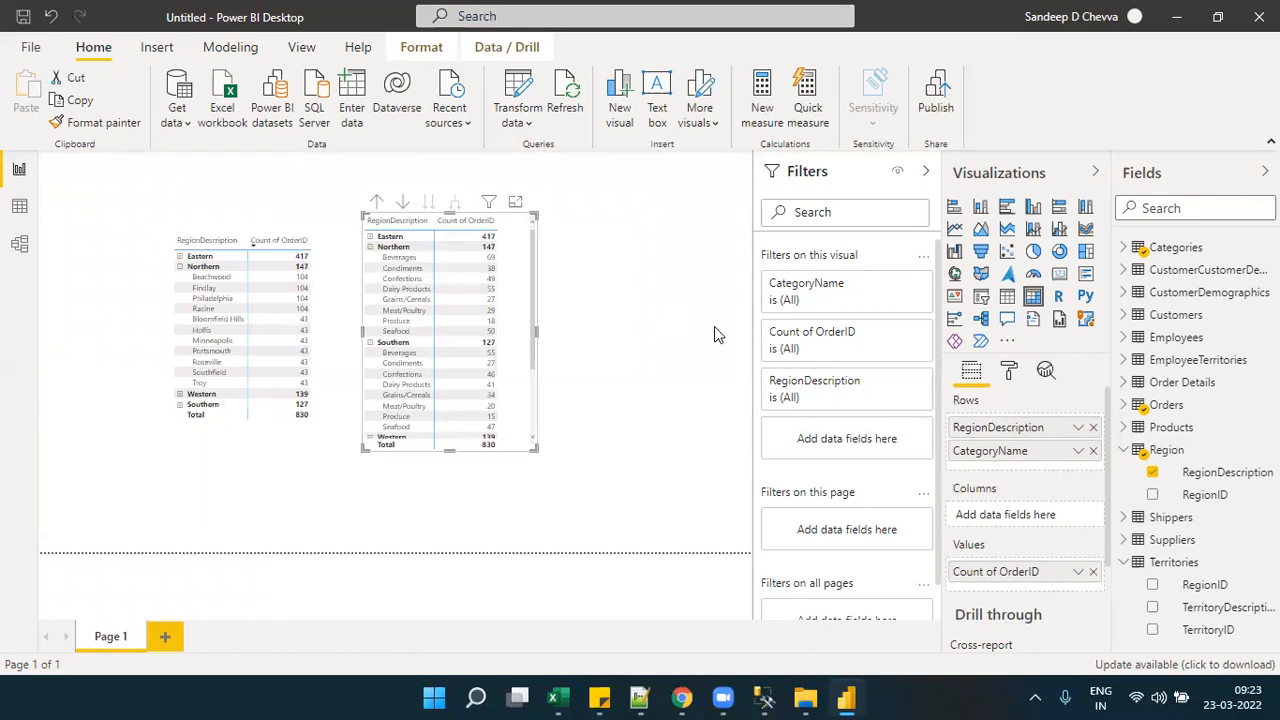
left_click(1124, 541)
scroll(1124, 541, "down", 5)
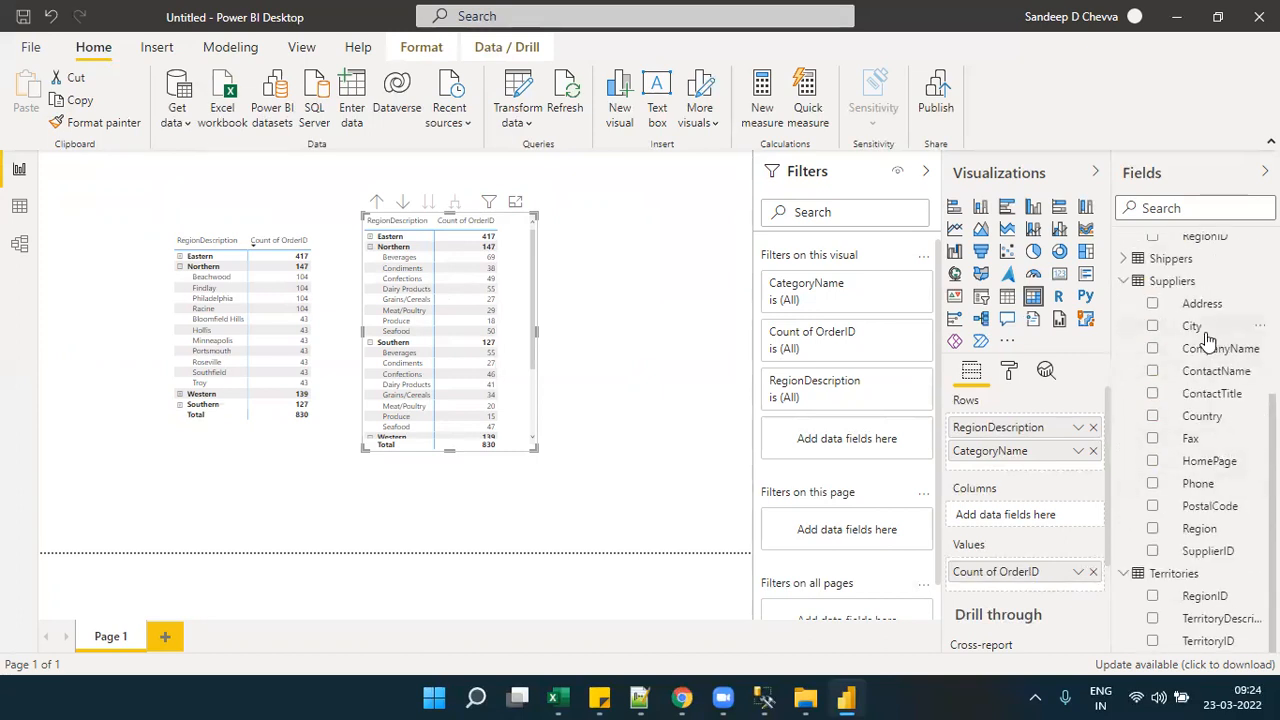
left_click_drag(1212, 350, 1040, 524)
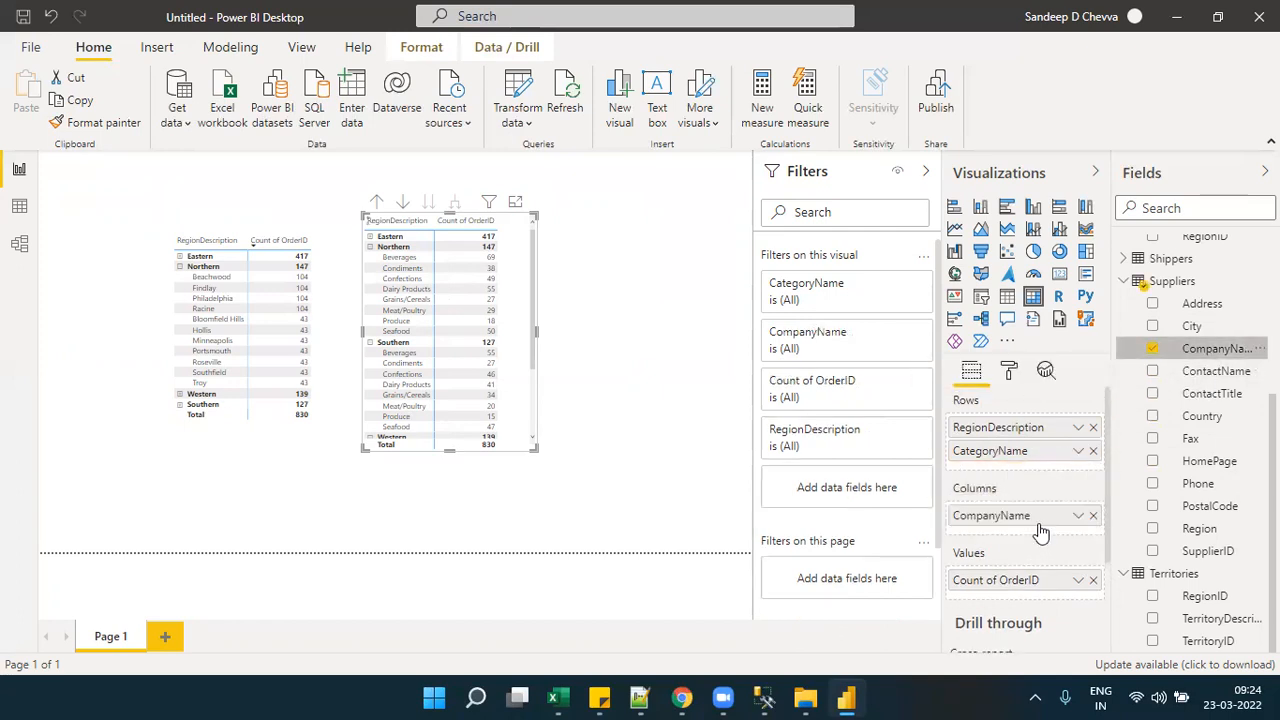
left_click_drag(536, 449, 713, 441)
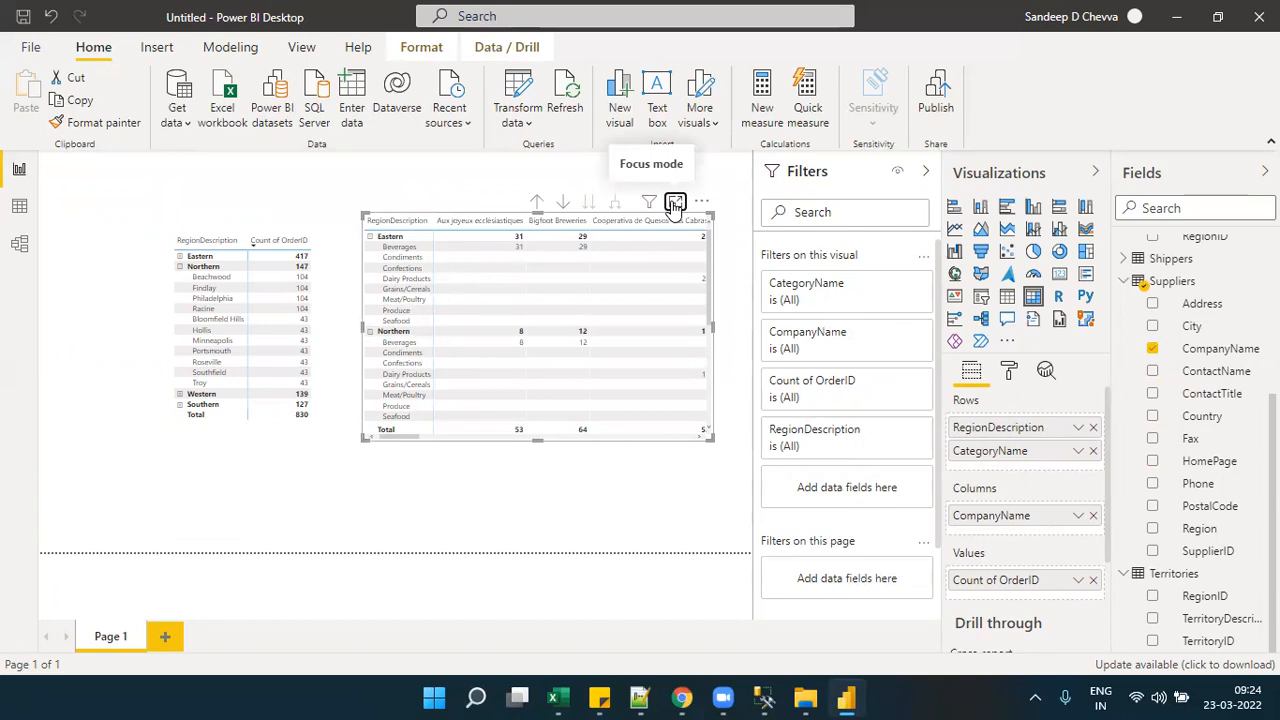
- Review the supplier columns in focus mode and remove RegionDescription from the category matrix's rows
left_click(675, 205)
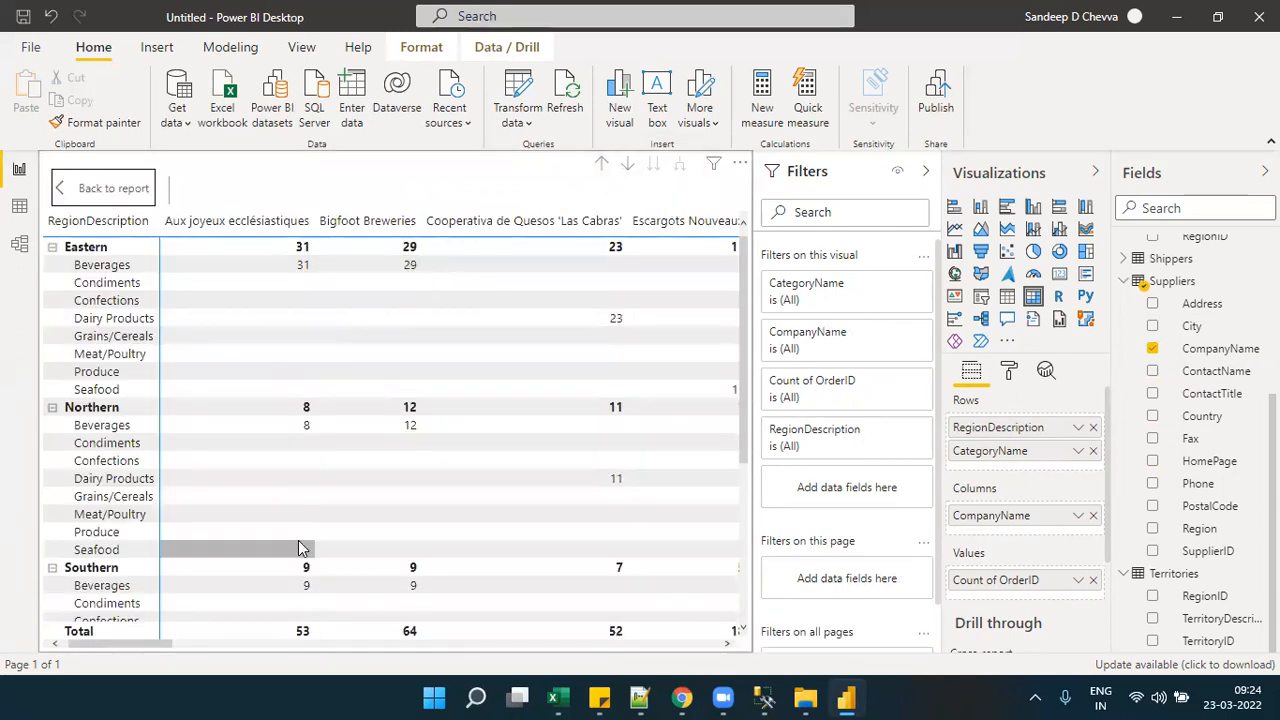
left_click_drag(109, 641, 662, 603)
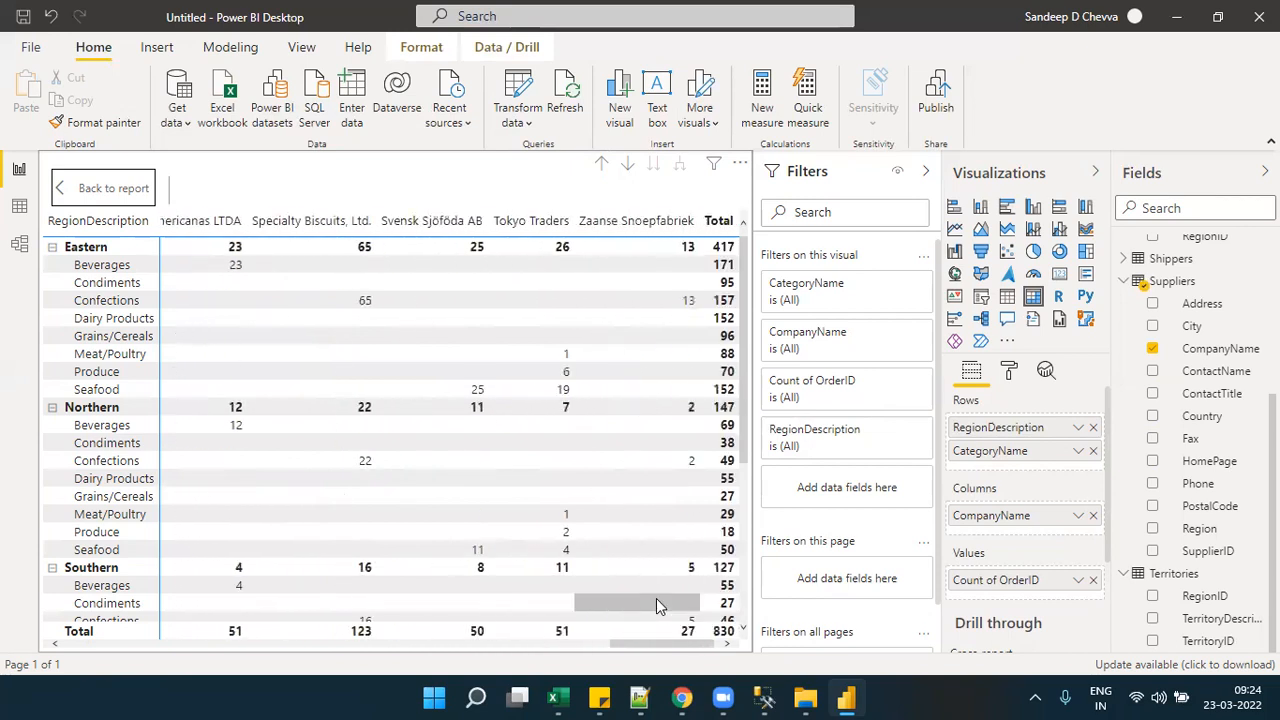
left_click(1093, 427)
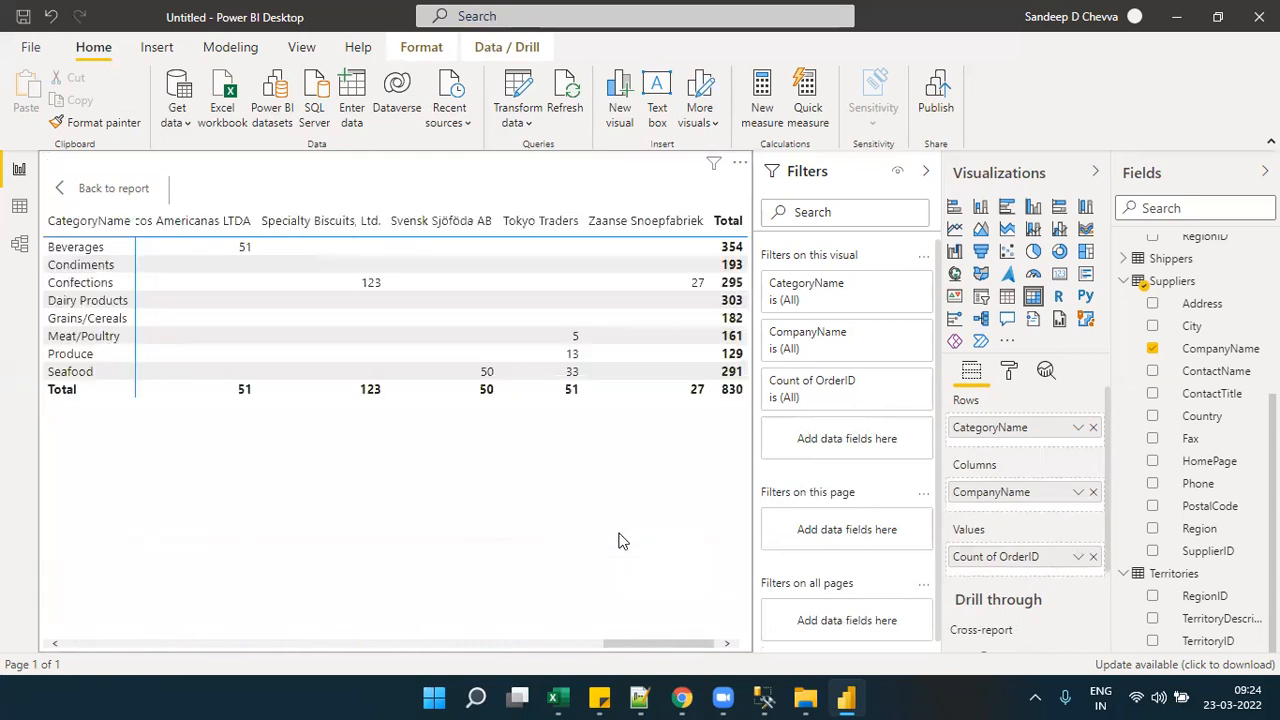
left_click_drag(638, 645, 24, 434)
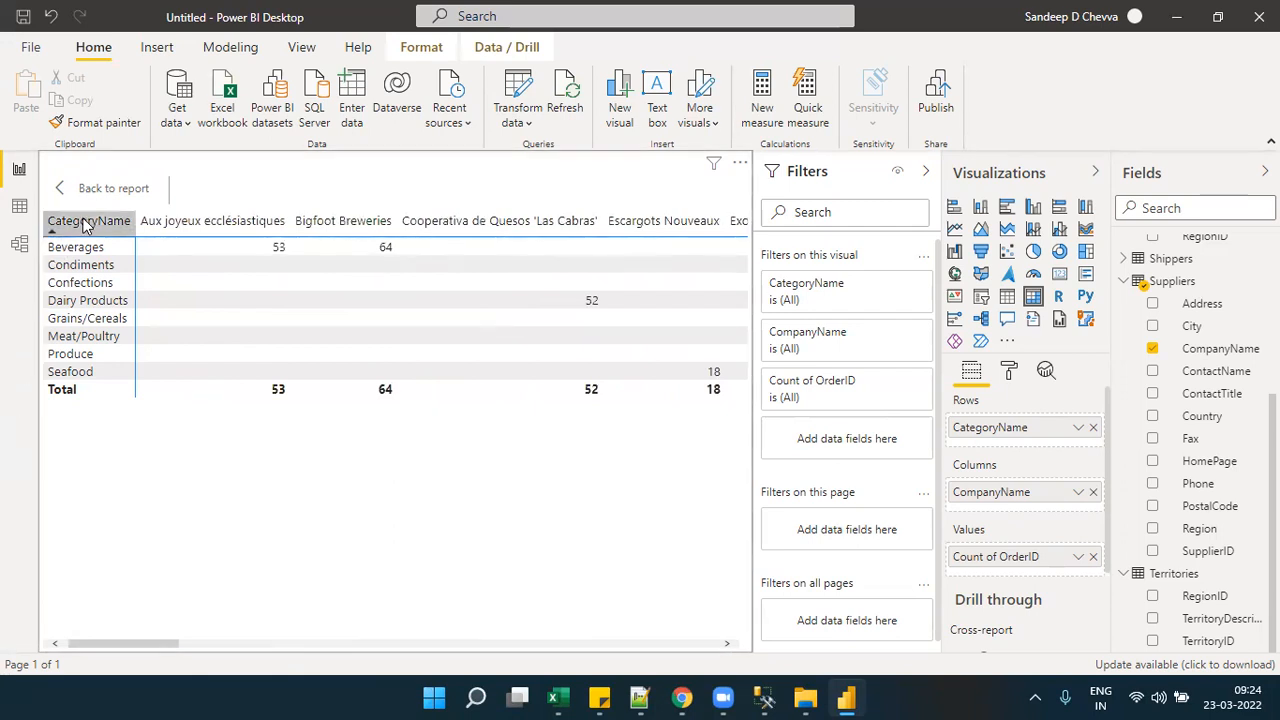
left_click(113, 190)
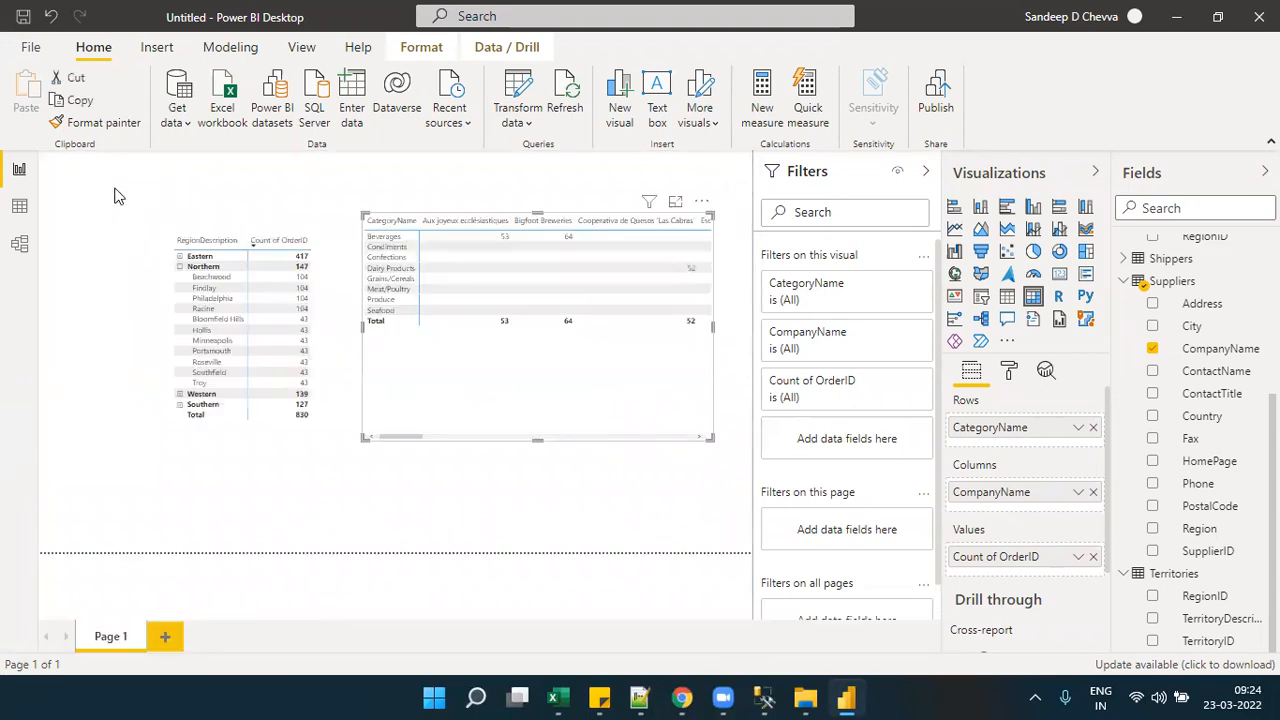
- Examine the relationships around the Customers, Suppliers, Orders and Products tables in the model diagram
left_click(18, 246)
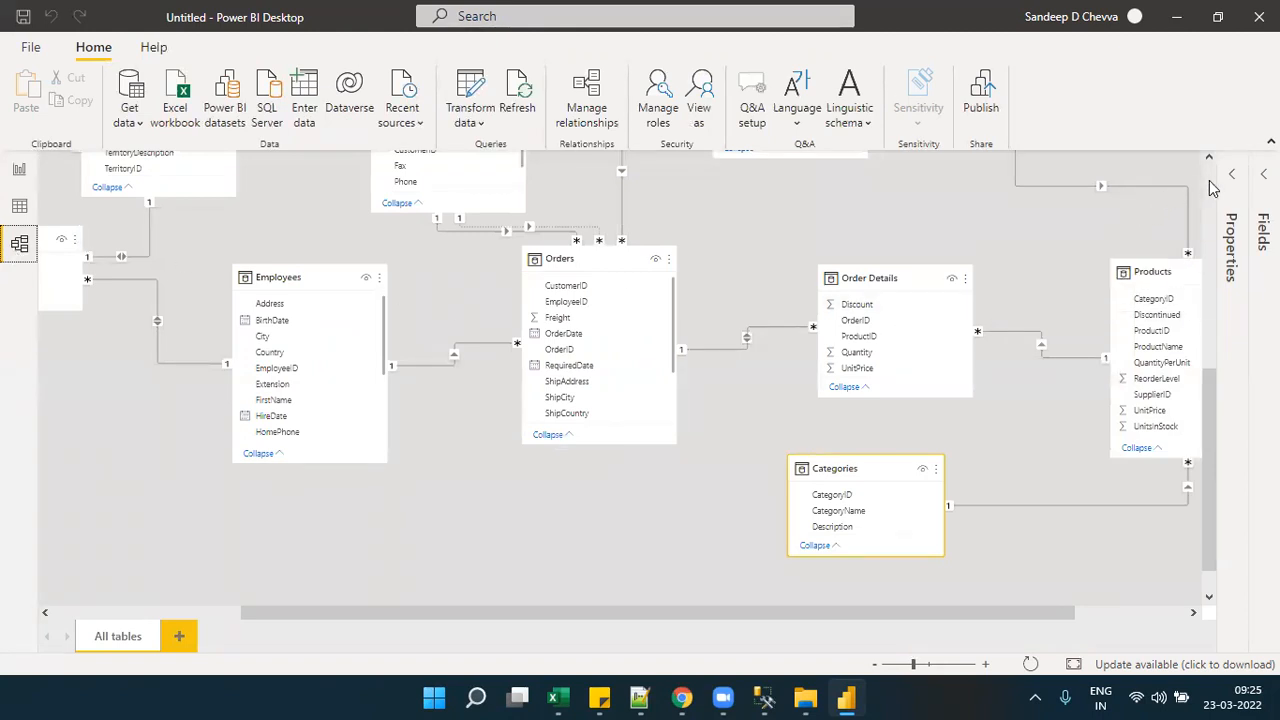
scroll(1209, 180, "up", 4)
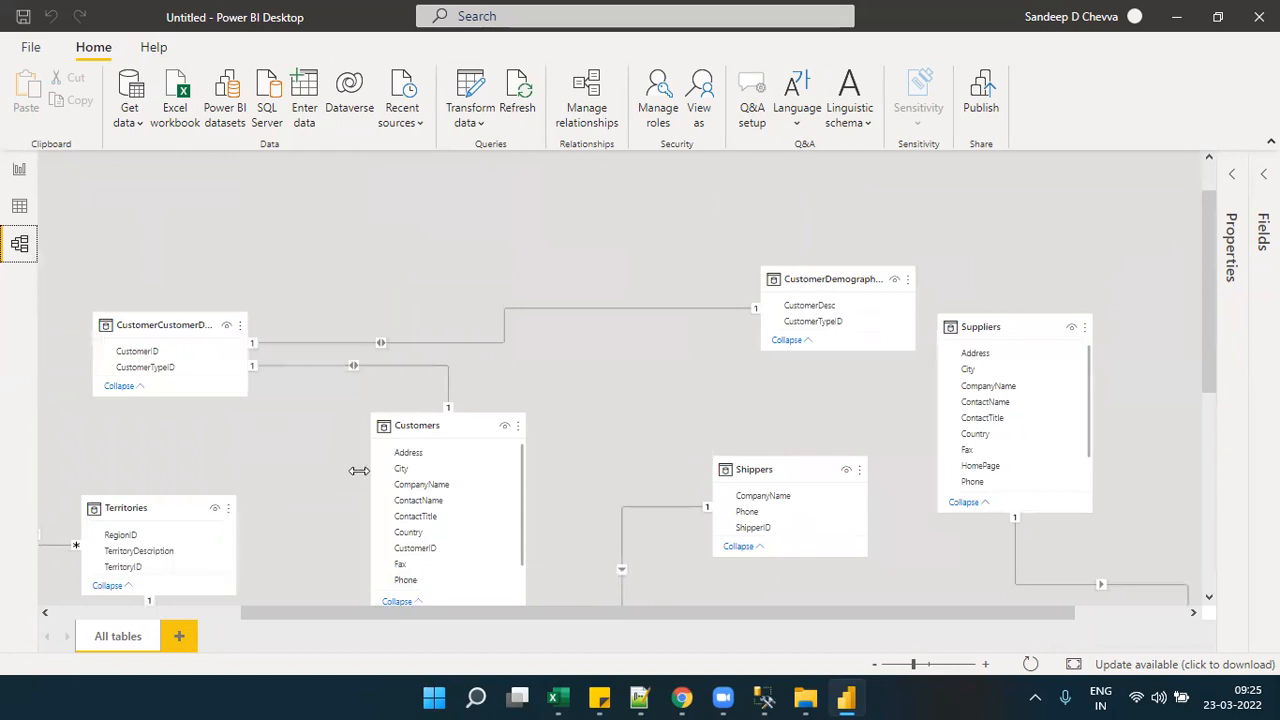
left_click(423, 426)
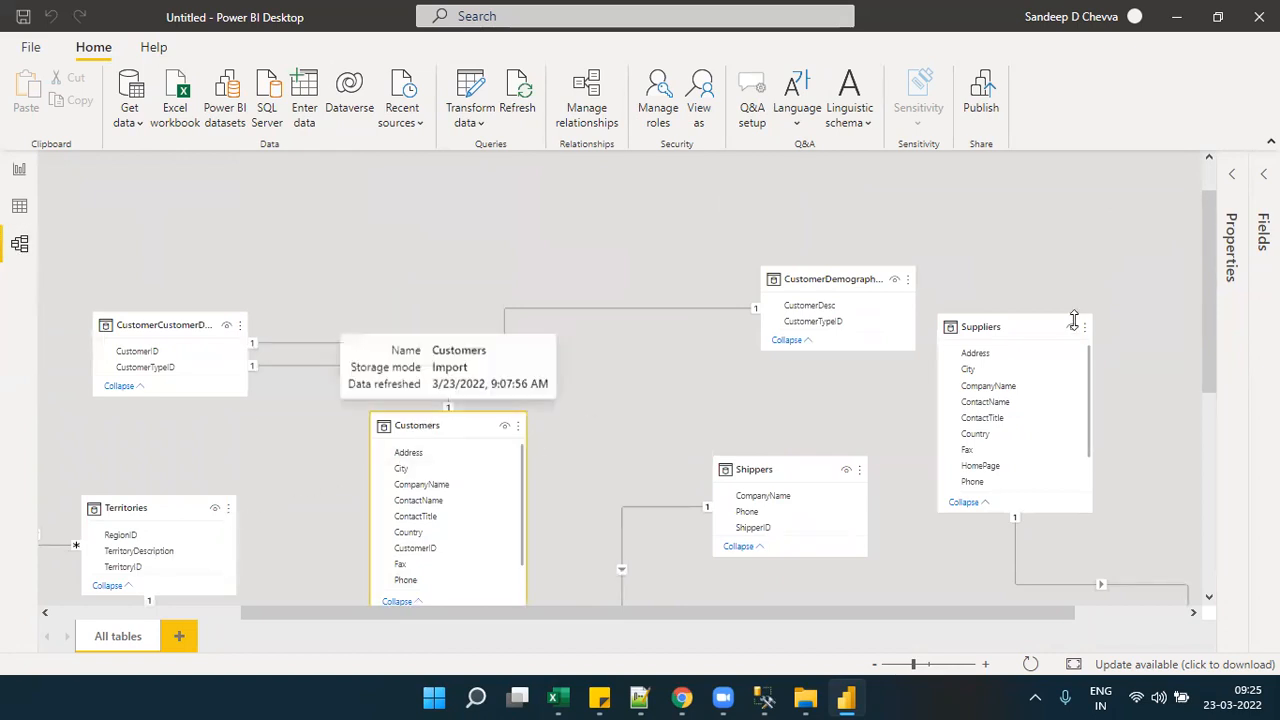
left_click_drag(1206, 329, 1204, 405)
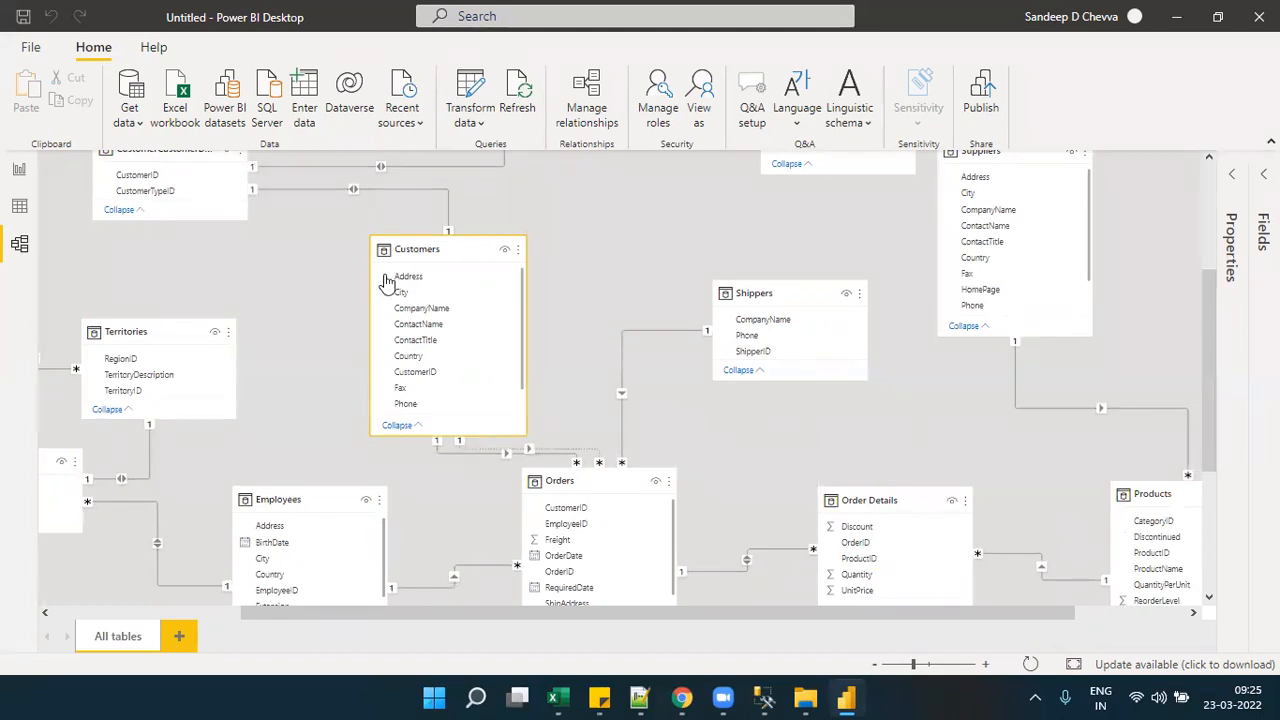
- Return to the report page and make the category-by-supplier matrix wider and slightly shorter
left_click(19, 169)
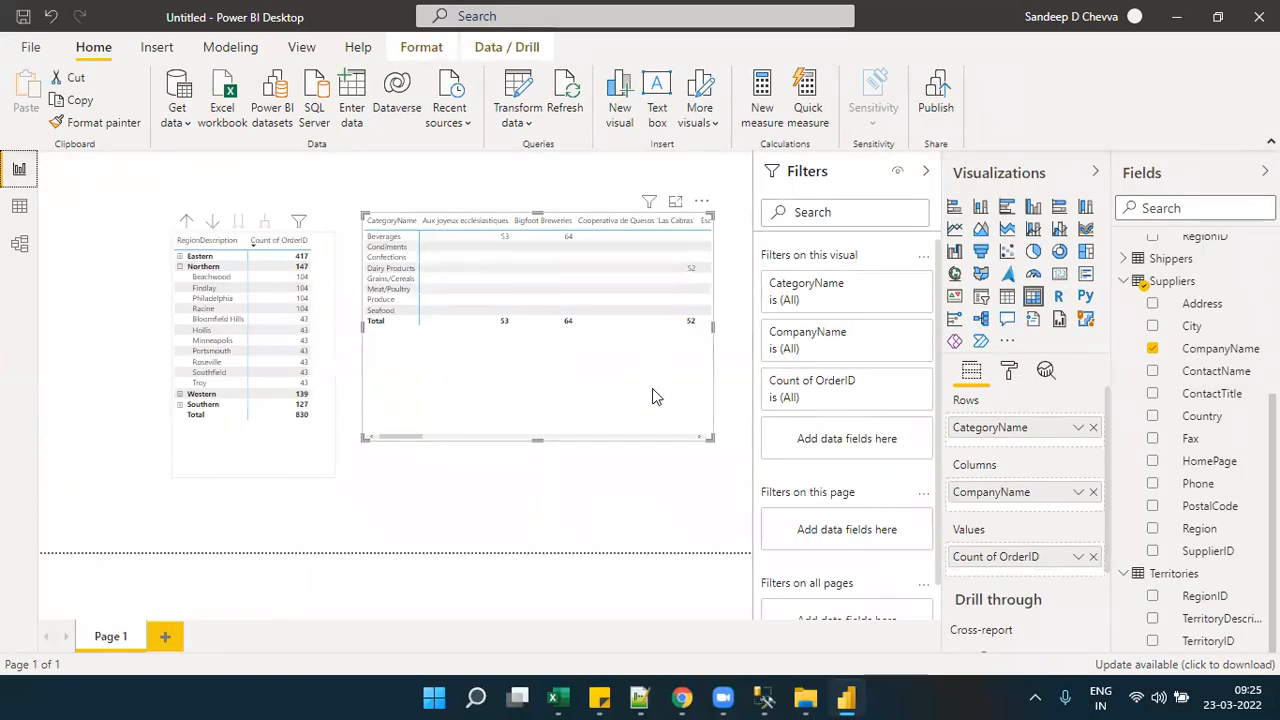
left_click_drag(700, 444, 762, 418)
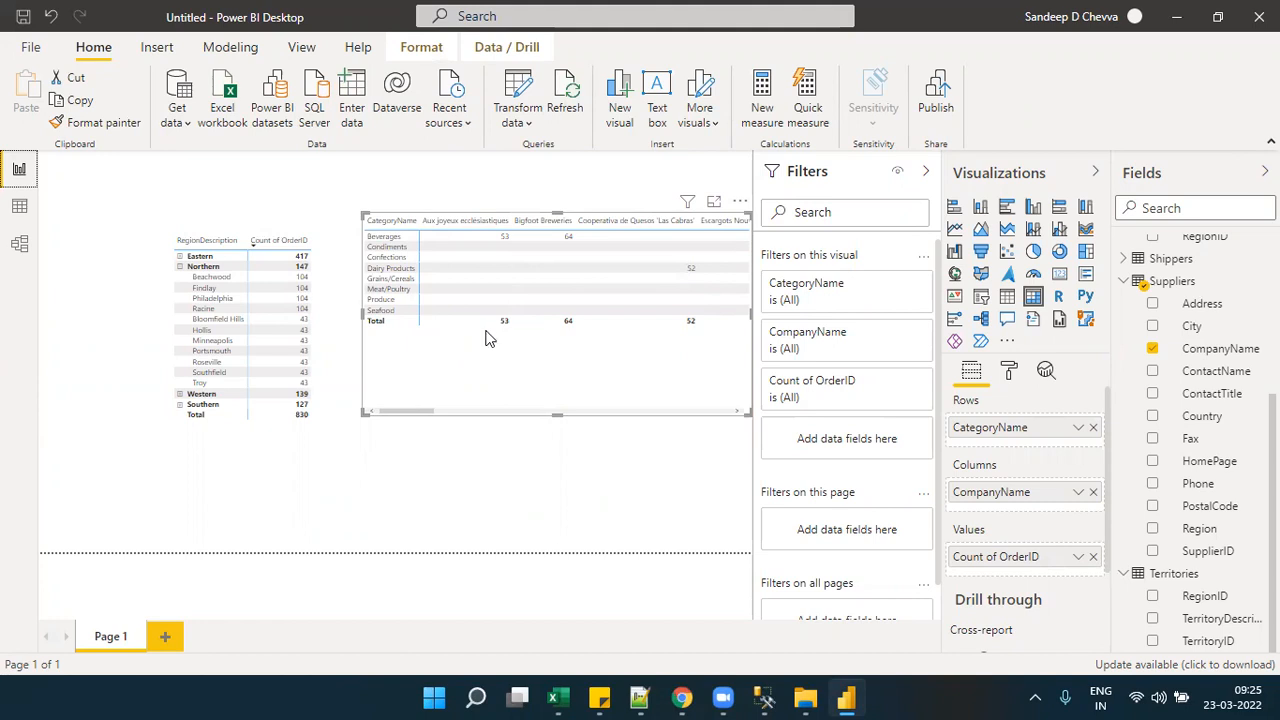
- Compare the relationship between Customers and CustomerCustomerDemo in the model diagram with the matrices on the report page
left_click(19, 245)
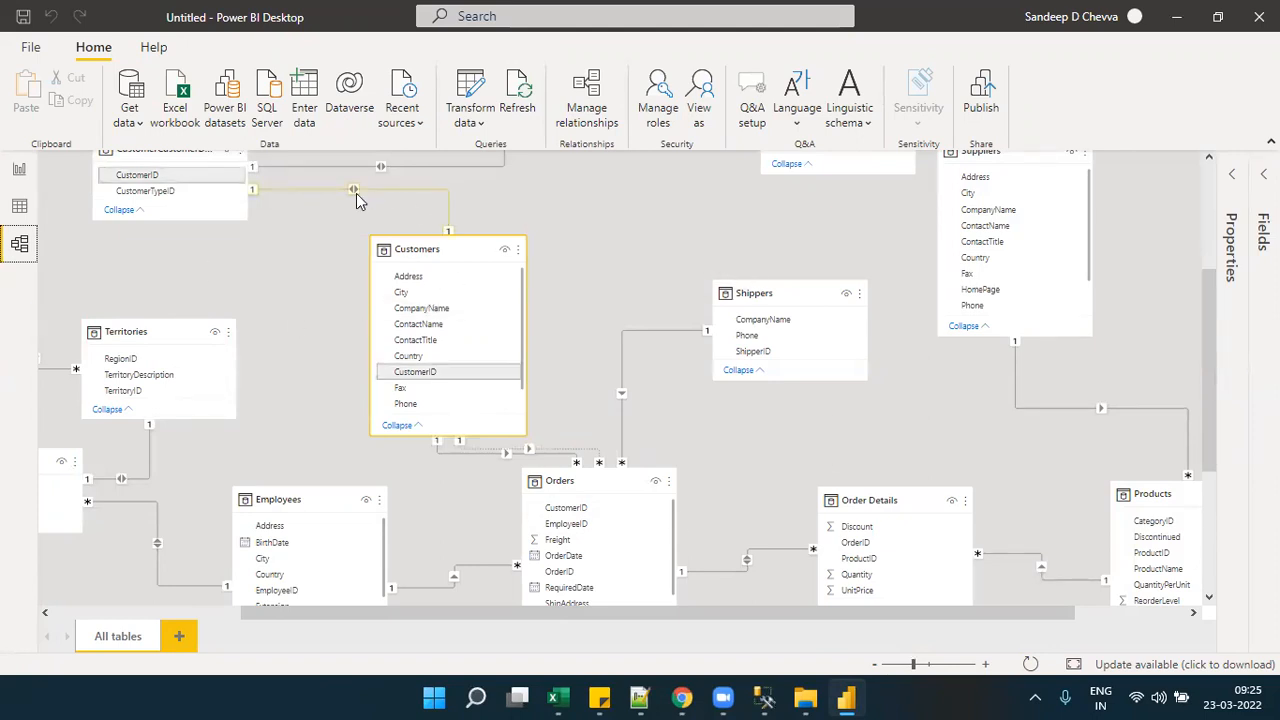
left_click(19, 172)
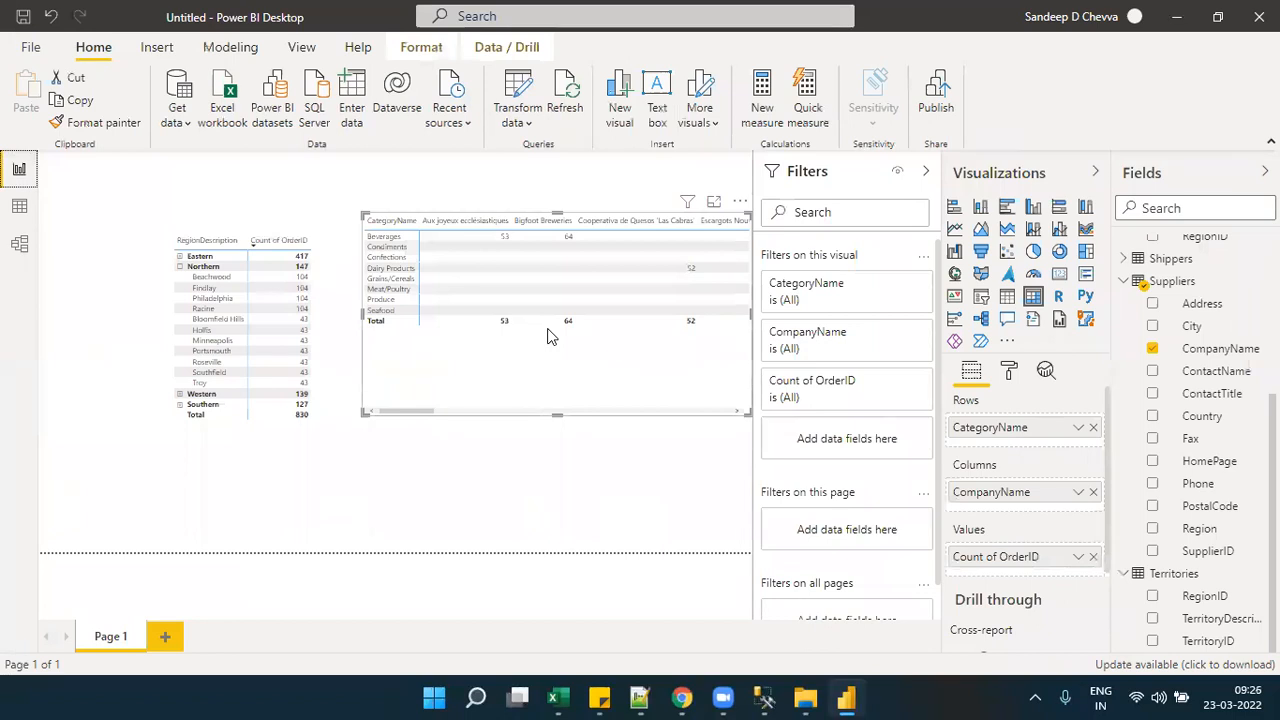
left_click(26, 260)
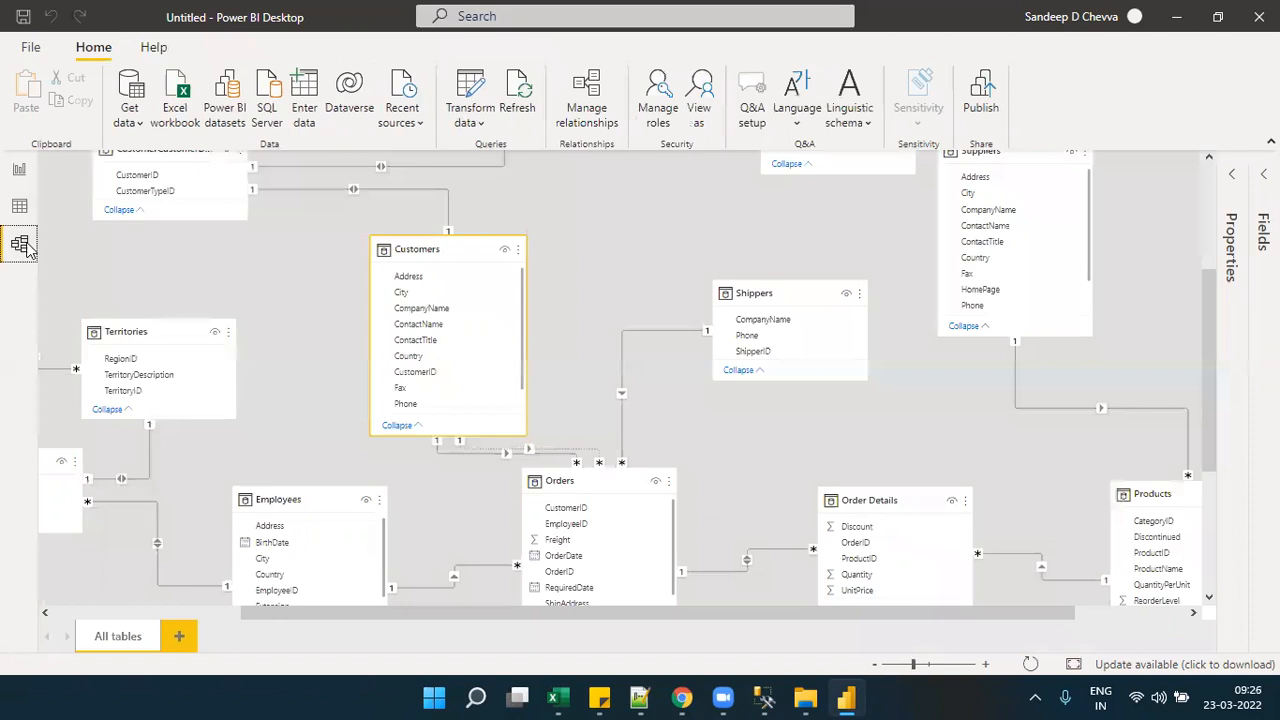
left_click(22, 180)
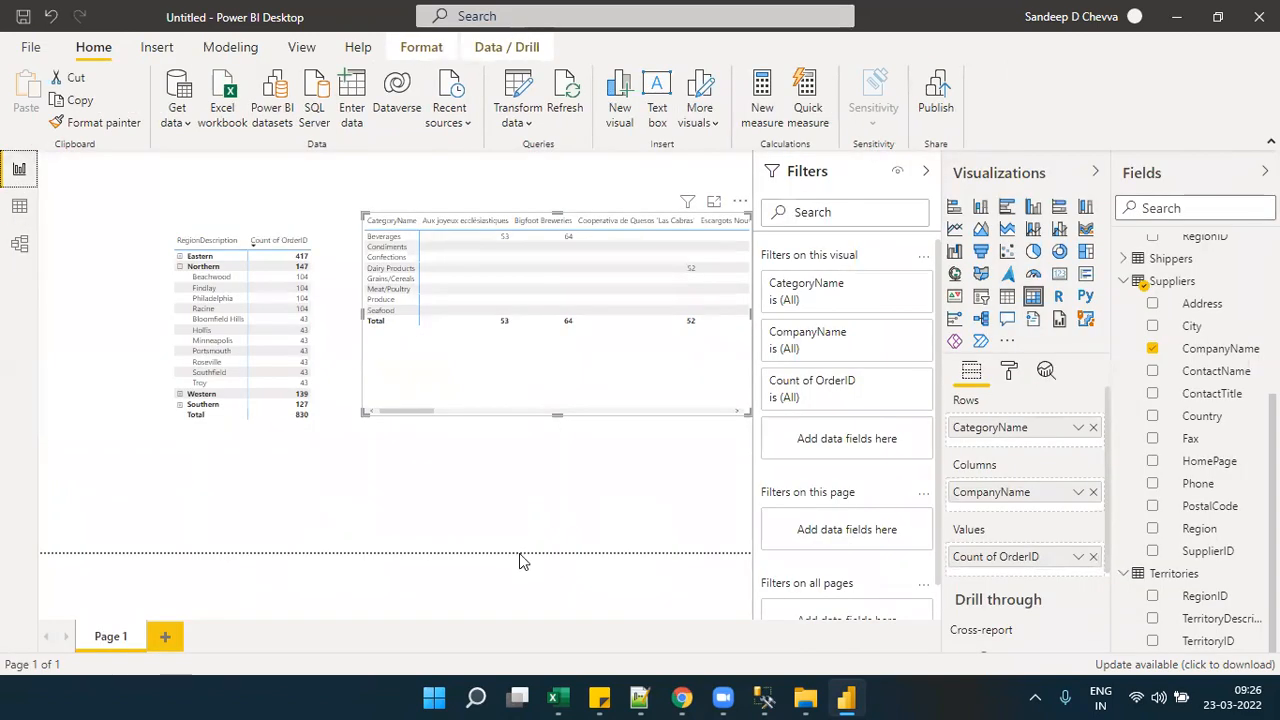
- Switch to SQL Server Management Studio and review the Northwind database and its select queries from Orders through Region
key("alt+Tab")
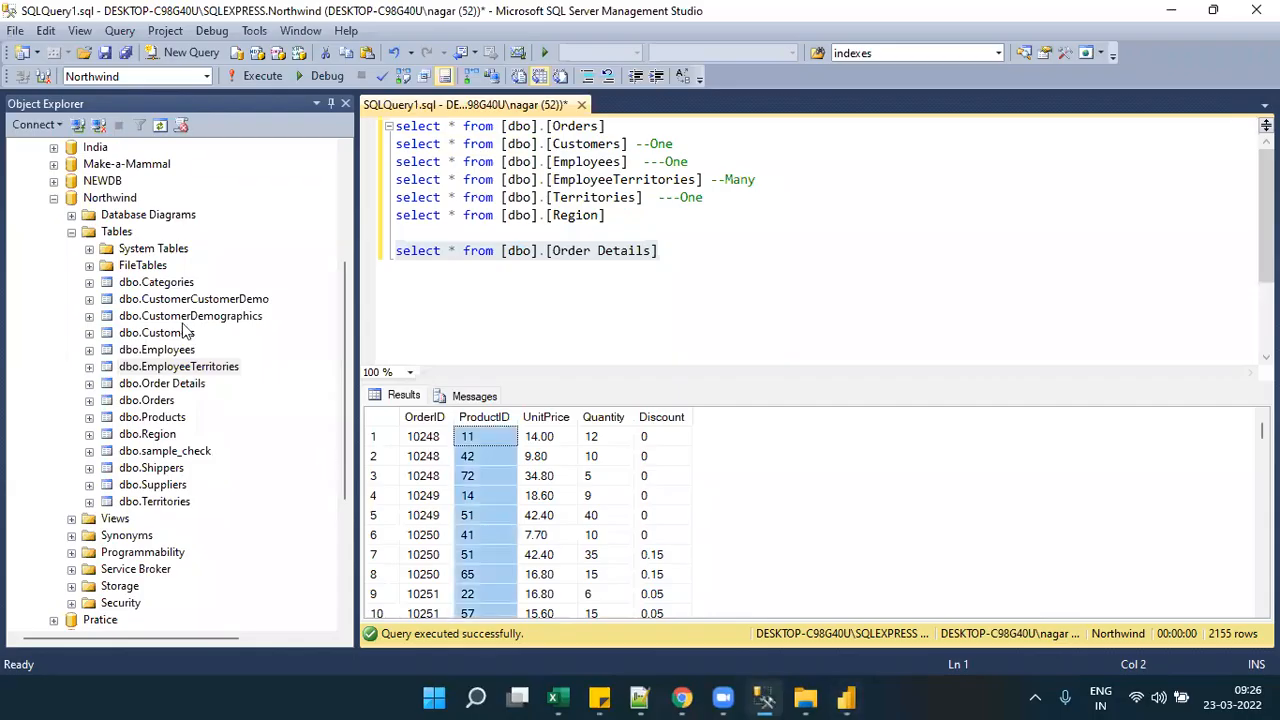
left_click(120, 199)
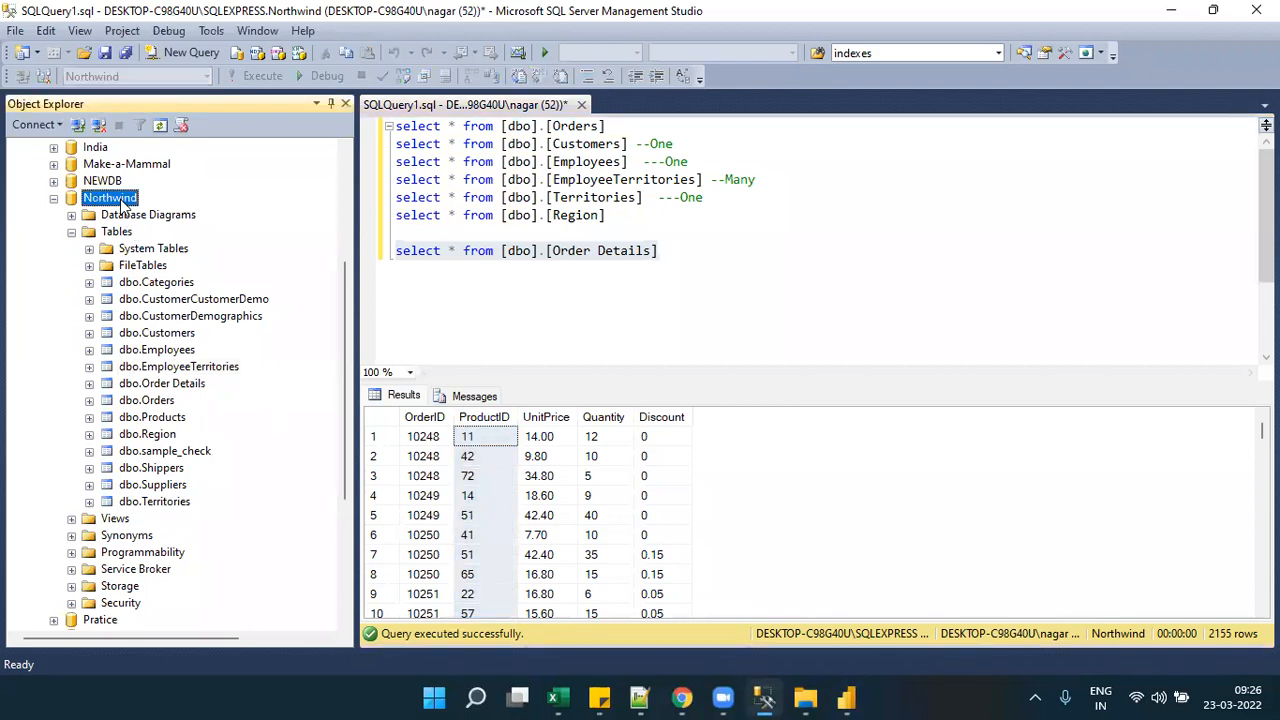
left_click(595, 218)
left_click_drag(595, 218, 375, 130)
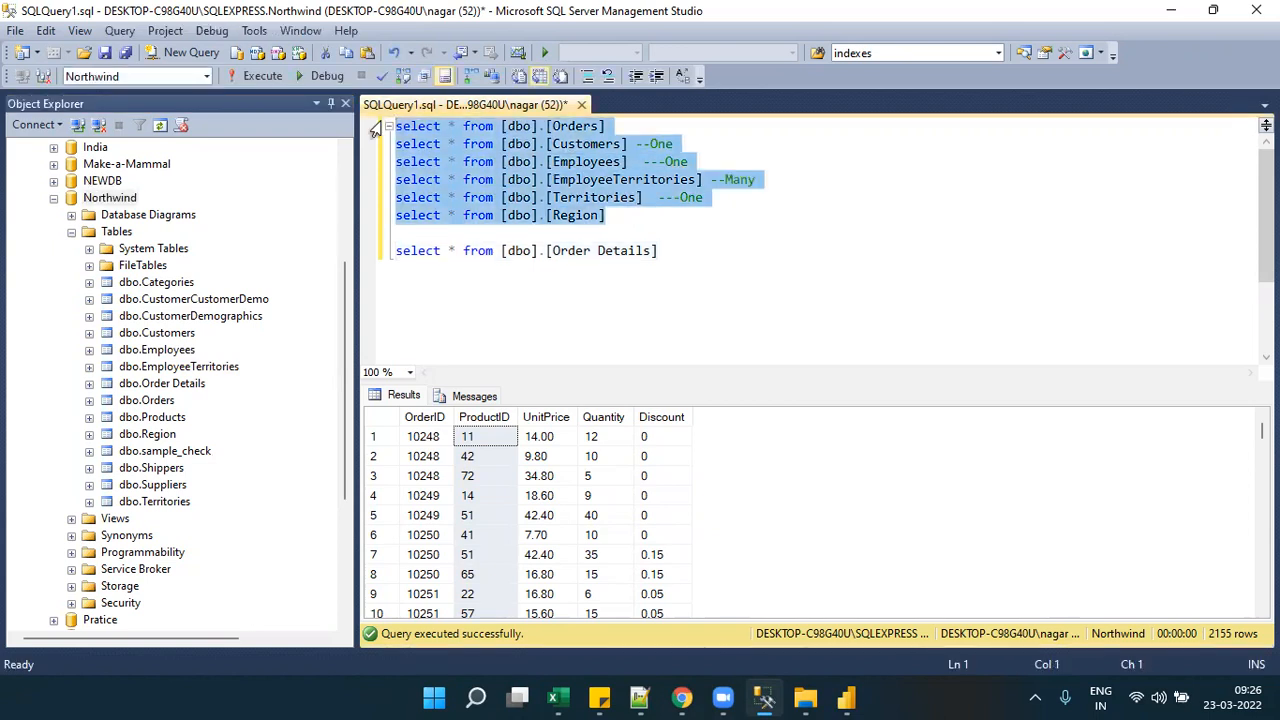
left_click_drag(606, 216, 369, 127)
left_click(651, 236)
left_click_drag(610, 216, 385, 126)
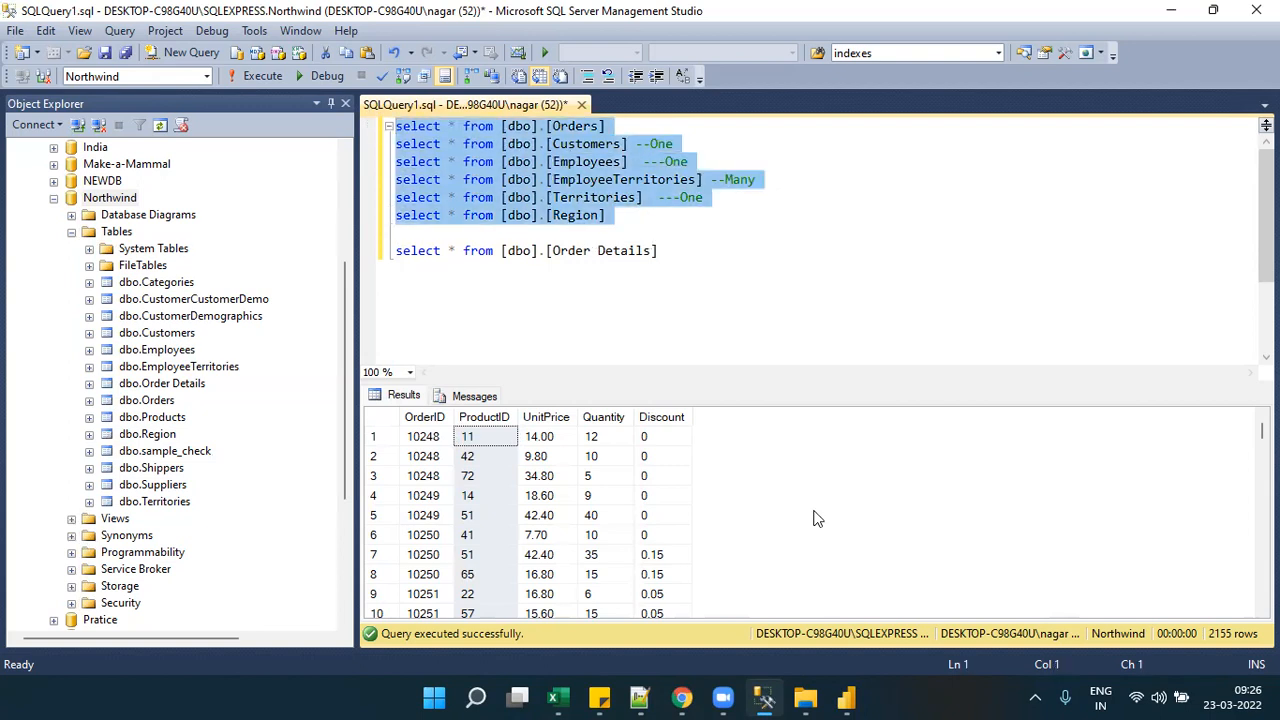
- Switch back to Power BI Desktop and review the model diagram and the region matrix on the report page
left_click(846, 697)
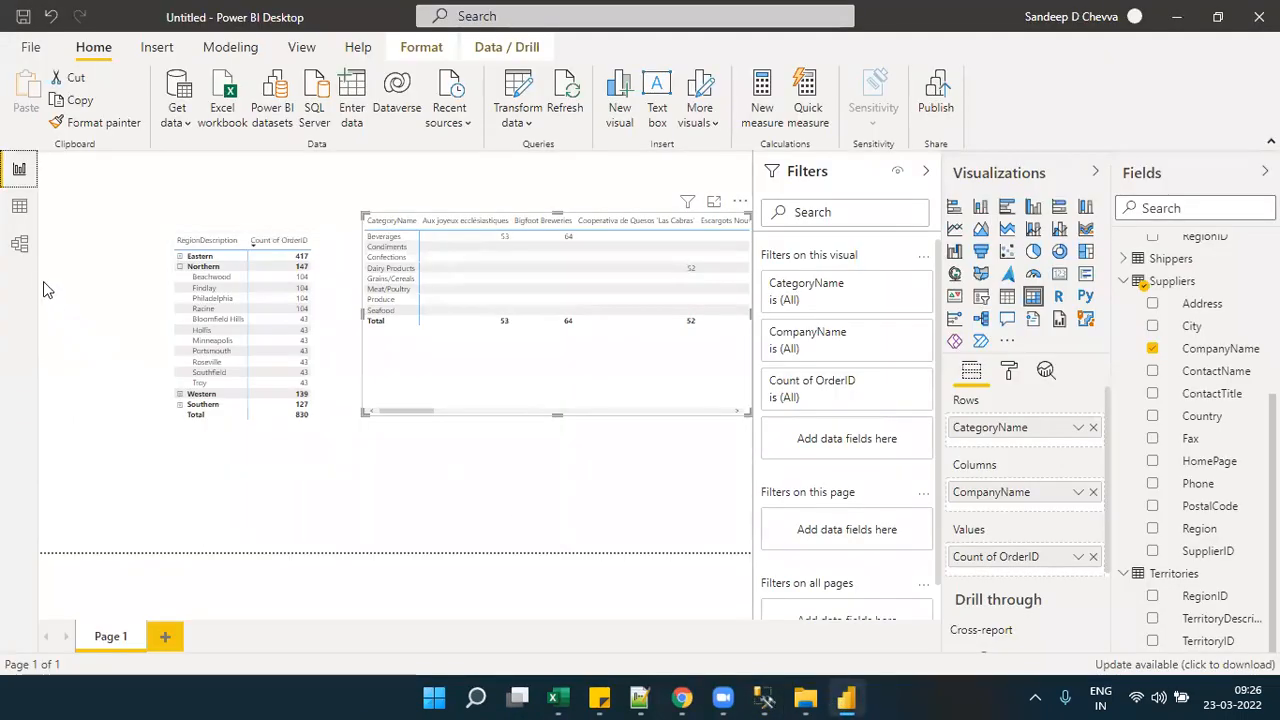
left_click(22, 255)
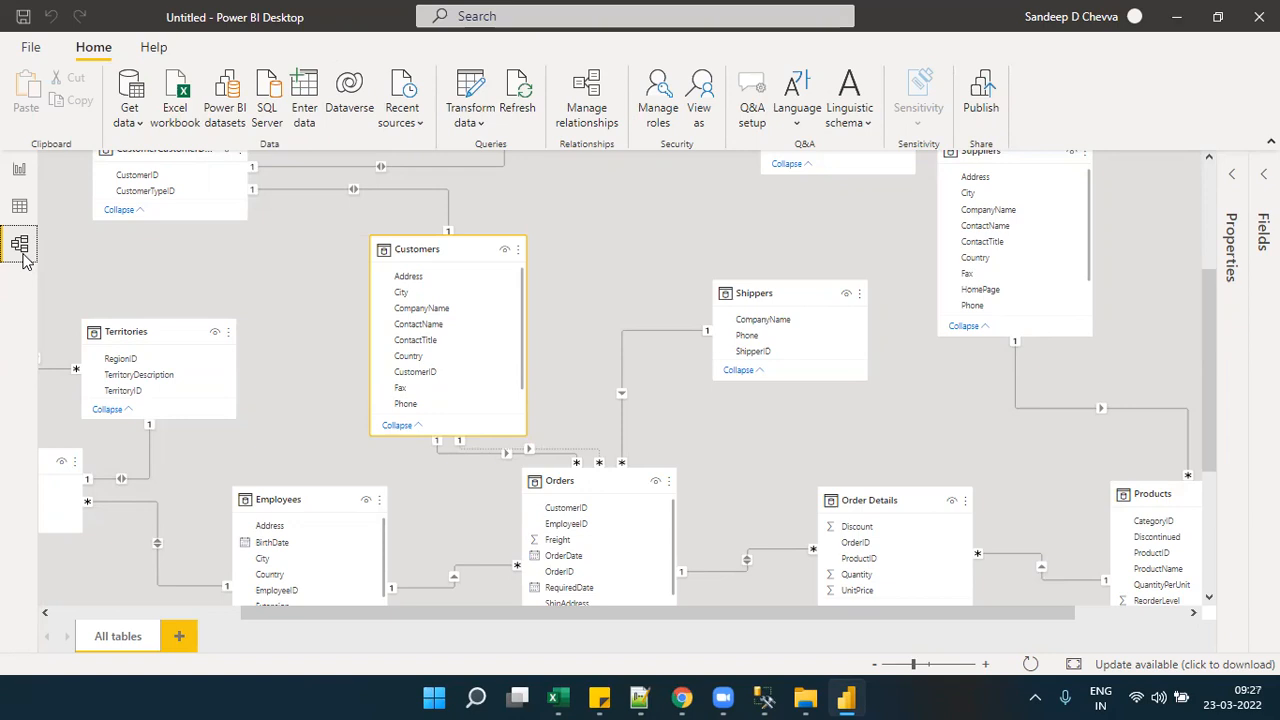
left_click(18, 170)
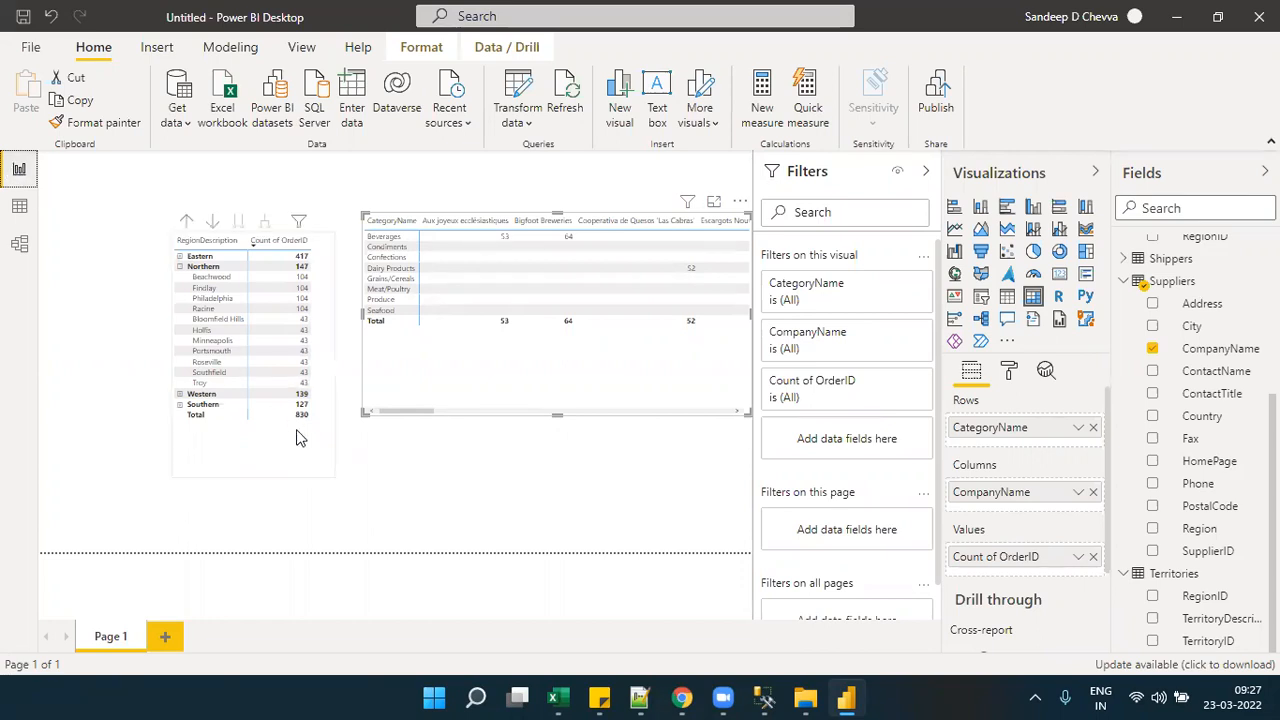
- Switch to SQL Server Management Studio, collapse the Northwind database and list the tables of AdventureWorksDW2012
left_click(762, 697)
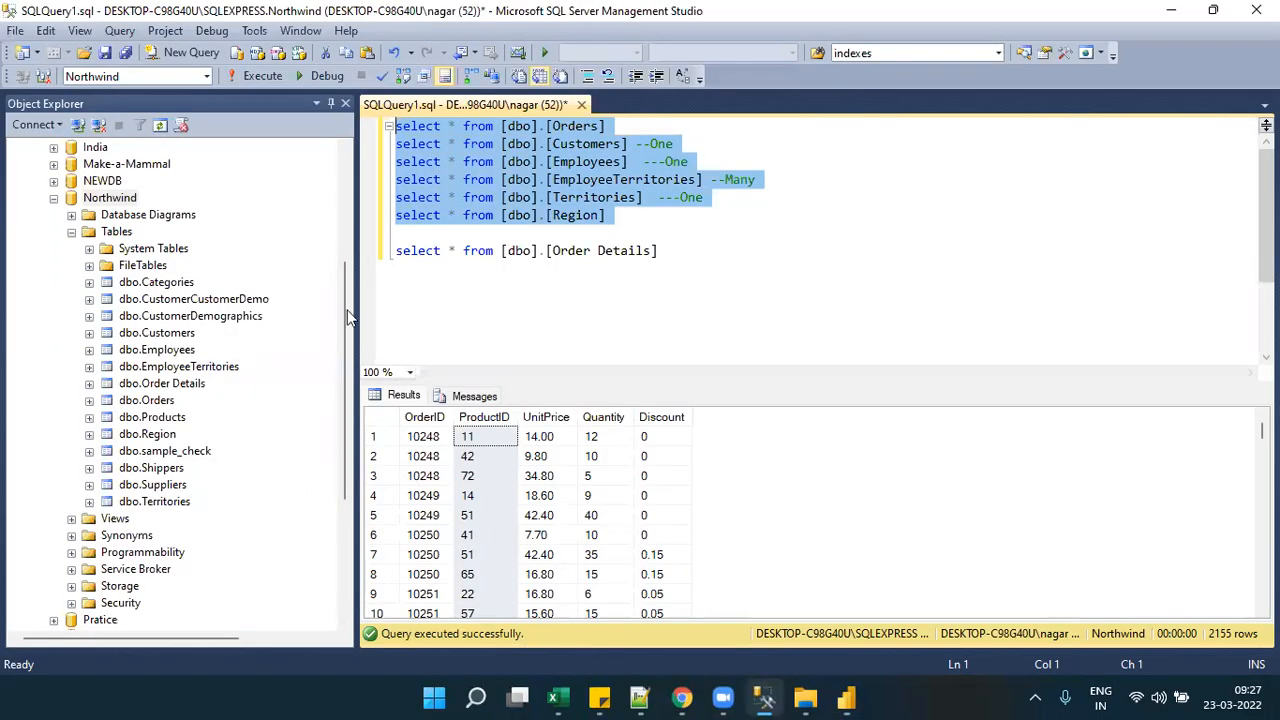
left_click(72, 232)
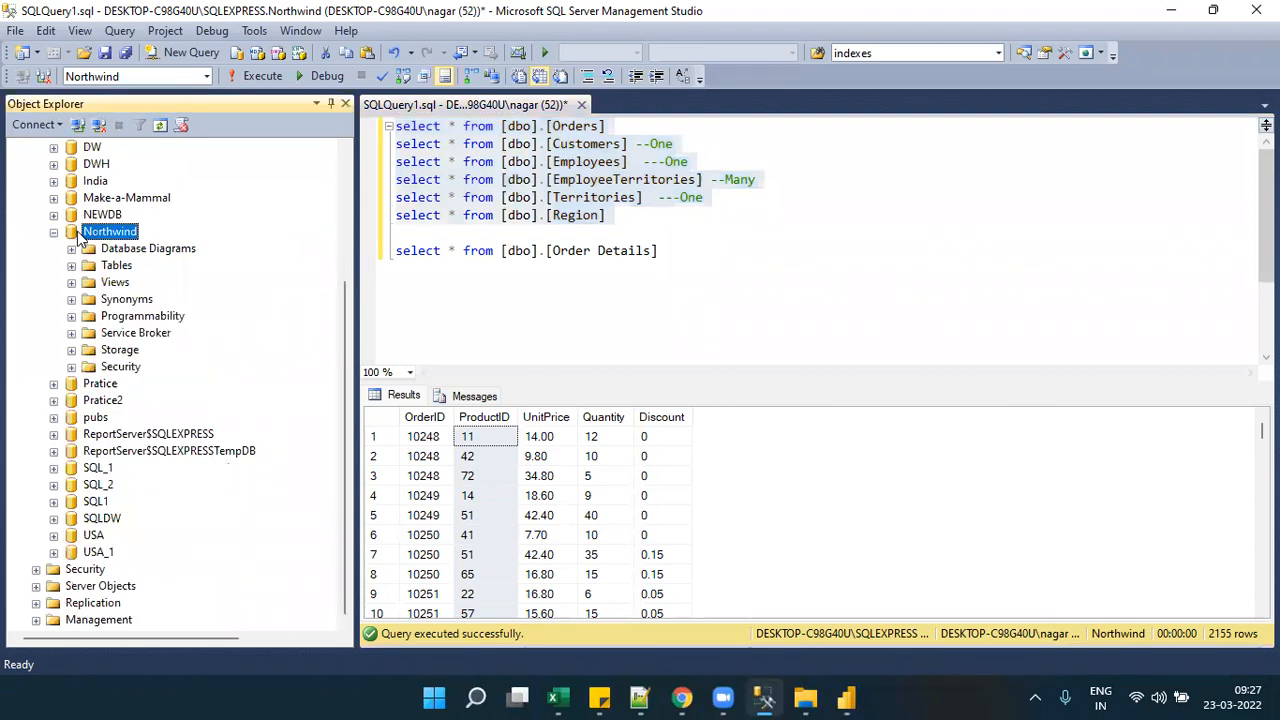
left_click(54, 232)
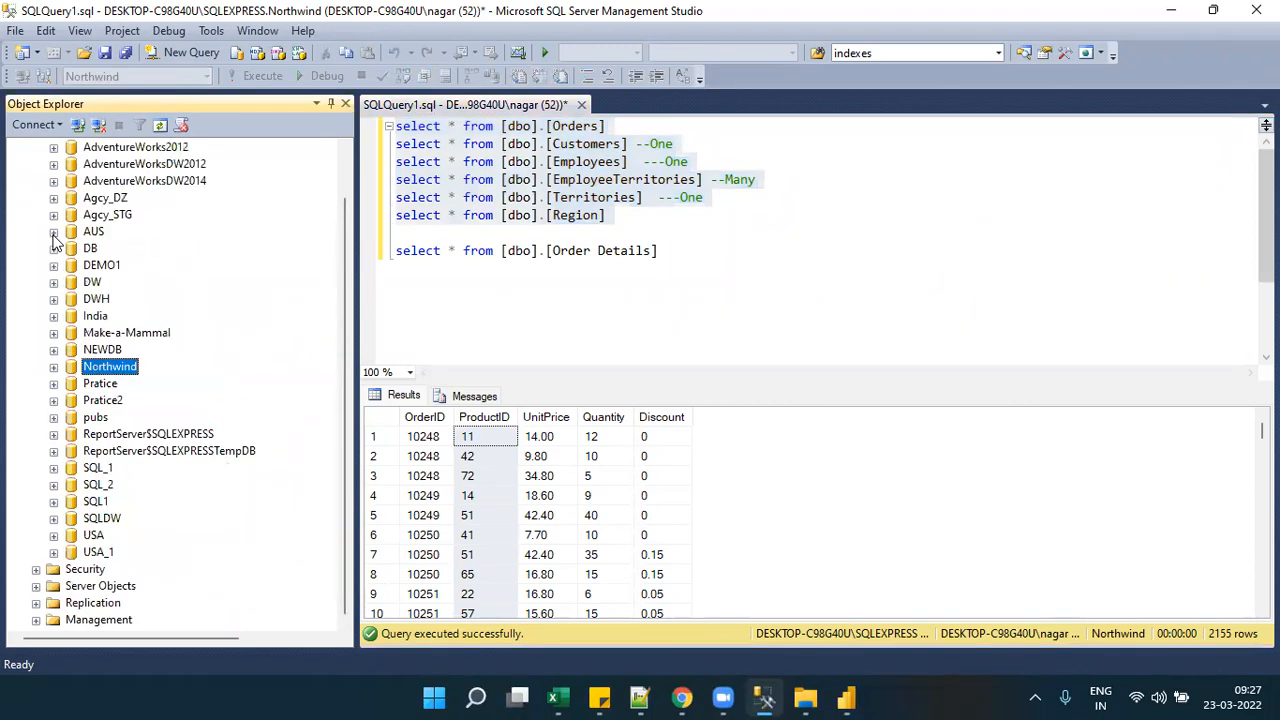
left_click(343, 170)
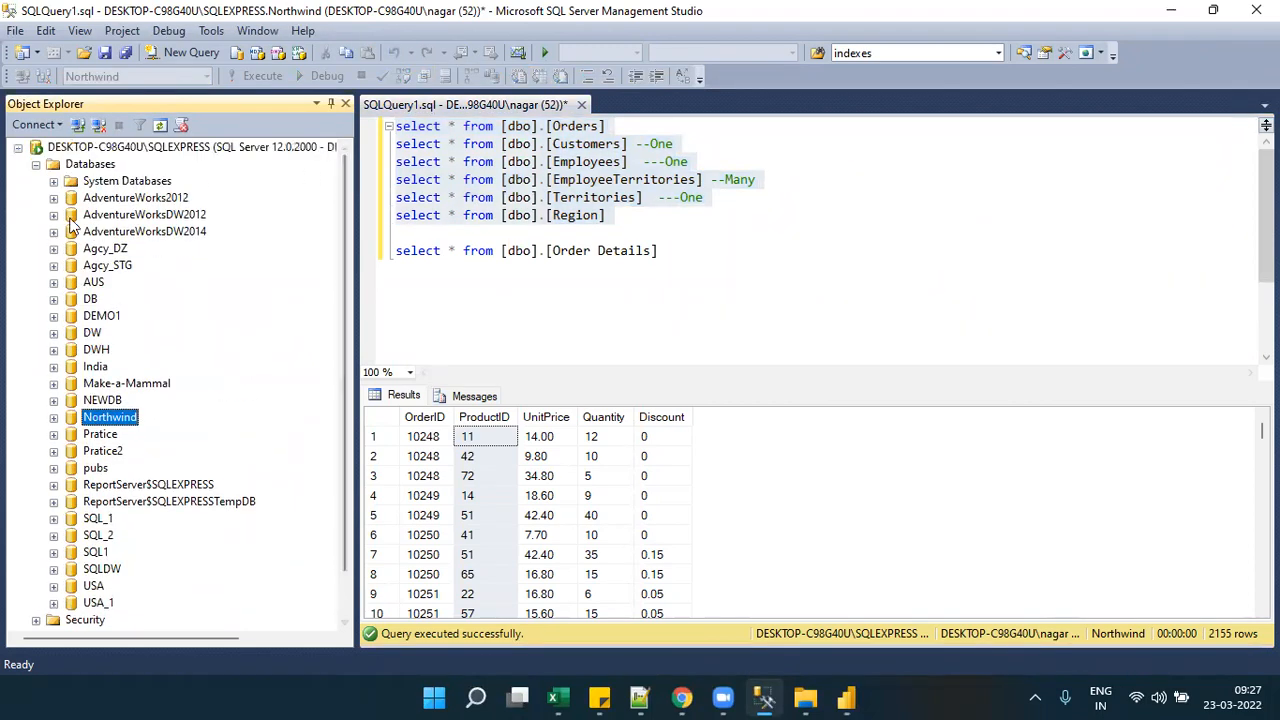
left_click(54, 215)
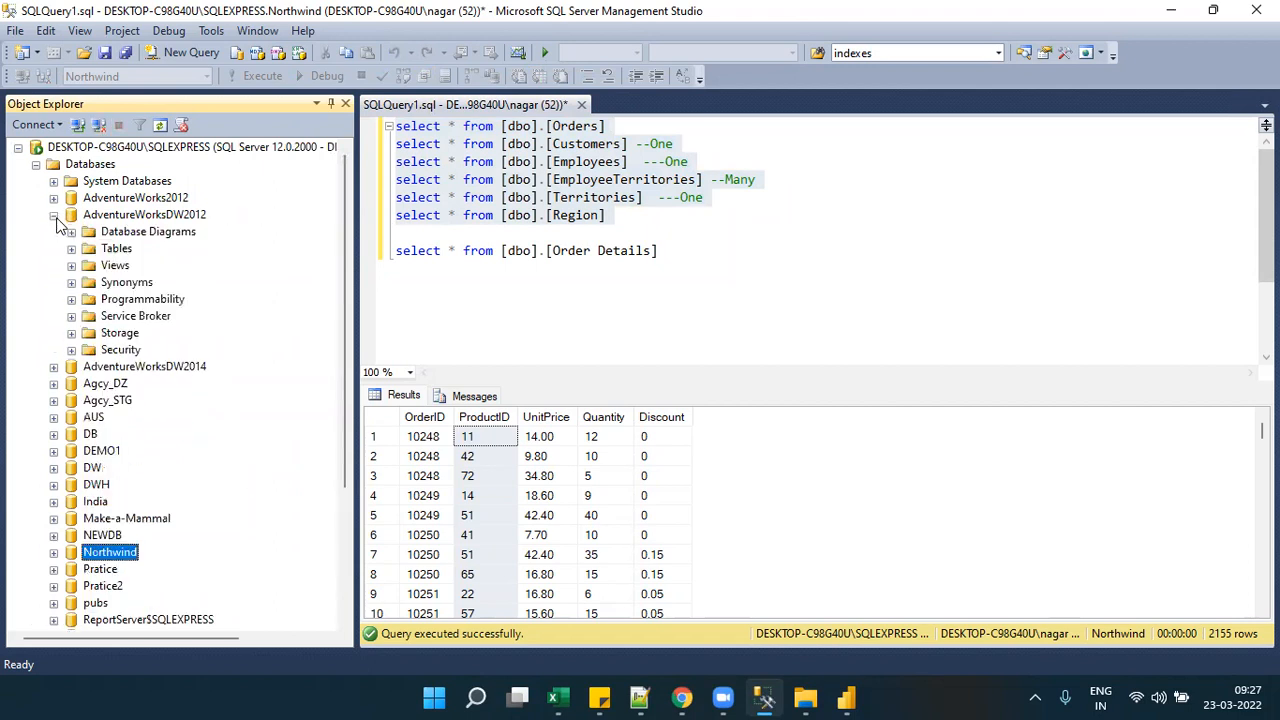
left_click(71, 248)
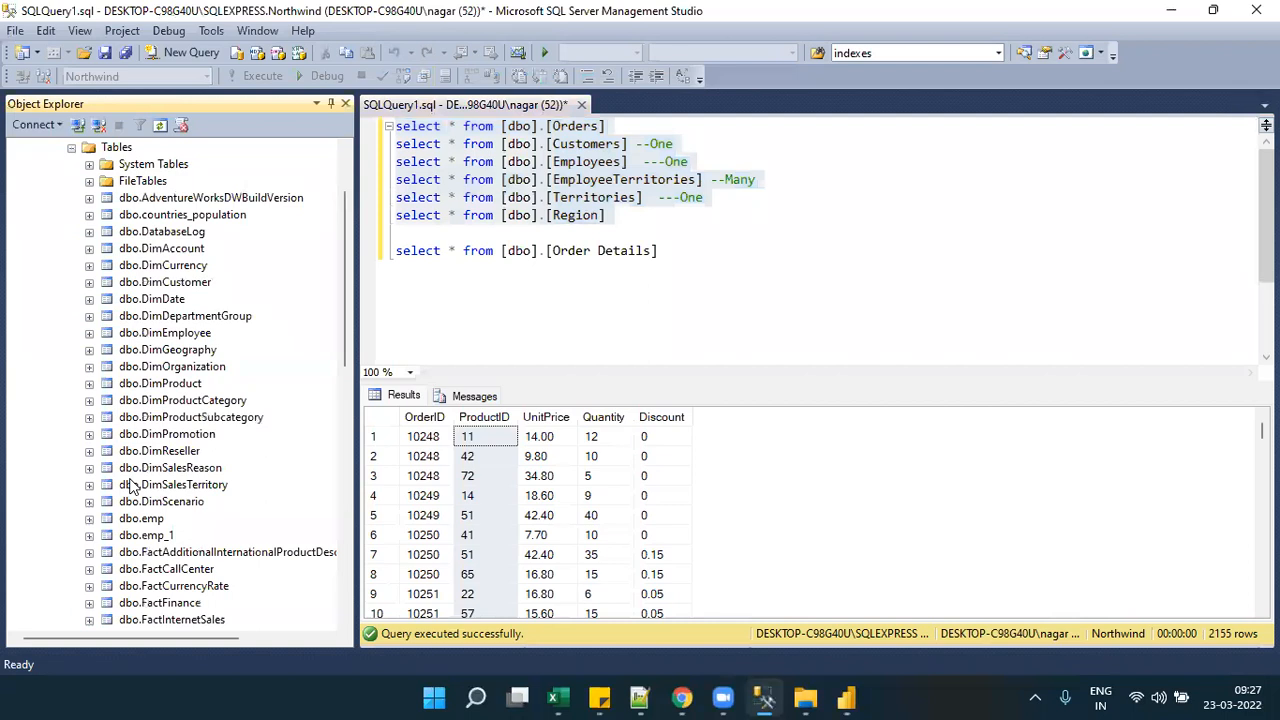
- Switch to the Relationships workbook in Excel and review Sheet4's notes on dimensions, fact tables, measures and dimension modeling
left_click(561, 698)
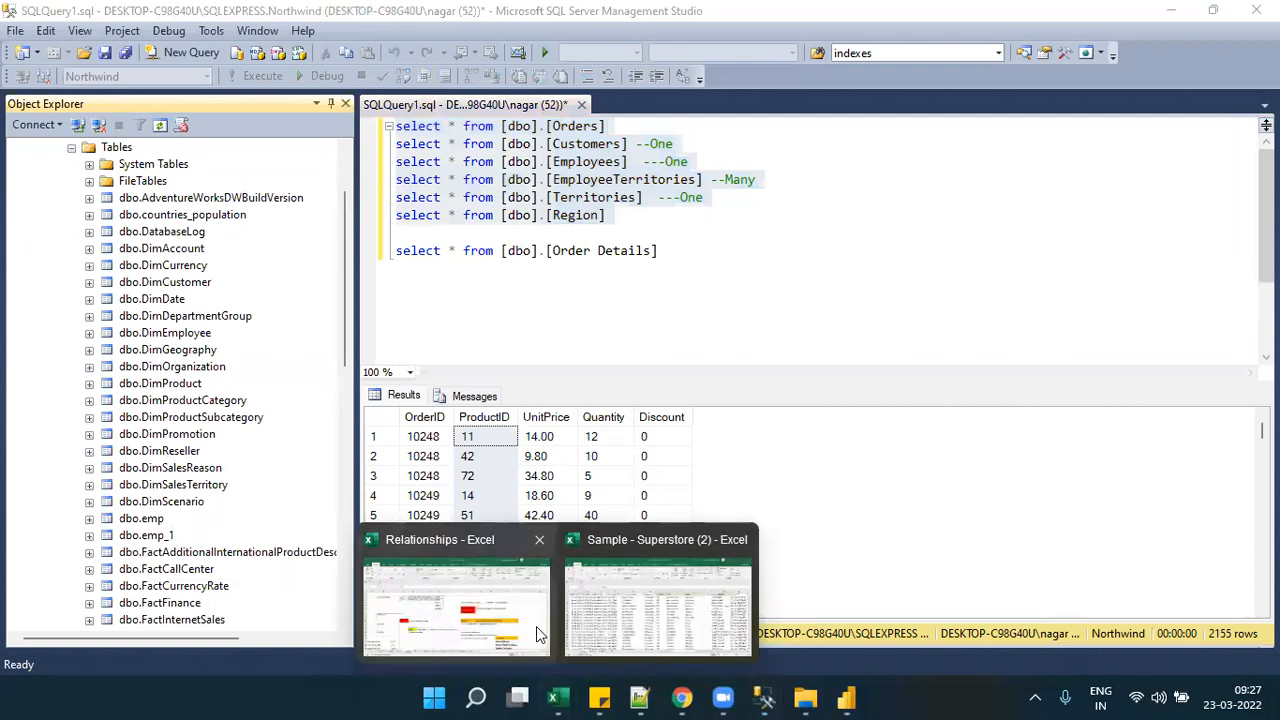
left_click(536, 626)
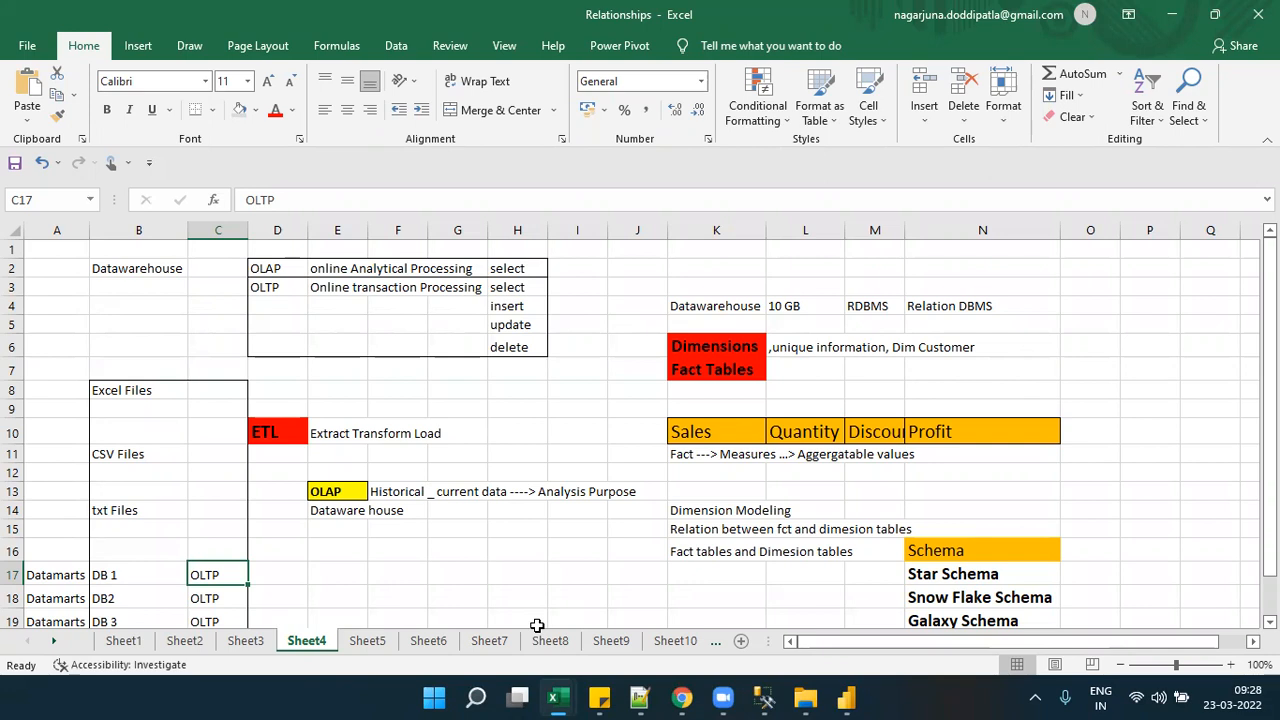
left_click(720, 510)
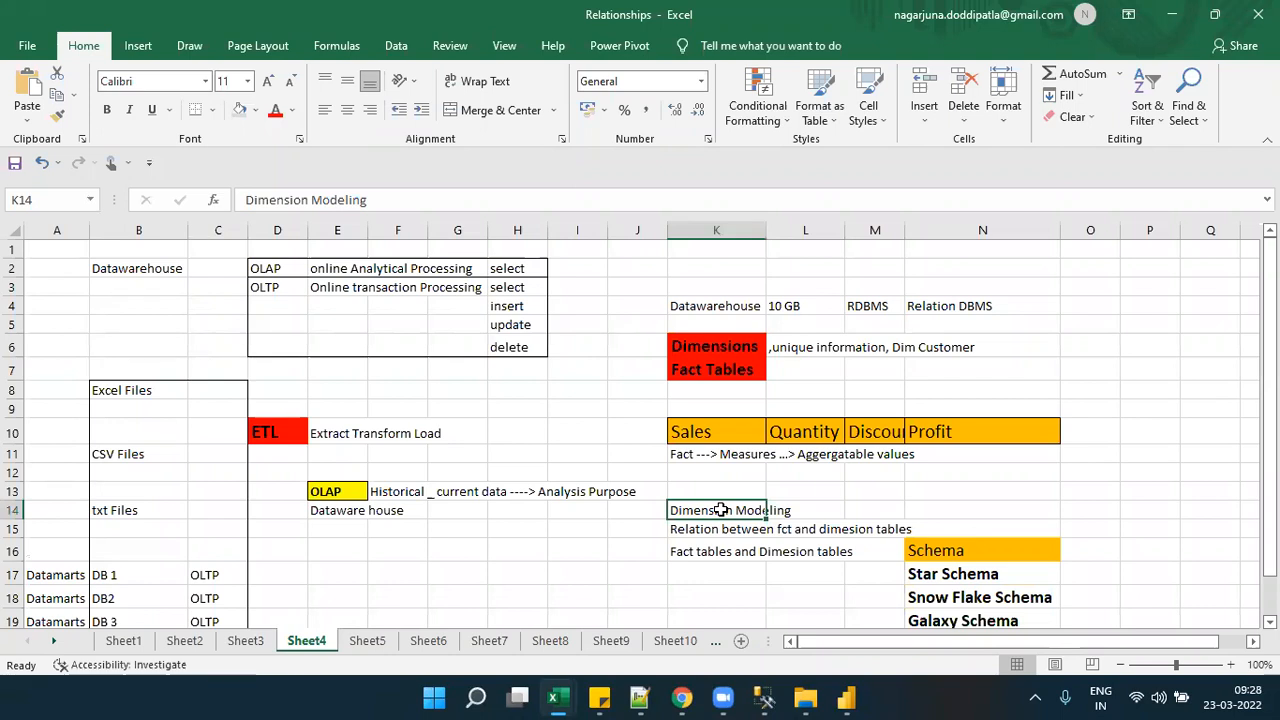
left_click(735, 385)
left_click(730, 372)
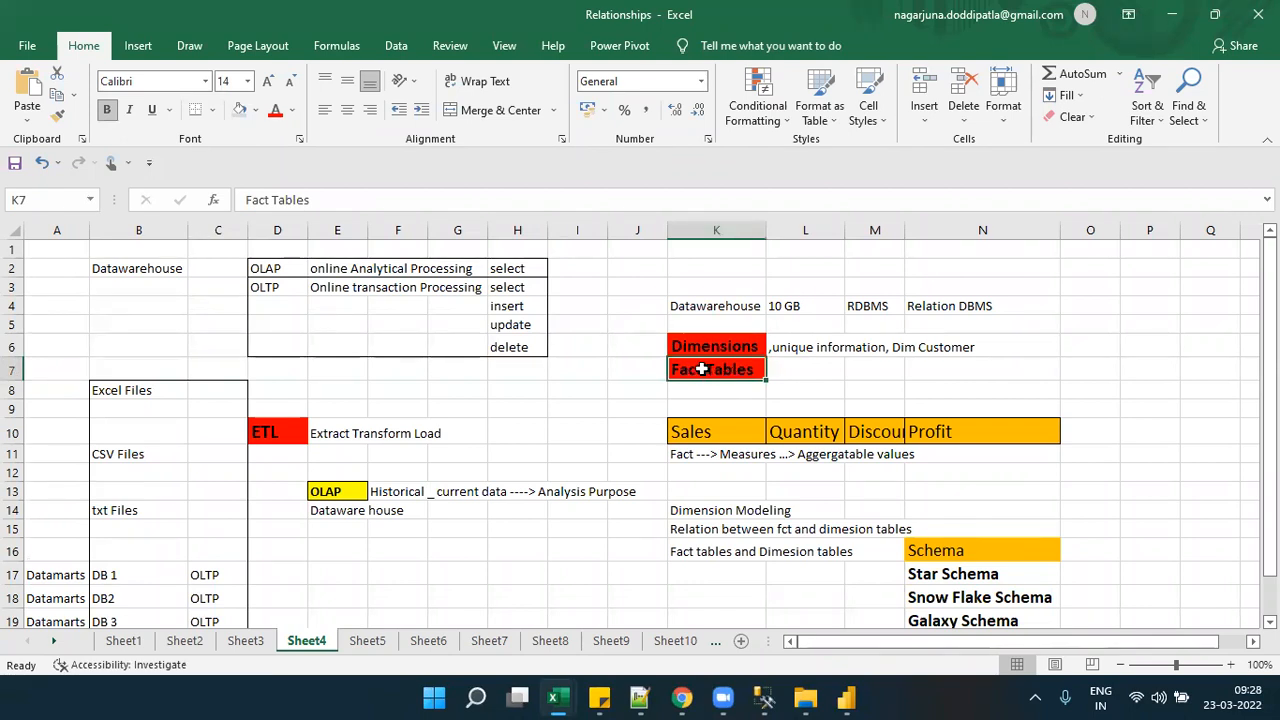
left_click(682, 456)
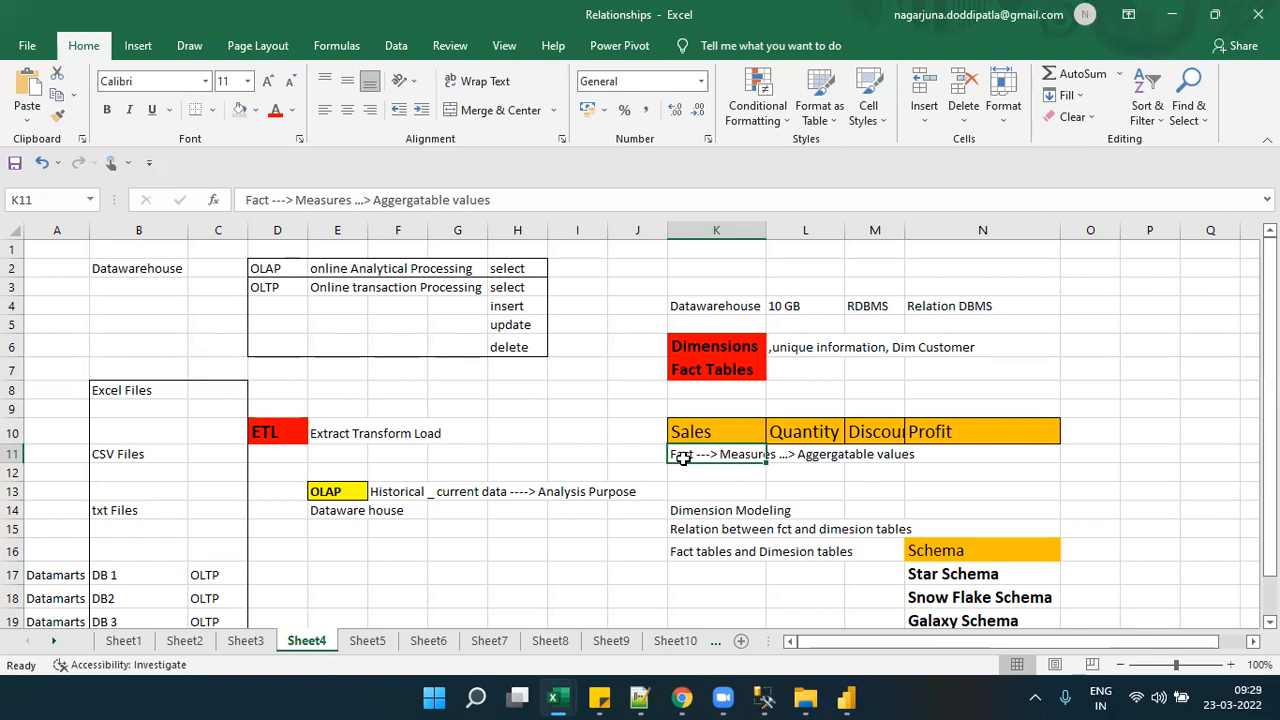
left_click(706, 367)
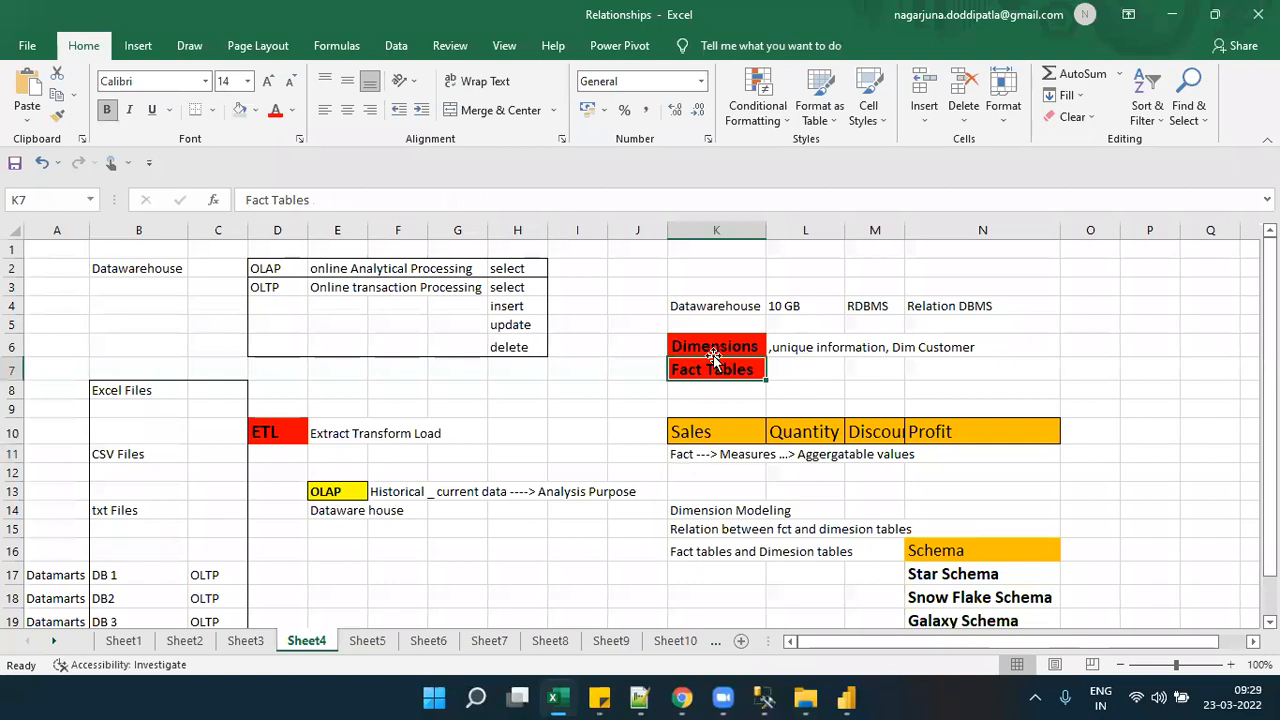
left_click(716, 351)
left_click(700, 514)
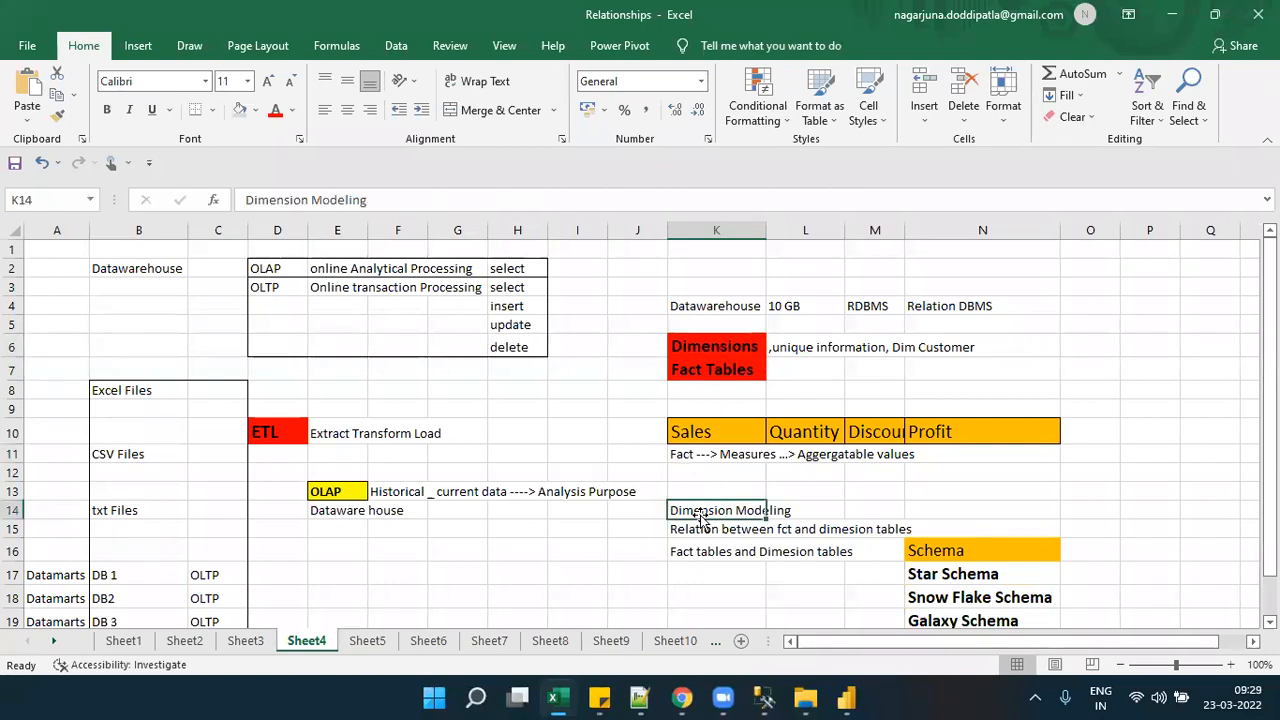
left_click(710, 530)
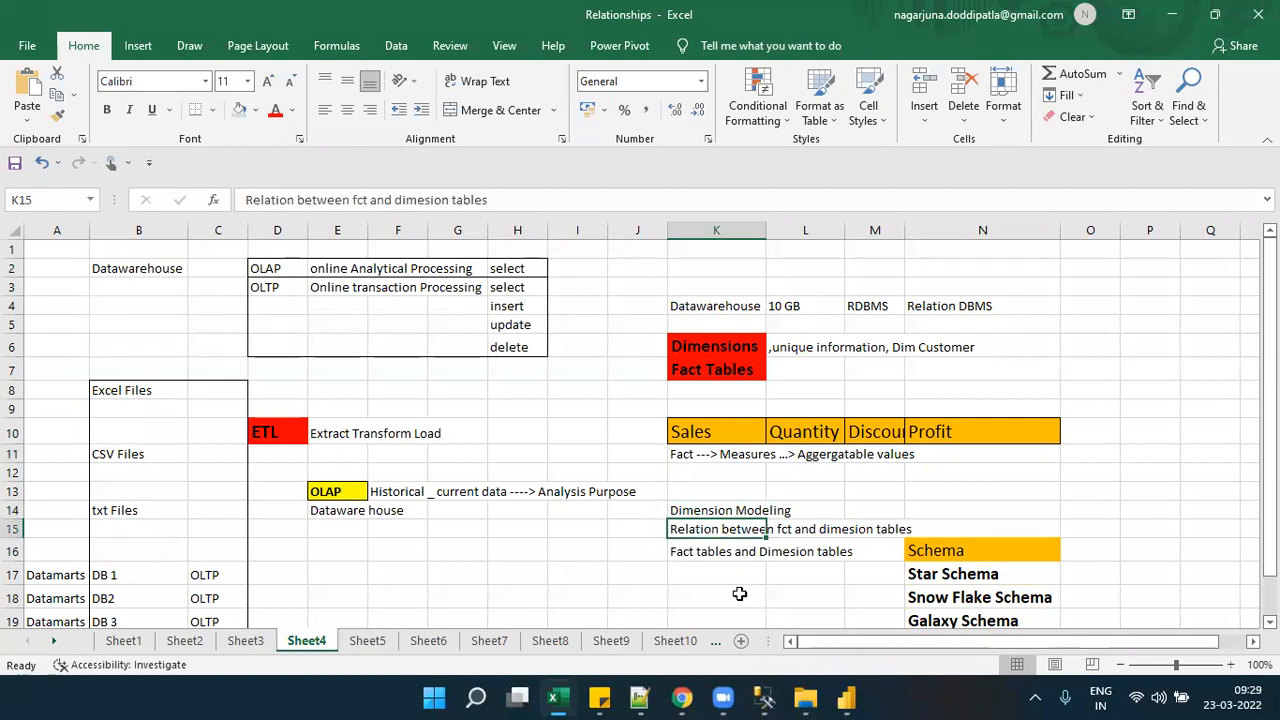
- Open Sheet3 and highlight the customer, city, state, region and country dimension tables in C9:E20
mouse_move(555, 698)
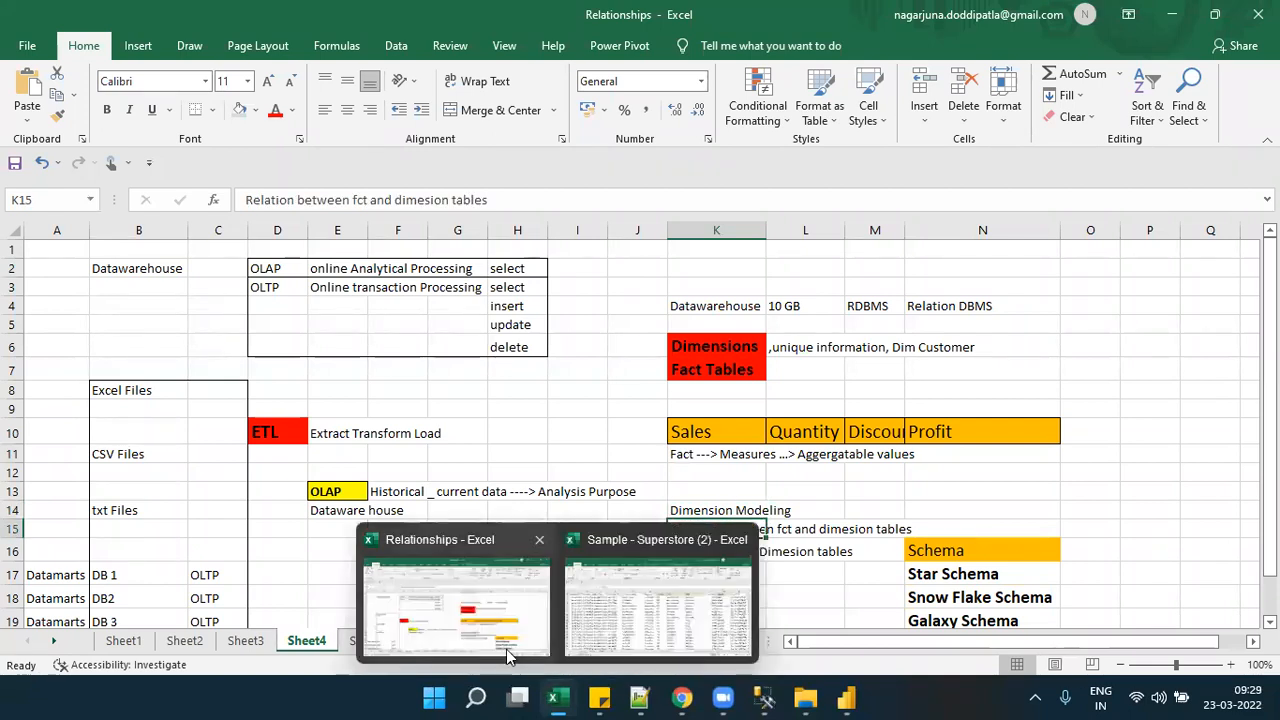
left_click(262, 643)
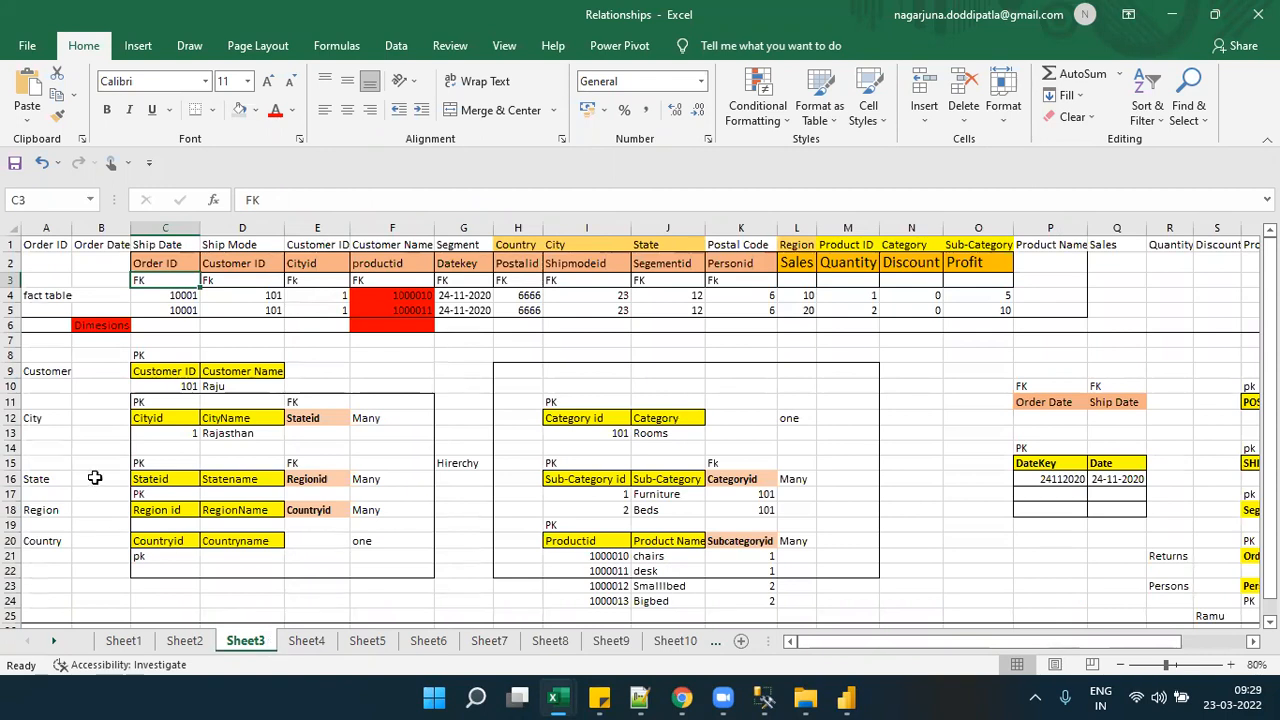
left_click_drag(173, 375, 293, 537)
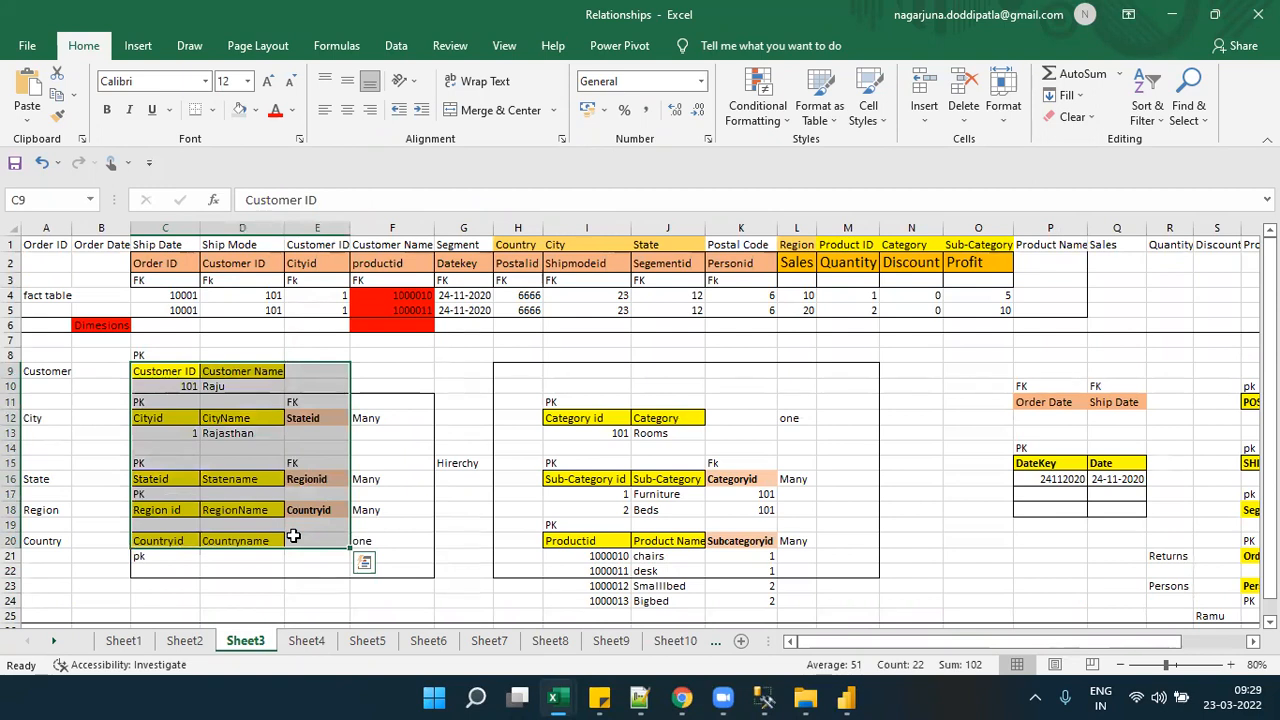
- Switch to SQL Server Management Studio and look through the Dim and Fact tables of AdventureWorksDW2012
left_click(764, 697)
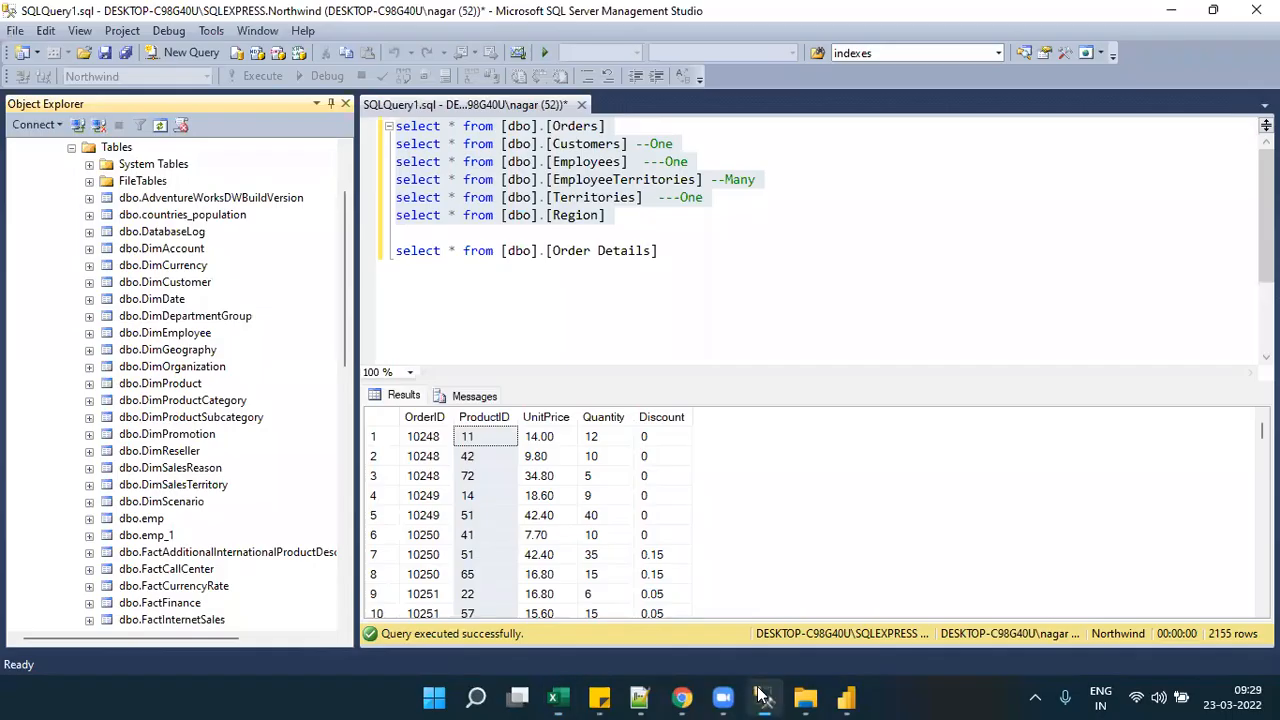
left_click(764, 697)
left_click(764, 697)
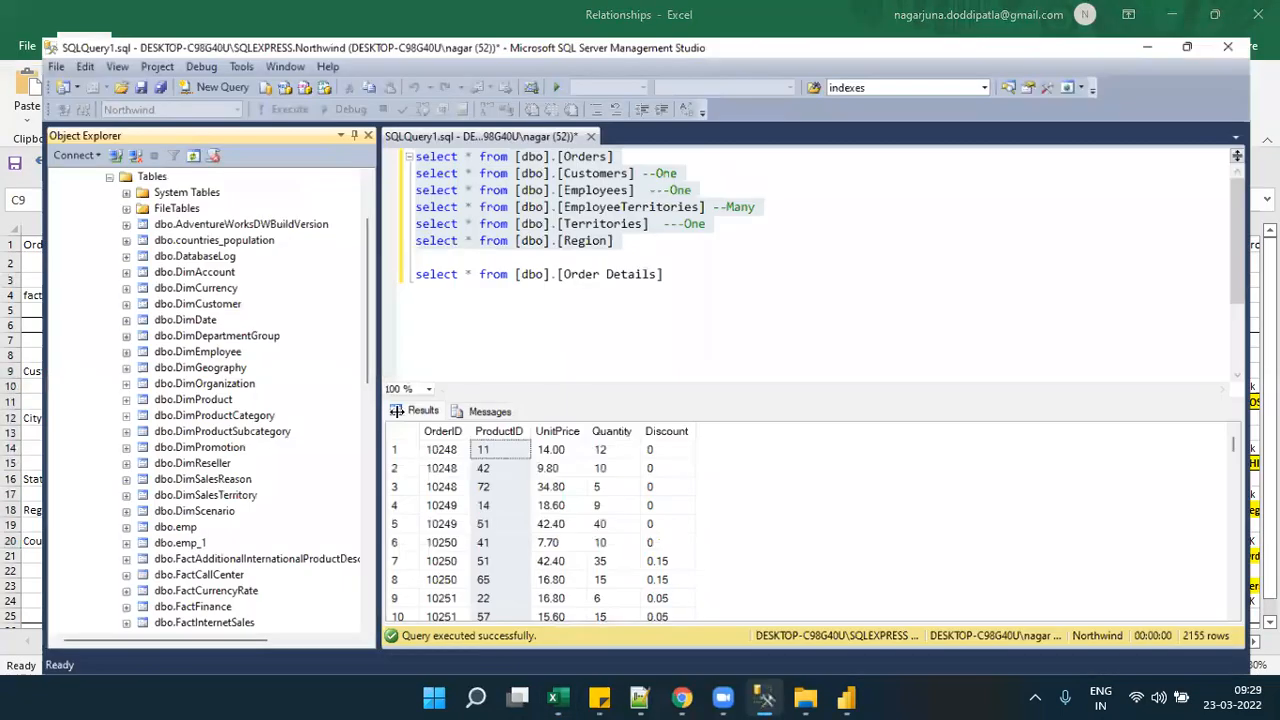
left_click(343, 171)
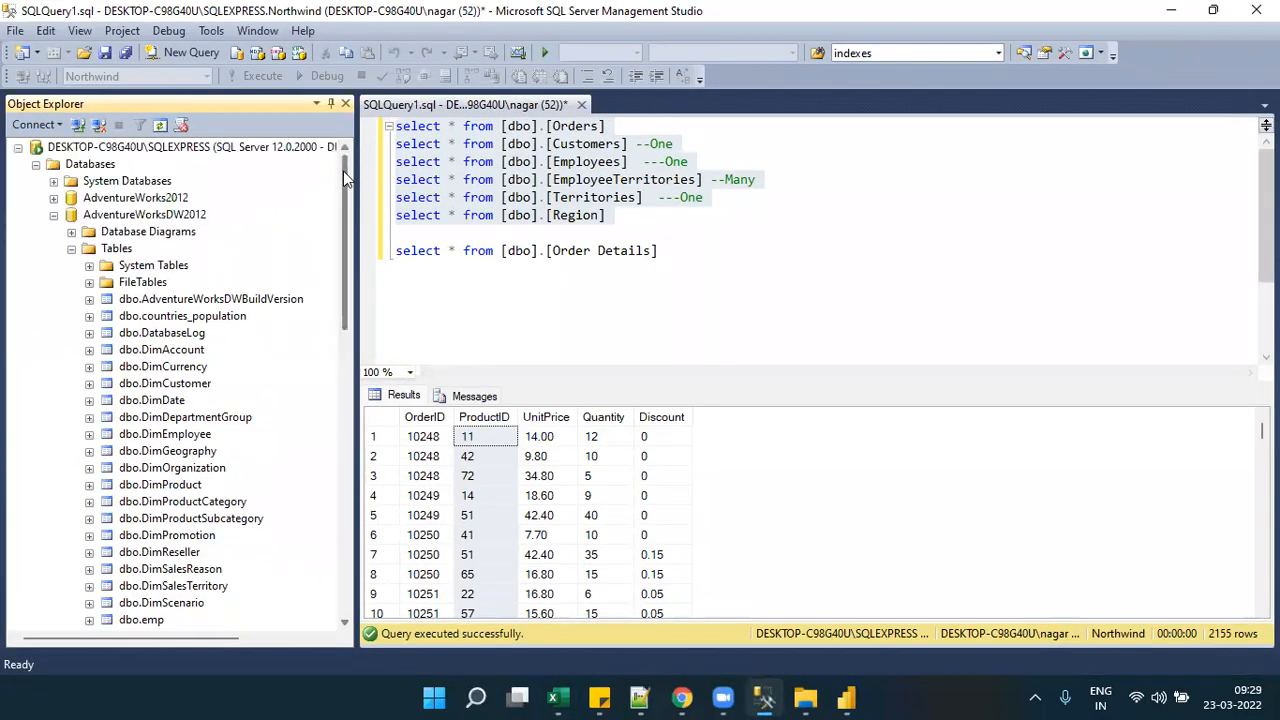
left_click_drag(341, 189, 345, 283)
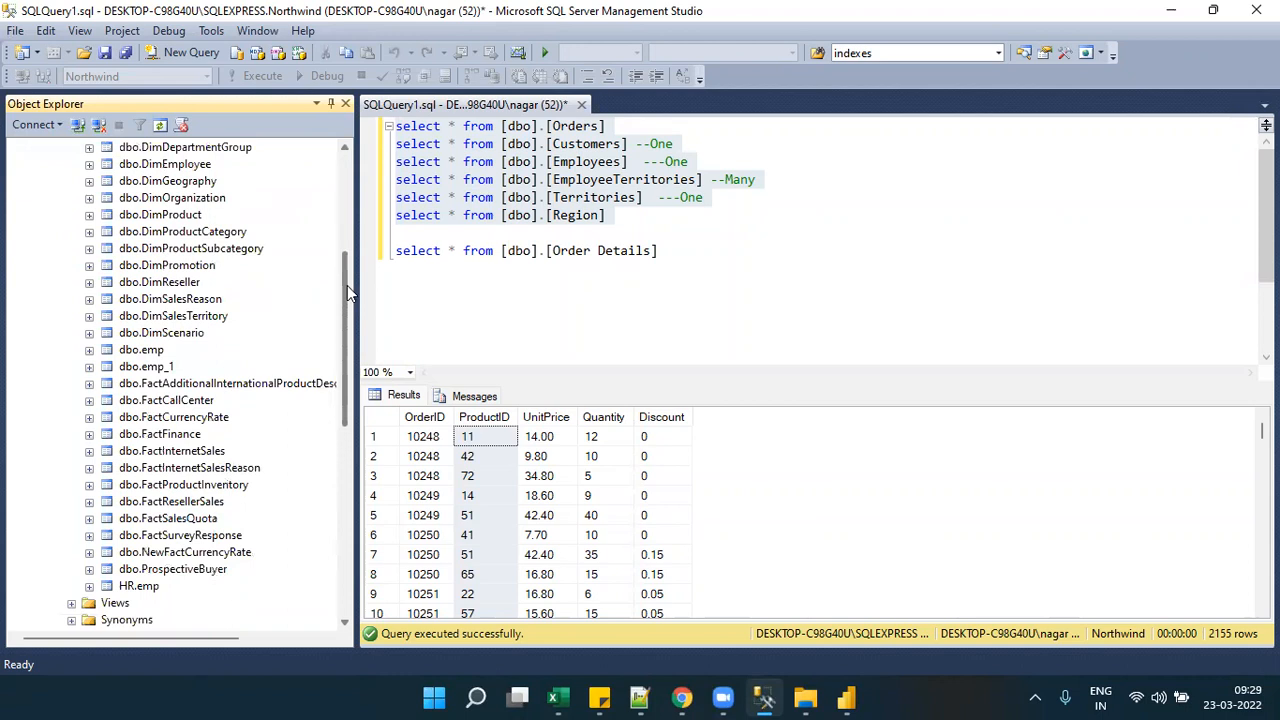
- Insert the FactFinance table name below the Order Details query, copy it and remove it from that query
left_click_drag(168, 433, 725, 303)
left_click(658, 251)
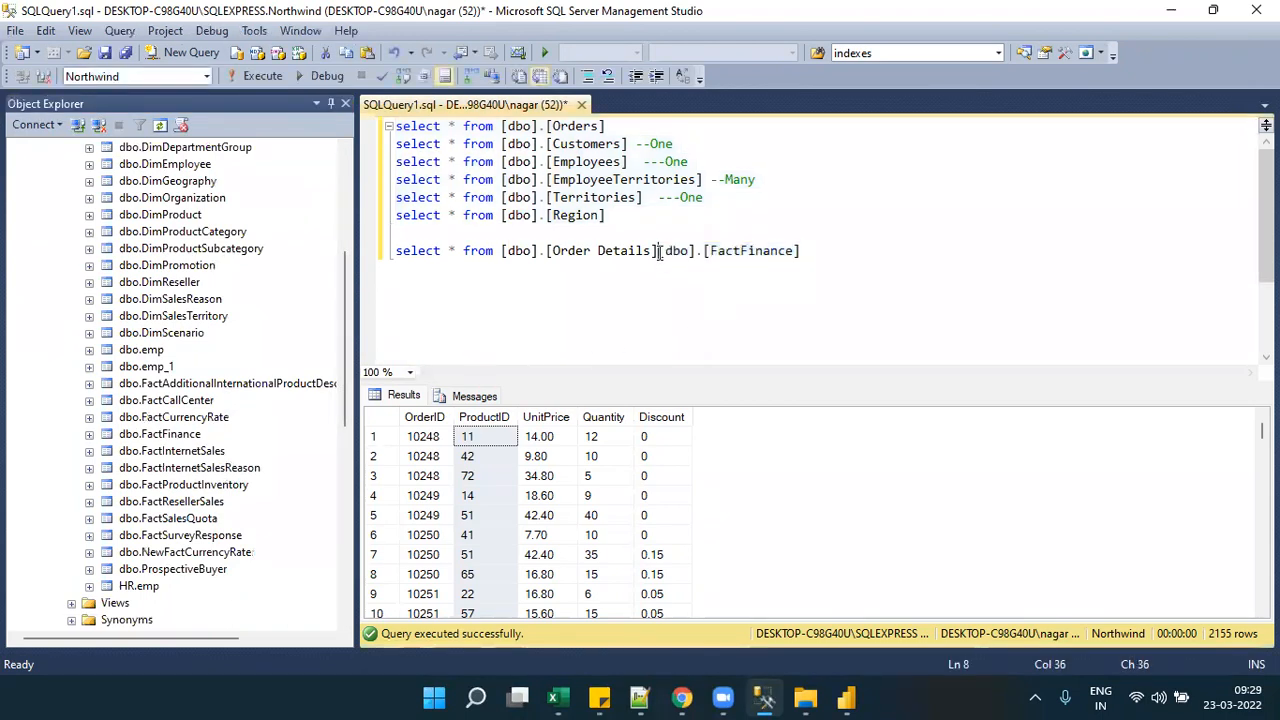
key("Return")
key("Return")
left_click_drag(557, 287, 346, 164)
key("ctrl+c")
key("Delete")
- Create a new query on AdventureWorksDW2012 and run select * from [dbo].[FactFinance]
left_click(175, 216)
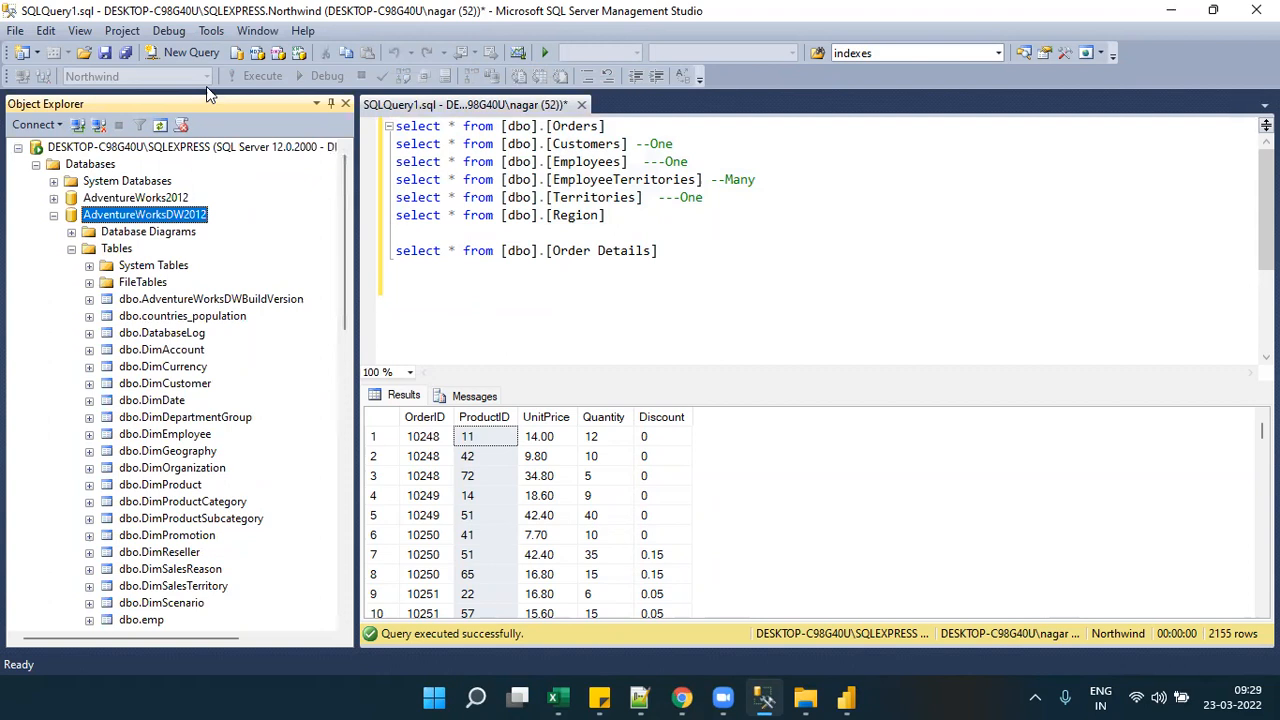
left_click(185, 52)
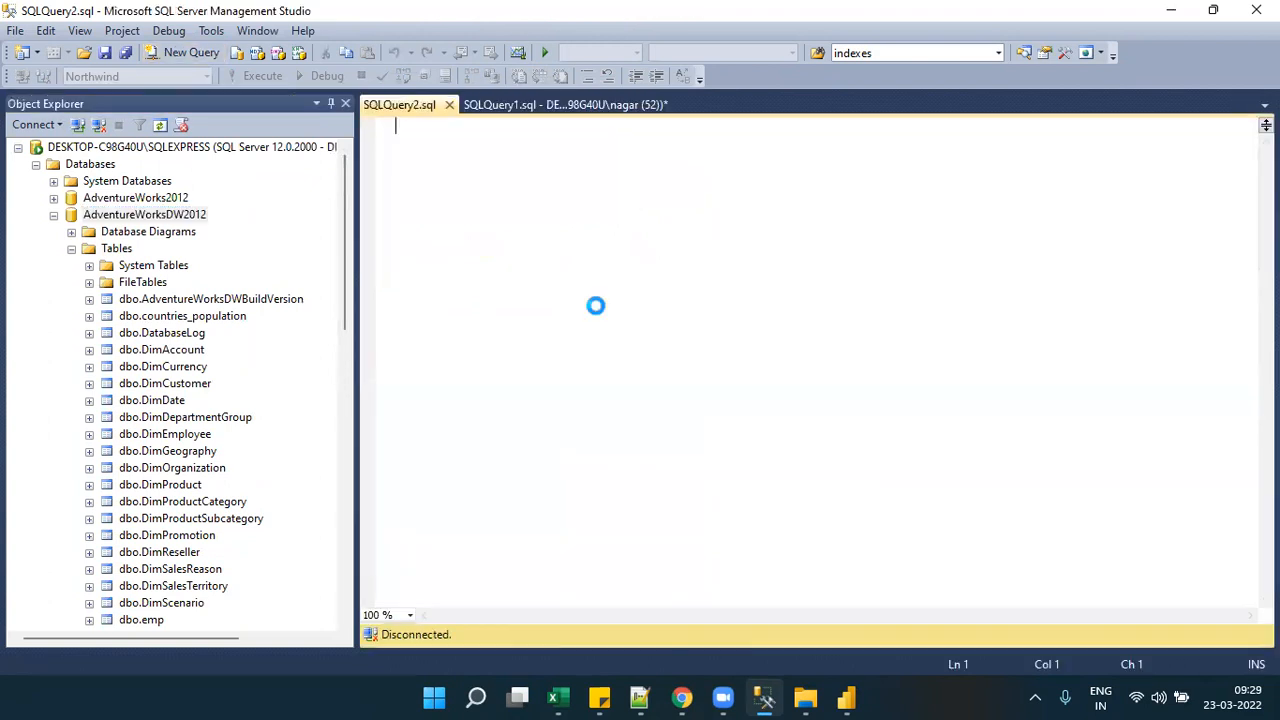
type("select * from")
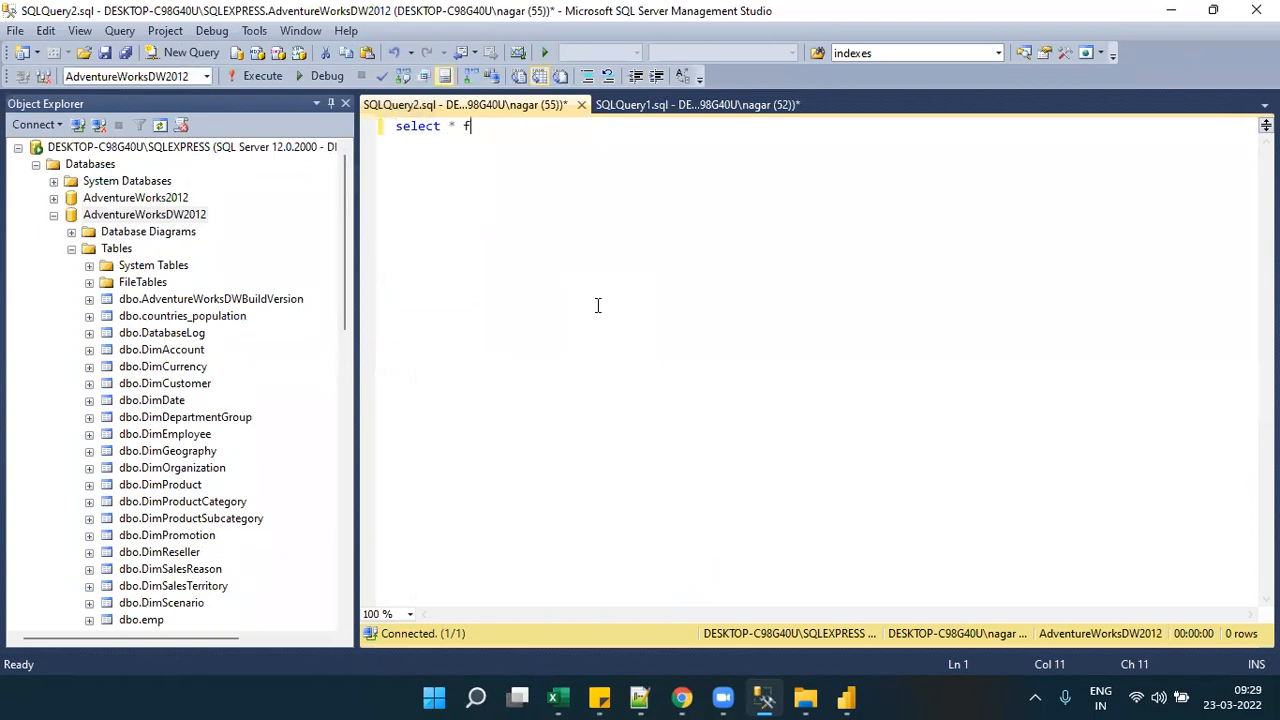
key("ctrl+v")
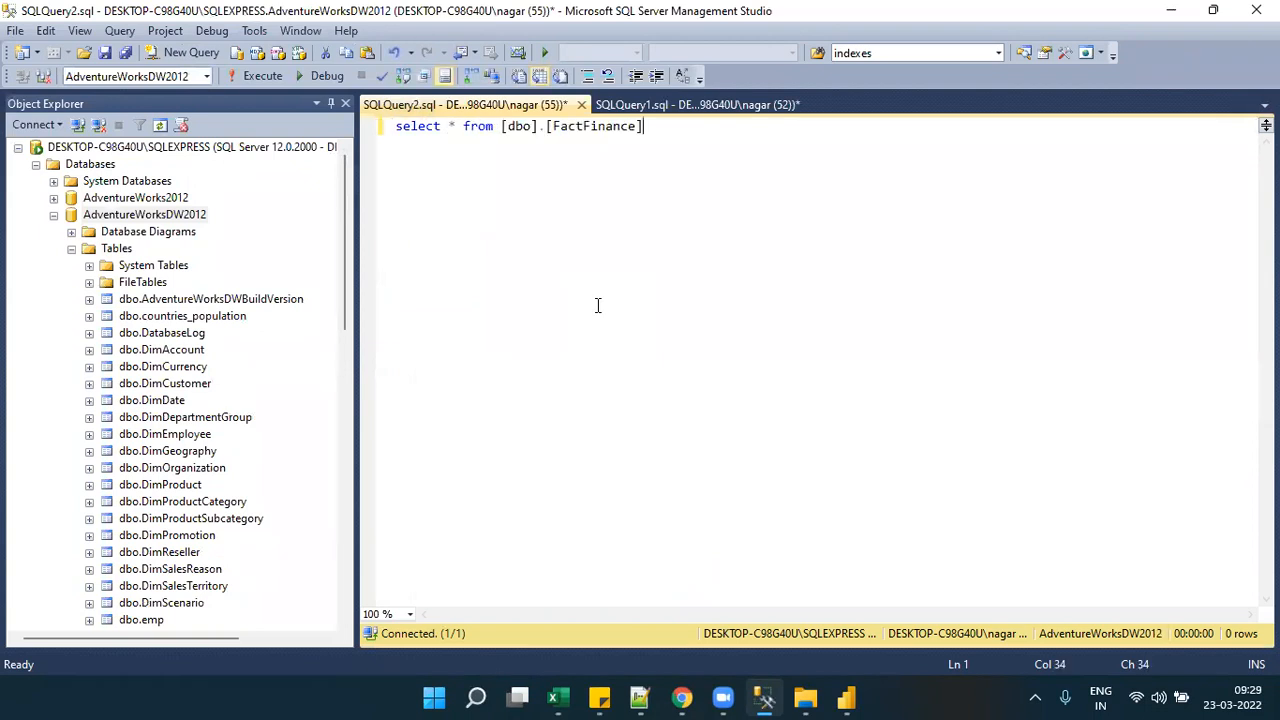
left_click(270, 82)
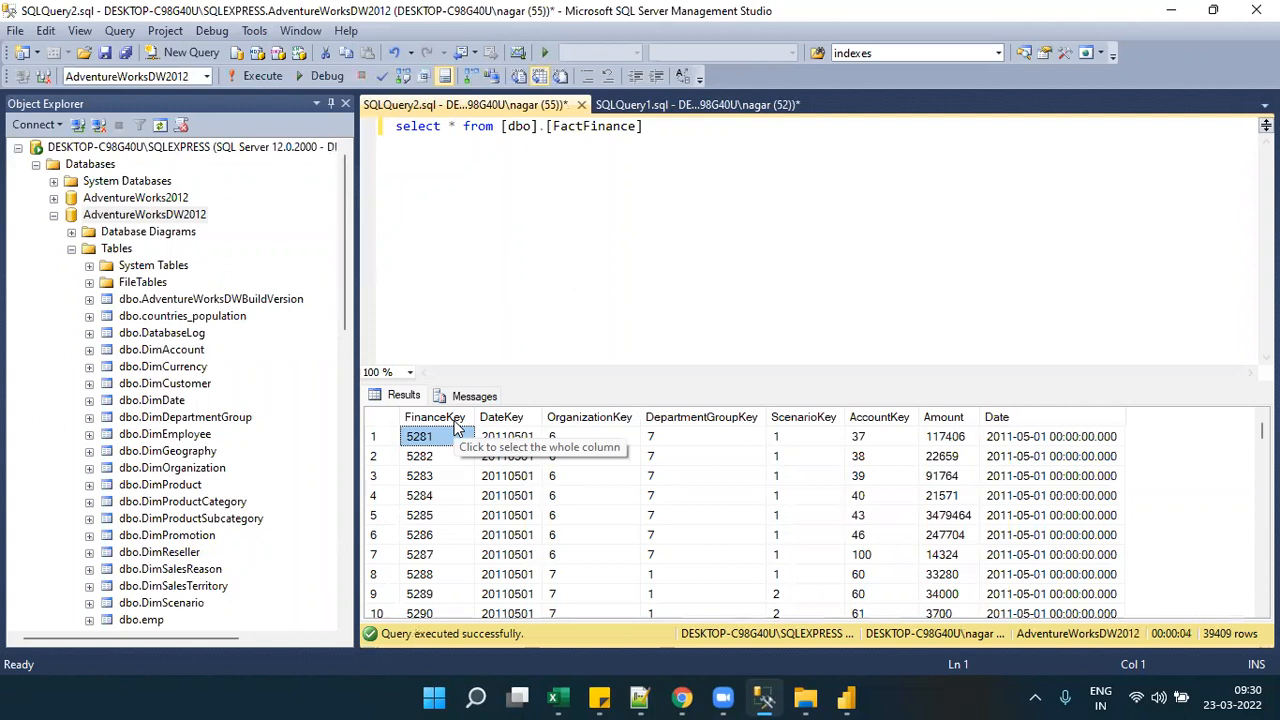
- Examine the key columns of the FactFinance results, from FinanceKey and DateKey through AccountKey, highlighting the first row's foreign keys
left_click(456, 419)
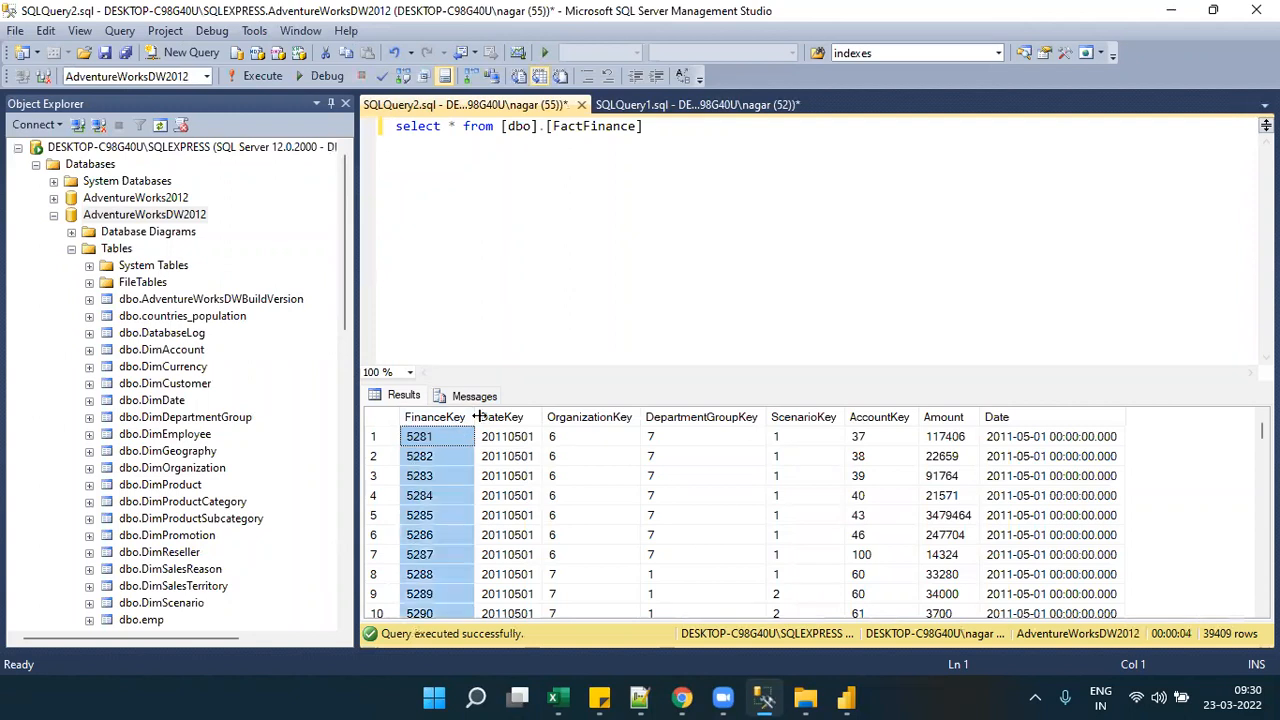
left_click(495, 418)
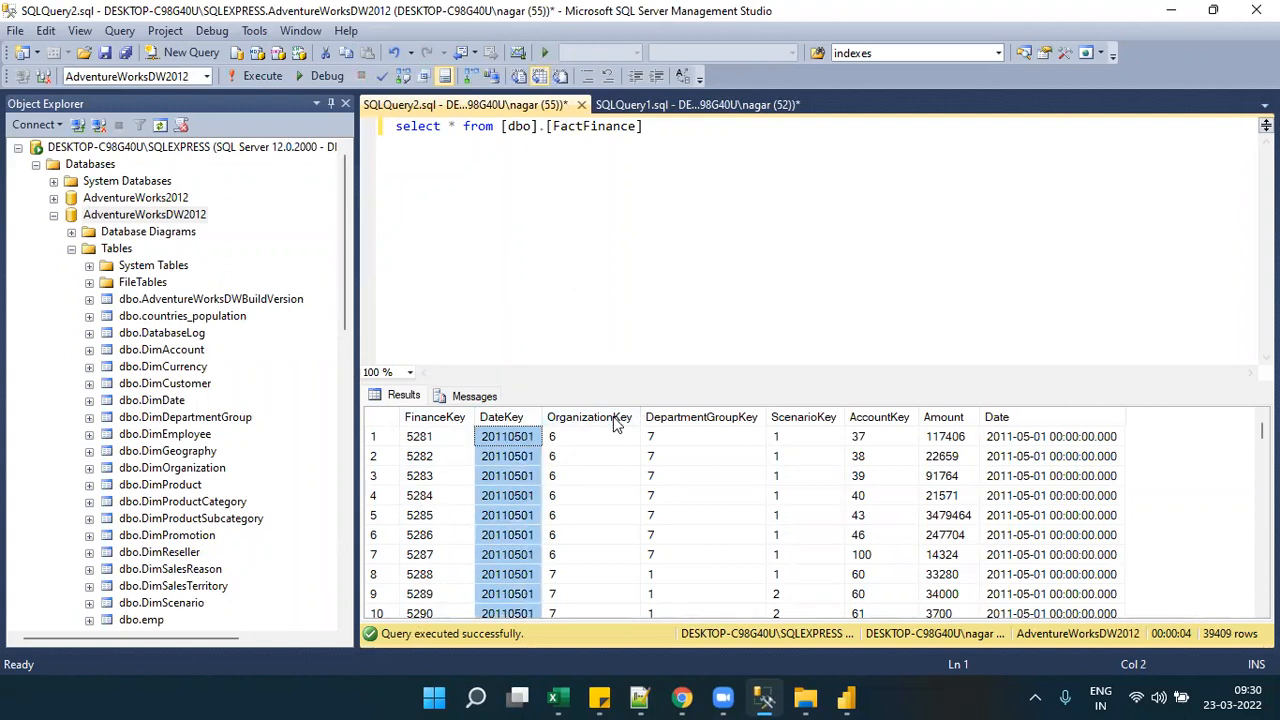
left_click(612, 418)
left_click(522, 418)
left_click(590, 420)
left_click(690, 420)
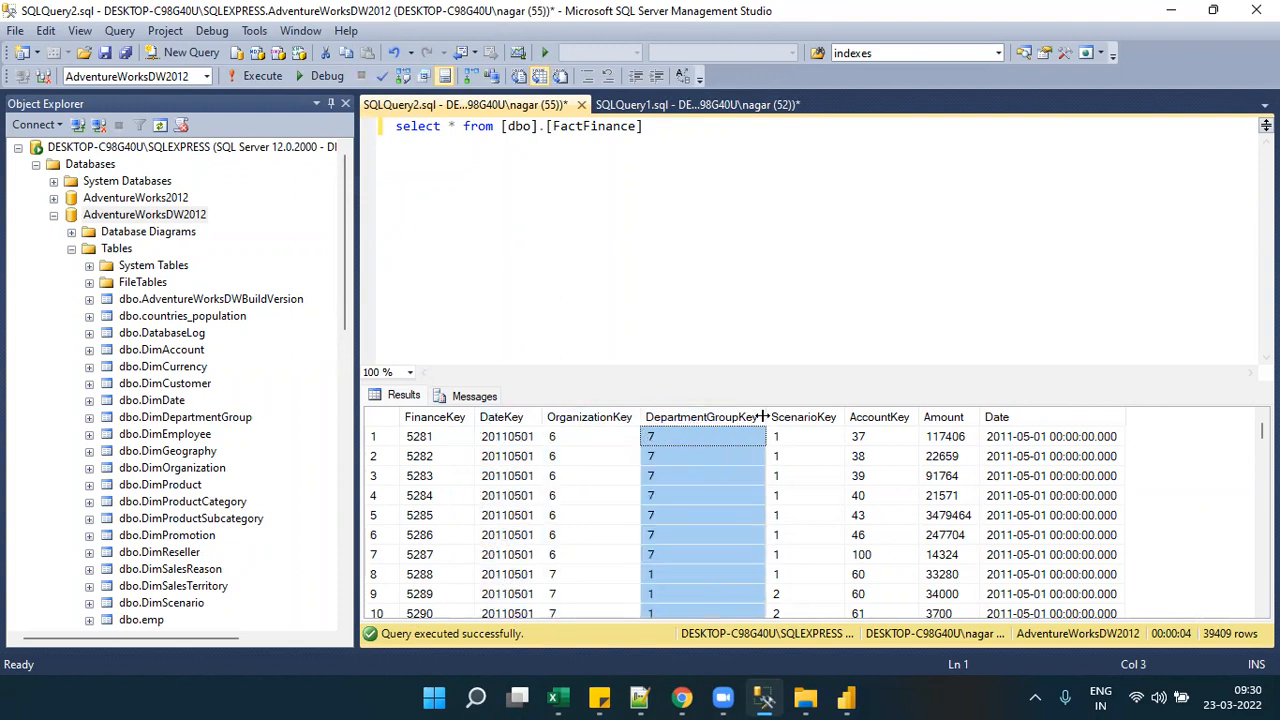
left_click(801, 420)
left_click(870, 436)
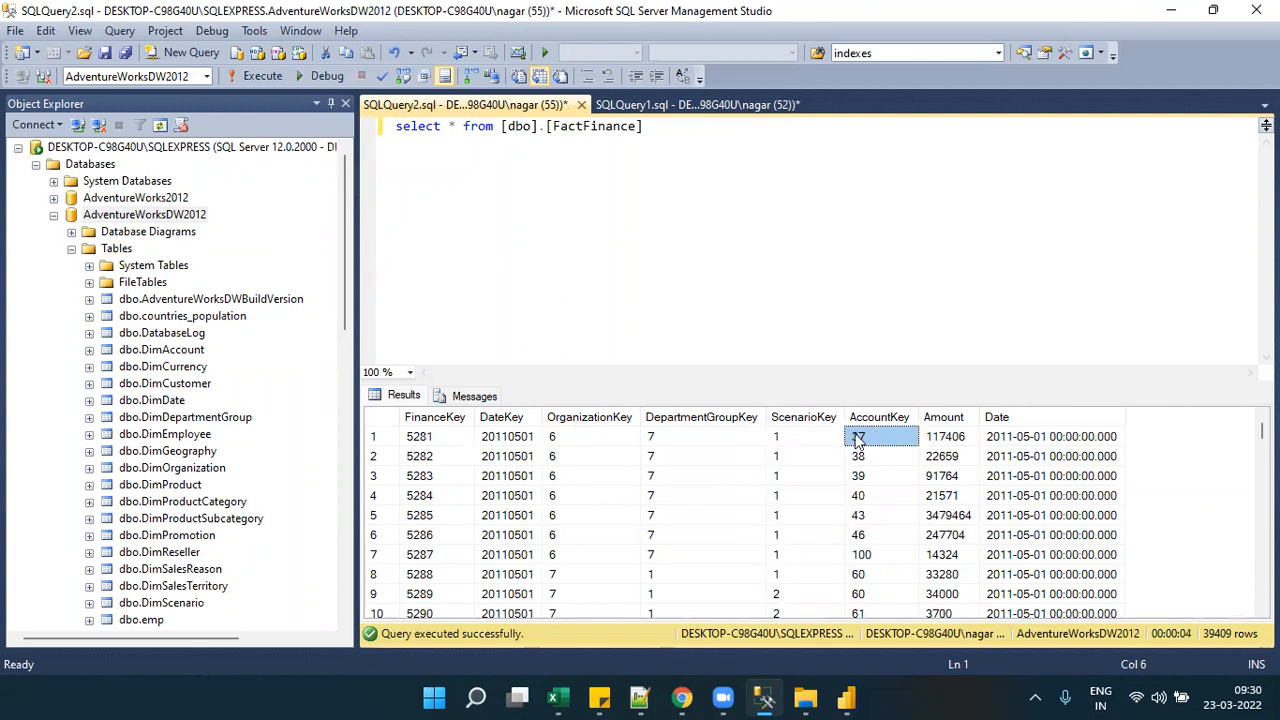
left_click_drag(518, 445, 858, 450)
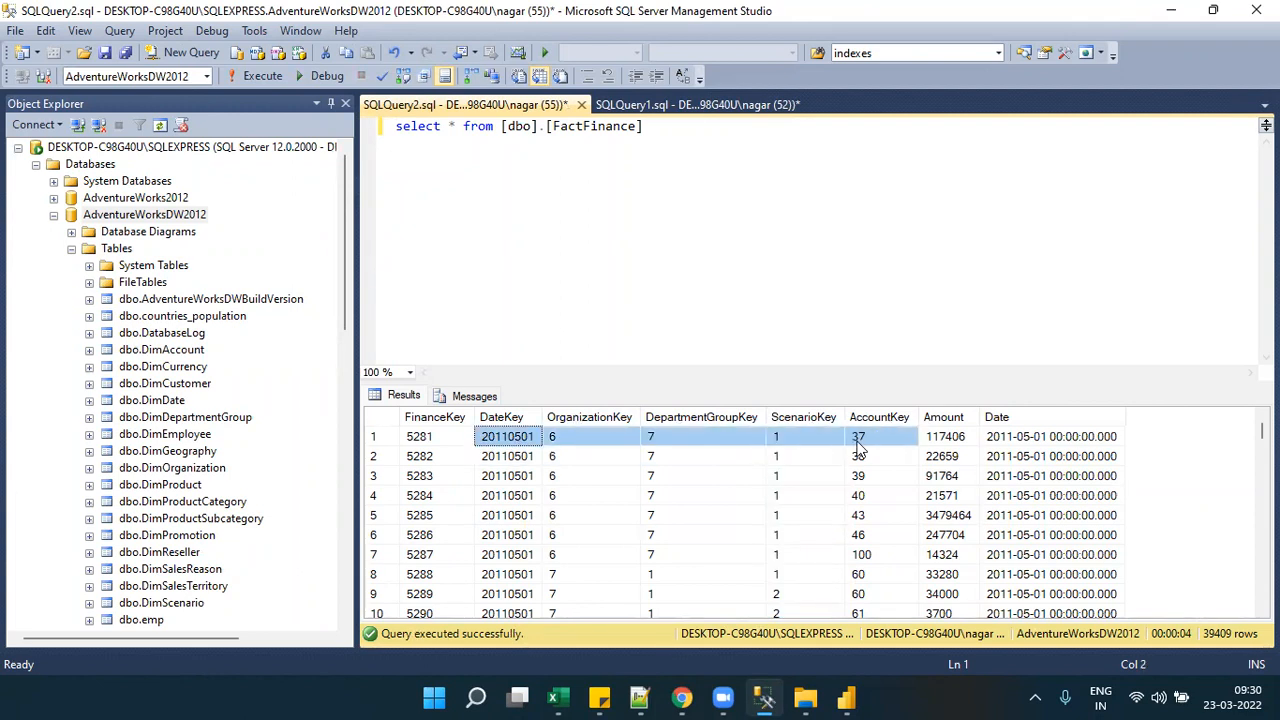
- Locate the dimension tables matching the FactFinance keys: DimAccount, DimScenario, DimDepartmentGroup, DimOrganization and DimDate
left_click(164, 352)
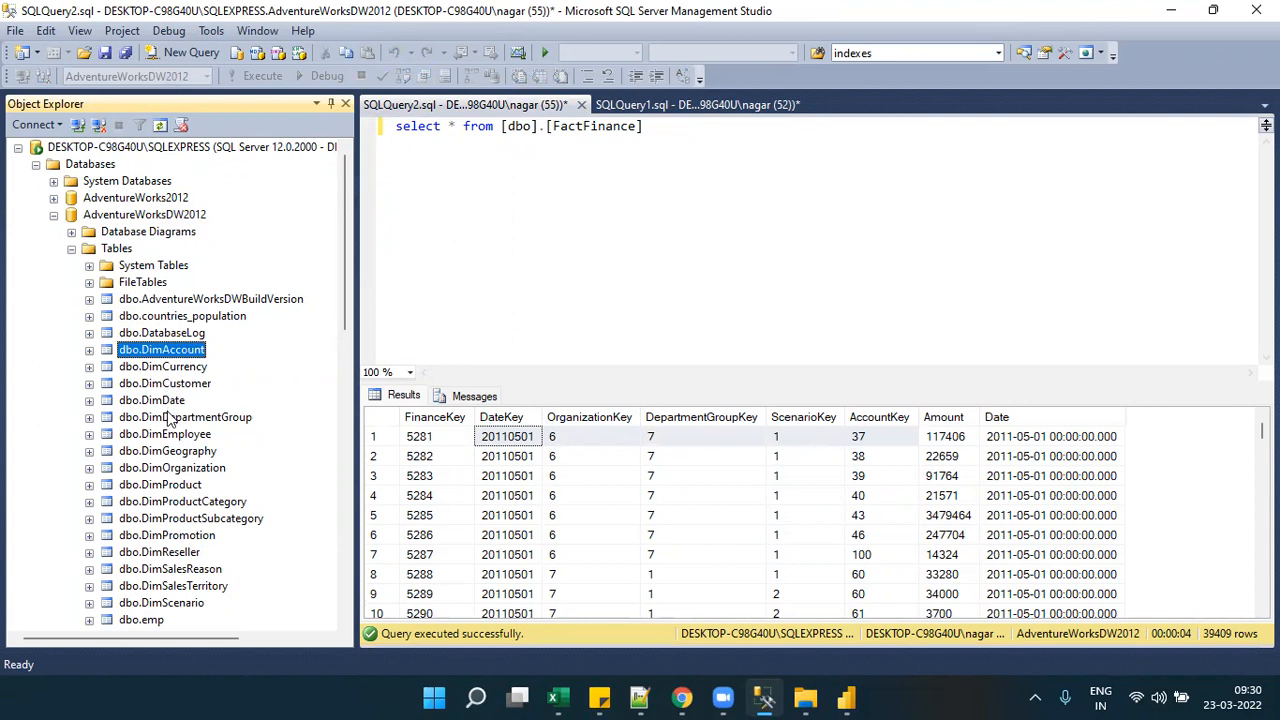
left_click(167, 602)
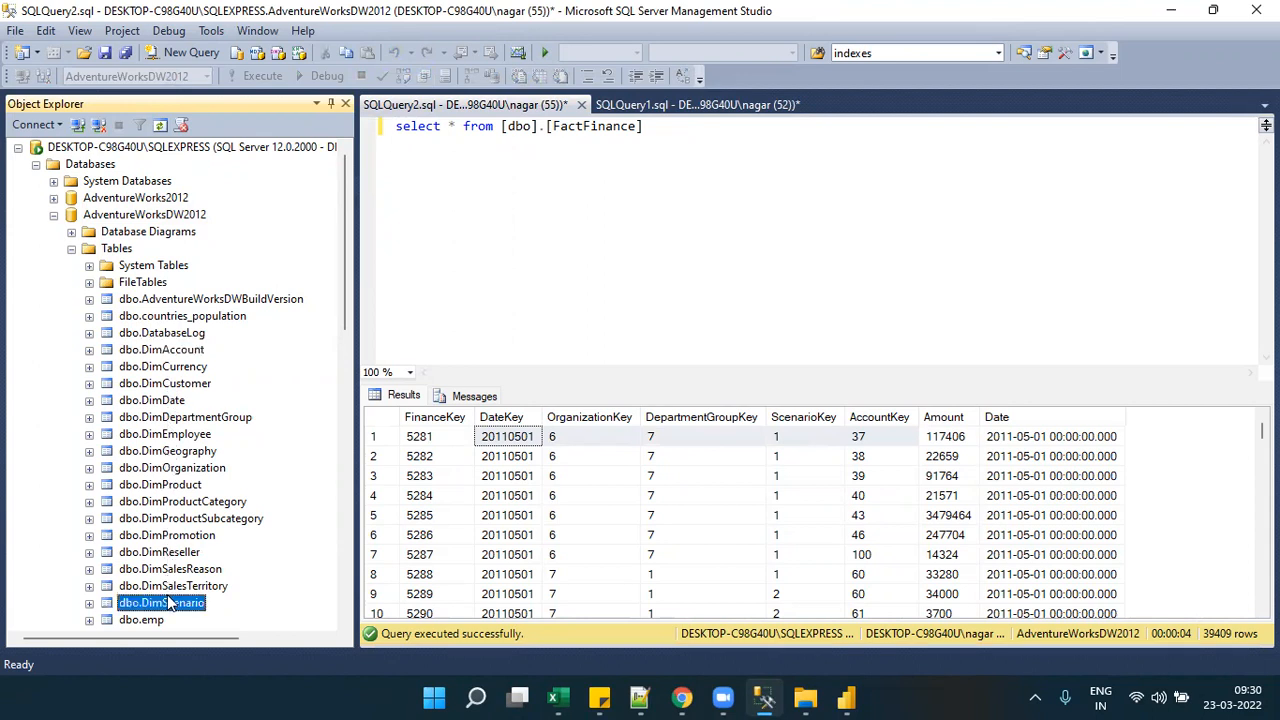
left_click(188, 418)
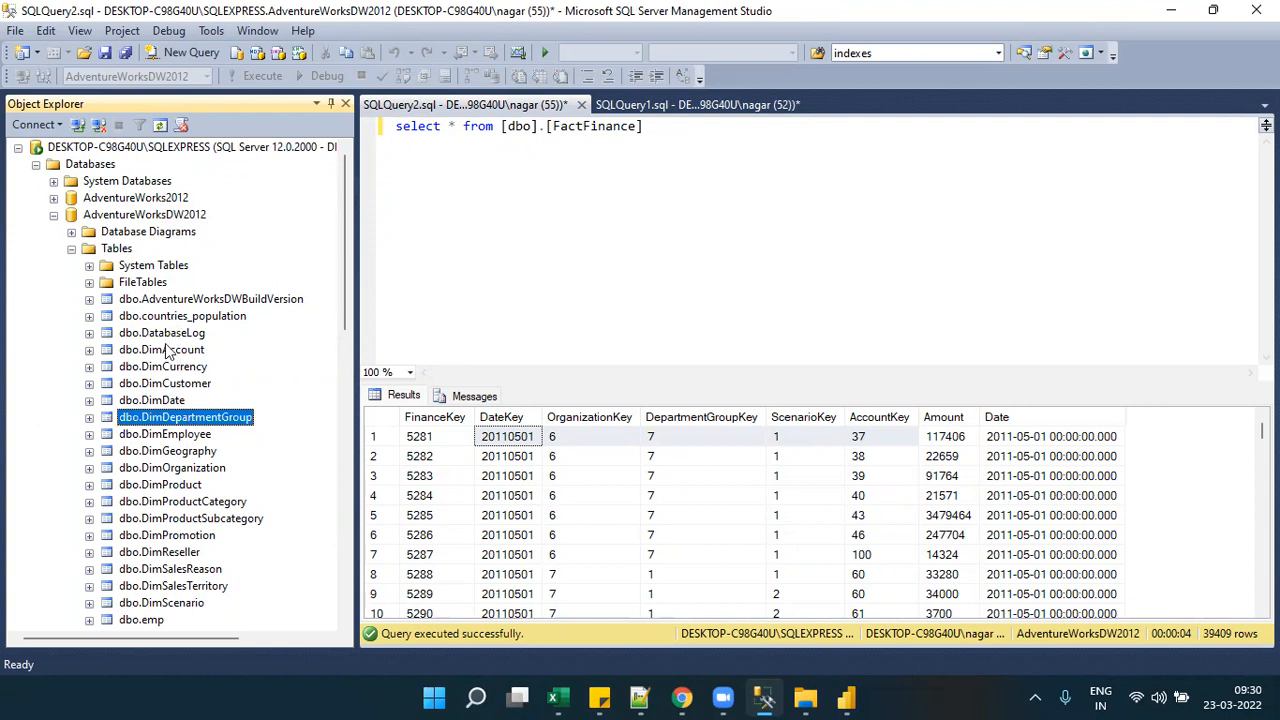
left_click(165, 474)
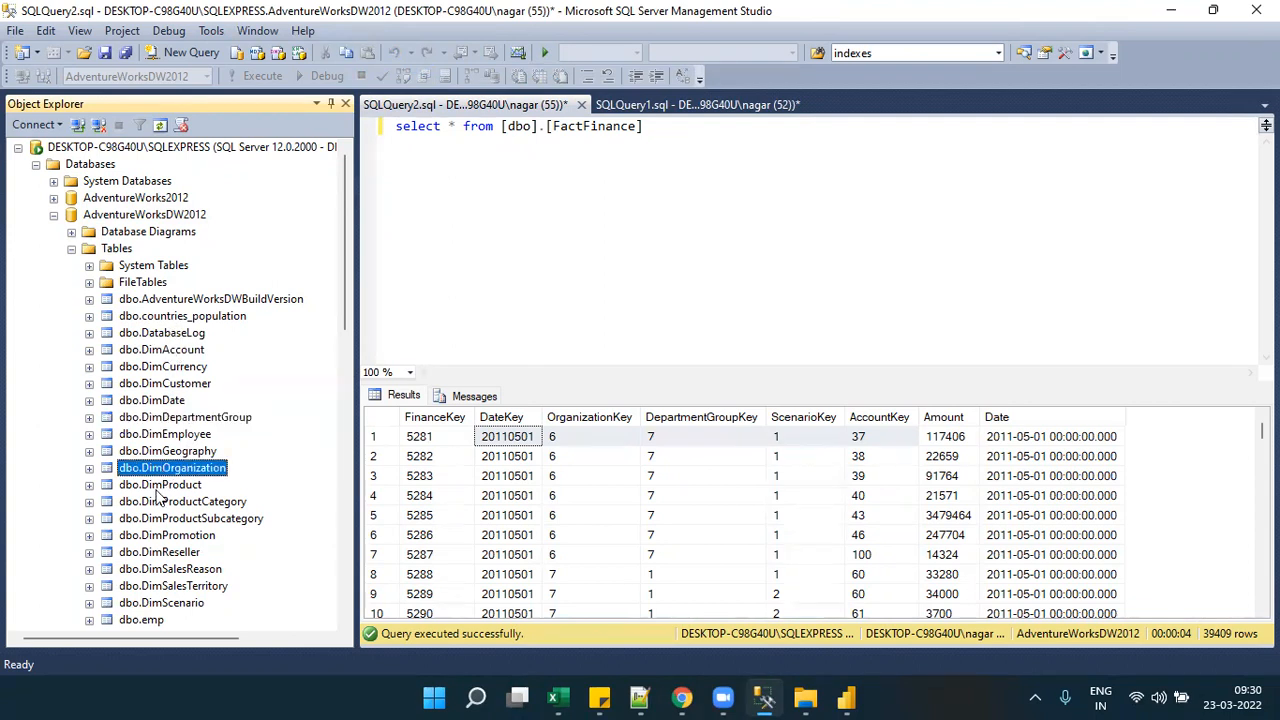
left_click(158, 402)
- Highlight the first FinanceKey value, the Amount column and the first complete row in the FactFinance results
left_click(420, 416)
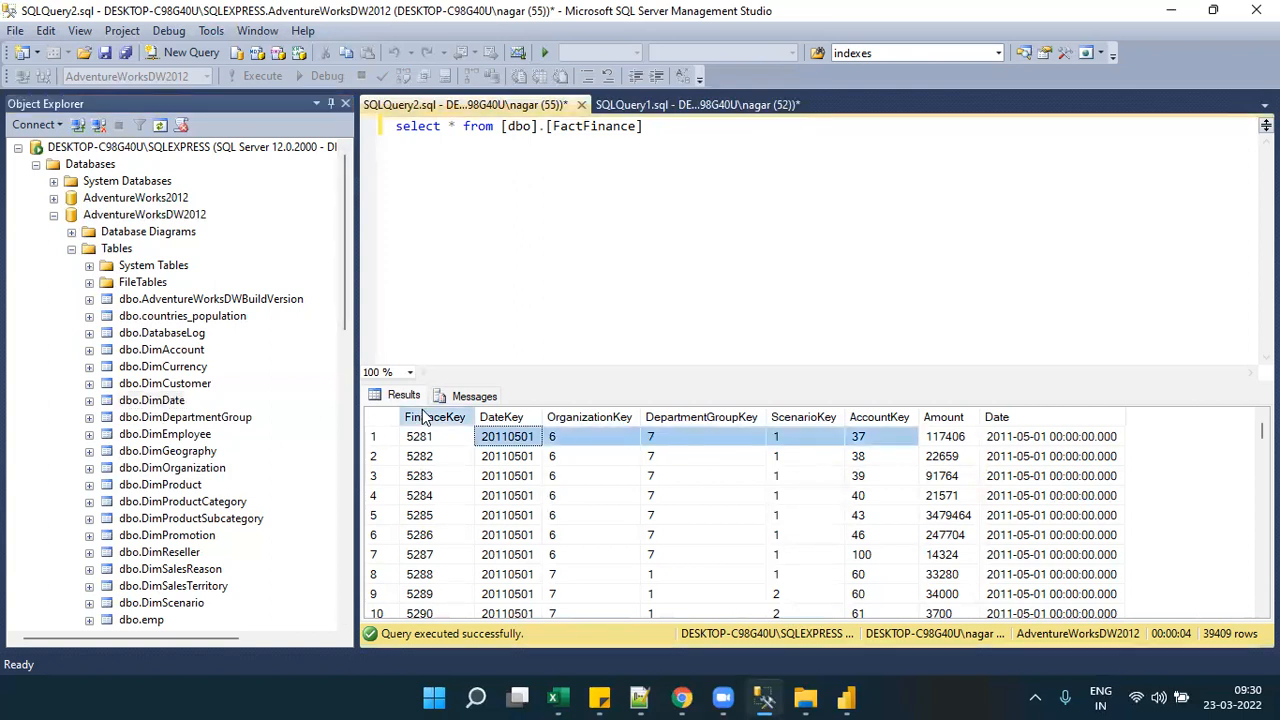
left_click(422, 444)
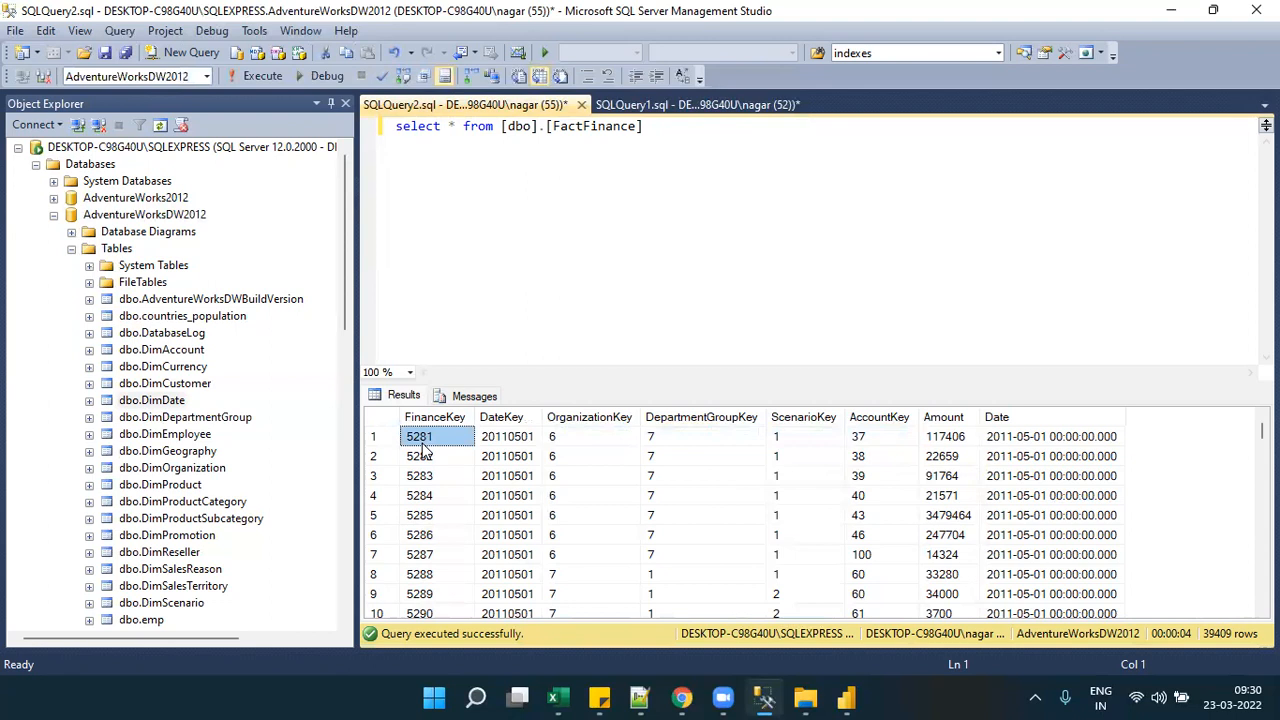
left_click(943, 416)
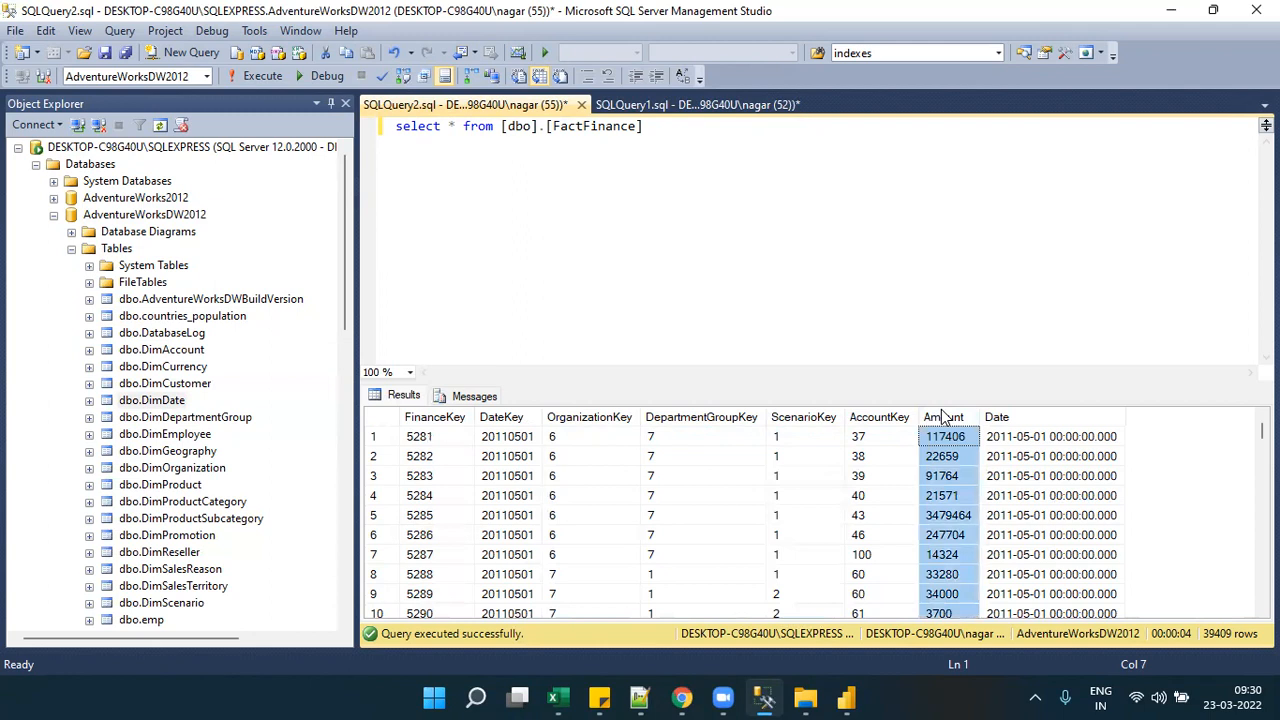
left_click(382, 440)
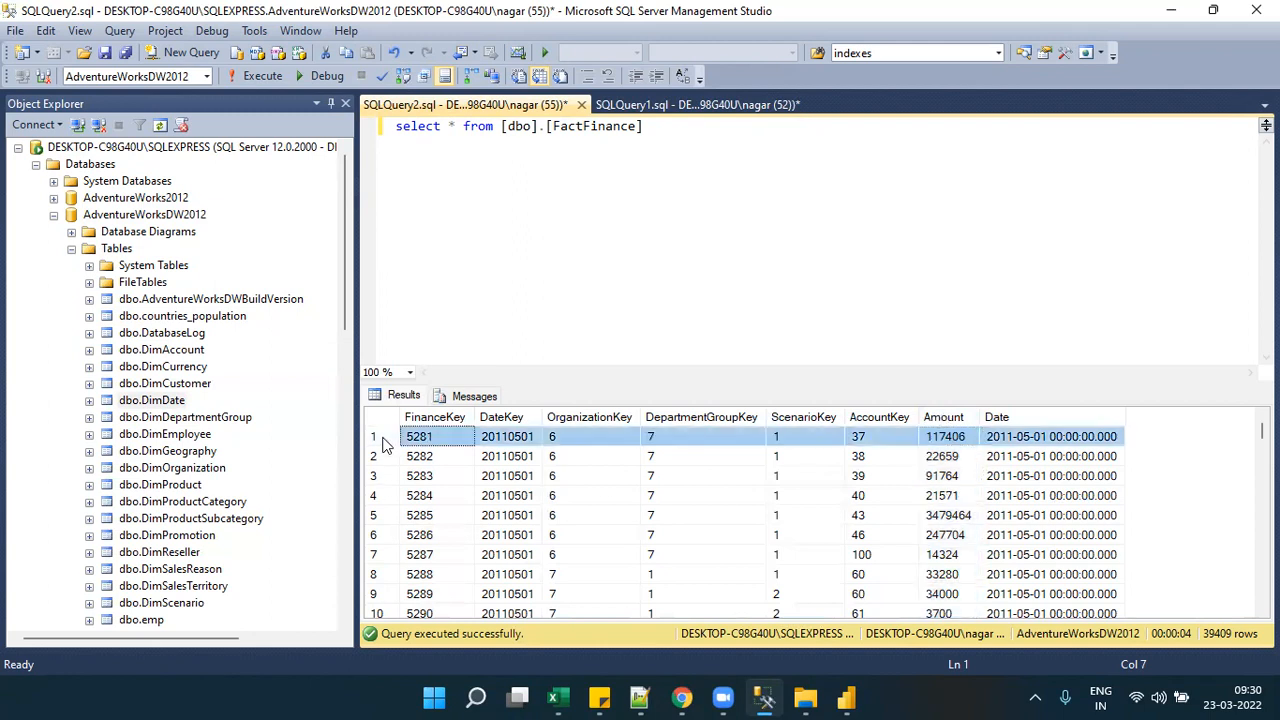
- Switch to the Relationships workbook in Excel and review Sheet4's dimension modeling and schema notes and Sheet5's star schema diagram
left_click(848, 697)
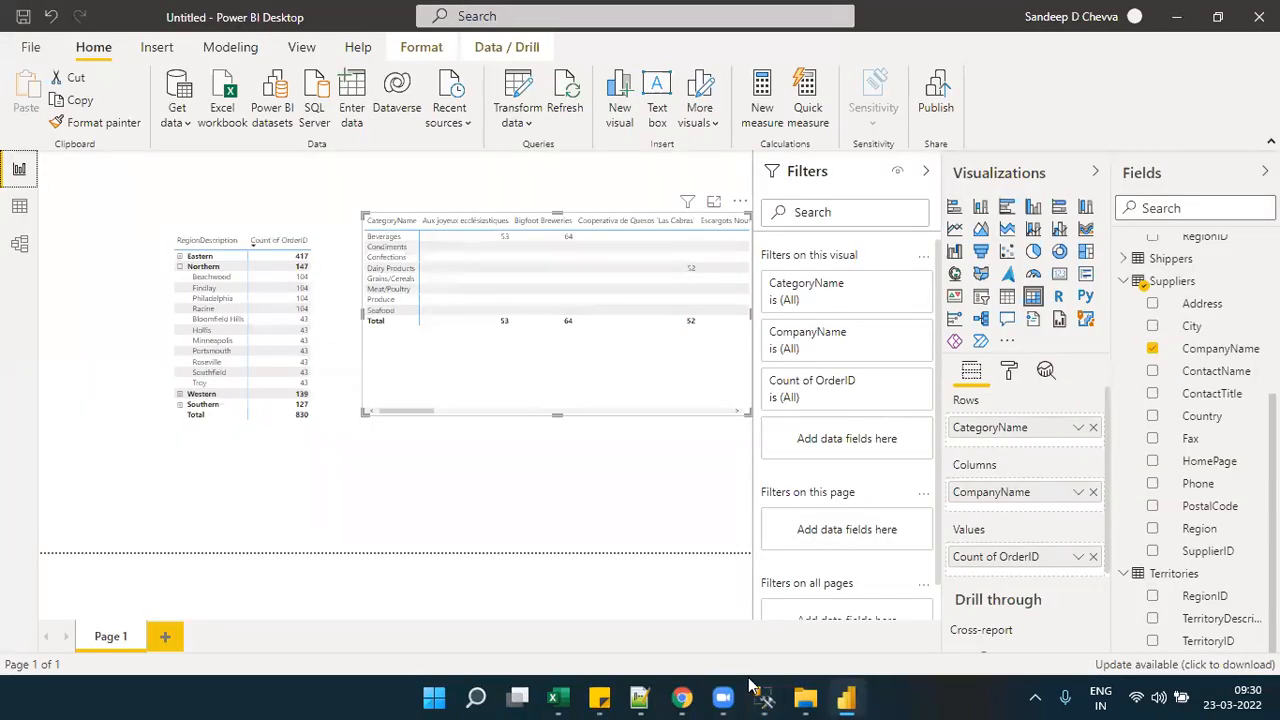
mouse_move(557, 697)
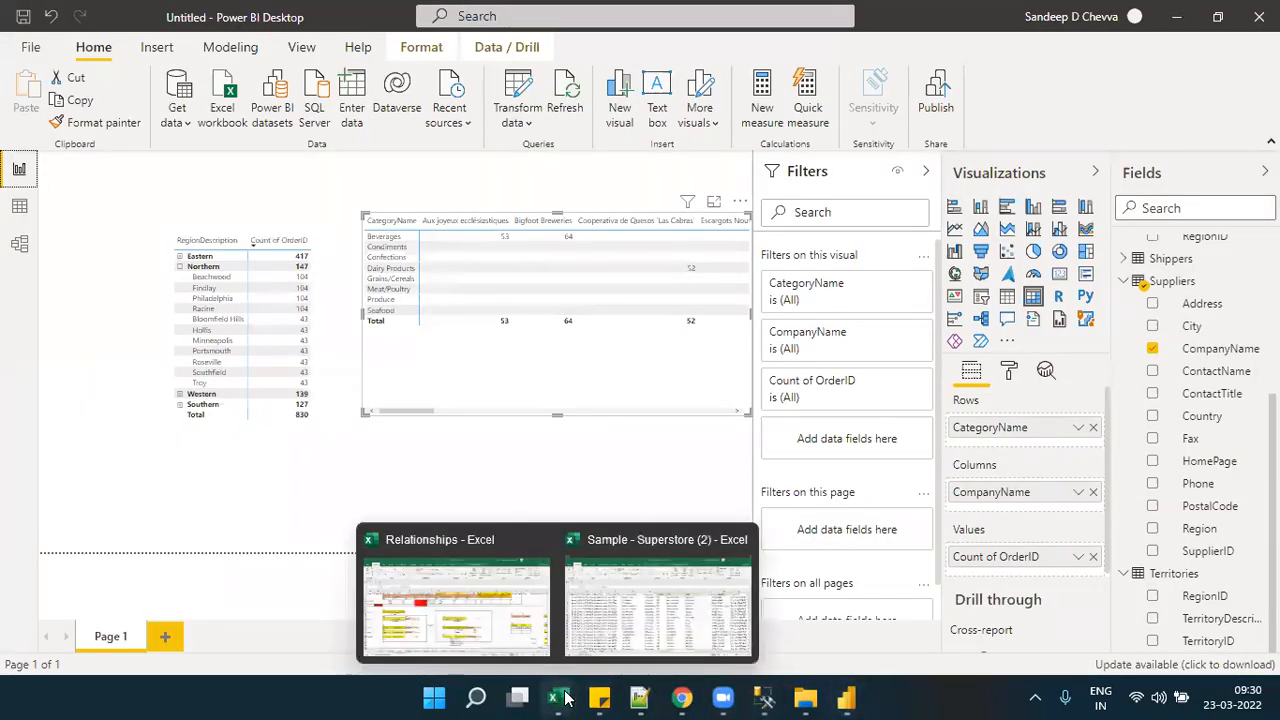
left_click(508, 632)
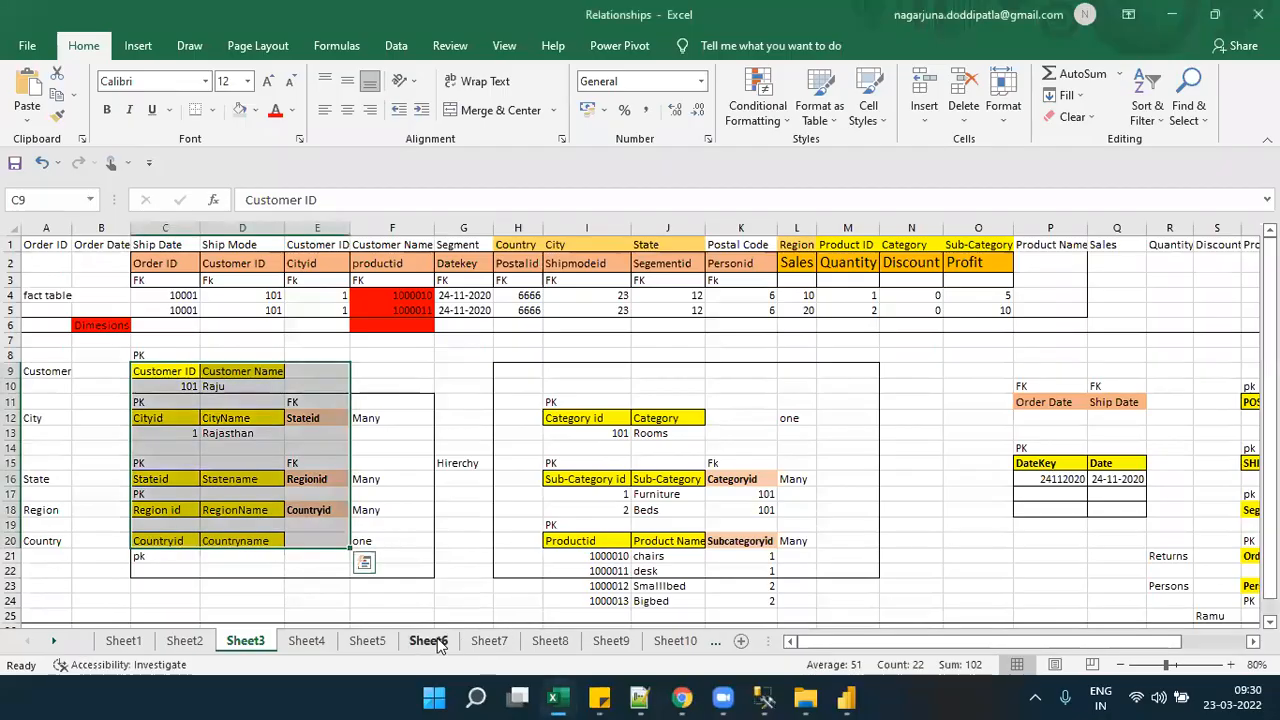
left_click(324, 641)
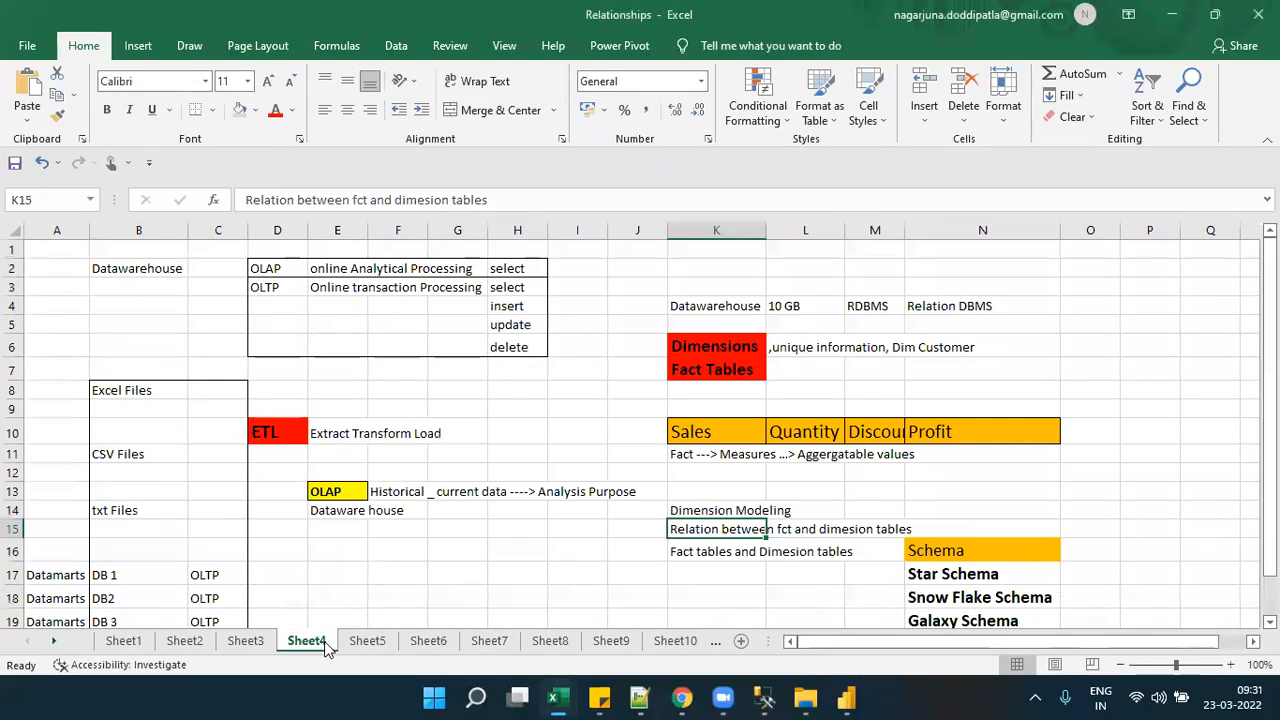
left_click(743, 511)
left_click_drag(708, 551, 984, 613)
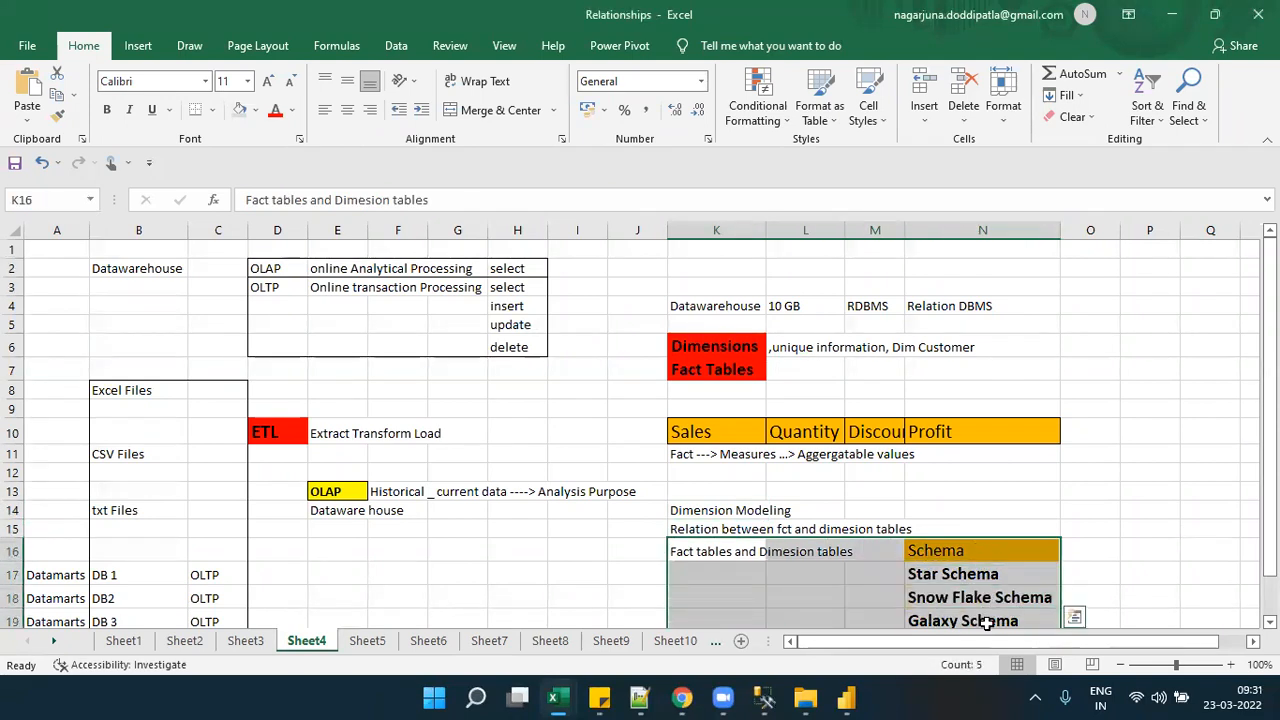
left_click(523, 527)
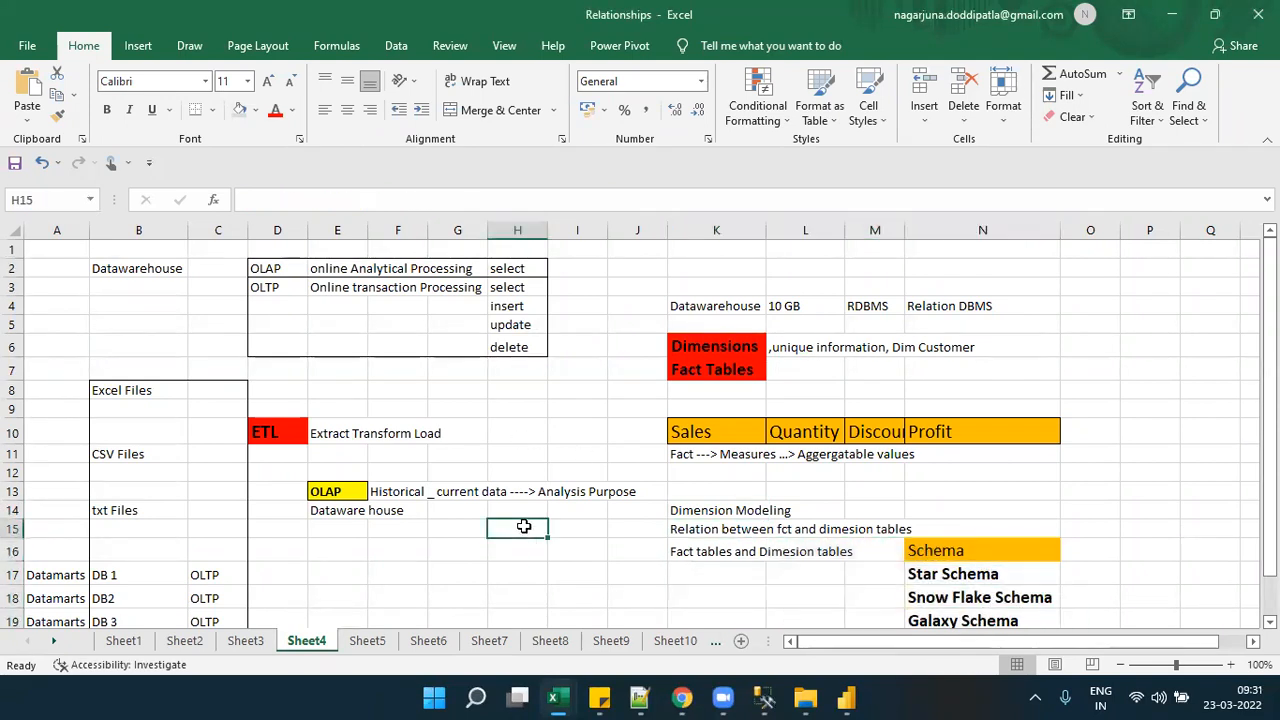
left_click(368, 641)
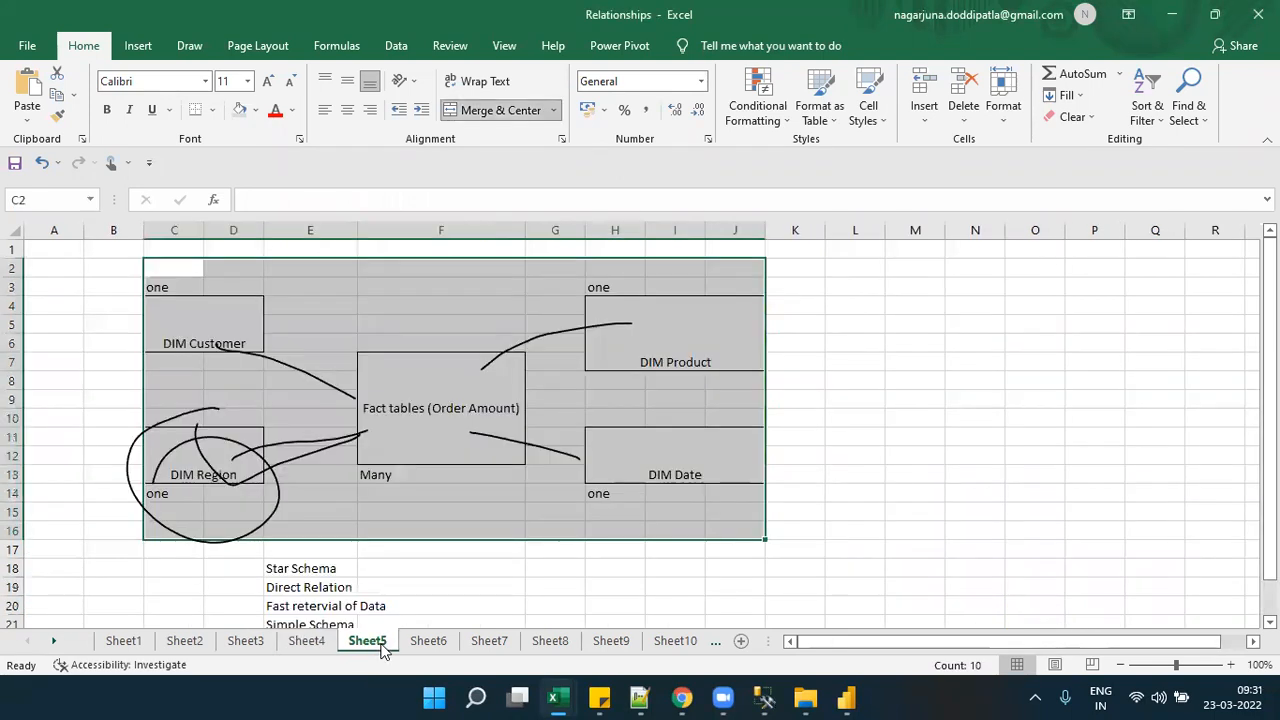
left_click(418, 406)
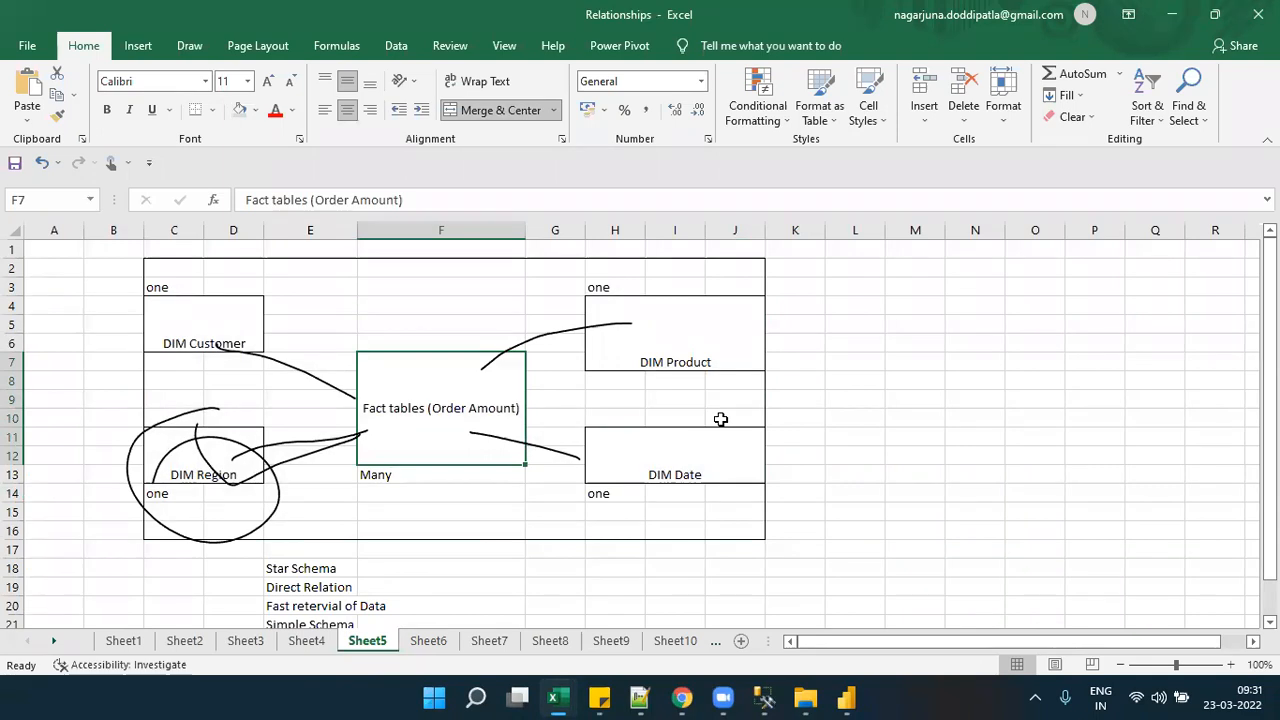
- Switch to Power BI Desktop and view the model diagram's relationships from Region and Territories to Orders
mouse_move(845, 698)
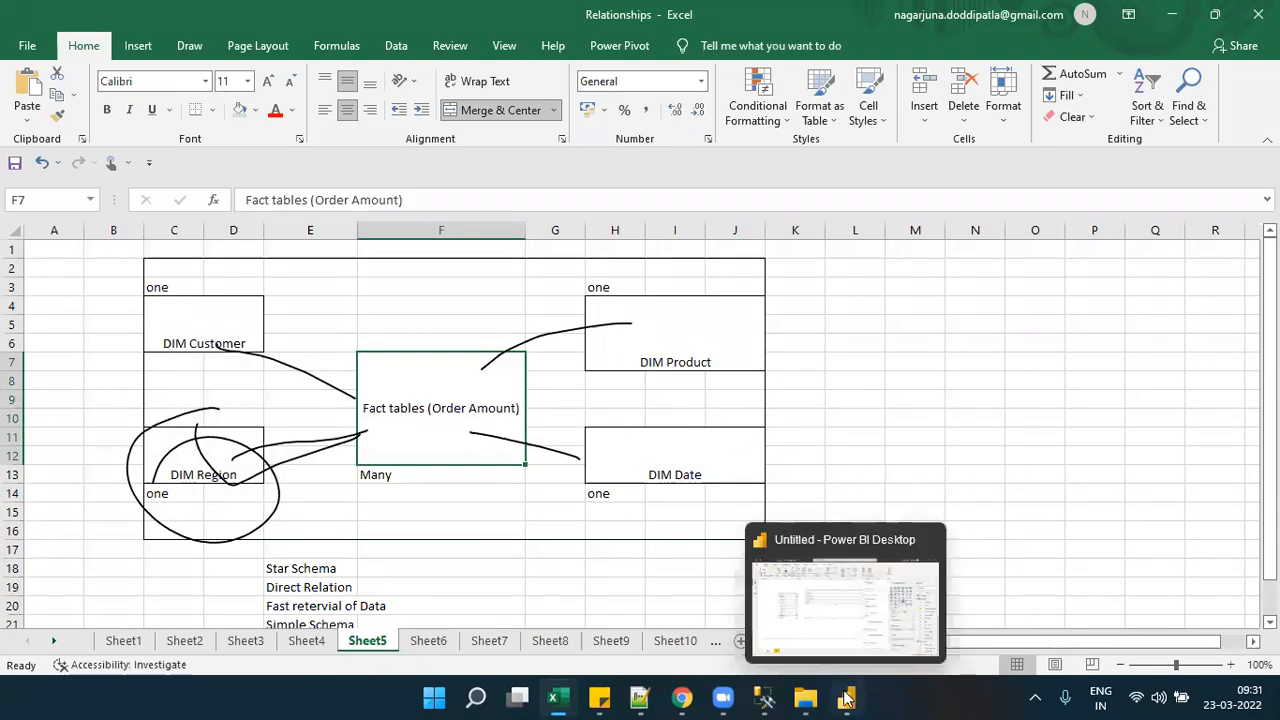
left_click(862, 628)
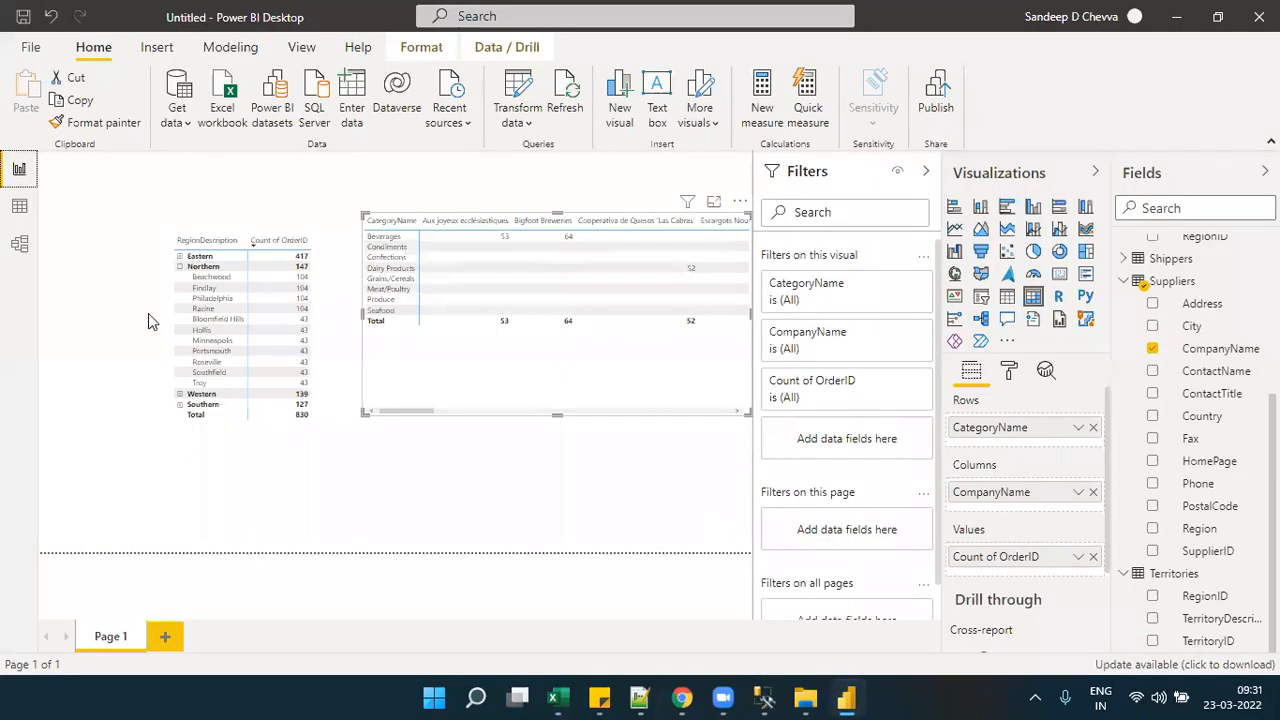
left_click(16, 245)
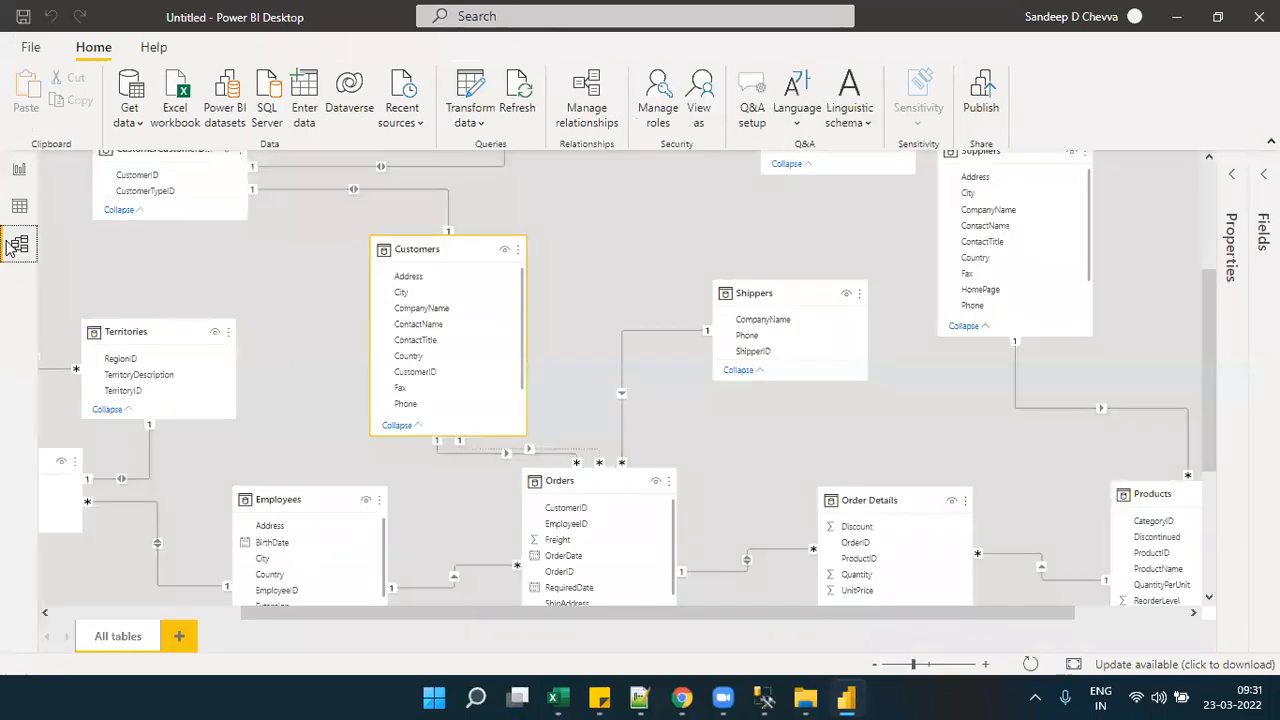
left_click(214, 617)
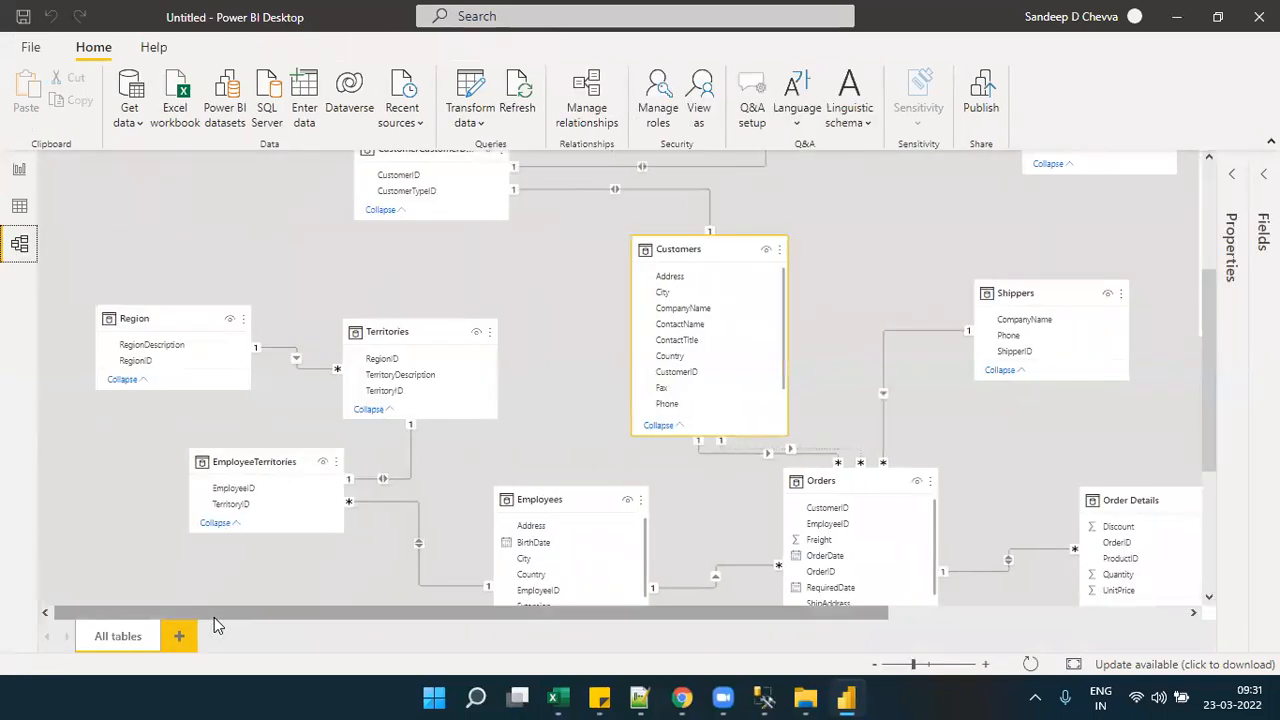
- Trace the path from Region through Territories to Orders in the model diagram, and return to the report page
left_click(173, 340)
left_click(403, 341)
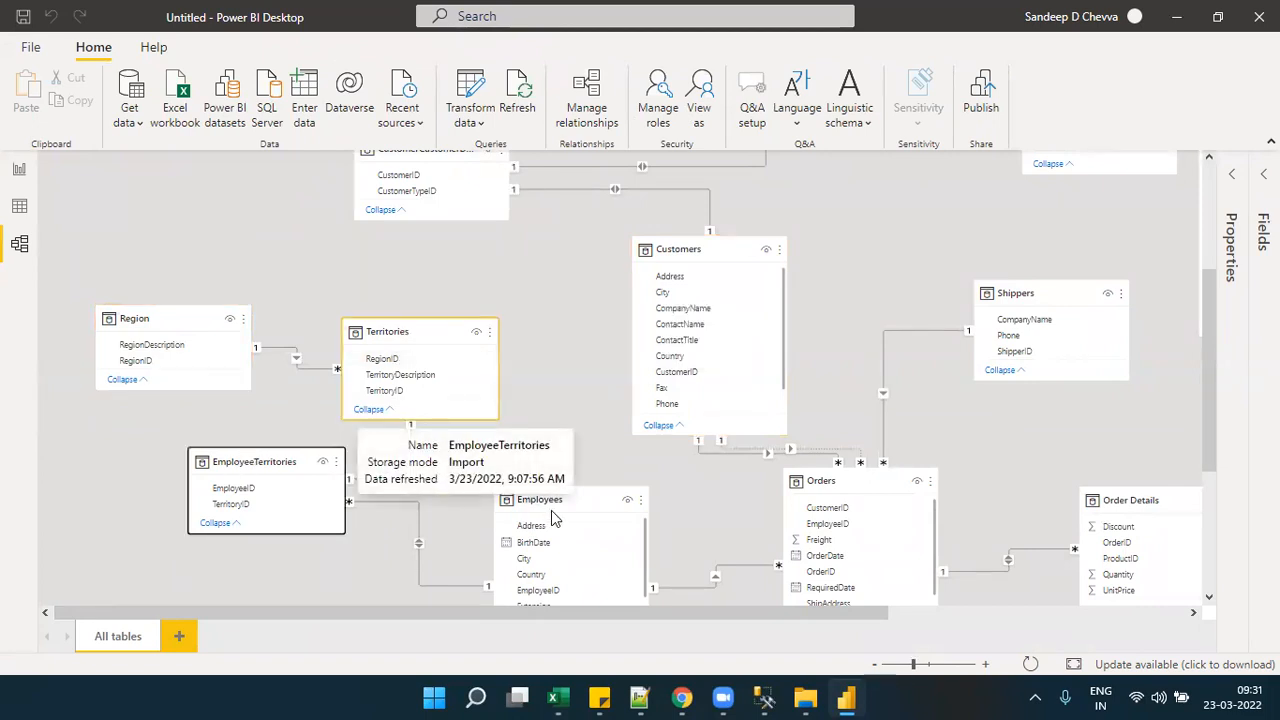
left_click(850, 490)
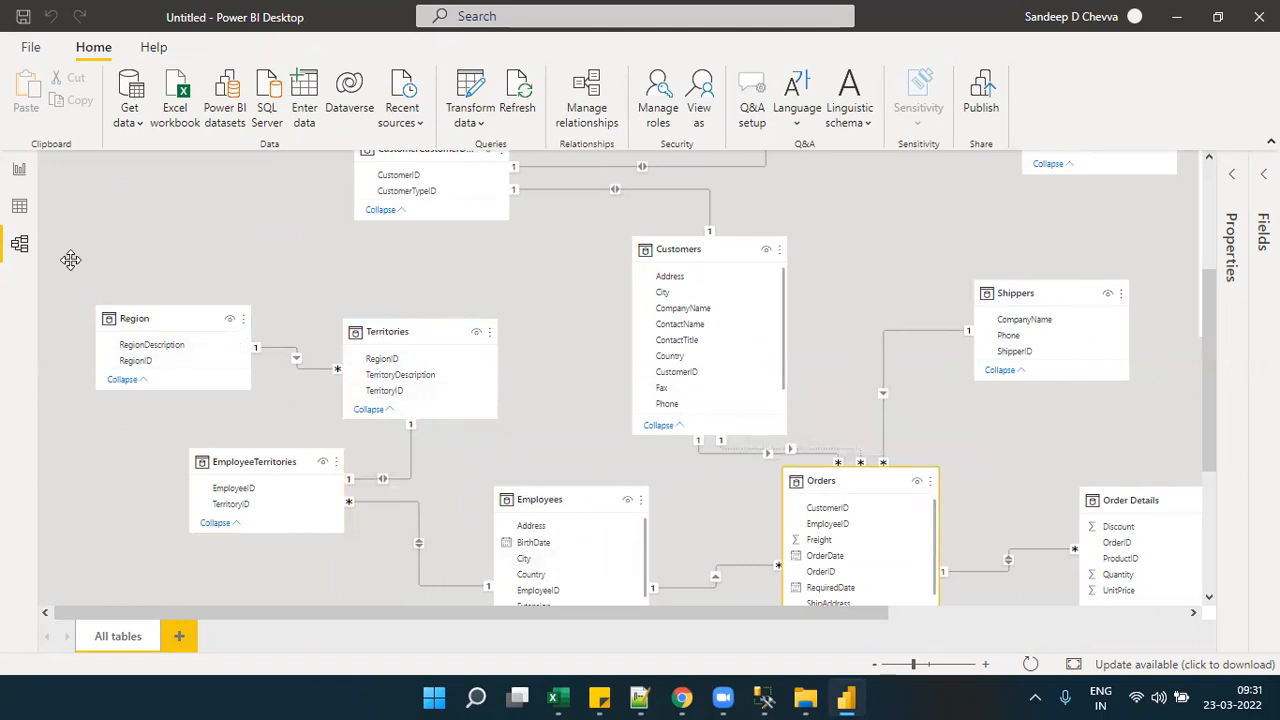
left_click(19, 169)
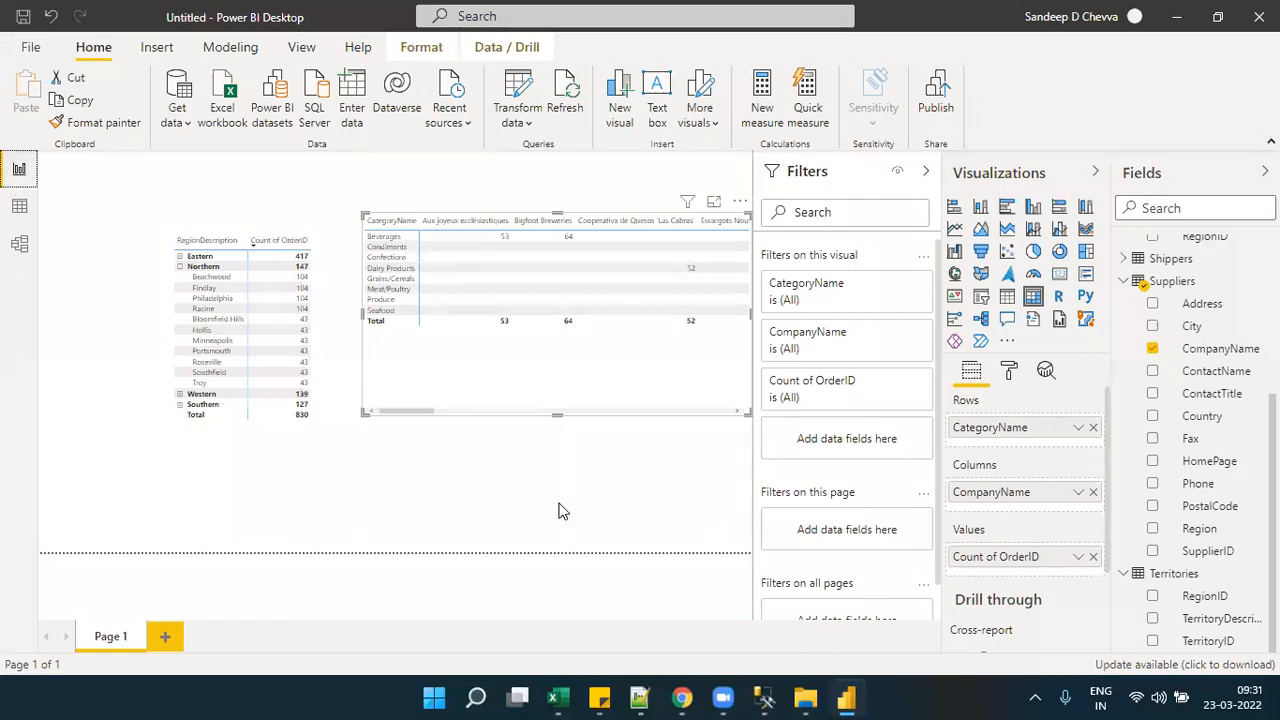
- Switch to the Relationships workbook in Excel and go through the star schema notes below Sheet5's diagram, down to Not Much Normalized
left_click(560, 697)
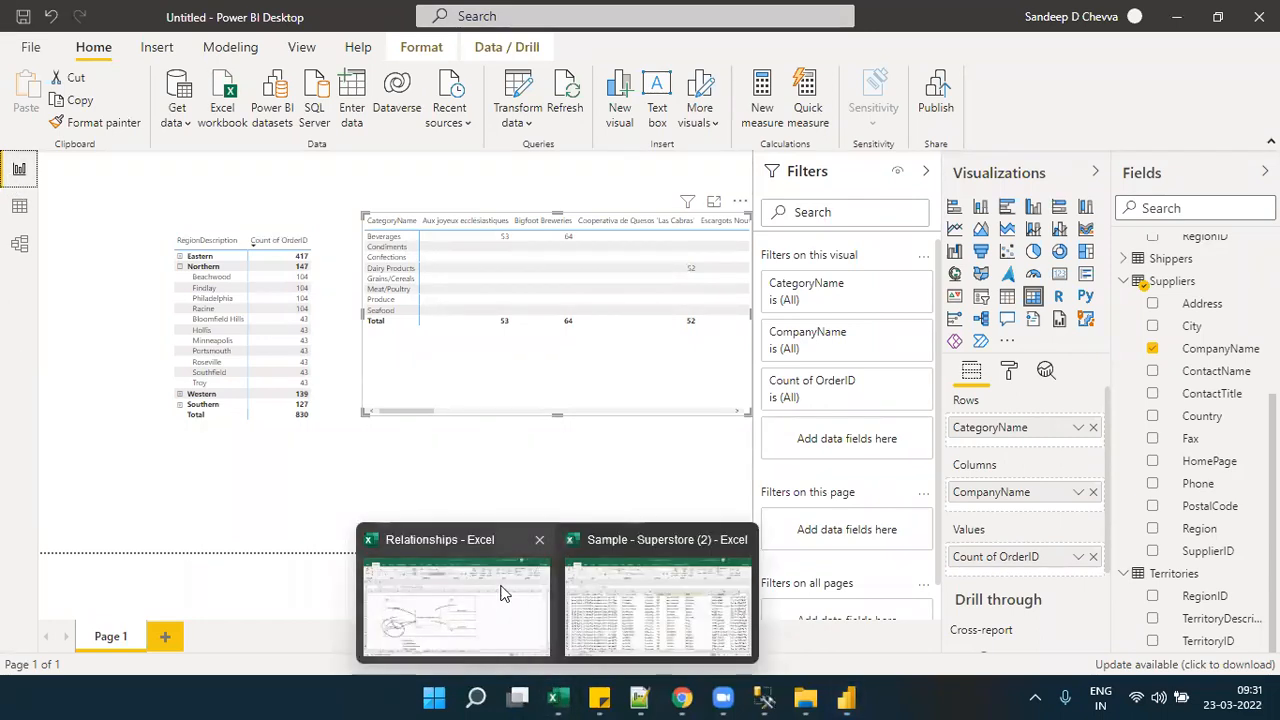
left_click(500, 588)
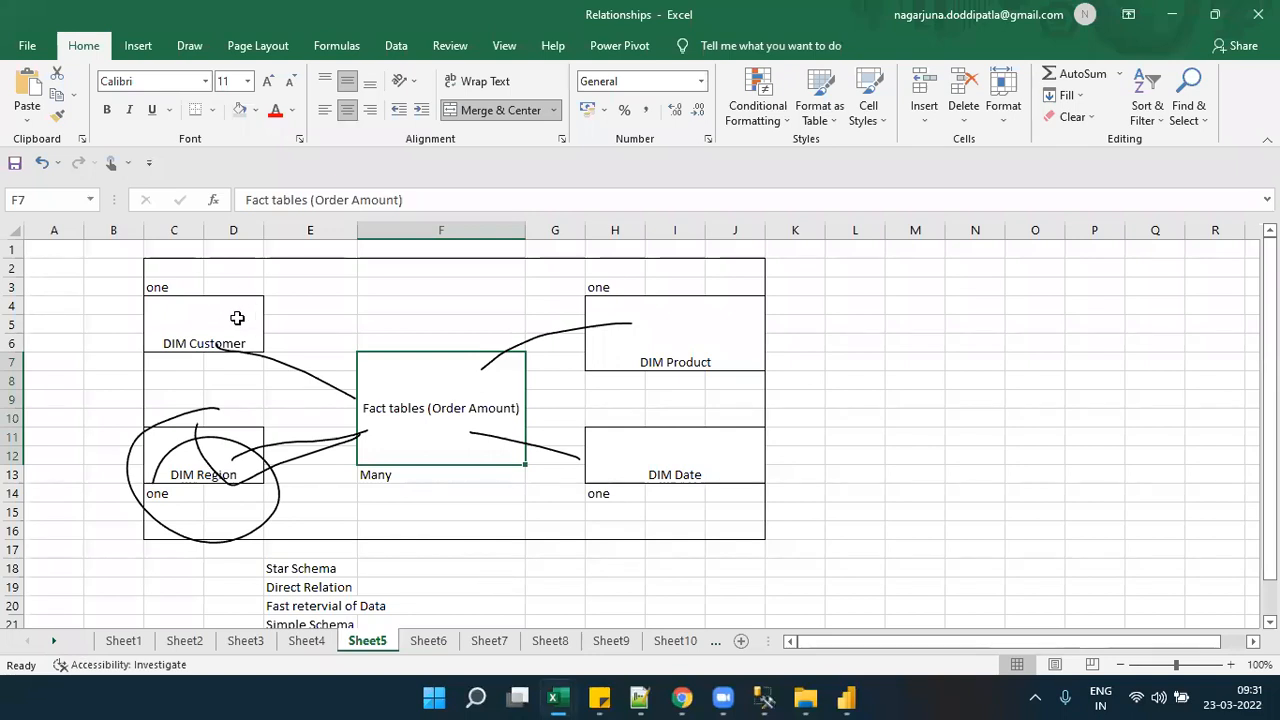
left_click(278, 580)
key("Down")
key("Down")
key("Down")
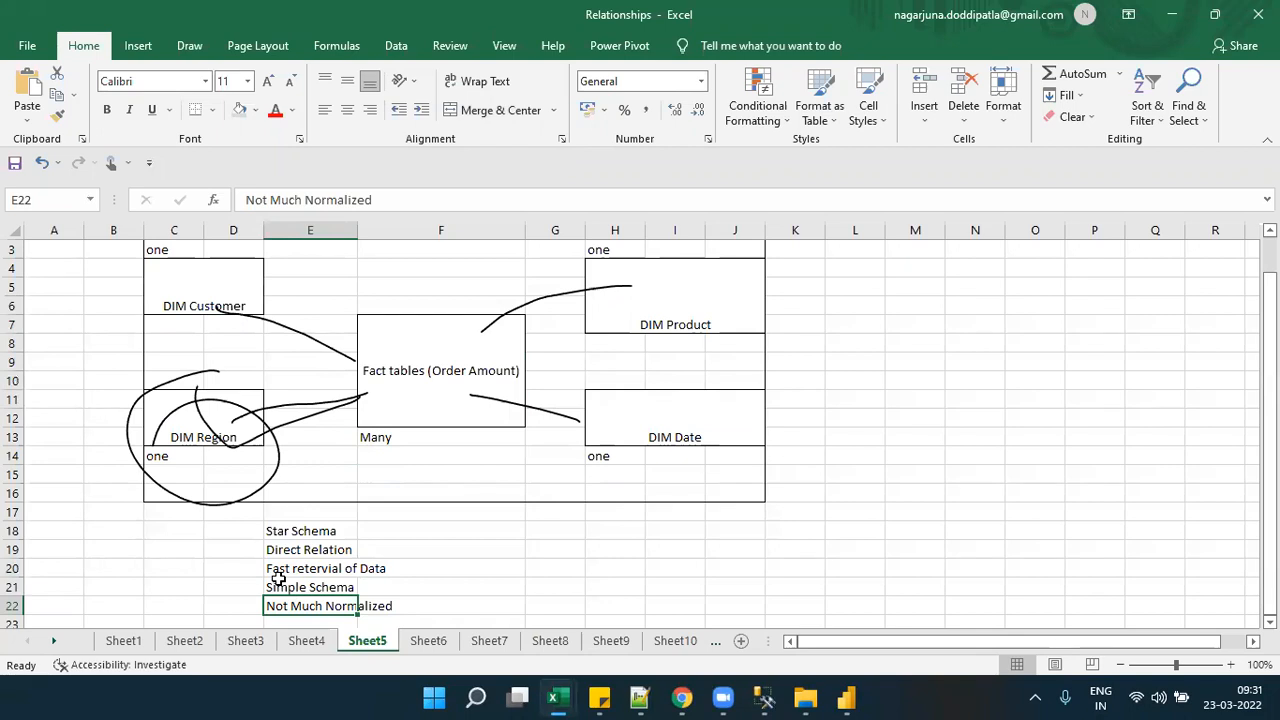
- Switch to the Power BI Desktop model diagram and trace the chain from EmployeeTerritories through Territories back to Region
left_click(846, 697)
left_click(19, 252)
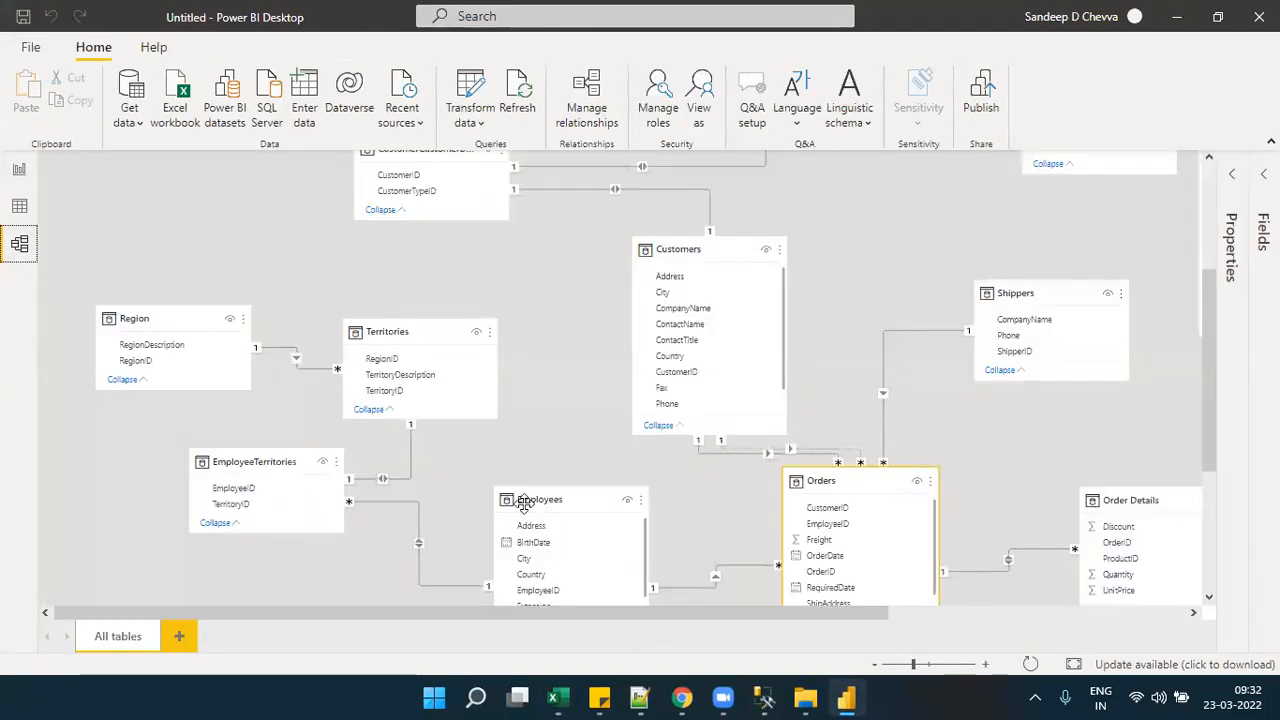
left_click(265, 461)
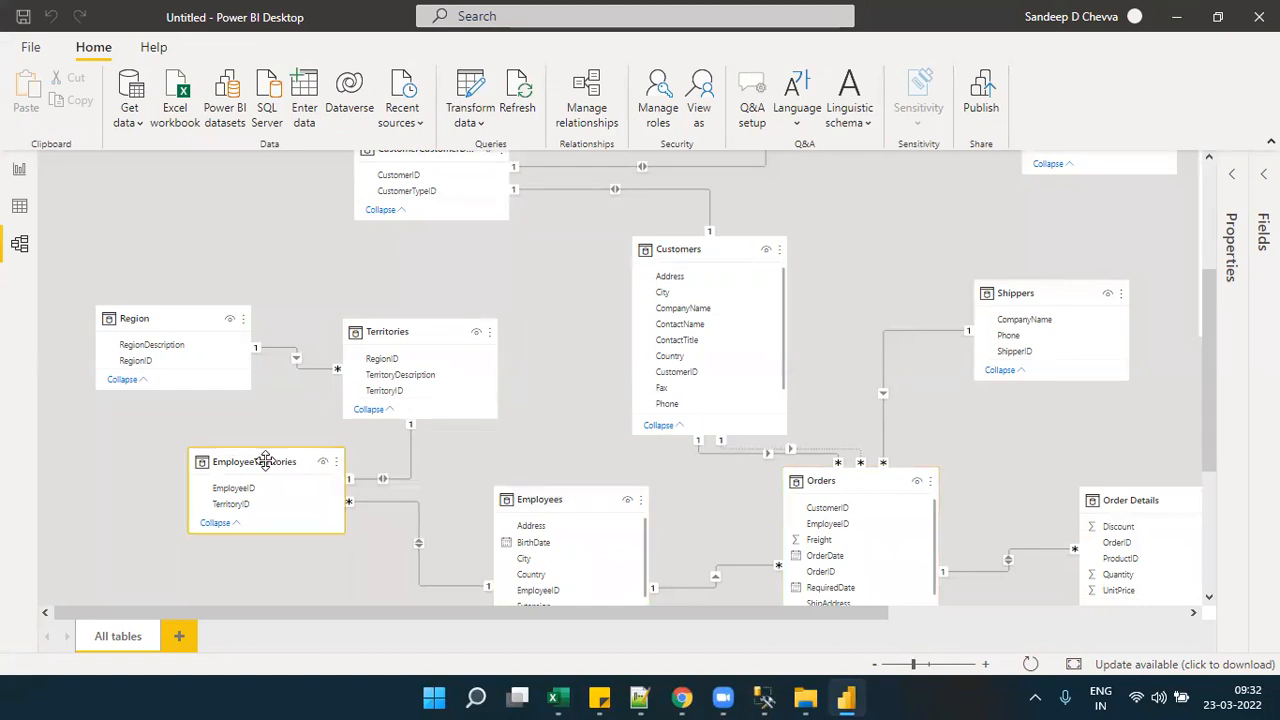
left_click(426, 326)
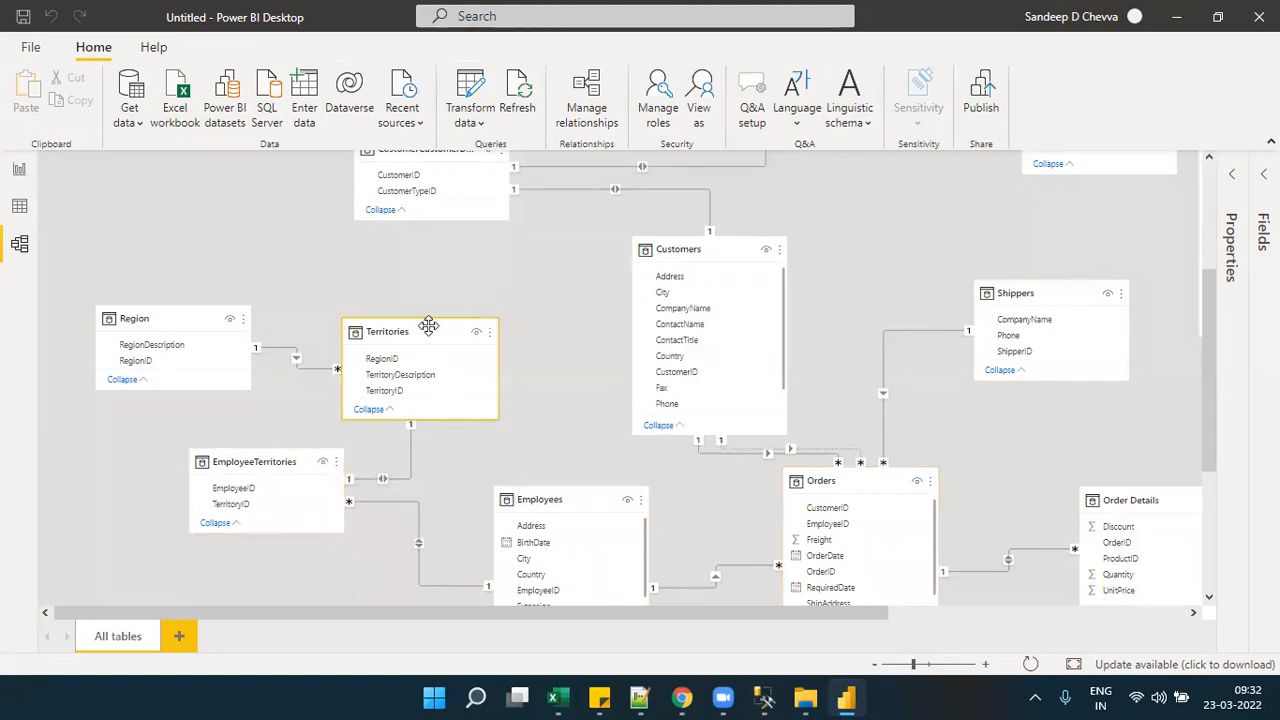
left_click(170, 322)
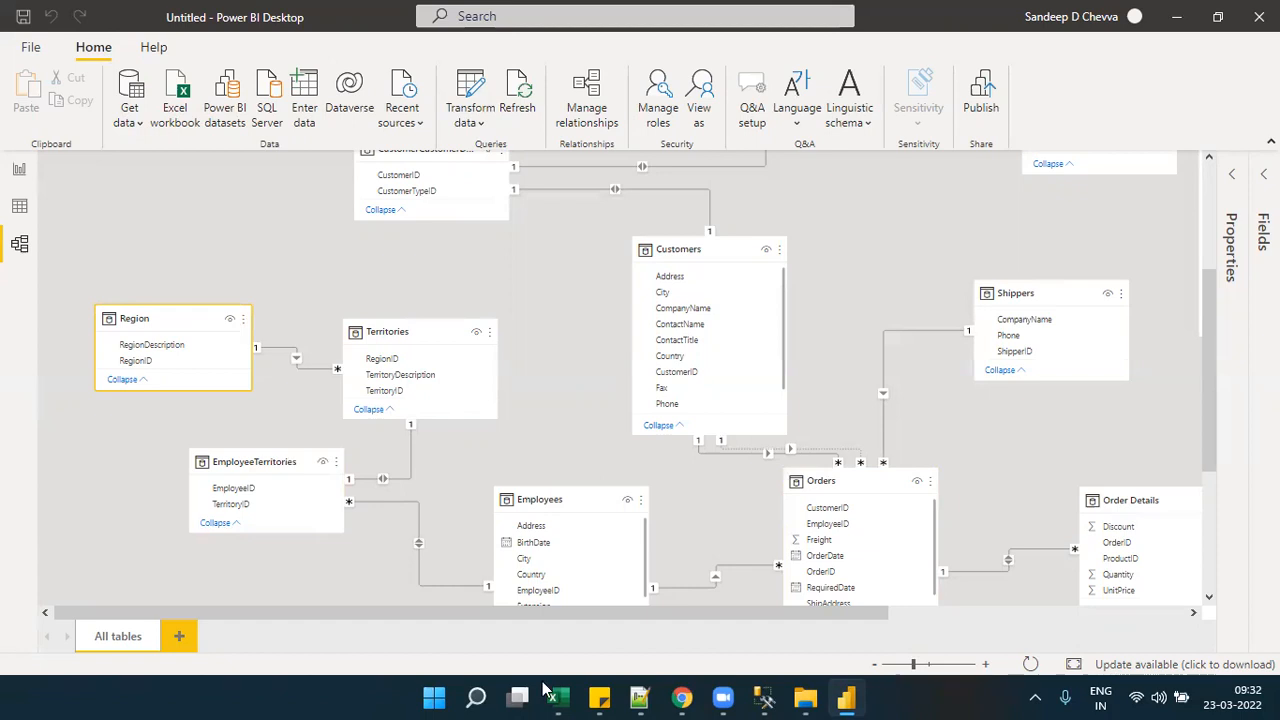
- Switch to Sheet1 of the Relationships workbook and highlight the employee table, its Dname values, DEPTID 10 and the first two HR rows
mouse_move(546, 668)
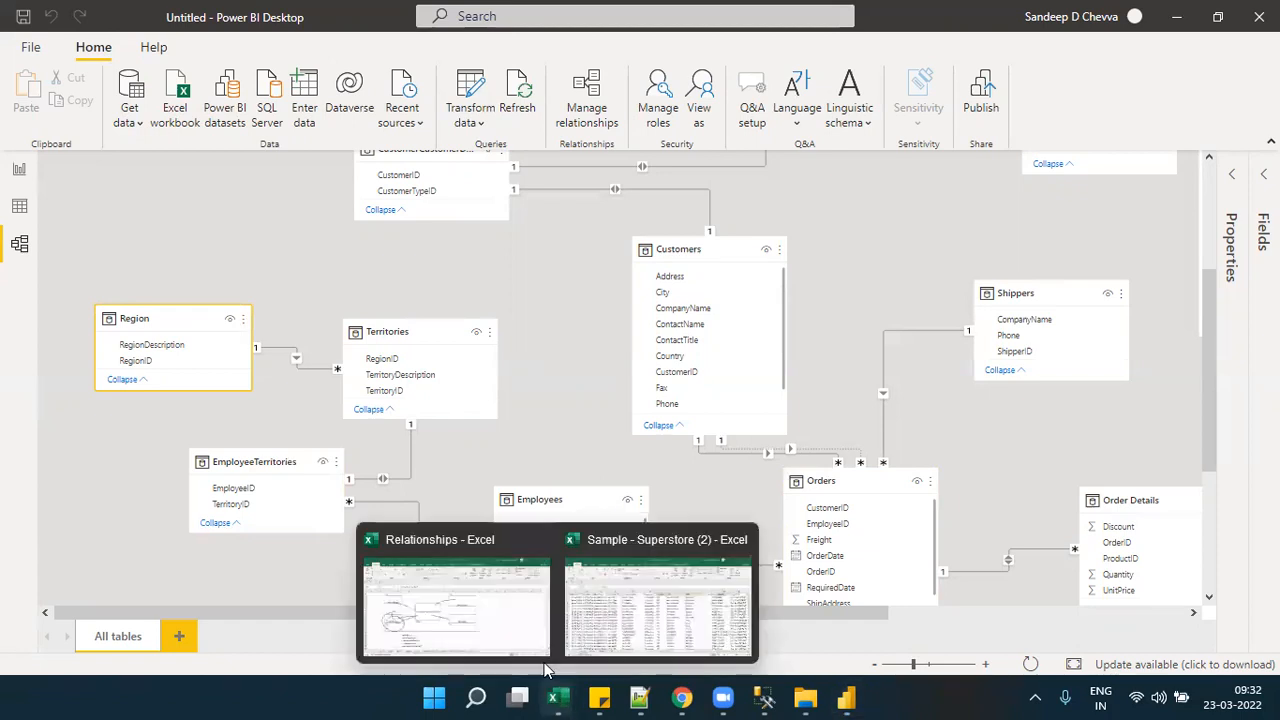
left_click(491, 634)
left_click(133, 642)
left_click_drag(352, 249, 531, 323)
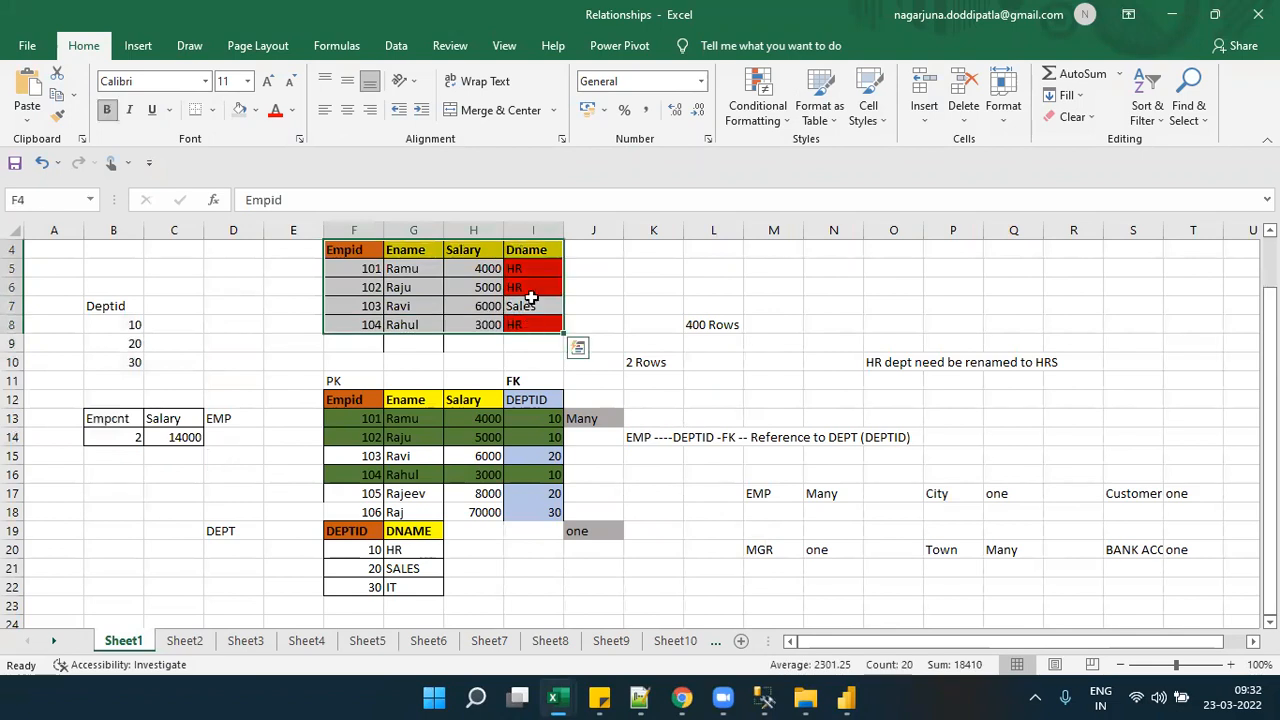
left_click_drag(531, 278, 540, 325)
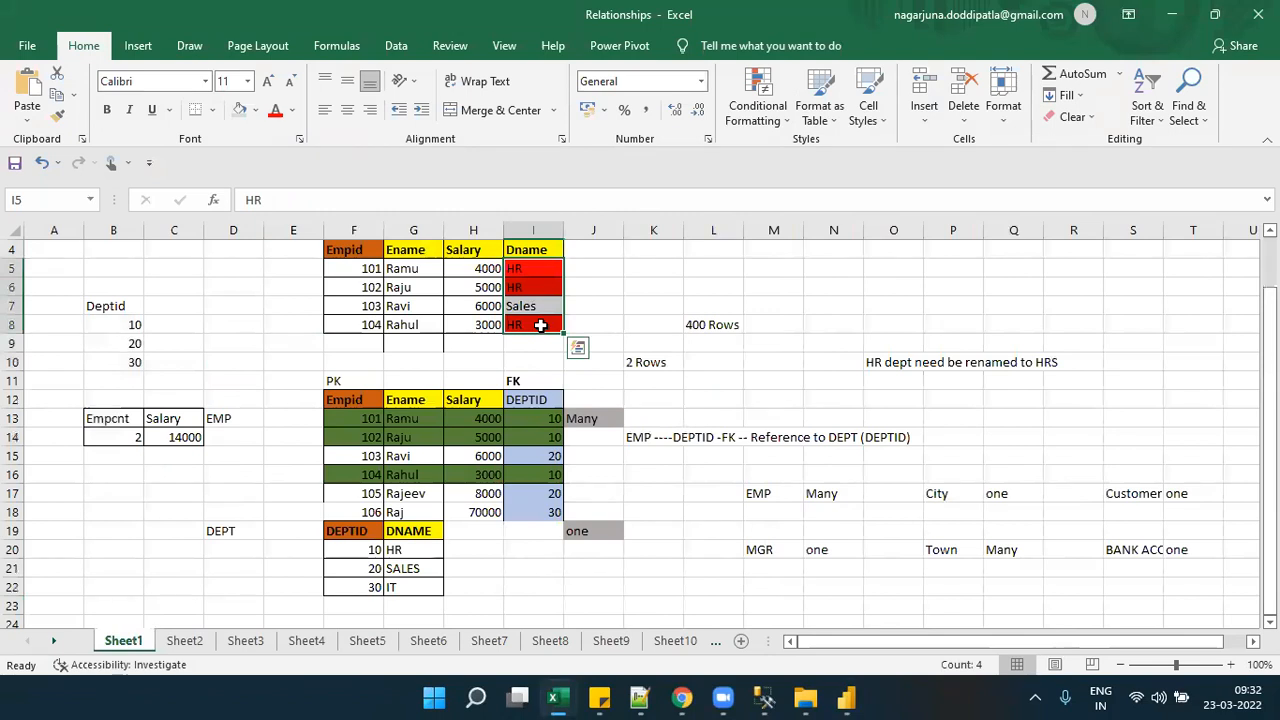
left_click(378, 550)
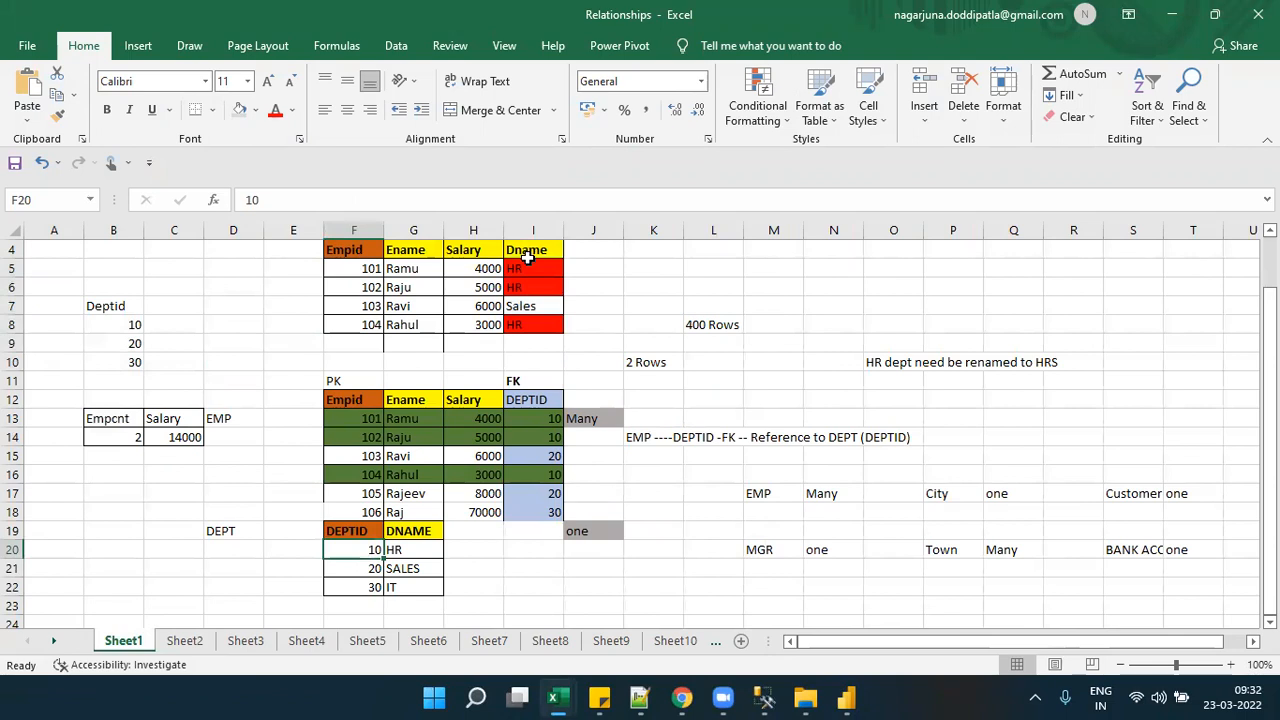
left_click_drag(366, 268, 544, 285)
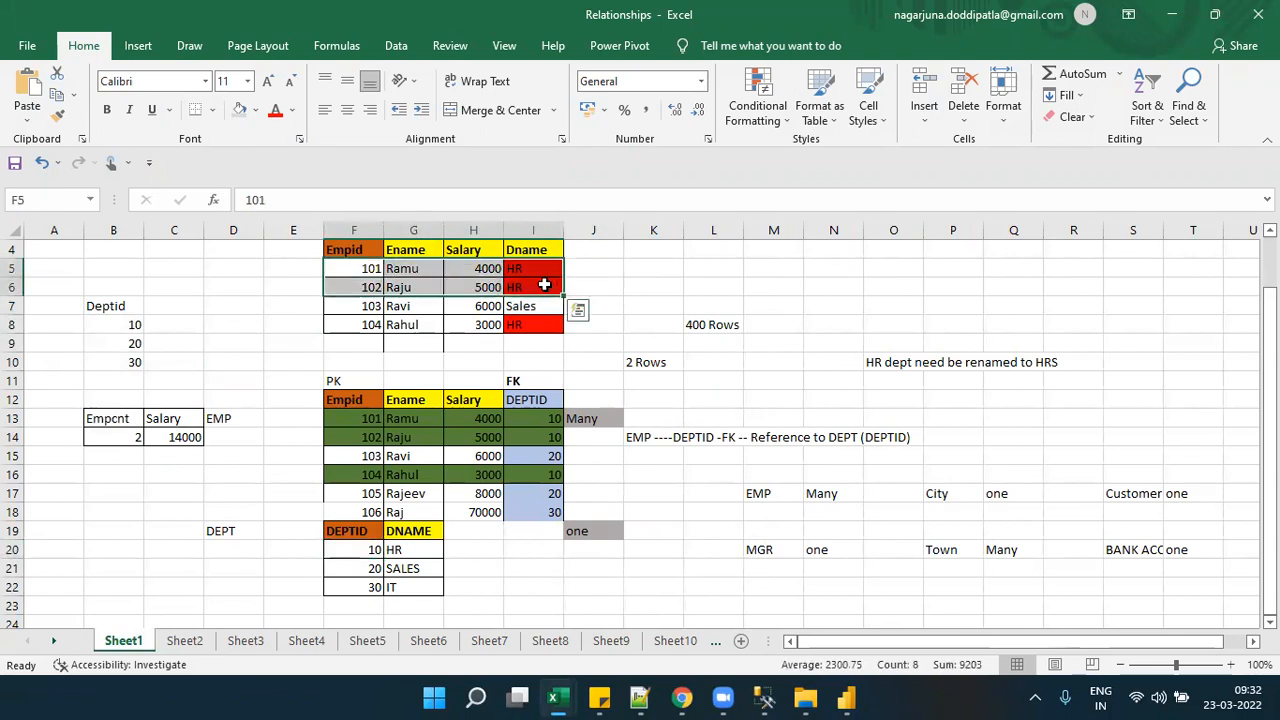
- Compare Sheet5's star schema with the Power BI Desktop model diagram and with the extended schema on Sheet6 in Excel, ending on Sheet5
left_click(352, 645)
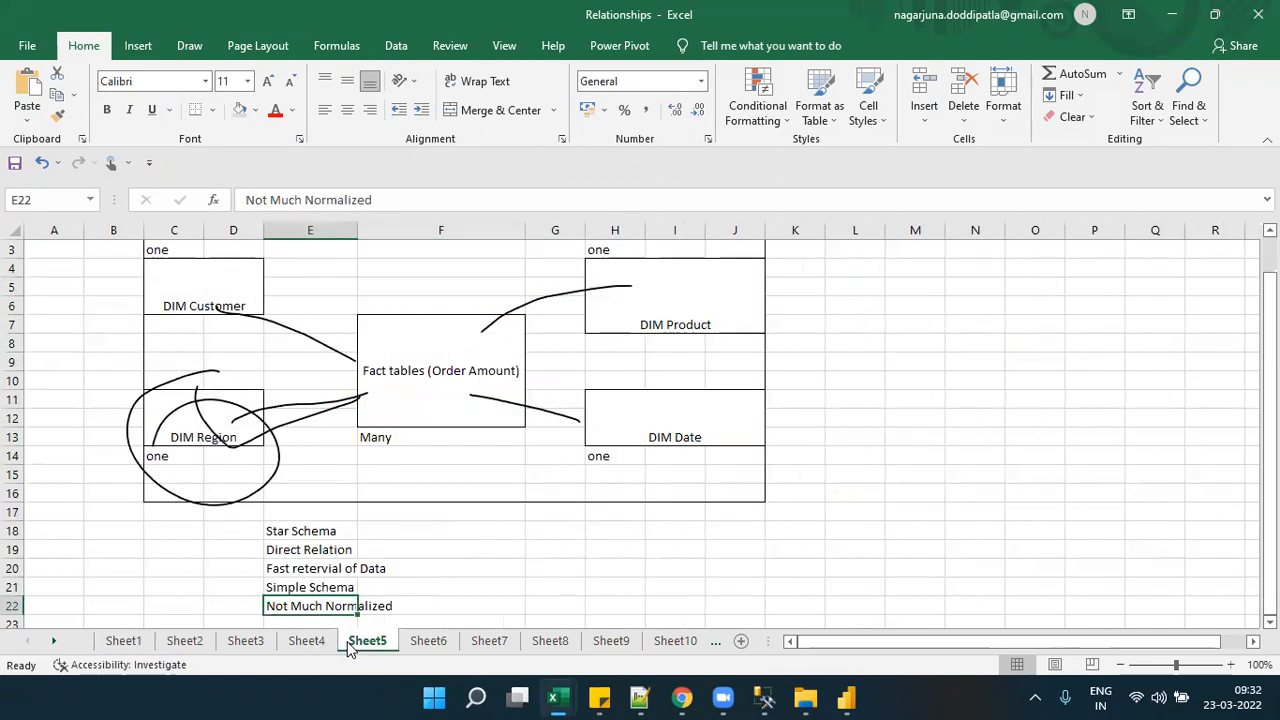
left_click(848, 697)
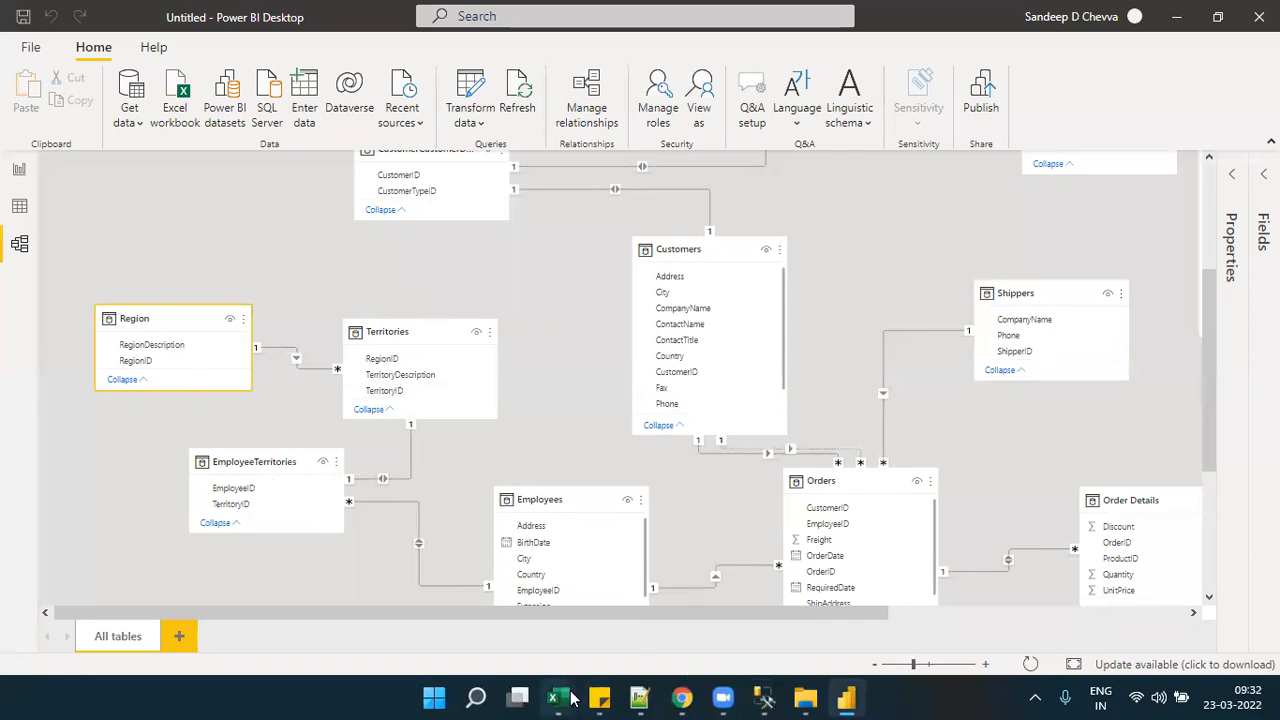
mouse_move(557, 697)
left_click(503, 621)
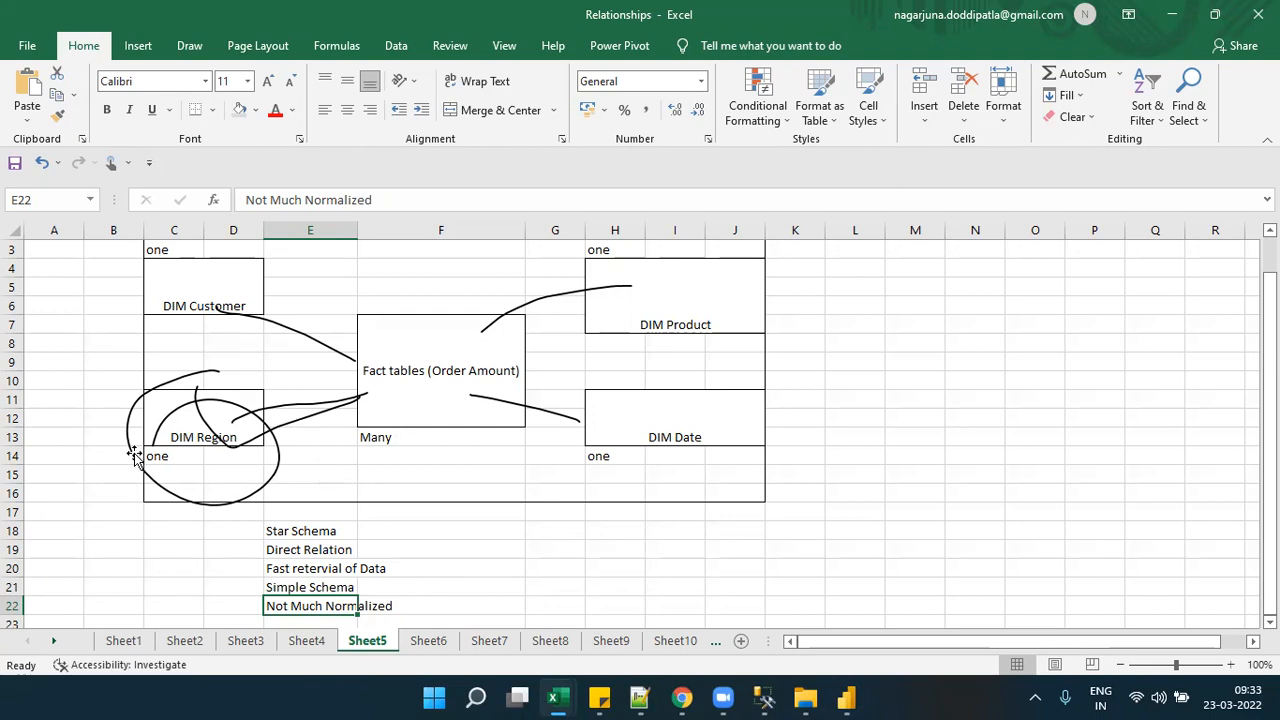
left_click(428, 643)
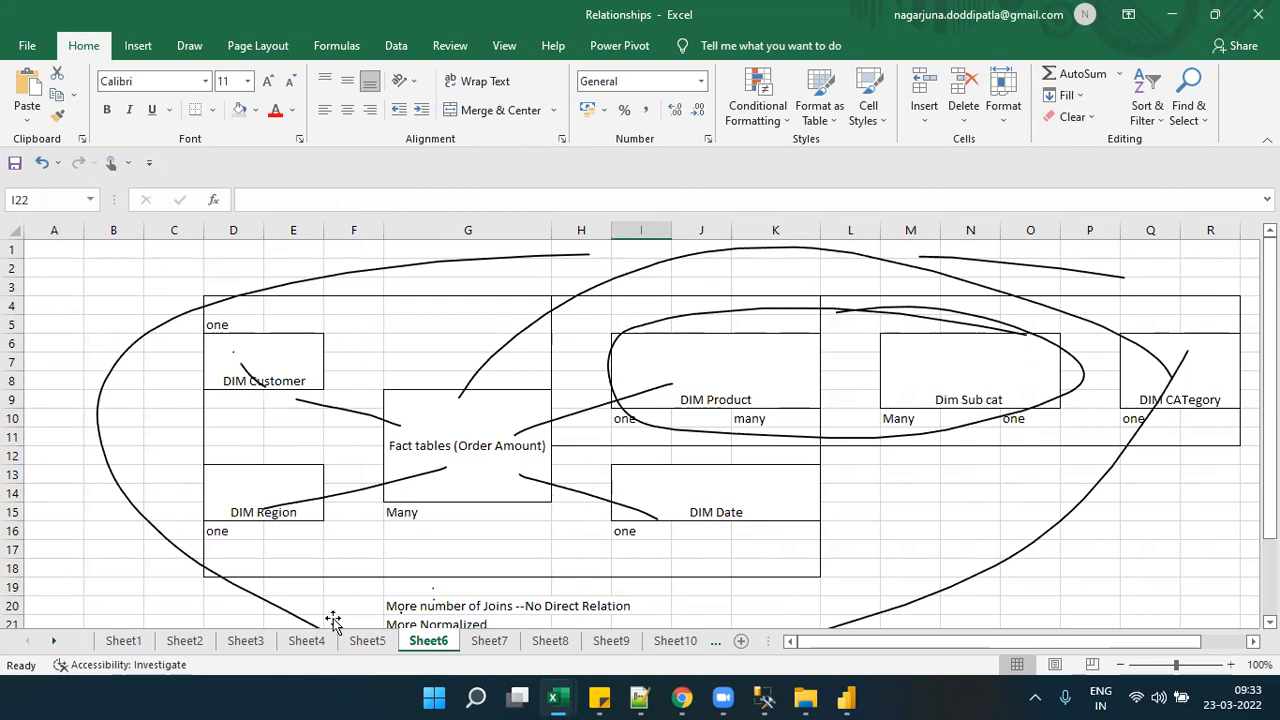
left_click(366, 641)
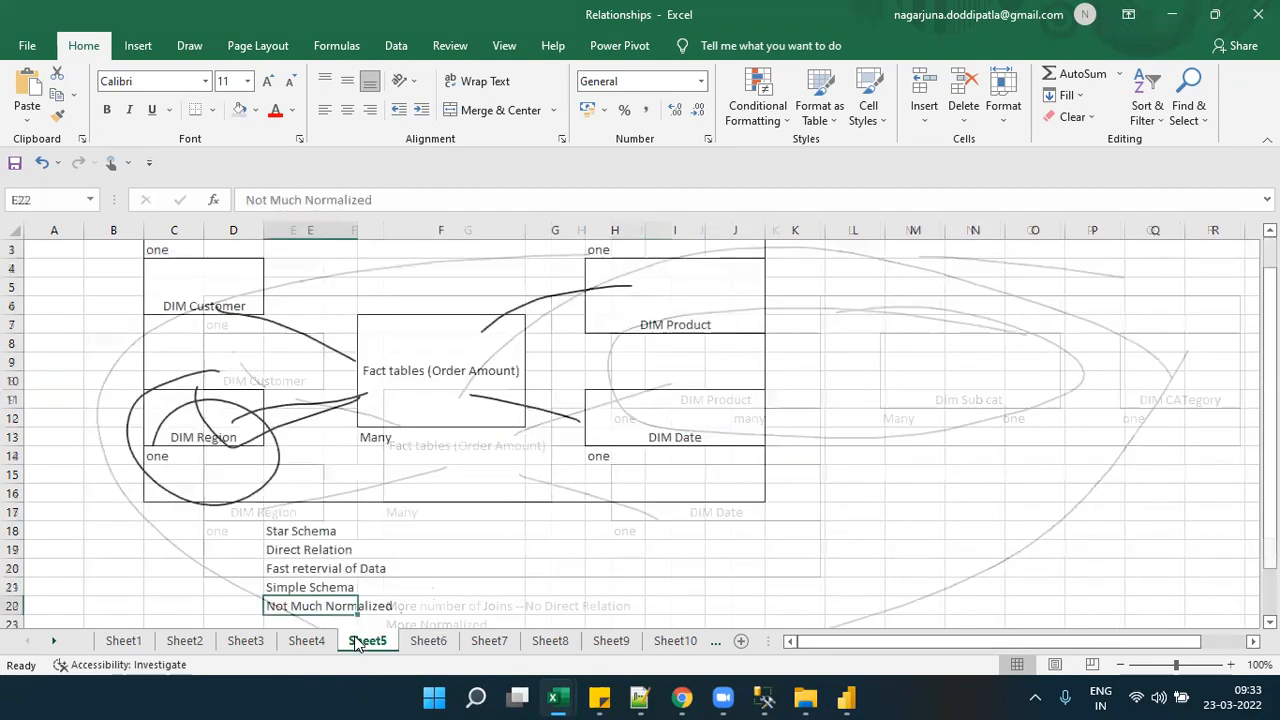
- Extend the DIM Product box in Sheet5's star schema to read "DIM Product,Category,Subcategory"
left_click(651, 316)
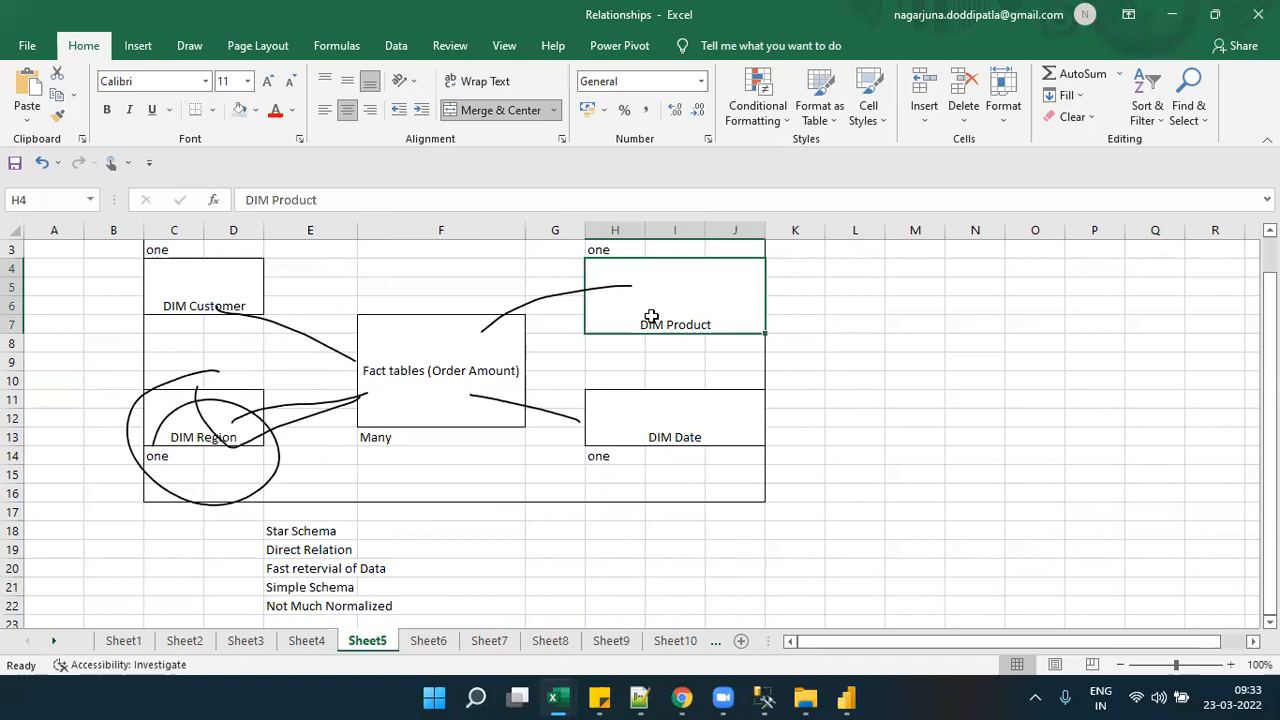
double_click(721, 319)
type(",Category,Subcate")
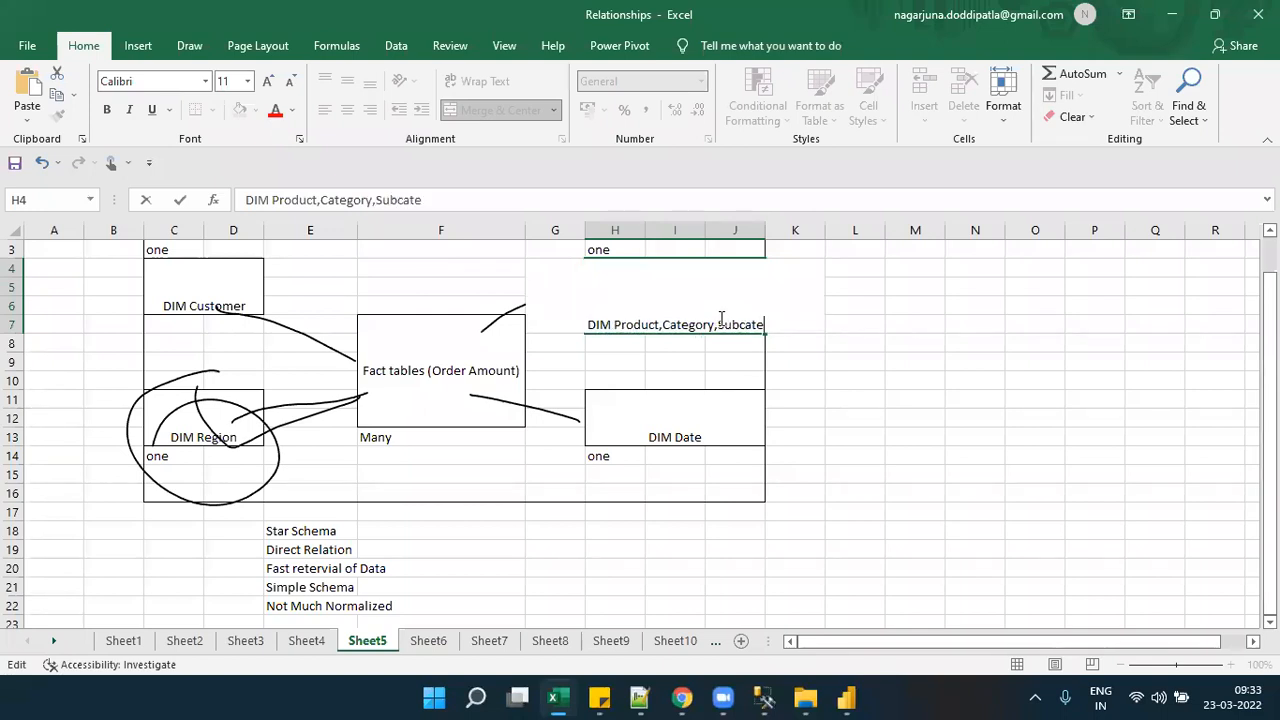
type("gory")
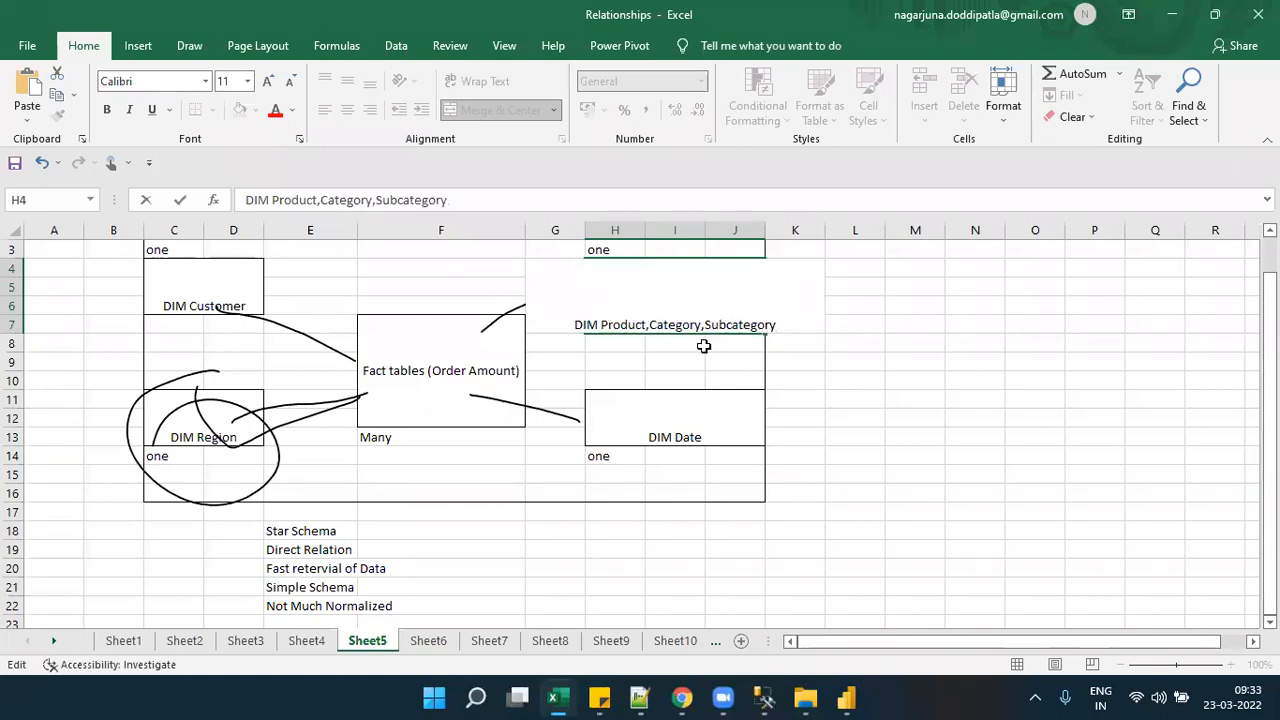
left_click(698, 355)
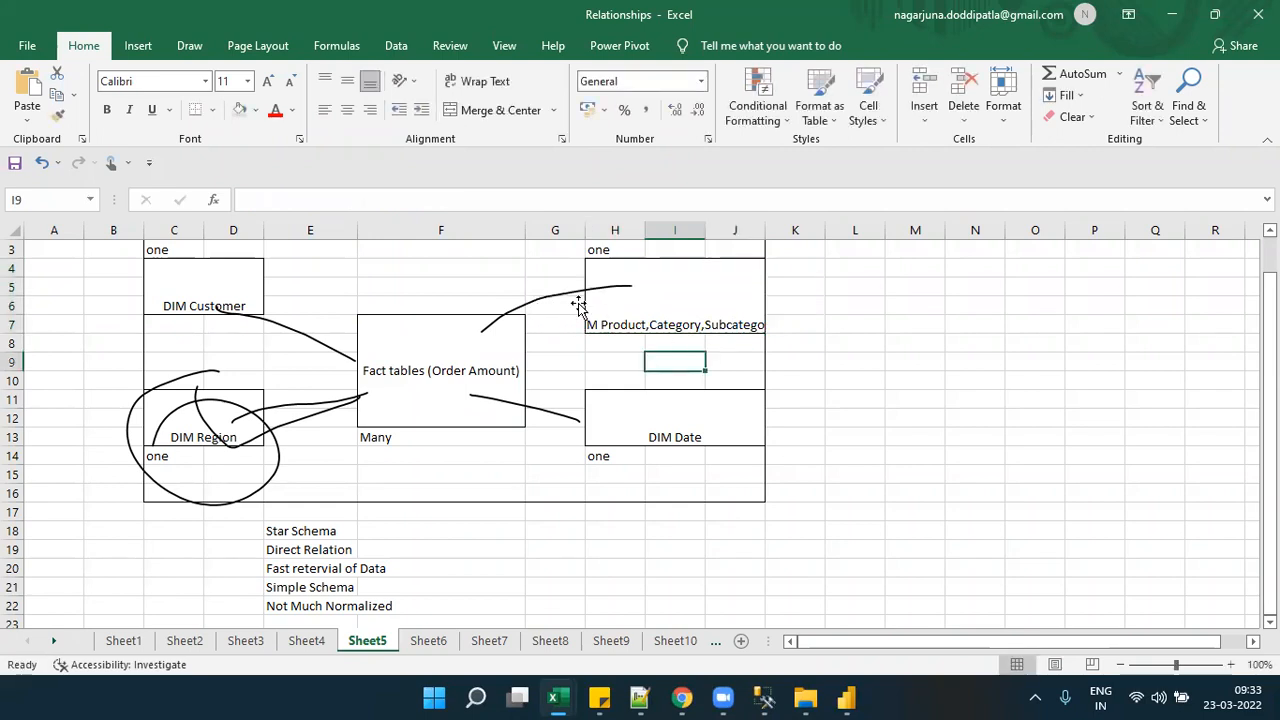
left_click(619, 303)
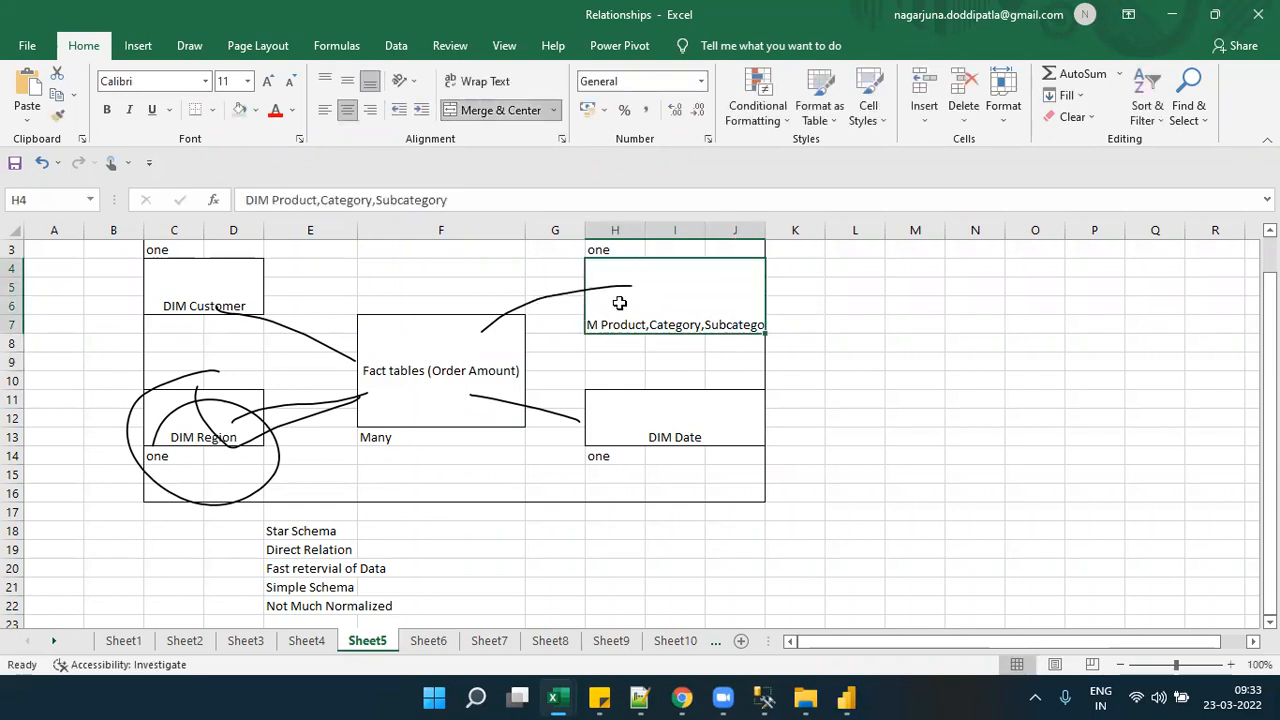
- Examine how Sheet6 splits the product dimension into DIM Product, Dim Sub cat and DIM CATegory around the fact table
left_click(427, 641)
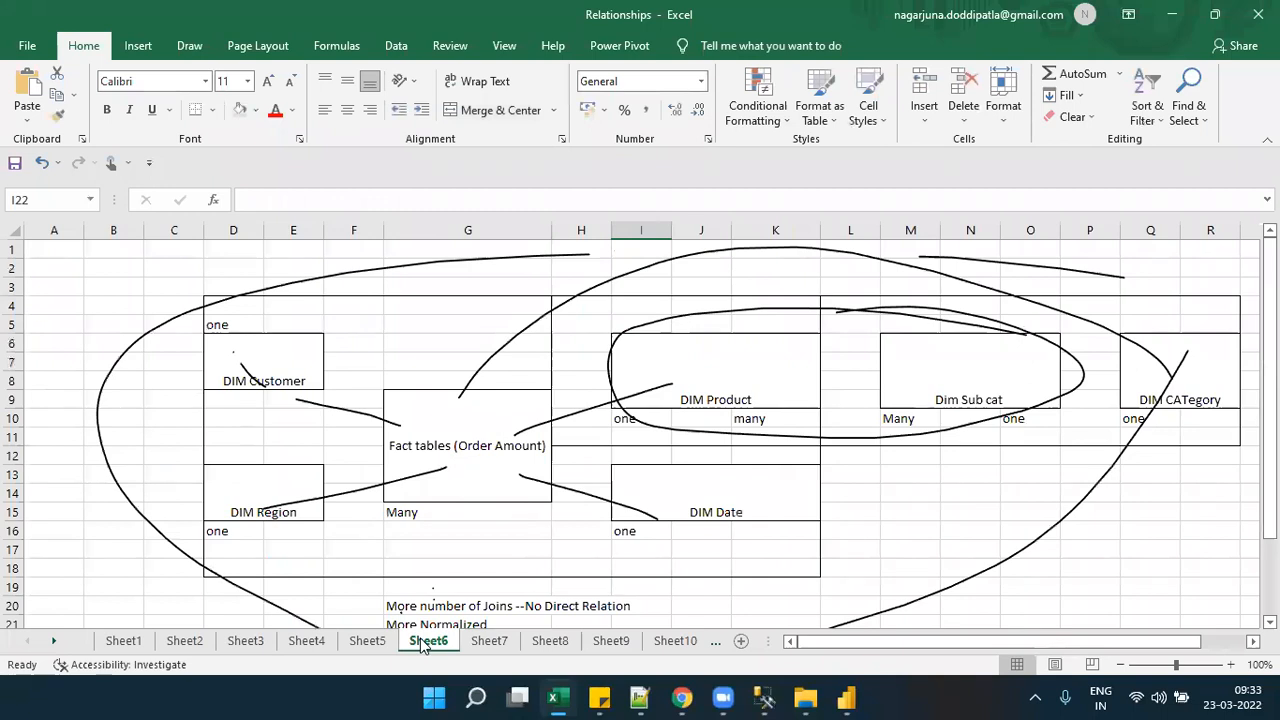
left_click(643, 346)
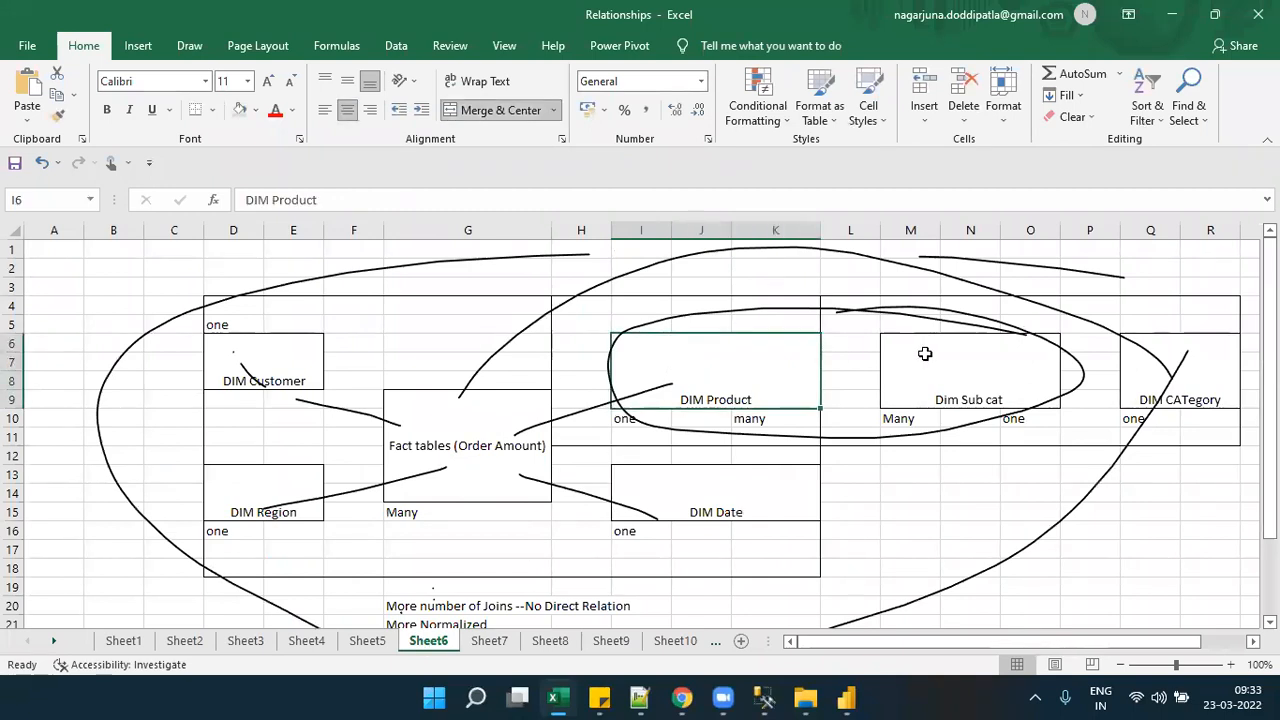
left_click(925, 354)
left_click(1171, 357)
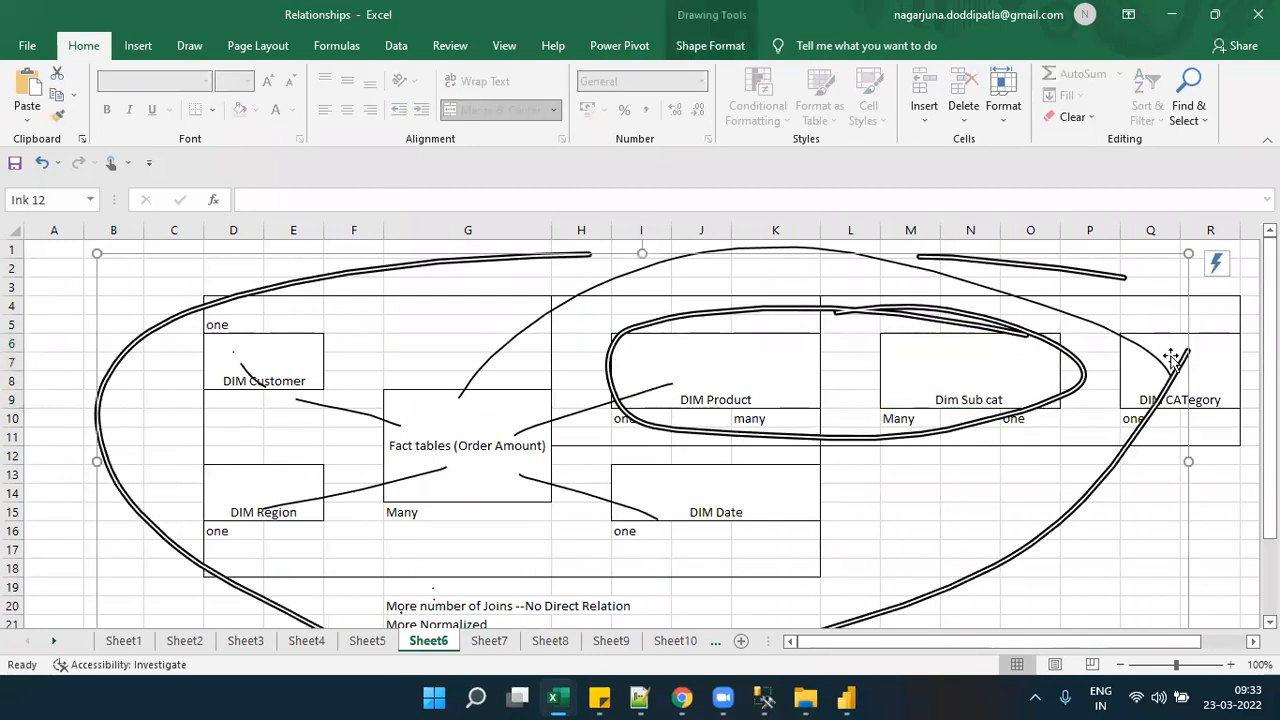
left_click(928, 393)
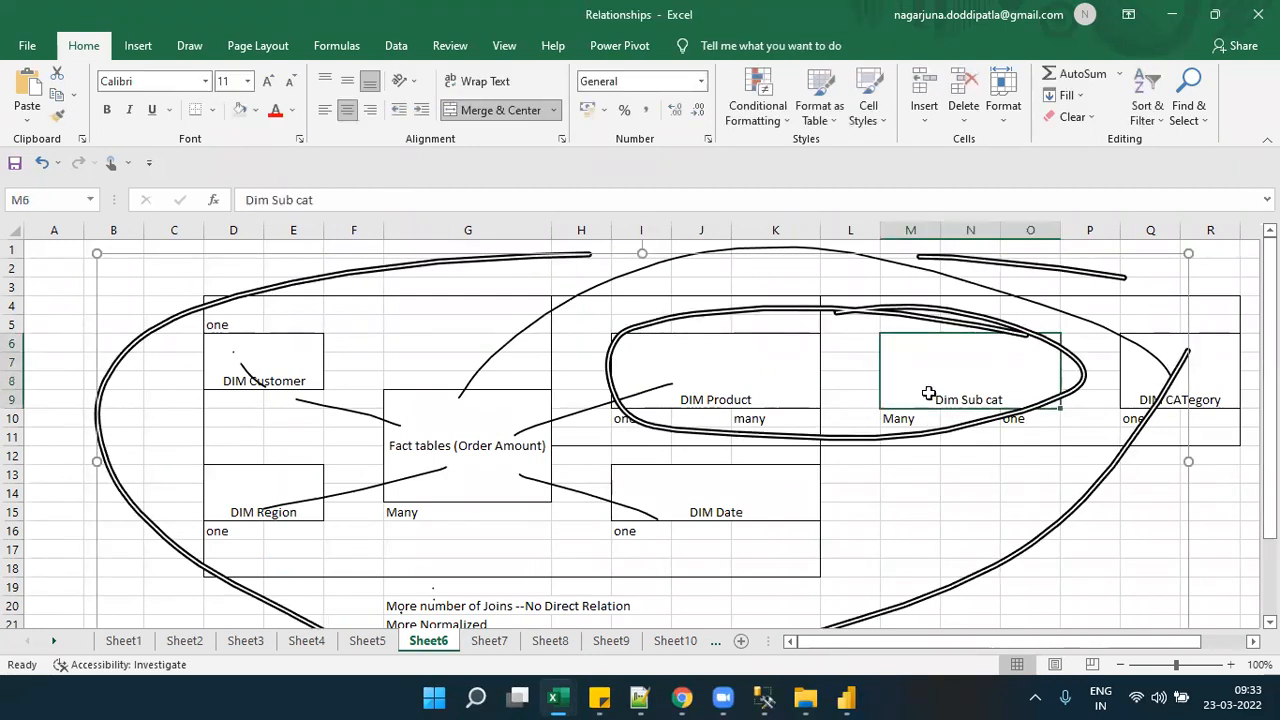
left_click(711, 357)
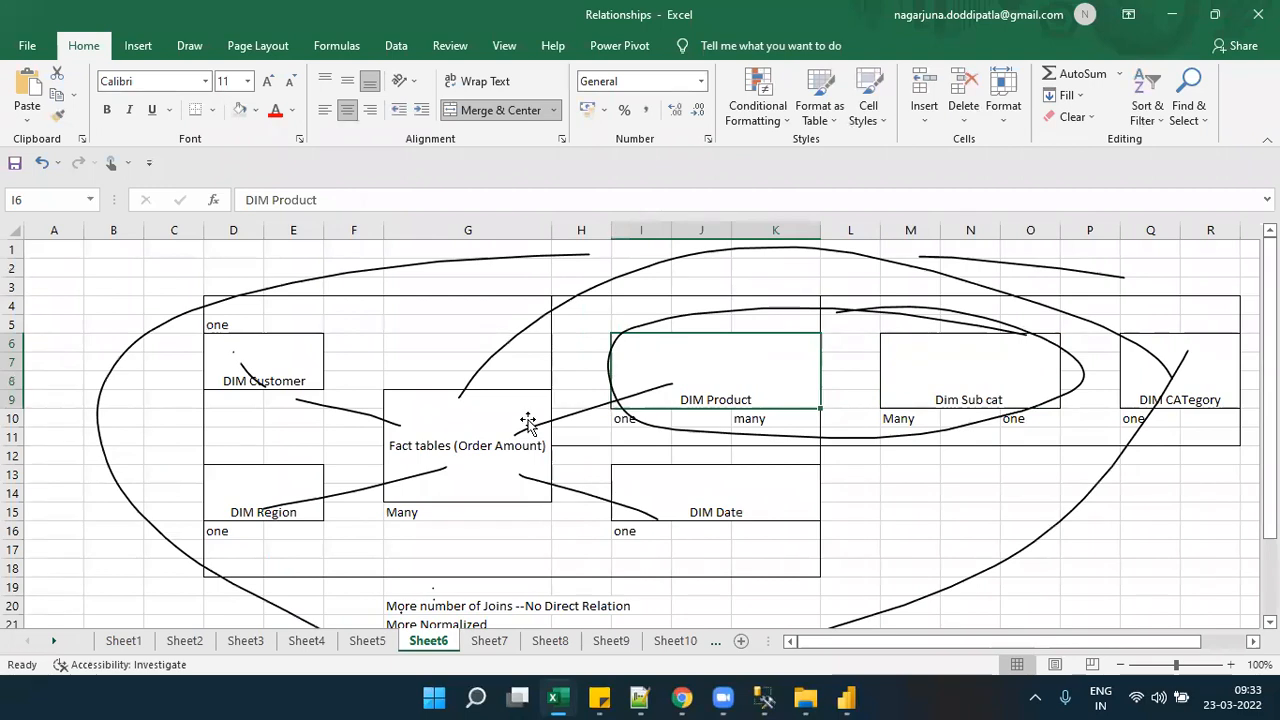
left_click(479, 445)
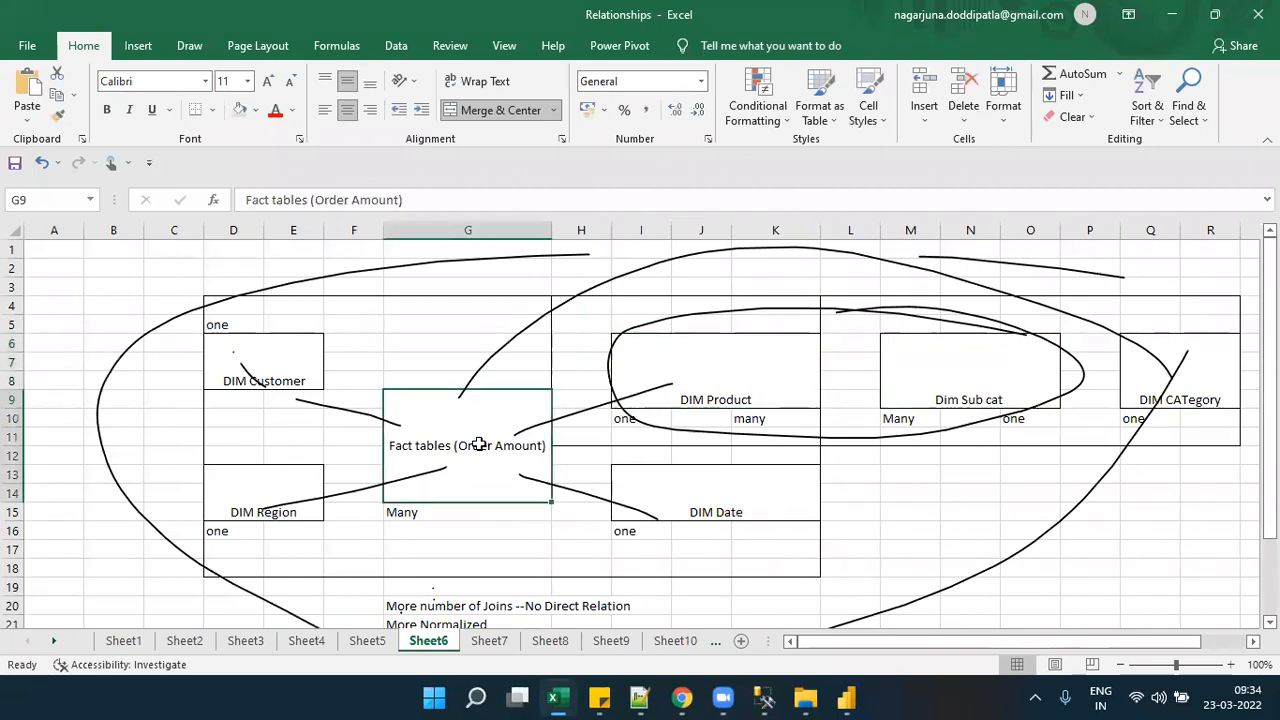
left_click(257, 386)
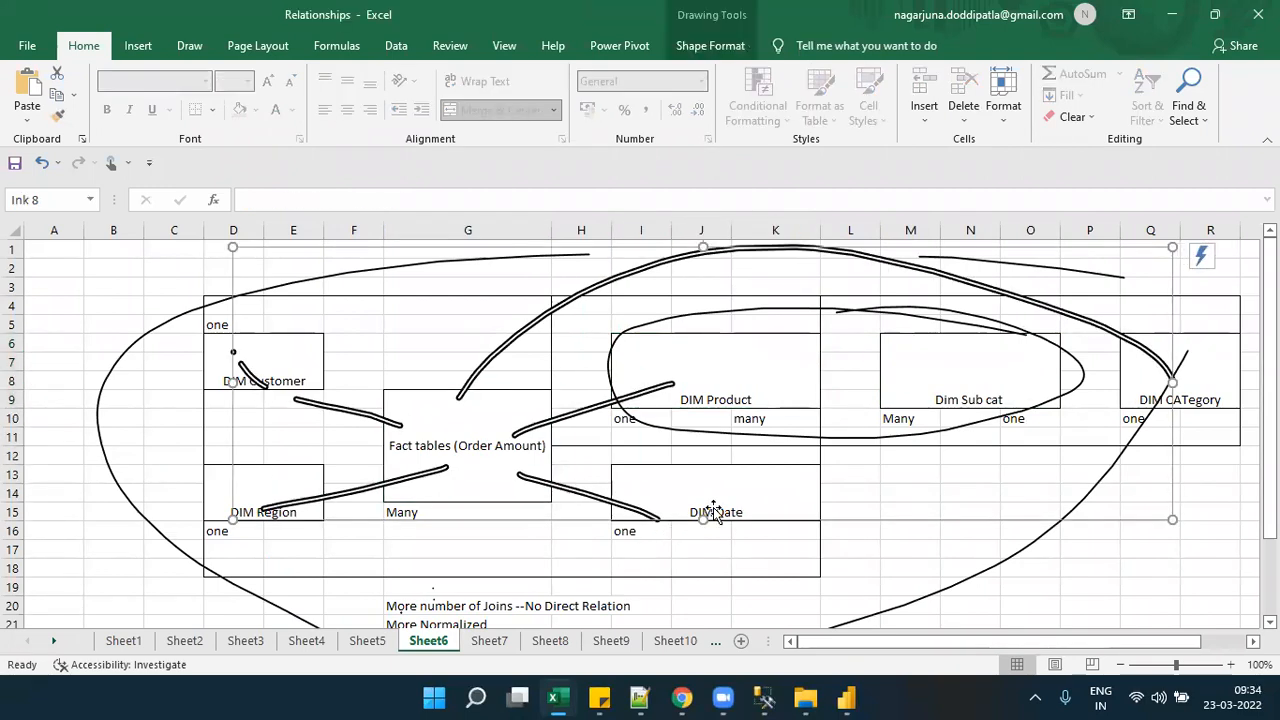
- Review the notes below Sheet6's schema diagram, marking the line on more joins and no direct relation
left_click(1065, 582)
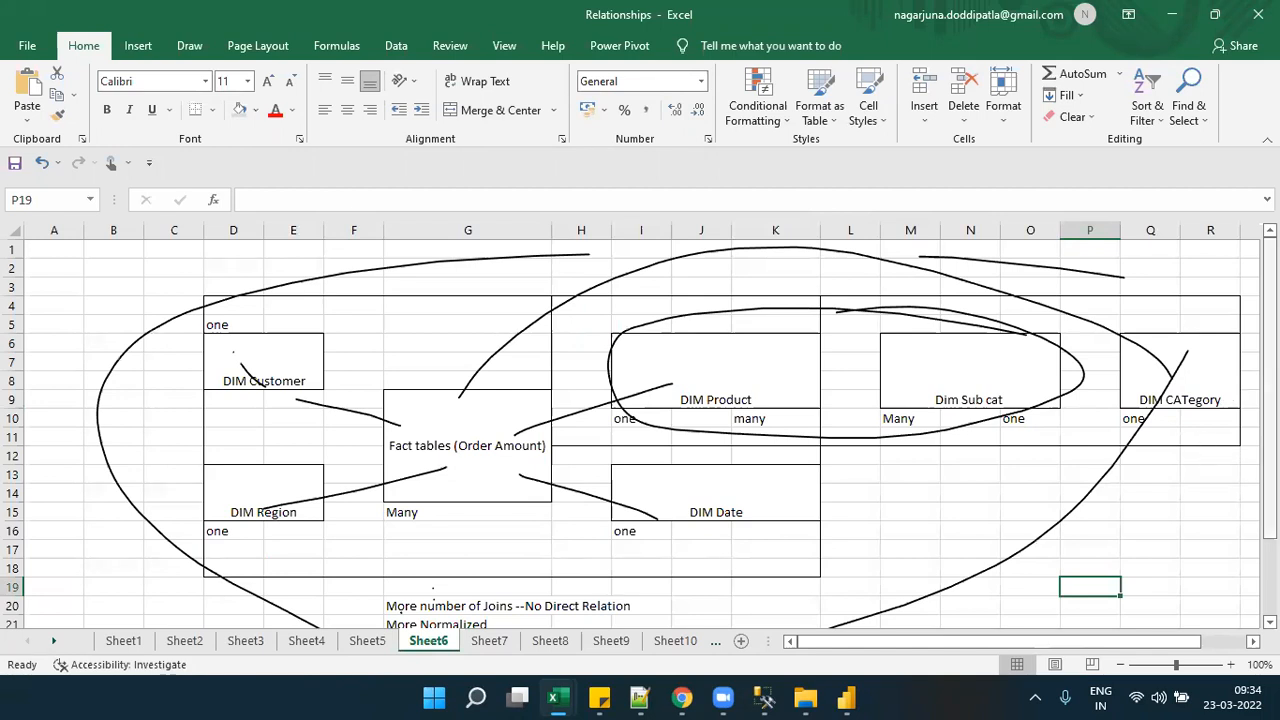
scroll(1268, 455, "down", 1)
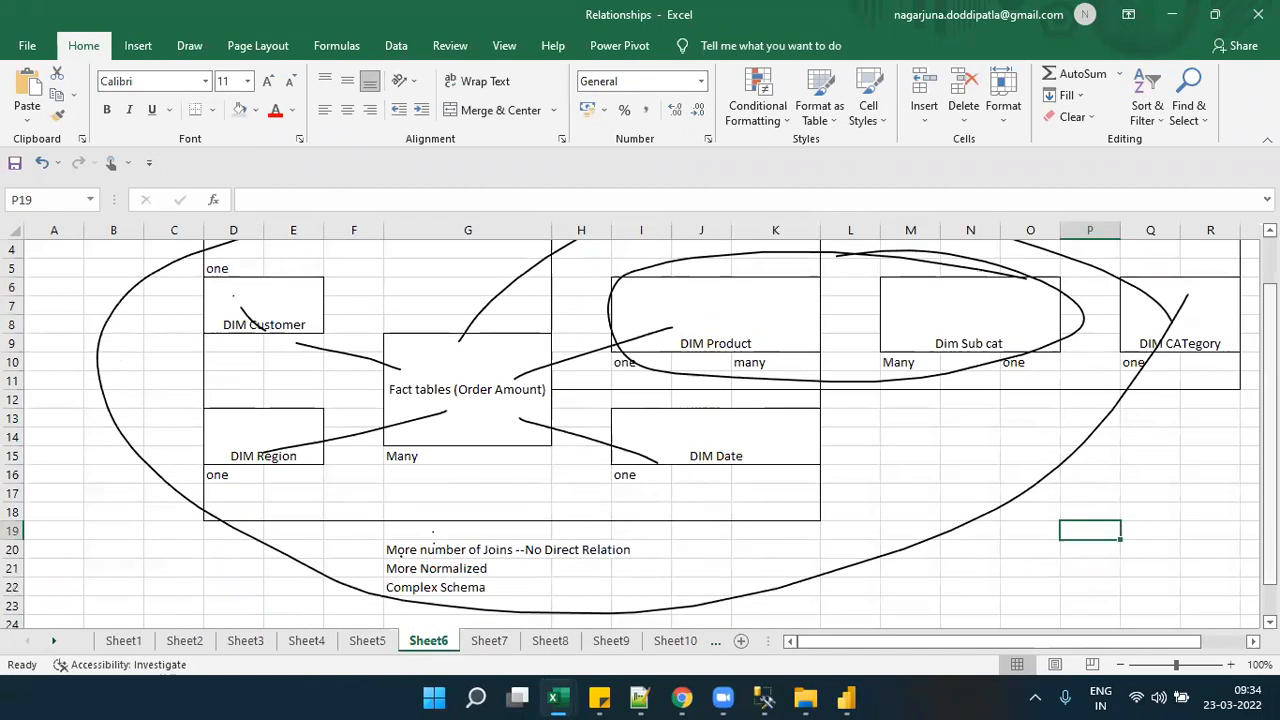
left_click(511, 552)
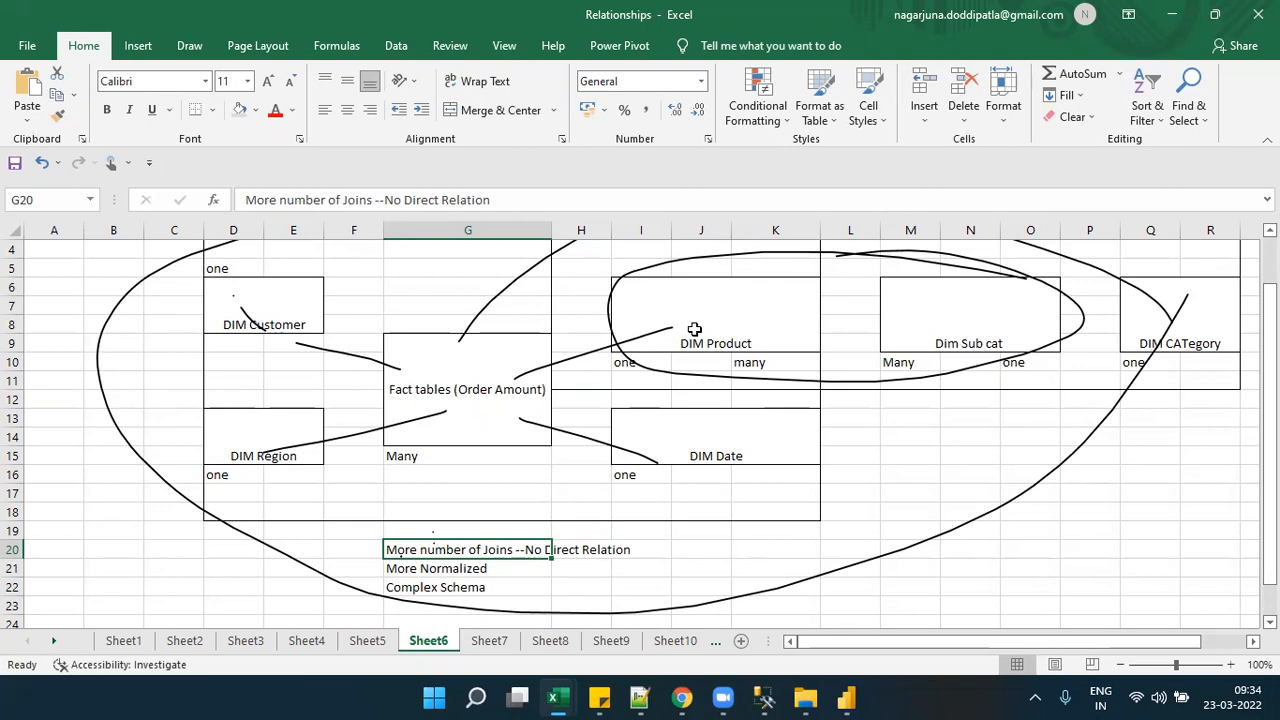
- Review Sheet6's "More Normalized" and "Complex Schema" notes against the Power BI Desktop model and report and the AdventureWorksDW2012 tables in SQL Server Management Studio
left_click(426, 568)
left_click(434, 587)
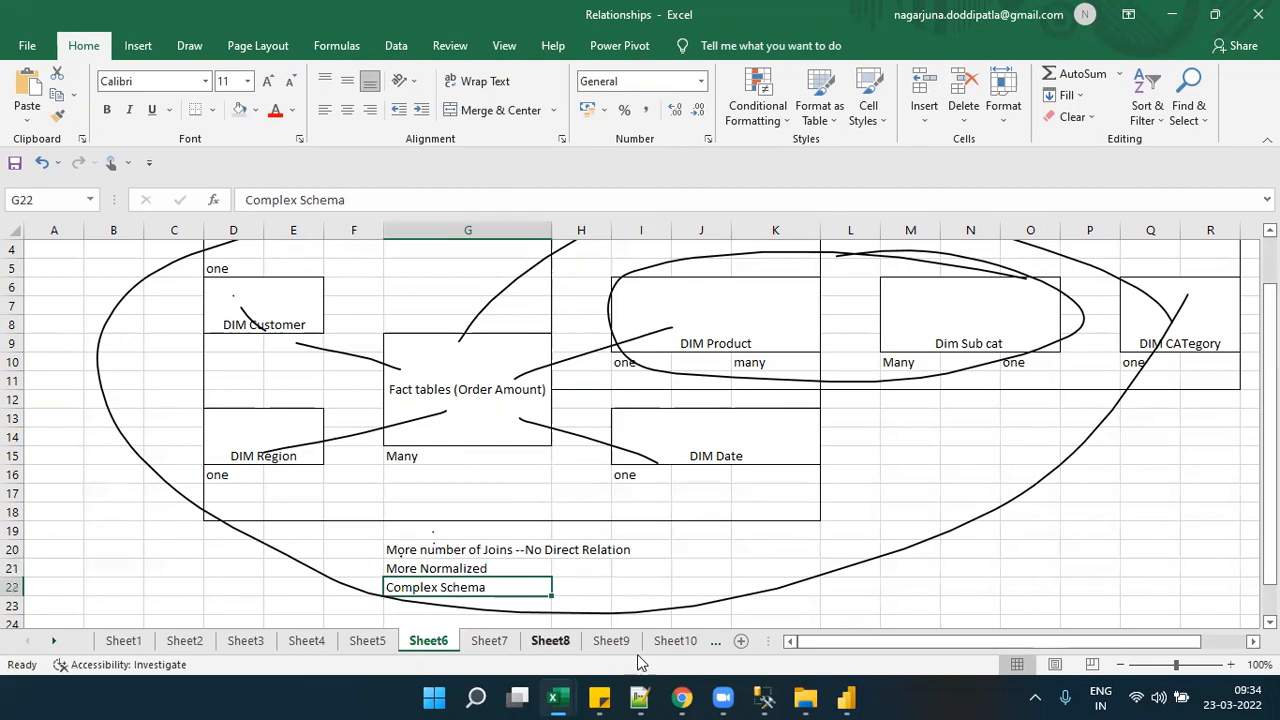
left_click(843, 697)
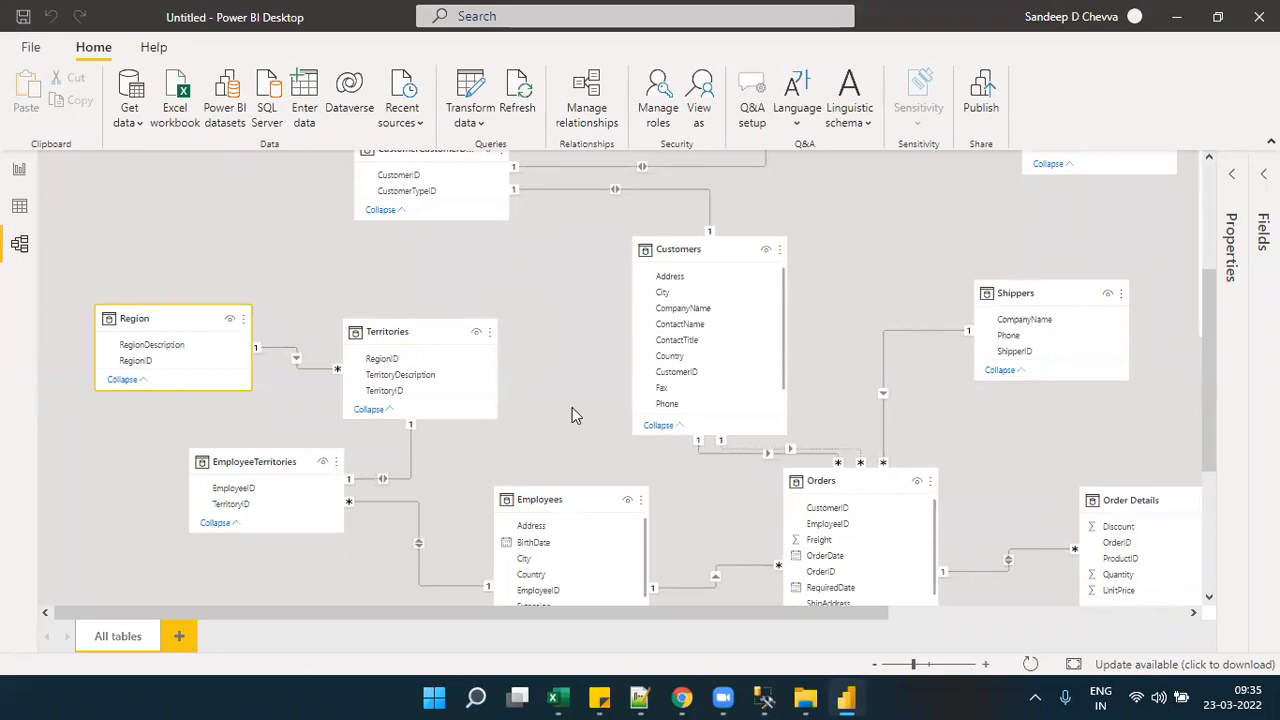
left_click(763, 697)
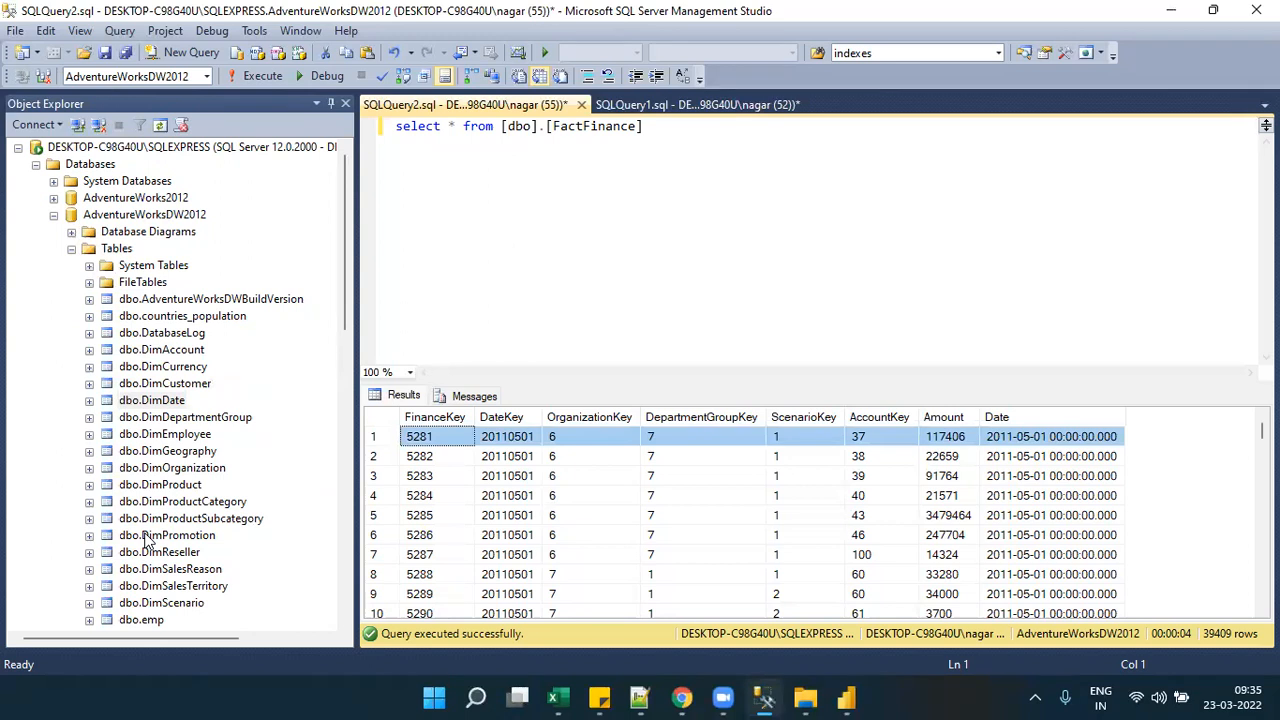
left_click(846, 697)
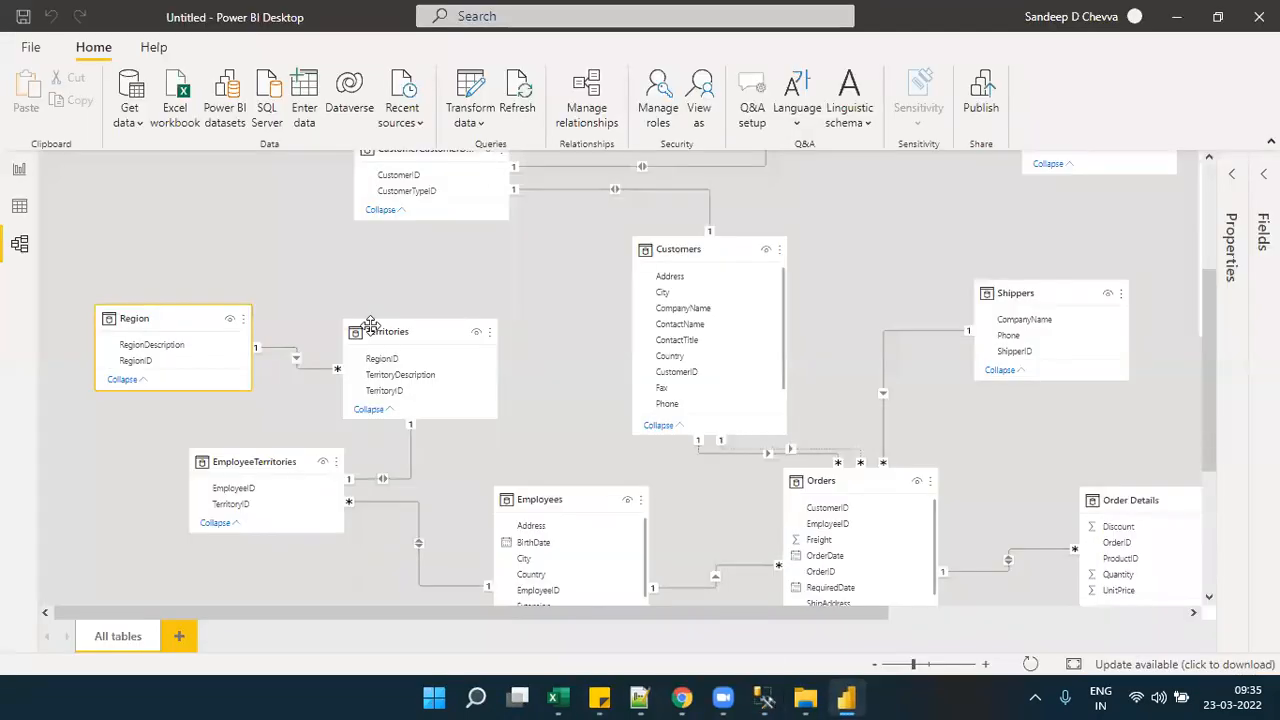
left_click(15, 170)
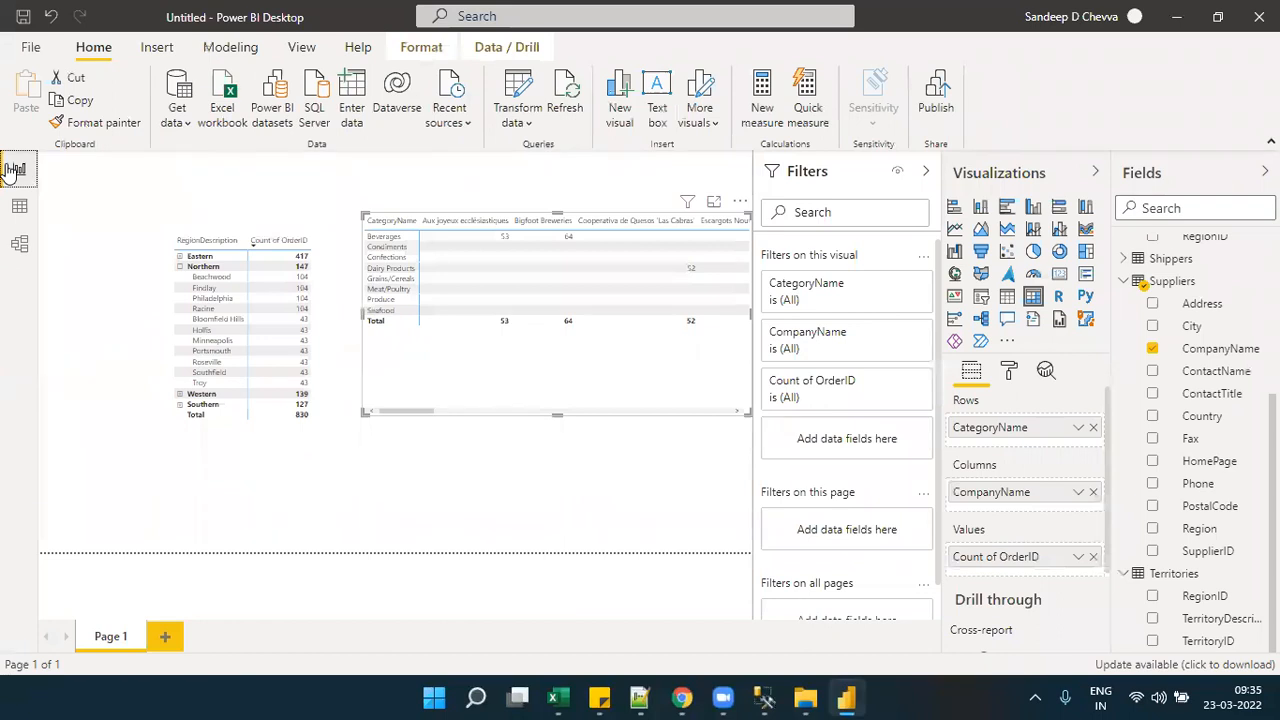
left_click(19, 244)
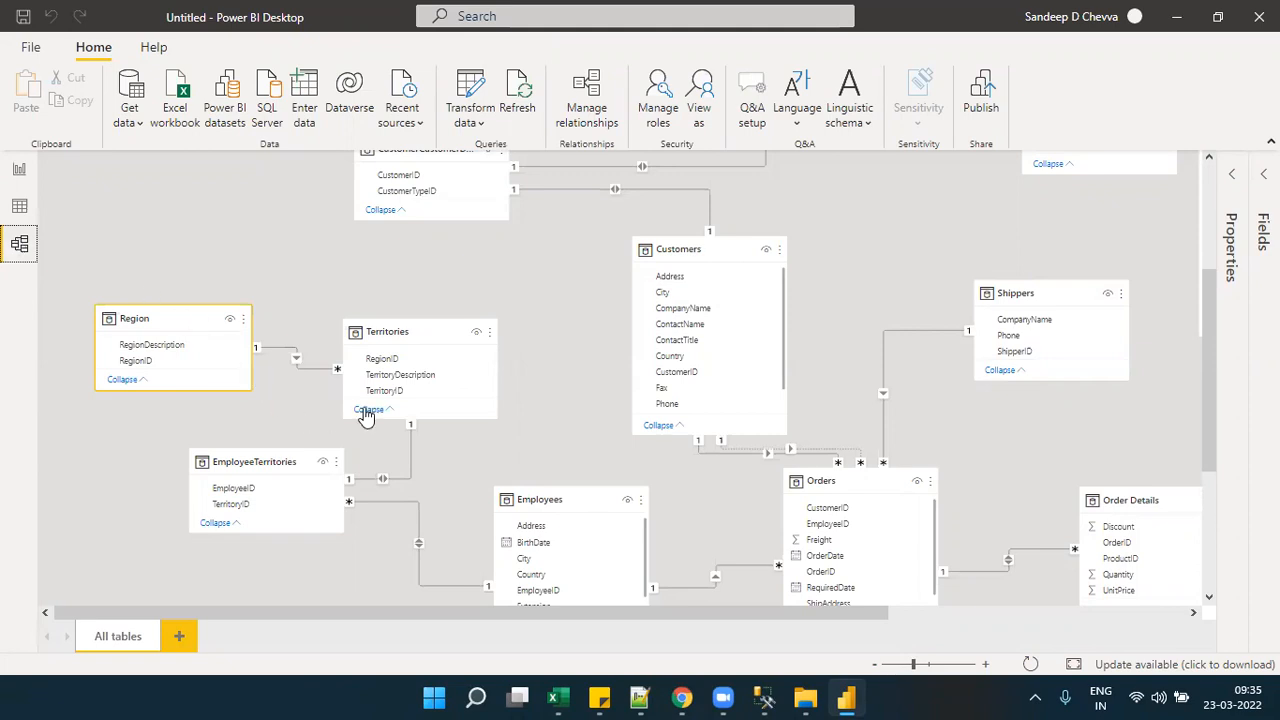
- Switch to the Relationships workbook in Excel and compare Sheet6's DIM Product, Dim Sub cat and DIM CATegory chain with Sheet5's star schema
mouse_move(556, 697)
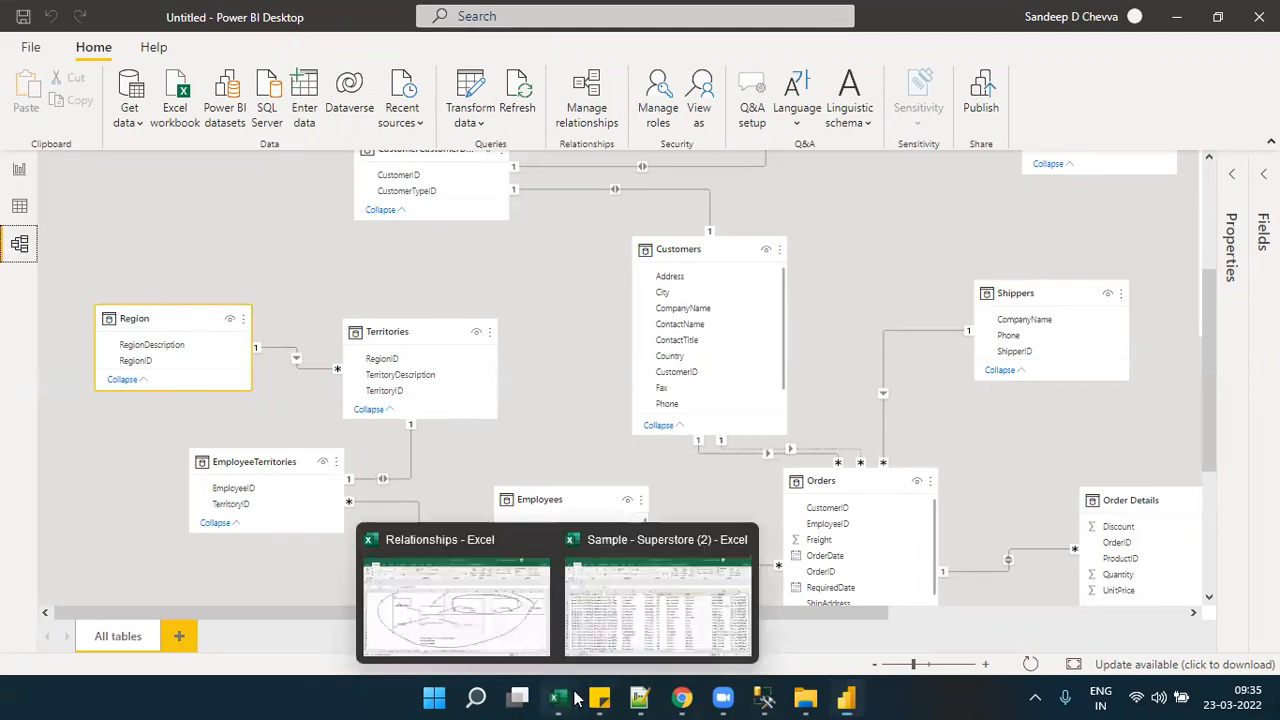
left_click(505, 635)
left_click(754, 323)
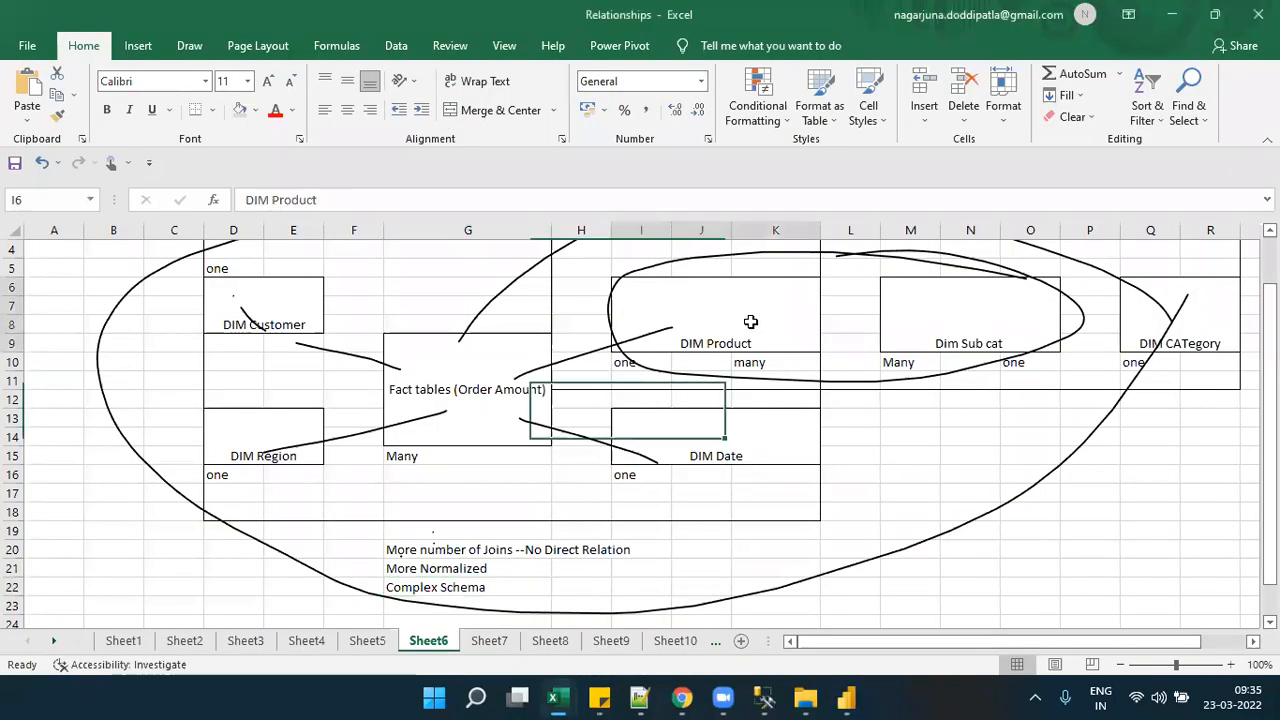
left_click(992, 314)
left_click(760, 300)
left_click(905, 294)
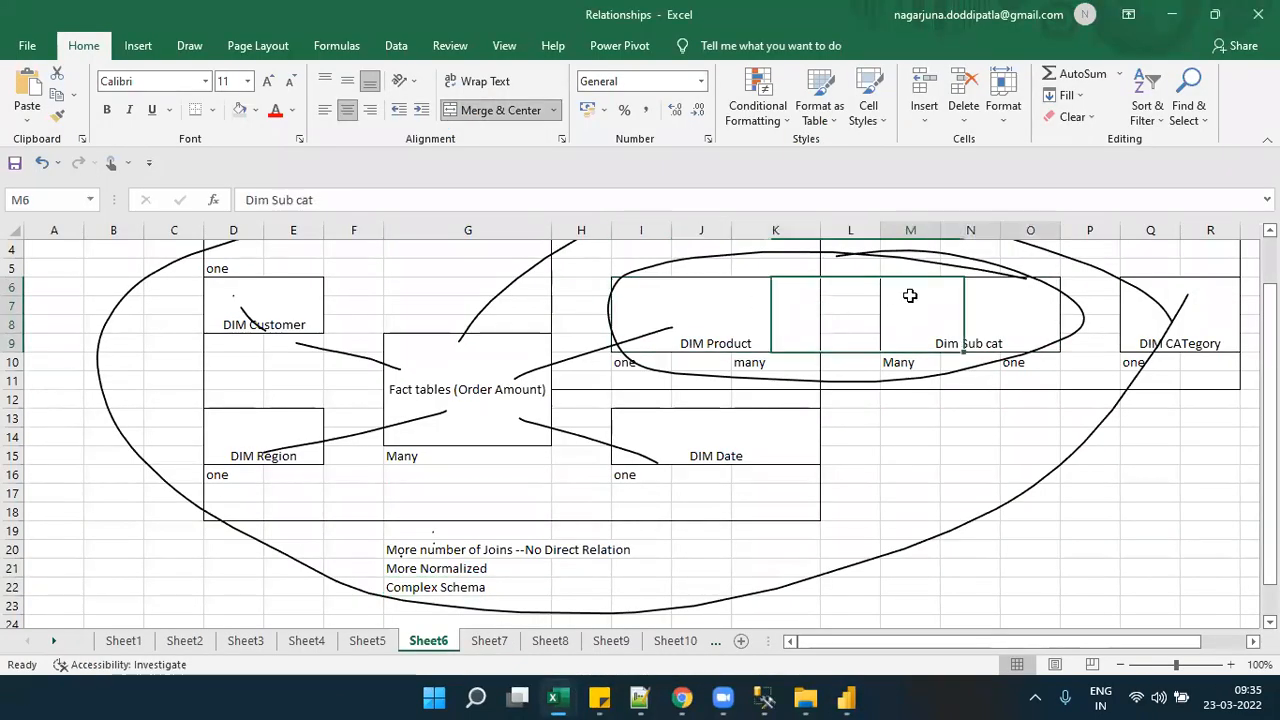
left_click(1189, 297)
left_click(1001, 293)
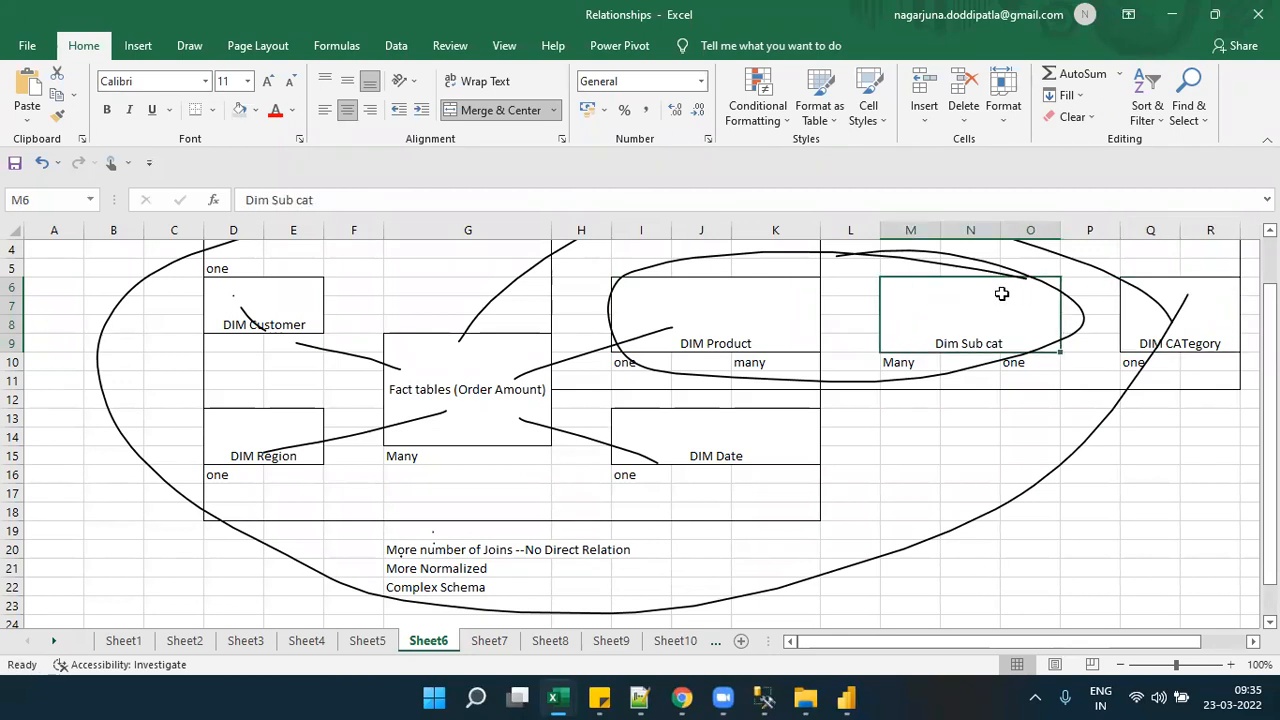
left_click(786, 295)
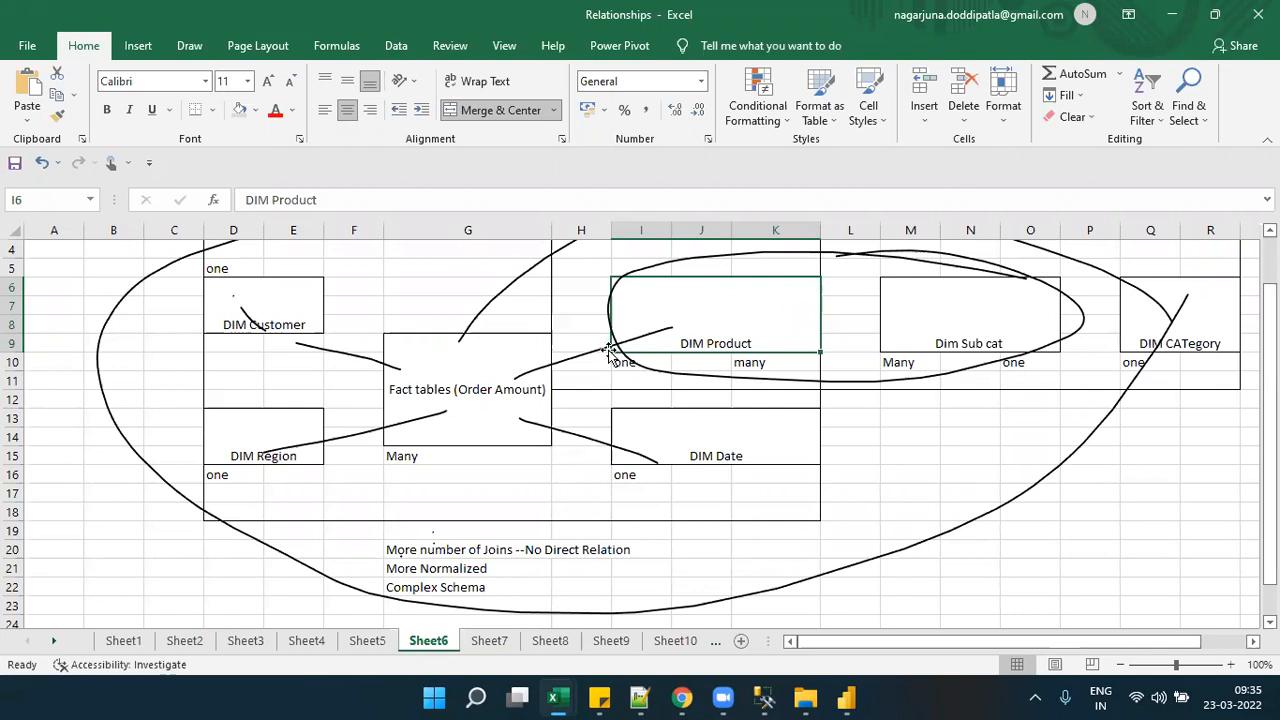
left_click(385, 646)
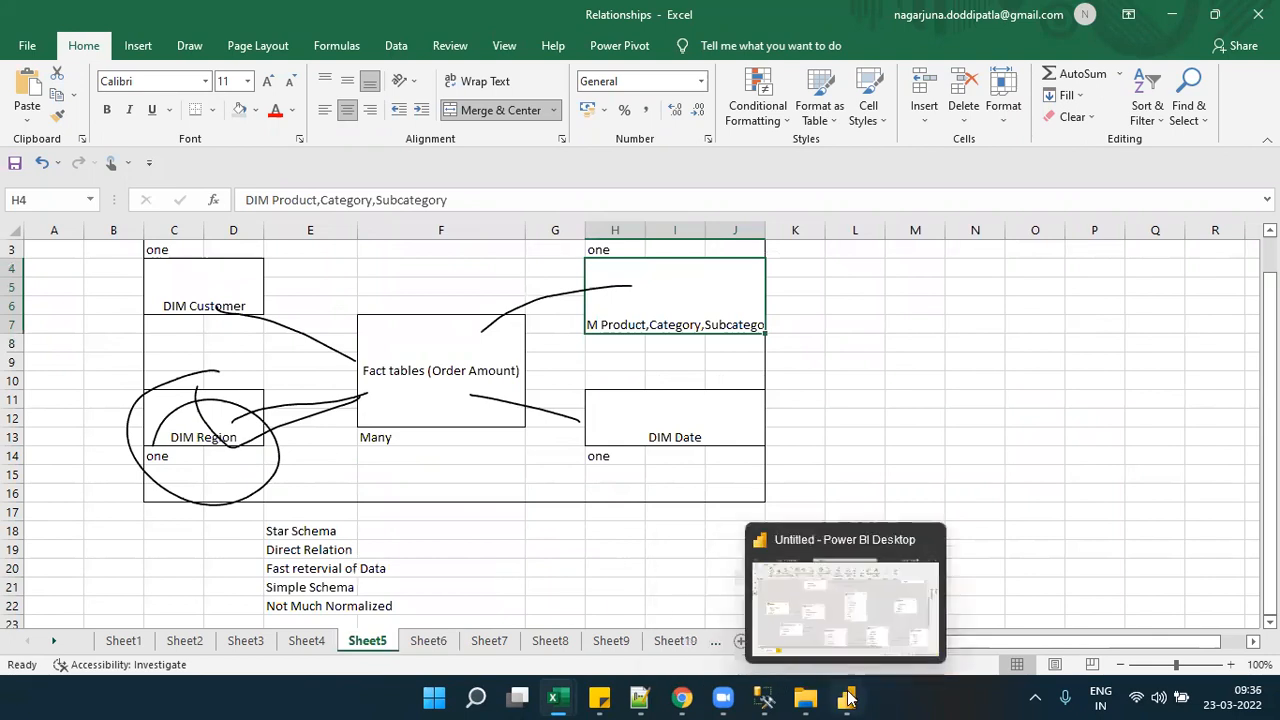
- Switch to SQL Server Management Studio and examine the dimension and fact tables listed under the AdventureWorksDW2012 database
left_click(775, 697)
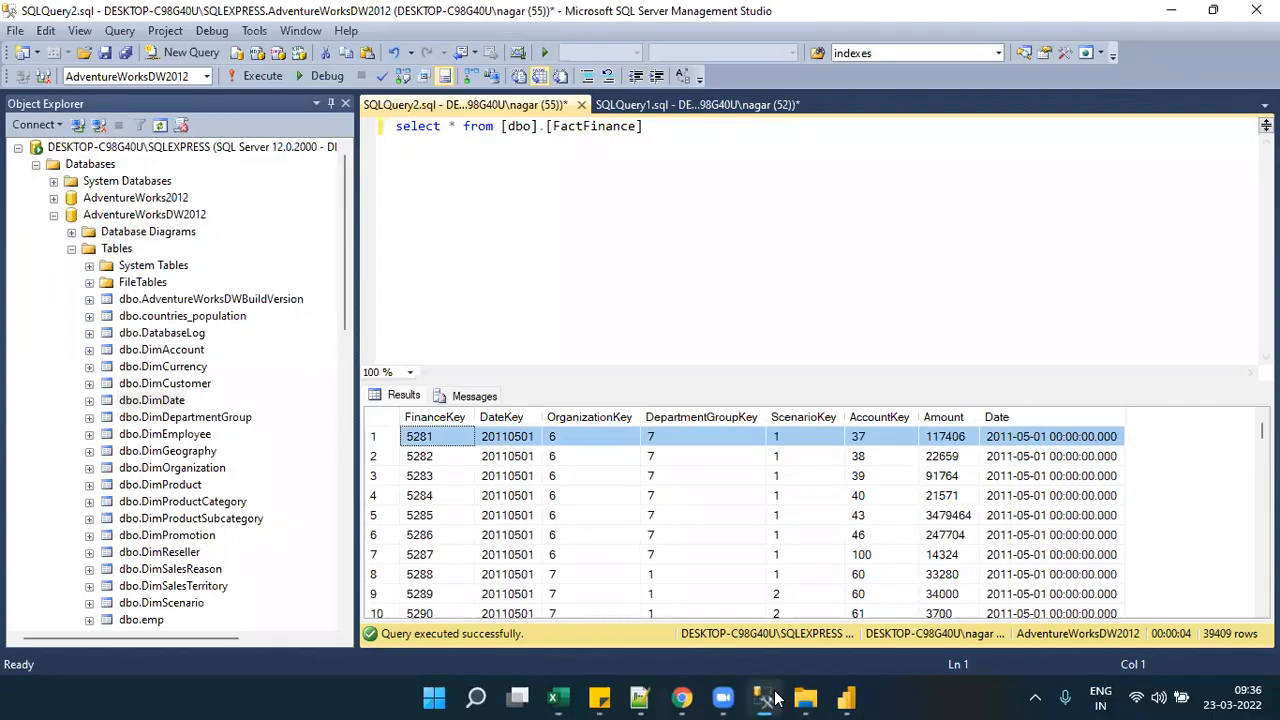
left_click(136, 216)
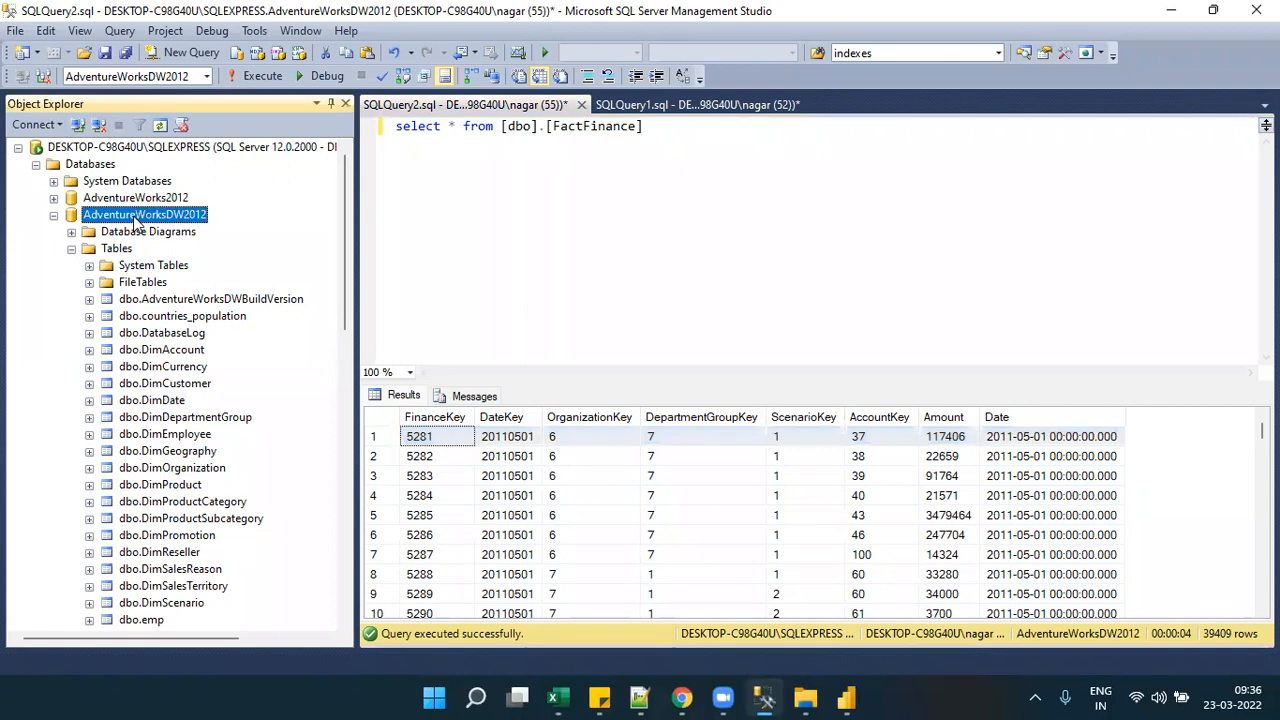
left_click(190, 436)
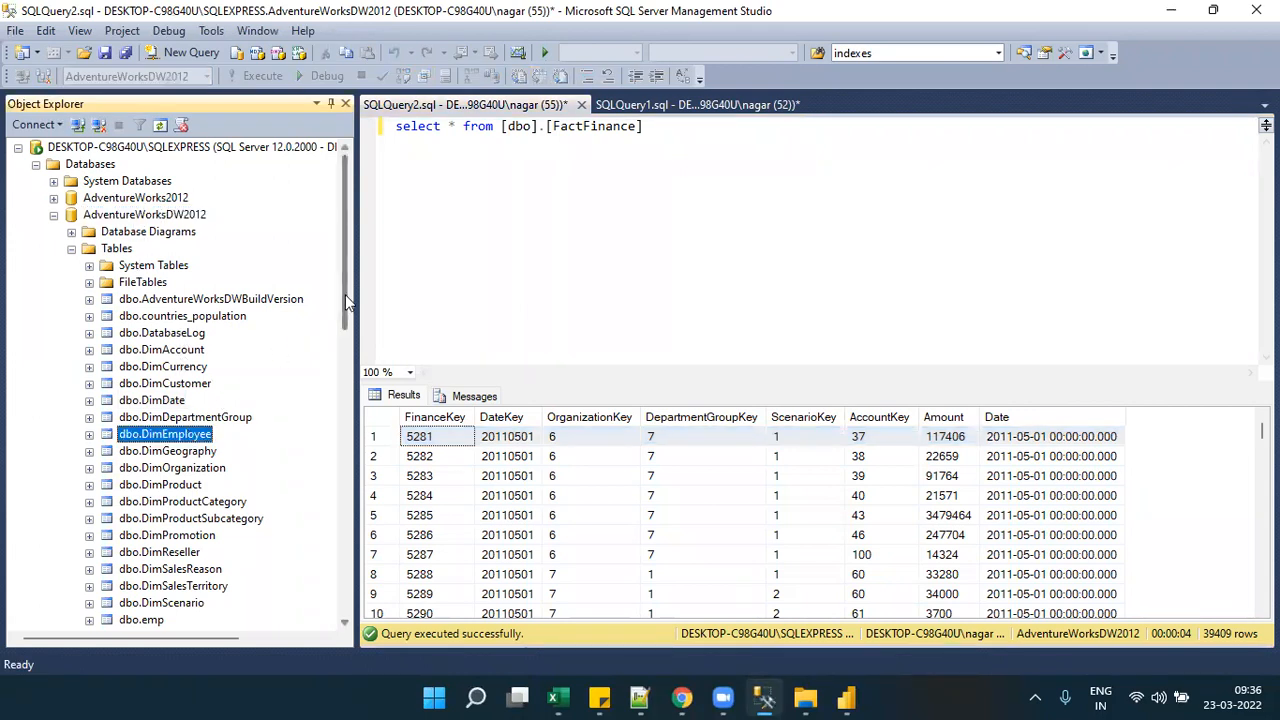
left_click_drag(345, 294, 341, 343)
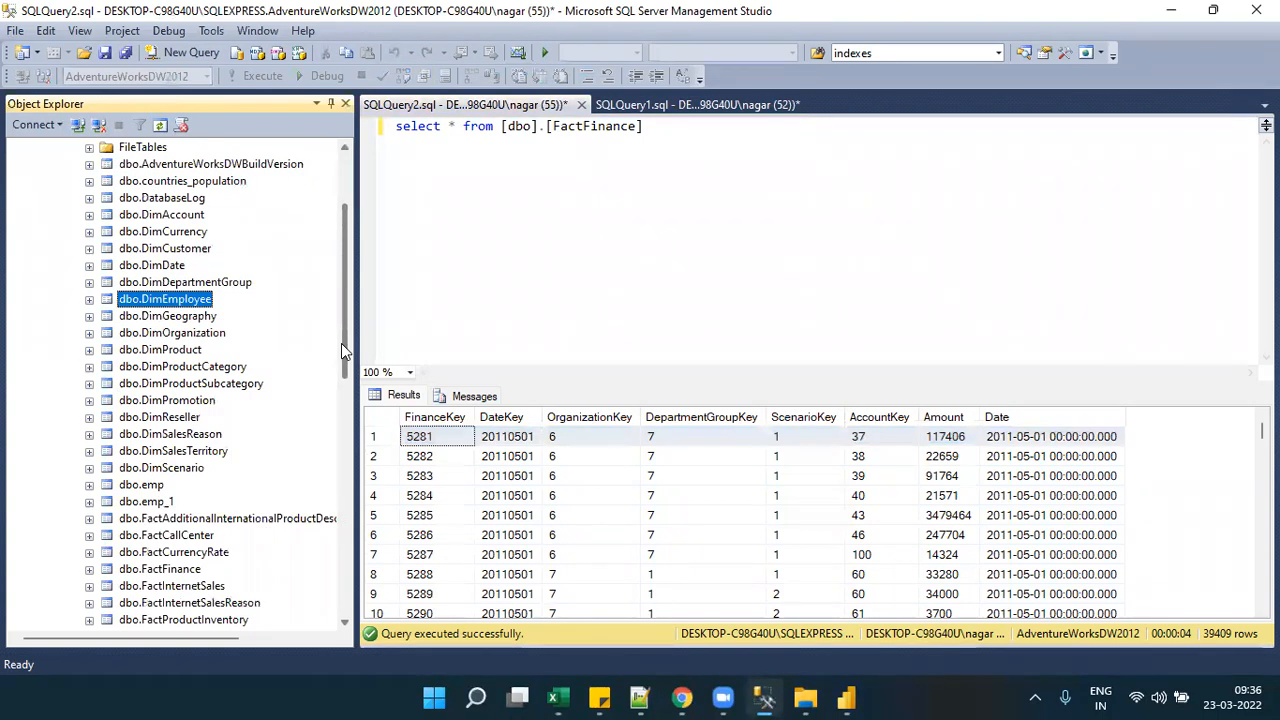
mouse_move(341, 343)
left_mouse_down()
mouse_move(341, 392)
mouse_move(338, 327)
left_mouse_up()
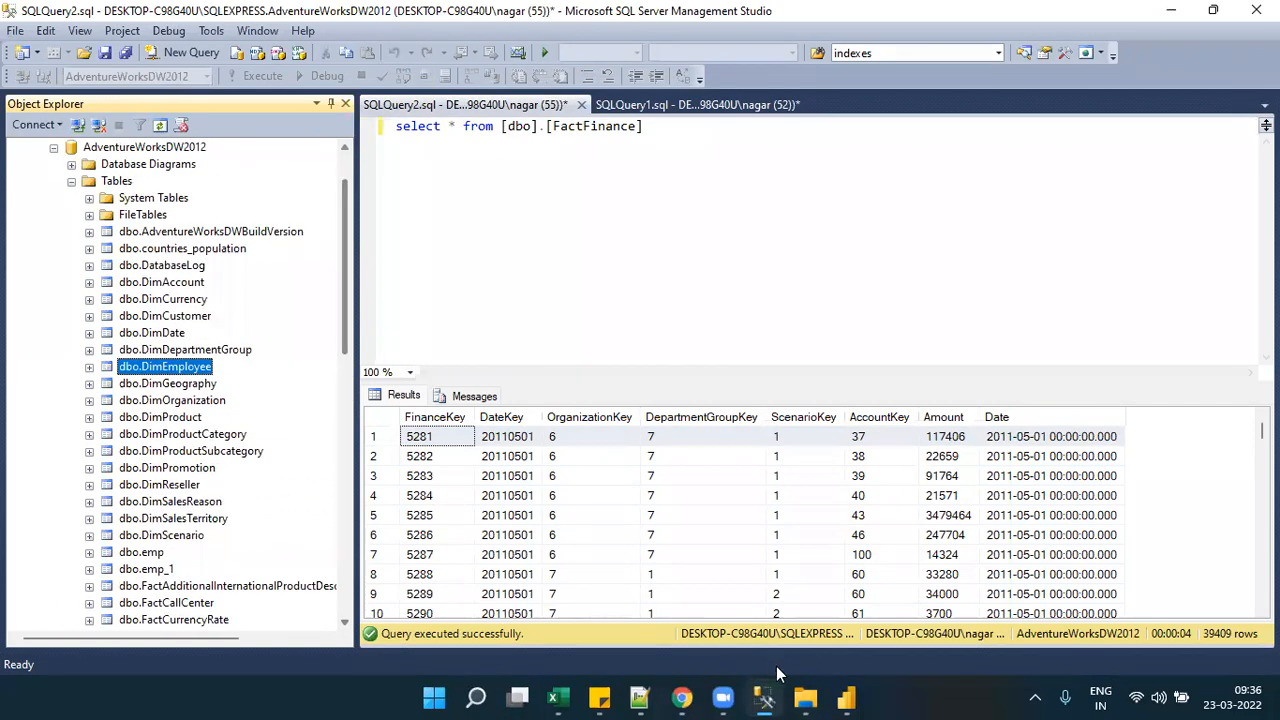
- Switch to Power BI Desktop and look at the report page and the Northwind model diagram
left_click(847, 697)
left_click(19, 172)
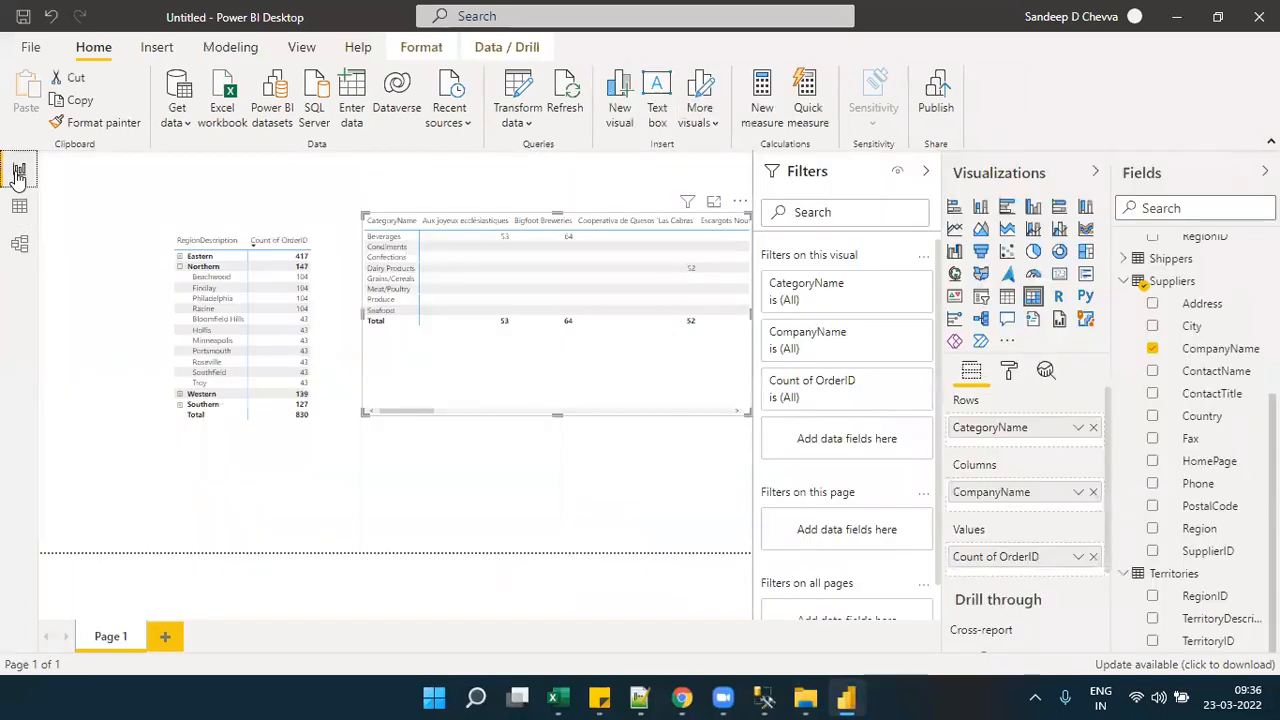
left_click(19, 246)
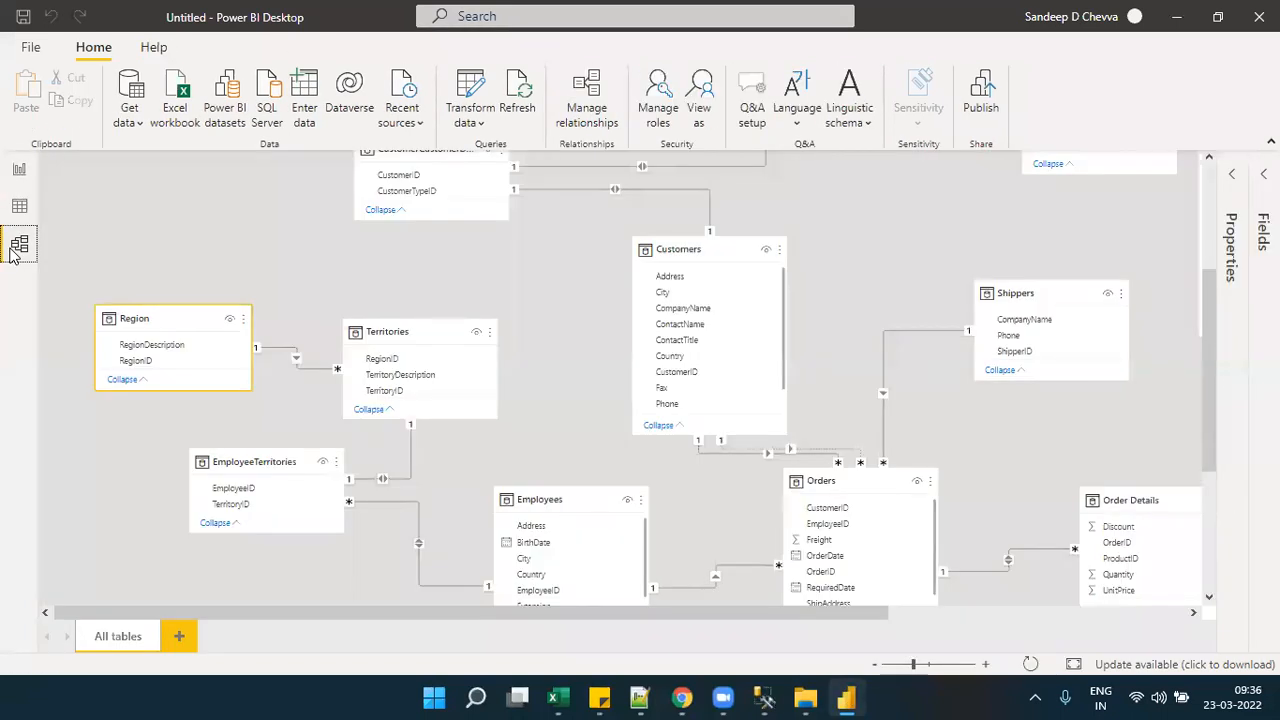
- Convert the report's CategoryName matrix to a pie chart and remove CompanyName from its legend
left_click(20, 172)
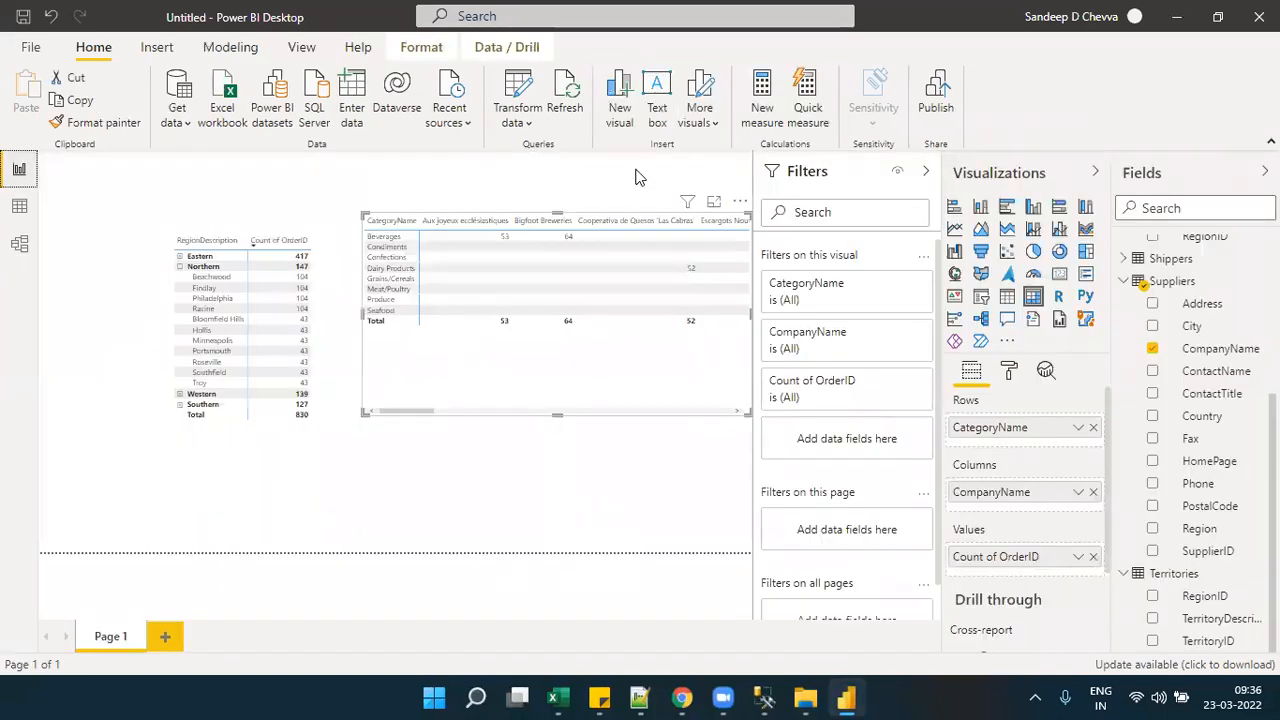
left_click(1033, 252)
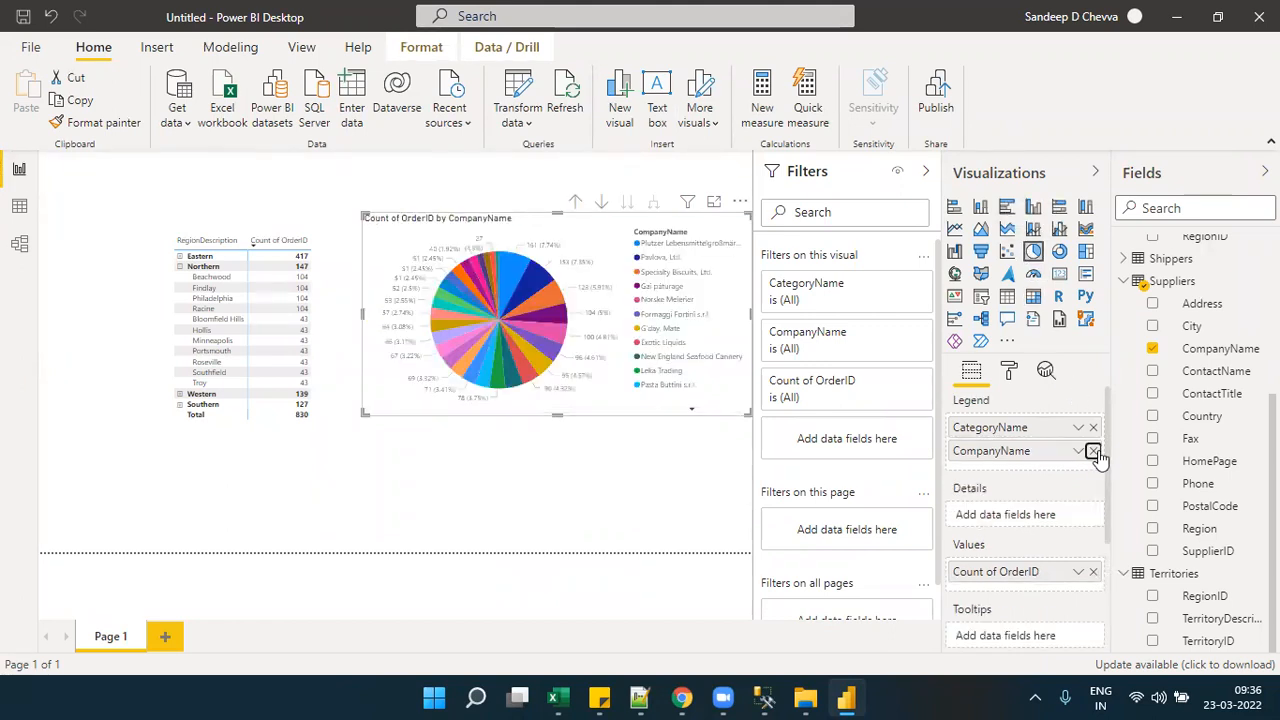
left_click(1093, 451)
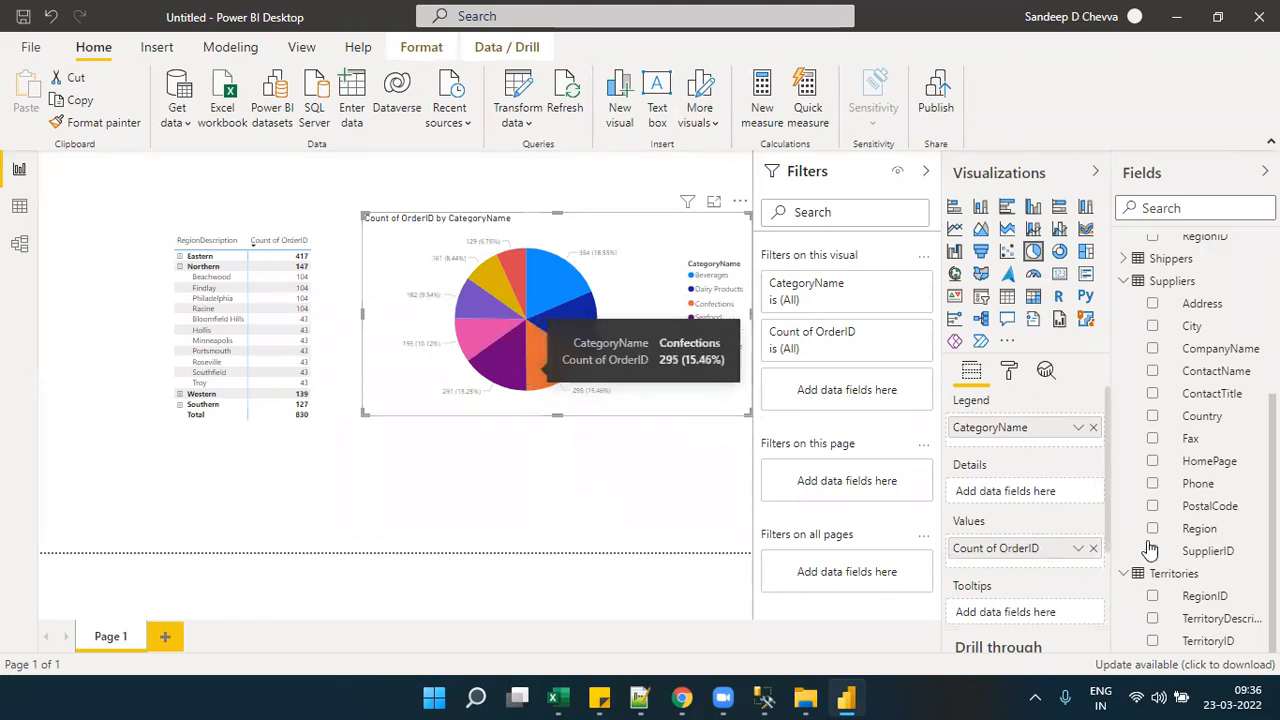
- Replace Count of OrderID with UnitPrice from Order Details as the pie chart's value
left_click(1124, 283)
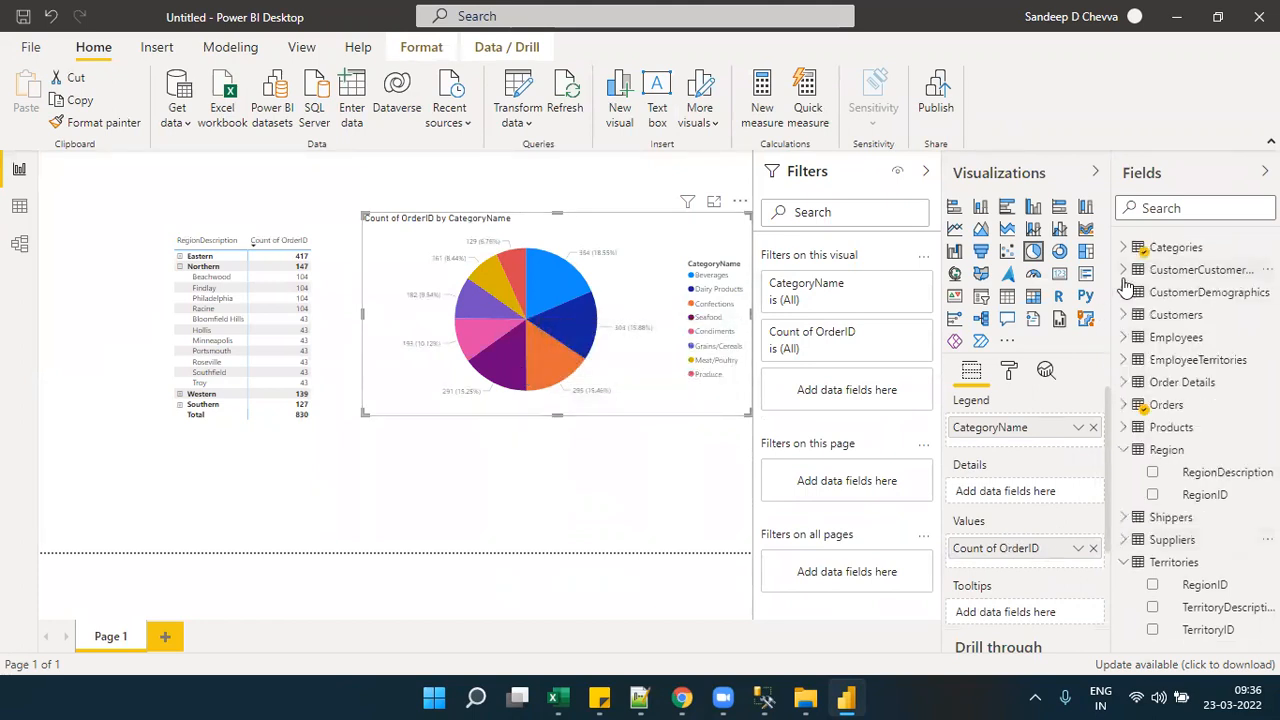
left_click(1124, 383)
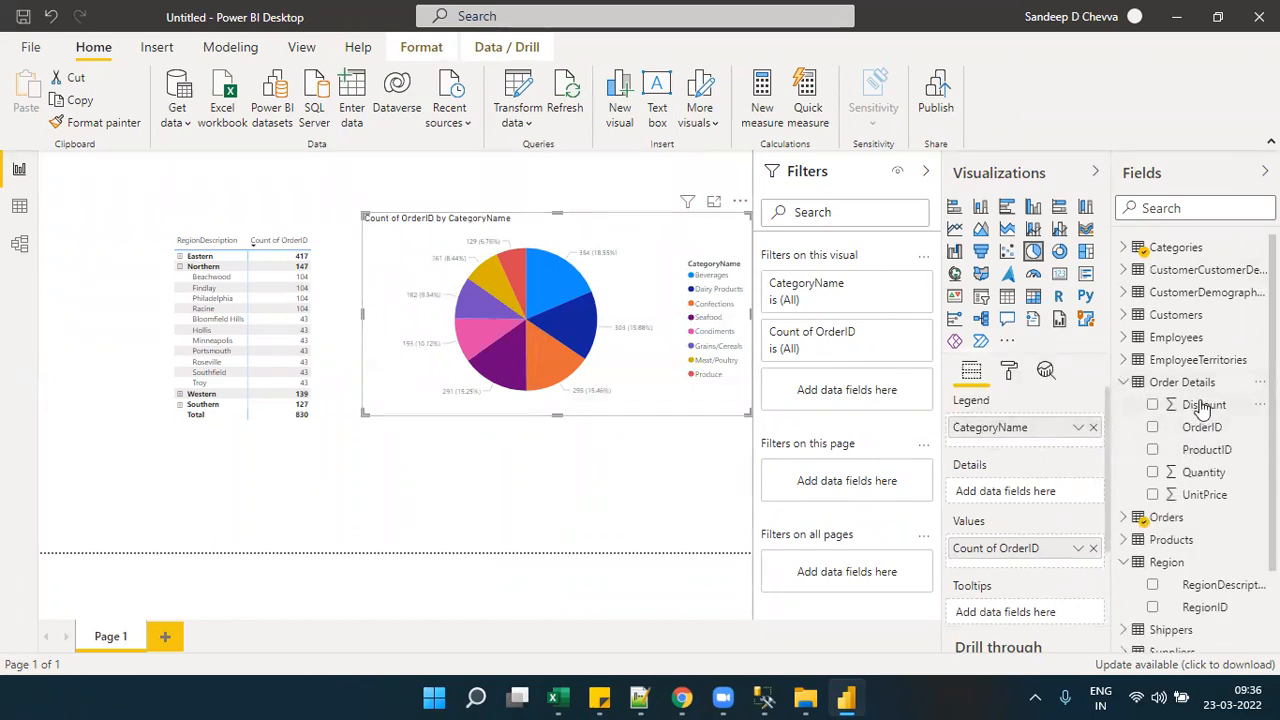
left_click_drag(1200, 494, 1032, 568)
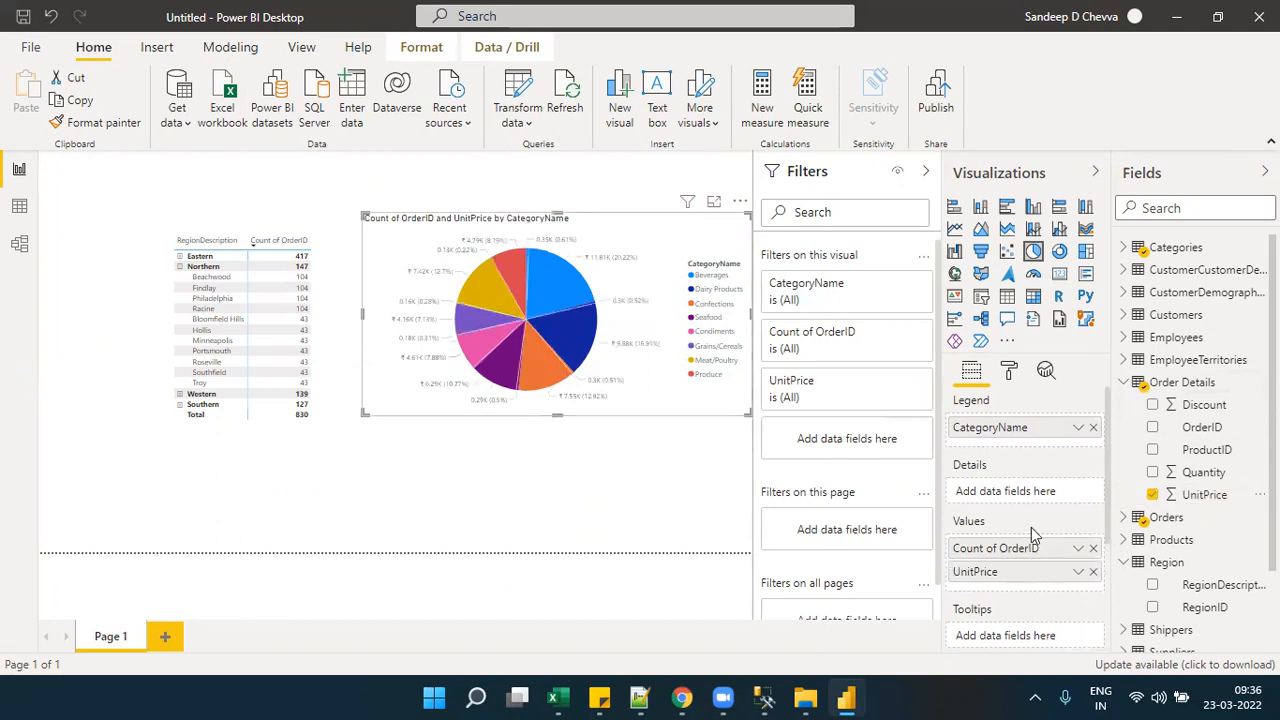
left_click(1093, 548)
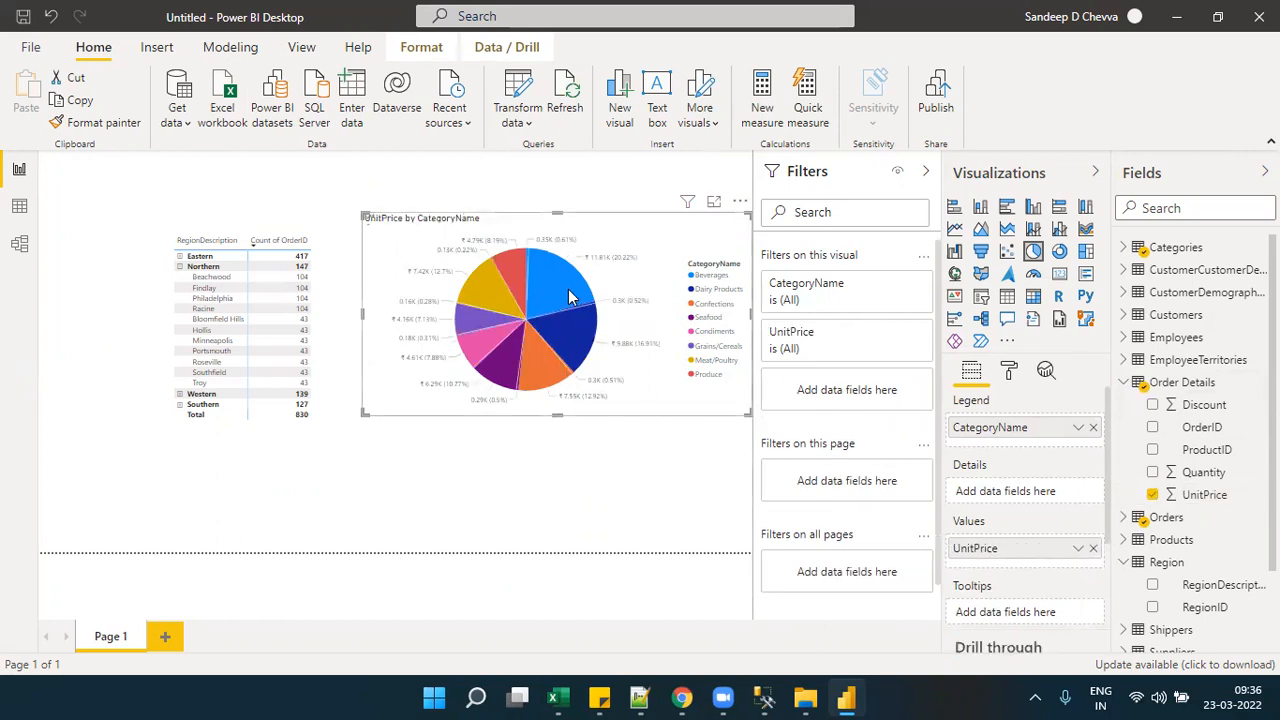
- Inspect the UnitPrice pie slices, enlarge the report canvas, and compare the visuals with the model diagram, ending on the report page
mouse_move(558, 286)
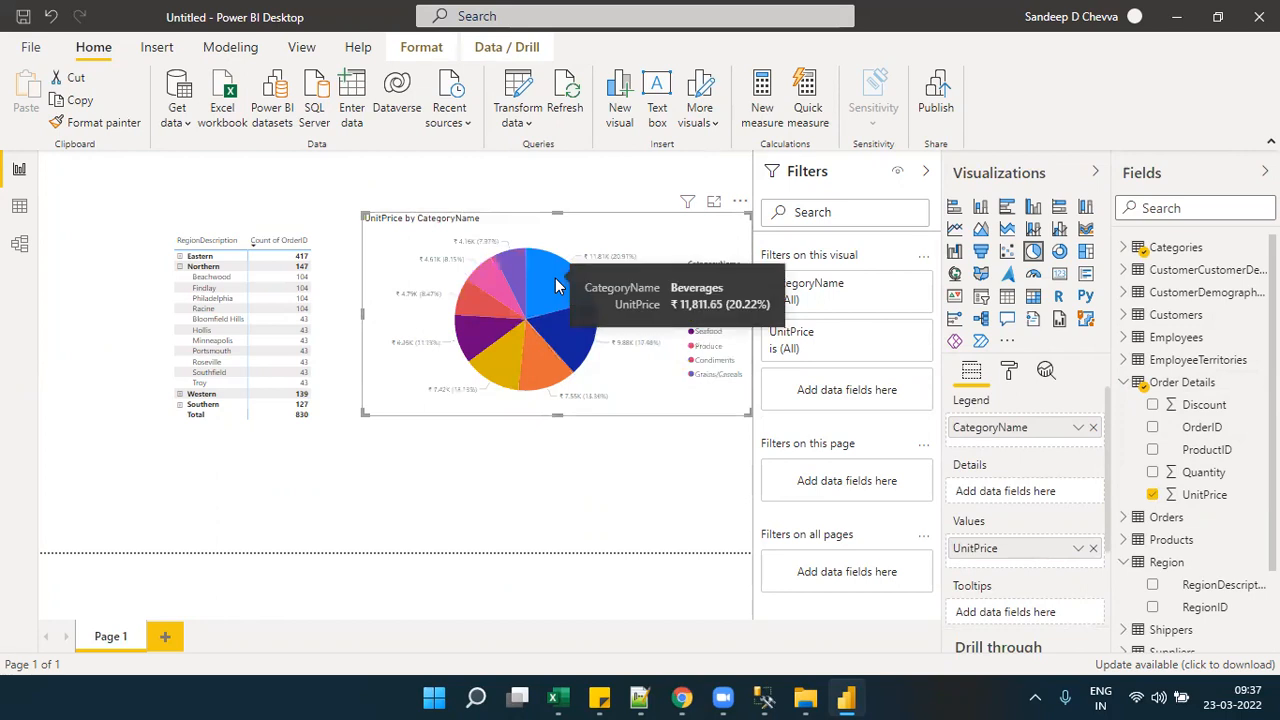
mouse_move(512, 358)
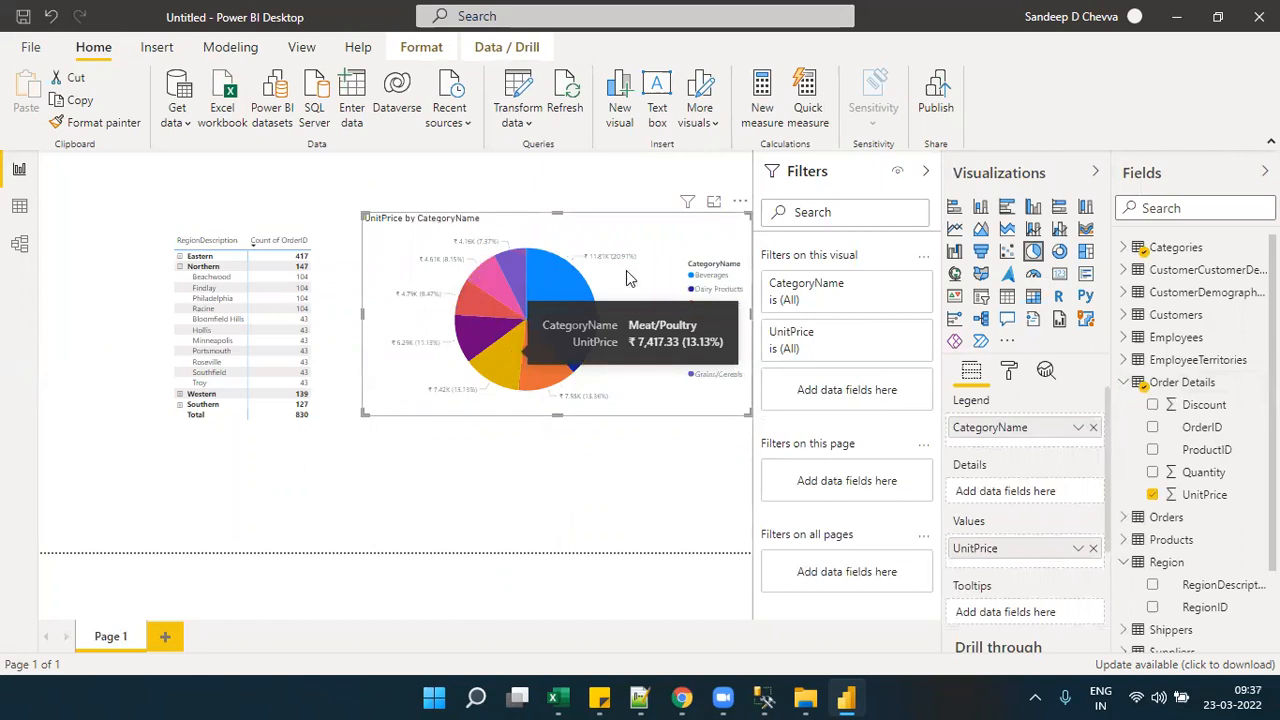
left_click(1023, 189)
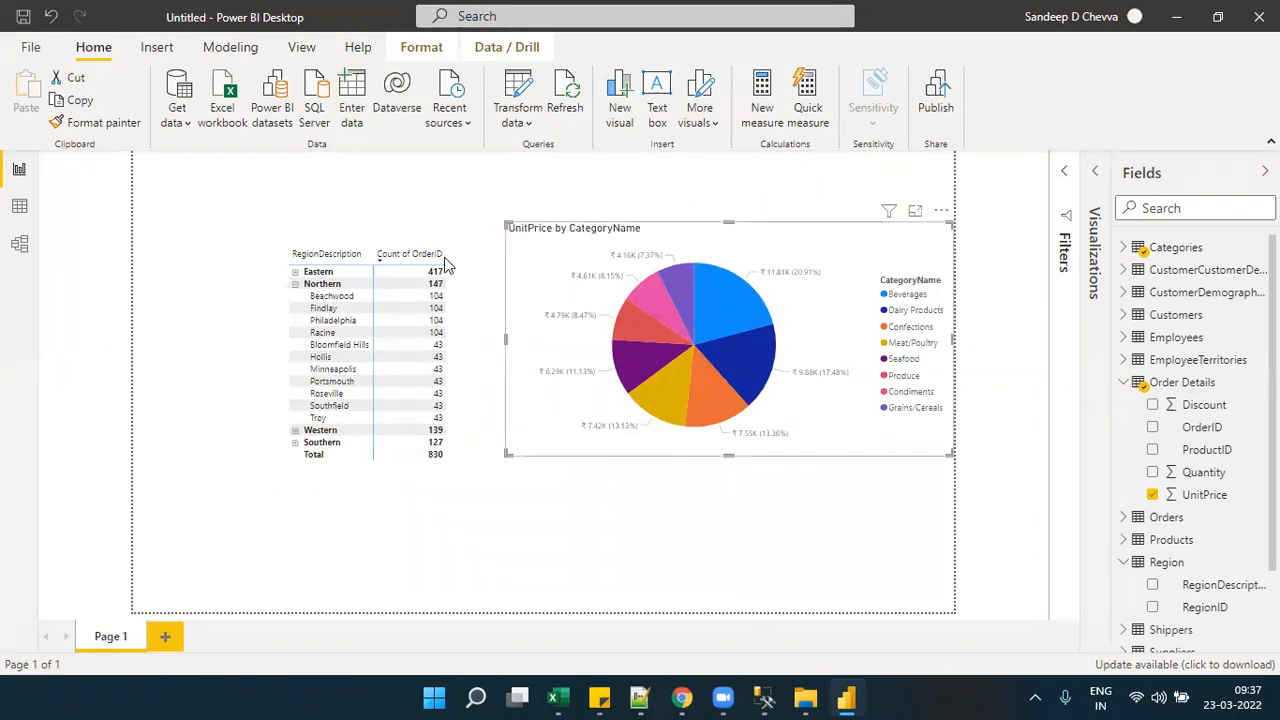
left_click(20, 245)
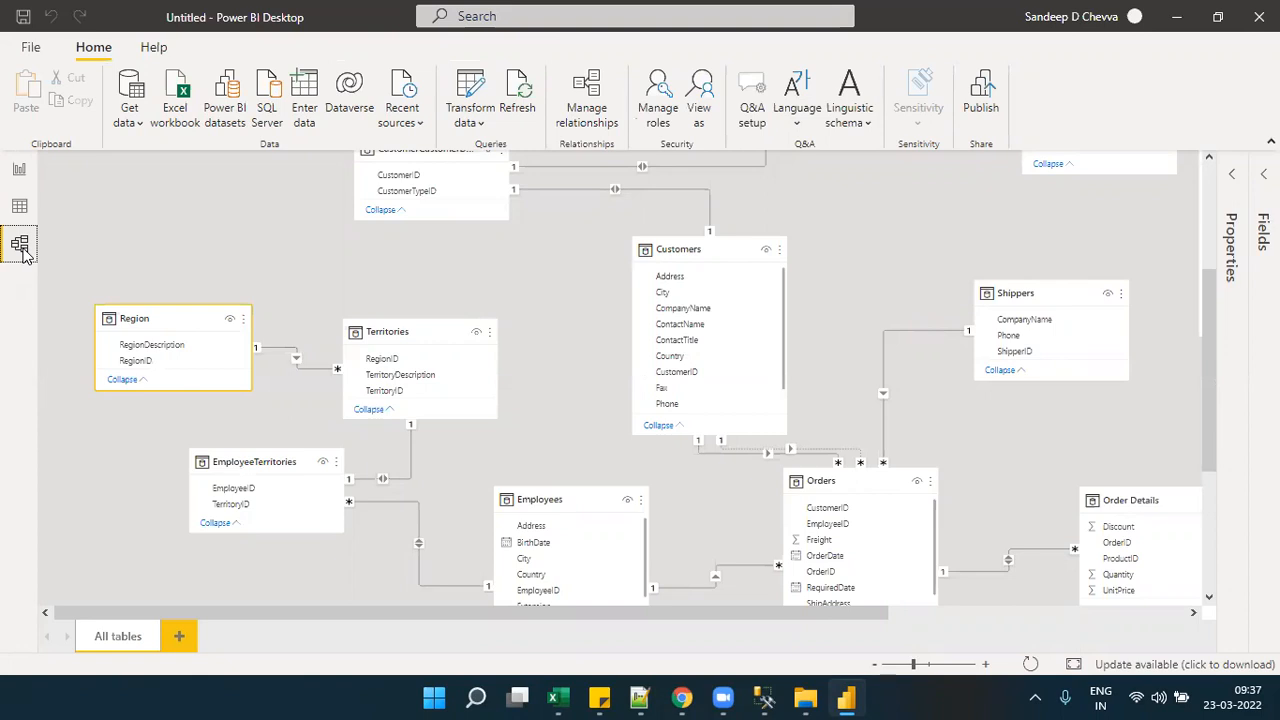
left_click(17, 172)
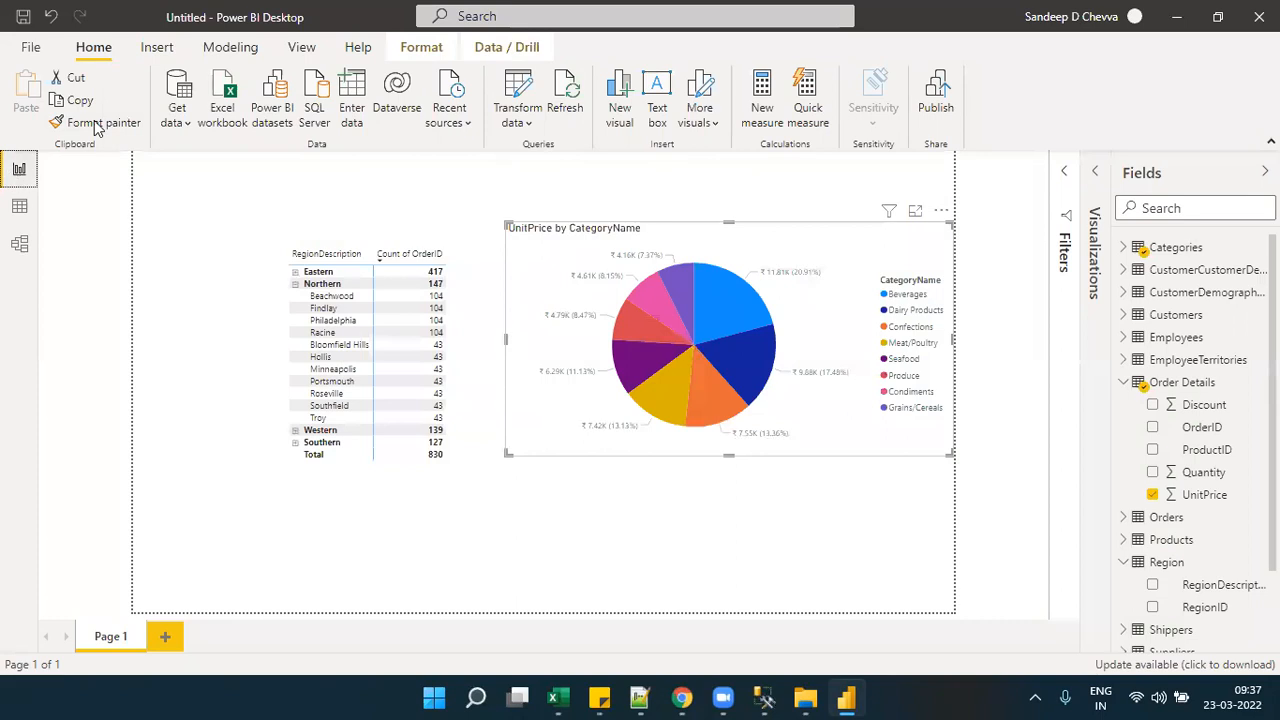